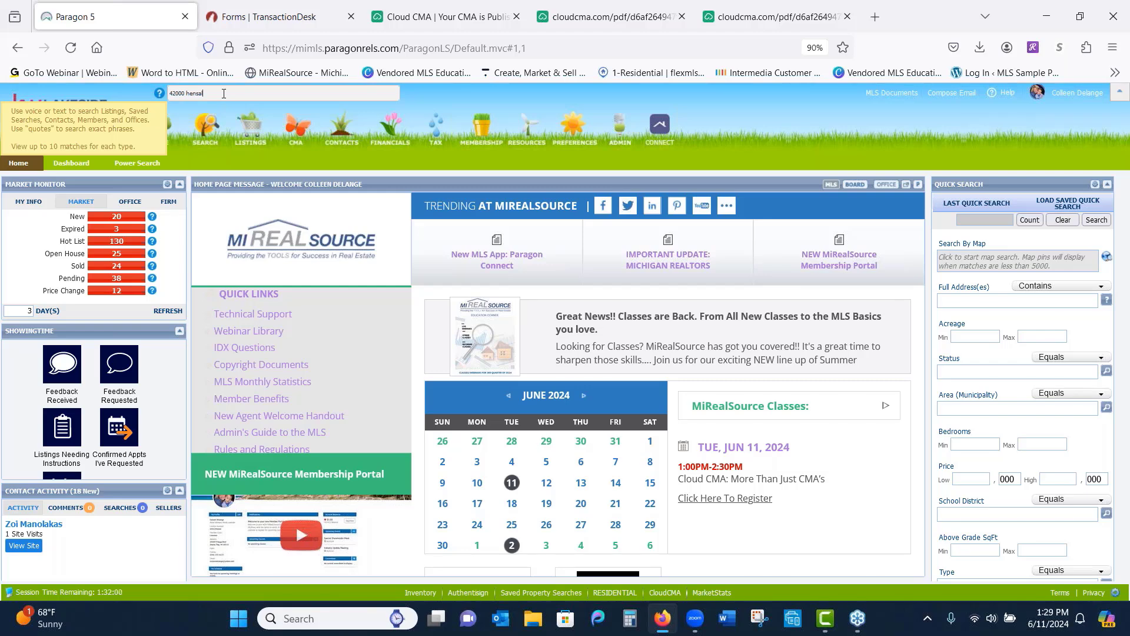
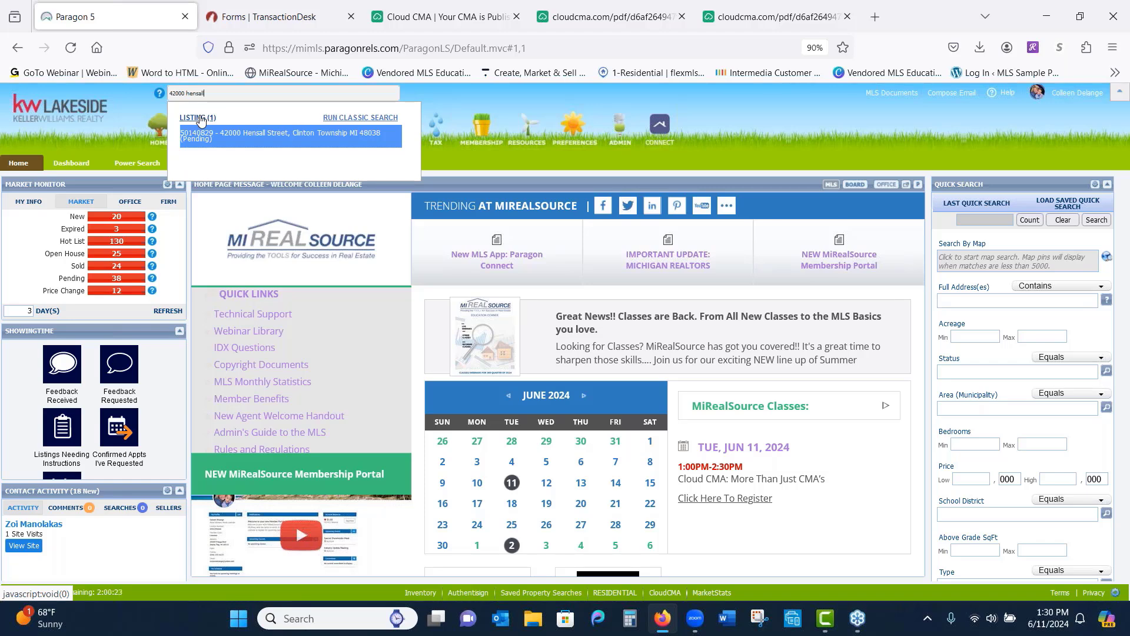
left_click(219, 139)
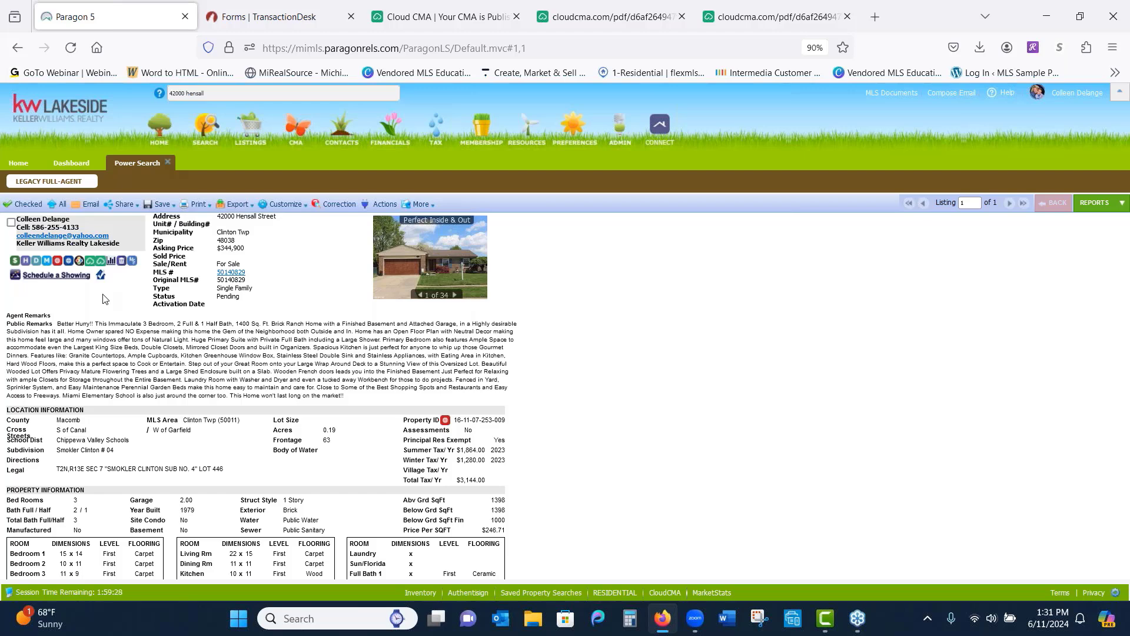
left_click(57, 260)
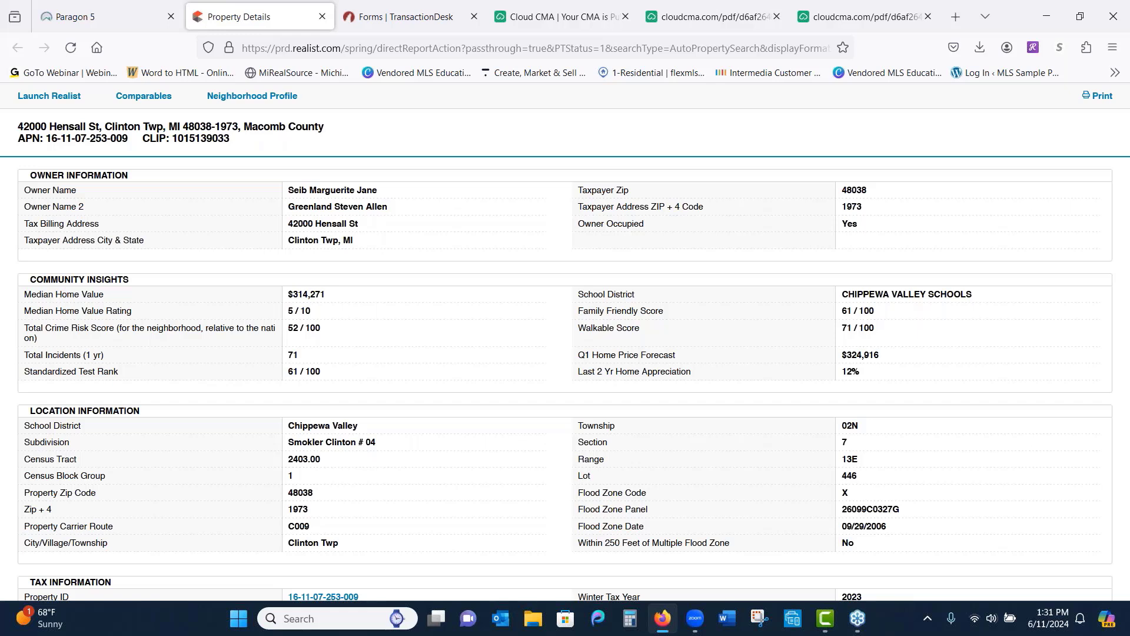
scroll(1040, 222, "down", 3)
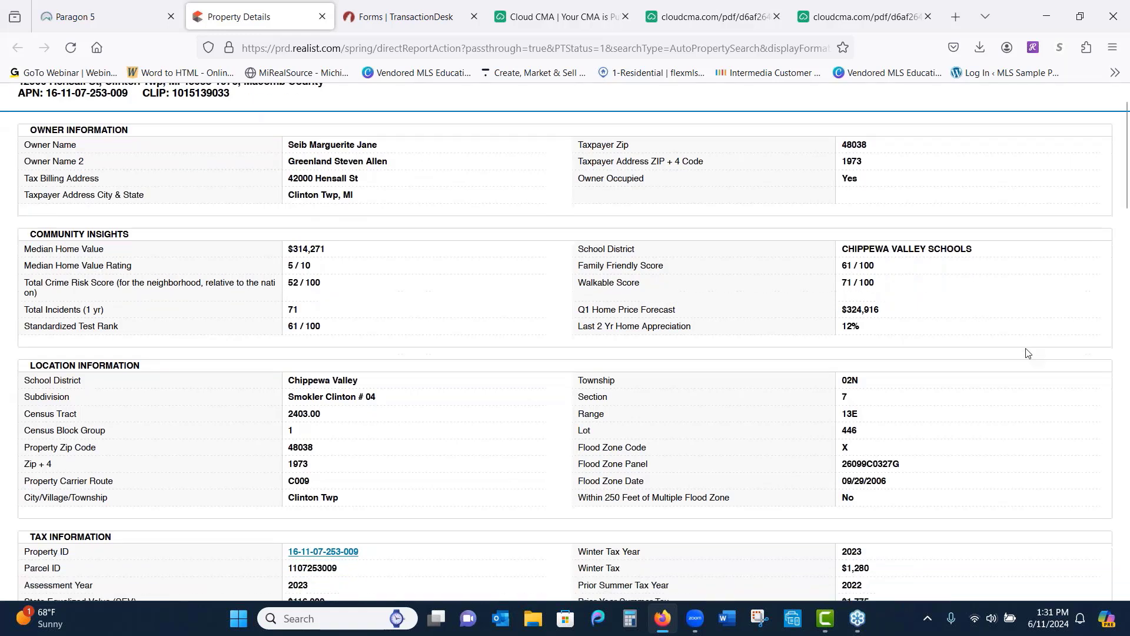
scroll(1040, 222, "down", 2)
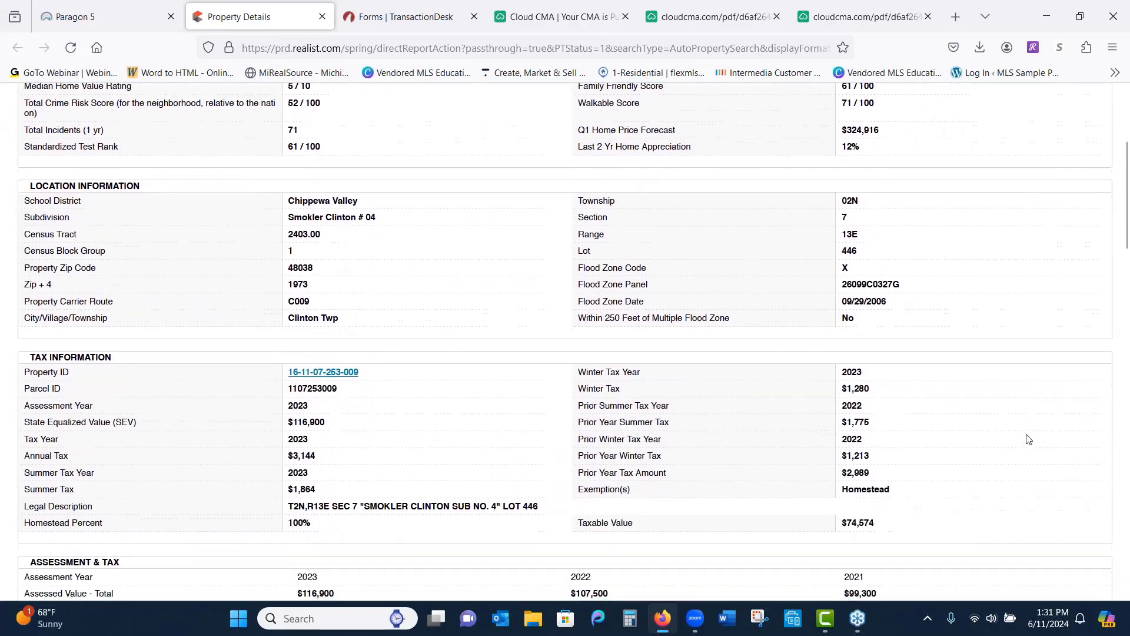
scroll(1037, 334, "down", 2)
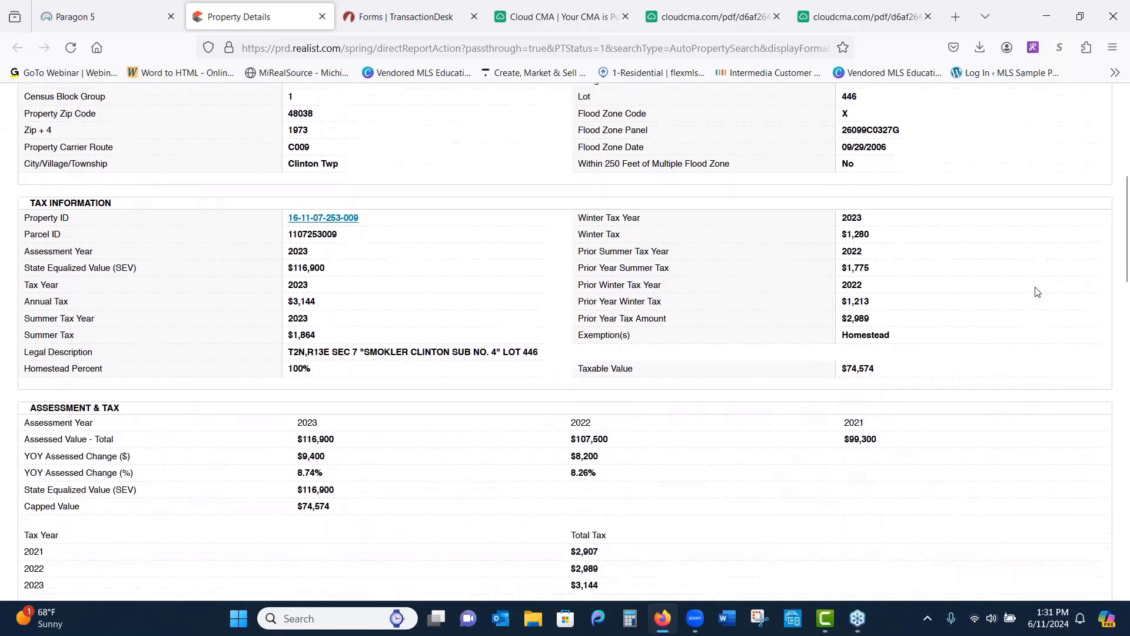
scroll(1027, 337, "down", 2)
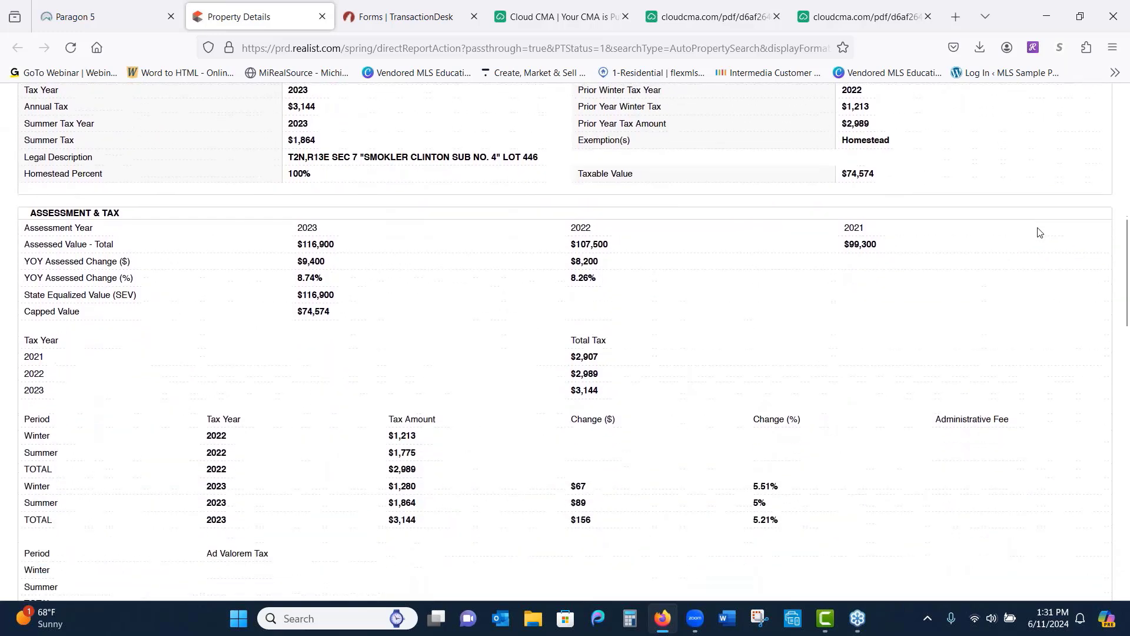
scroll(1009, 496, "up", 10)
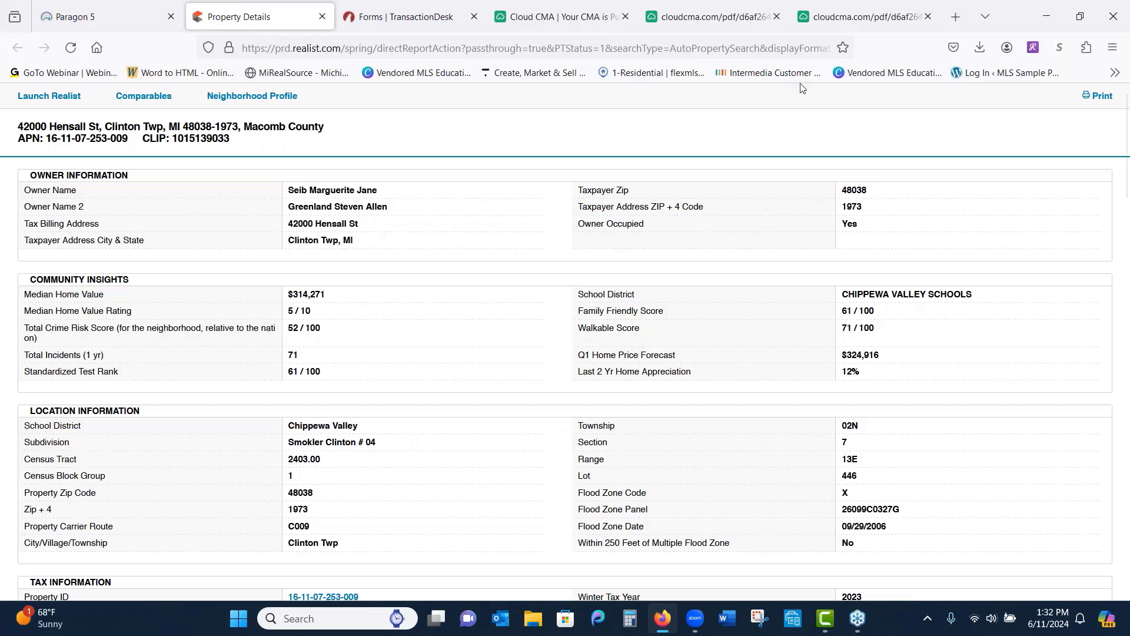
left_click(322, 17)
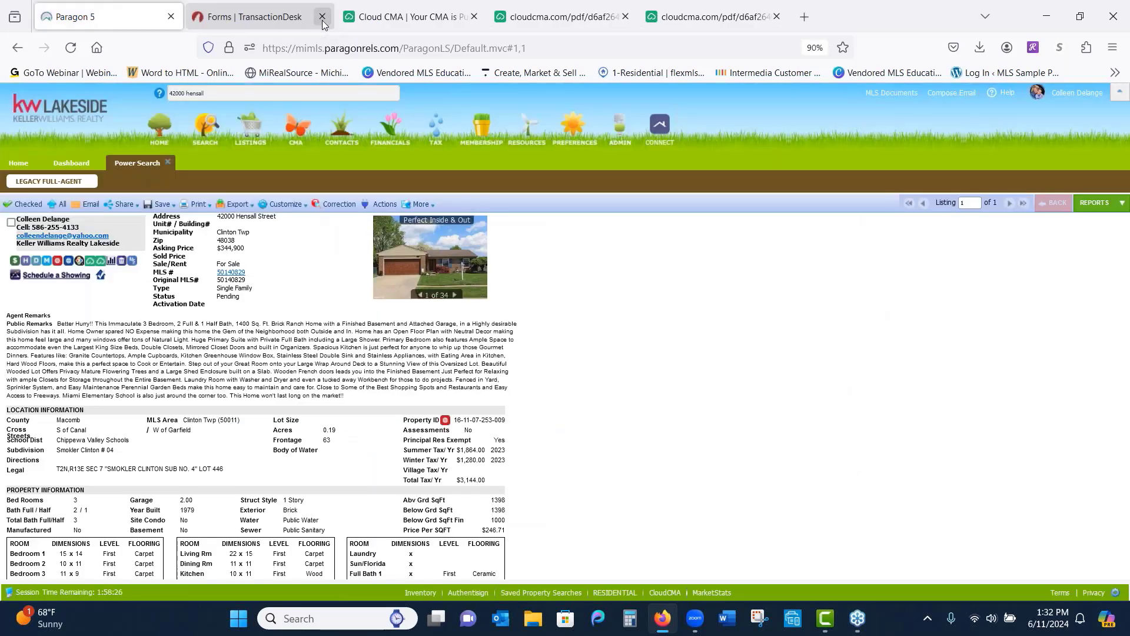
left_click(437, 128)
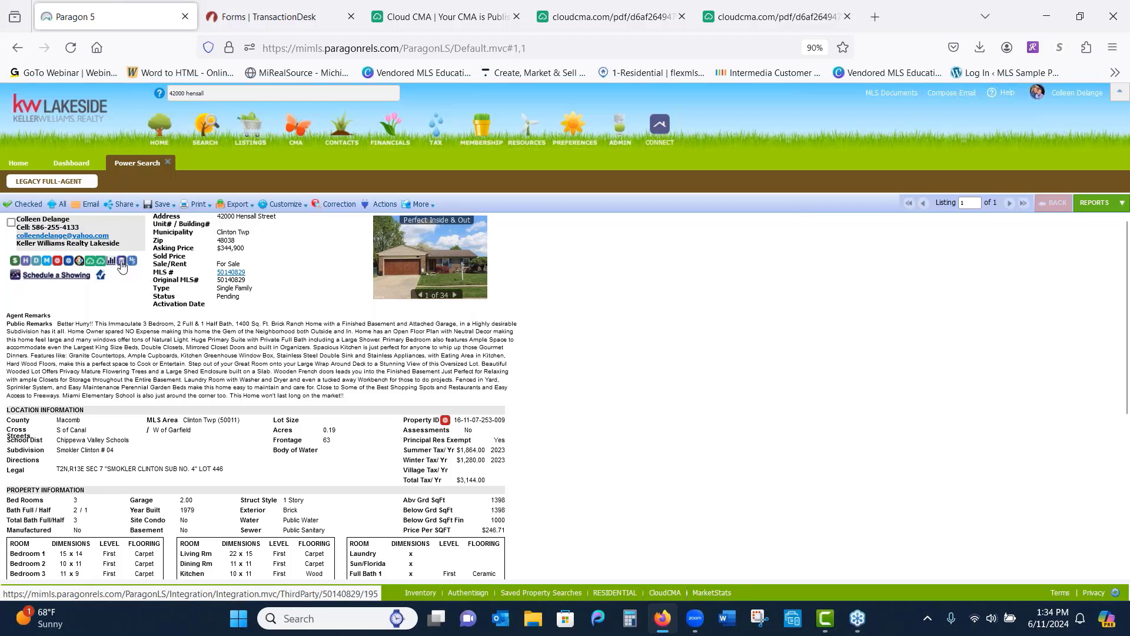
left_click(121, 263)
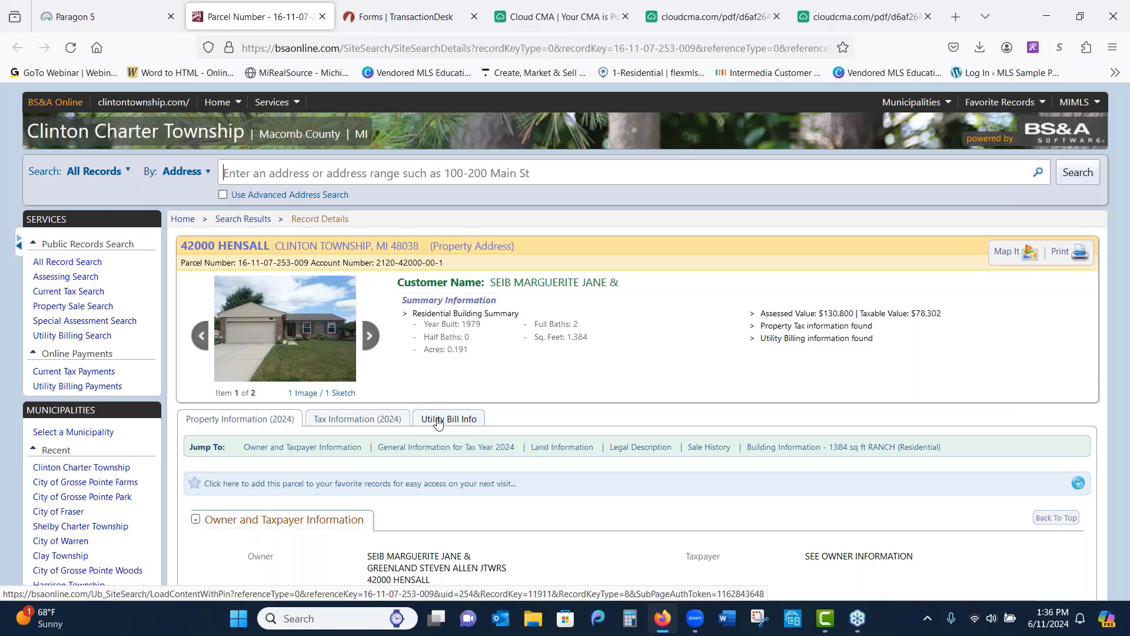
left_click(437, 420)
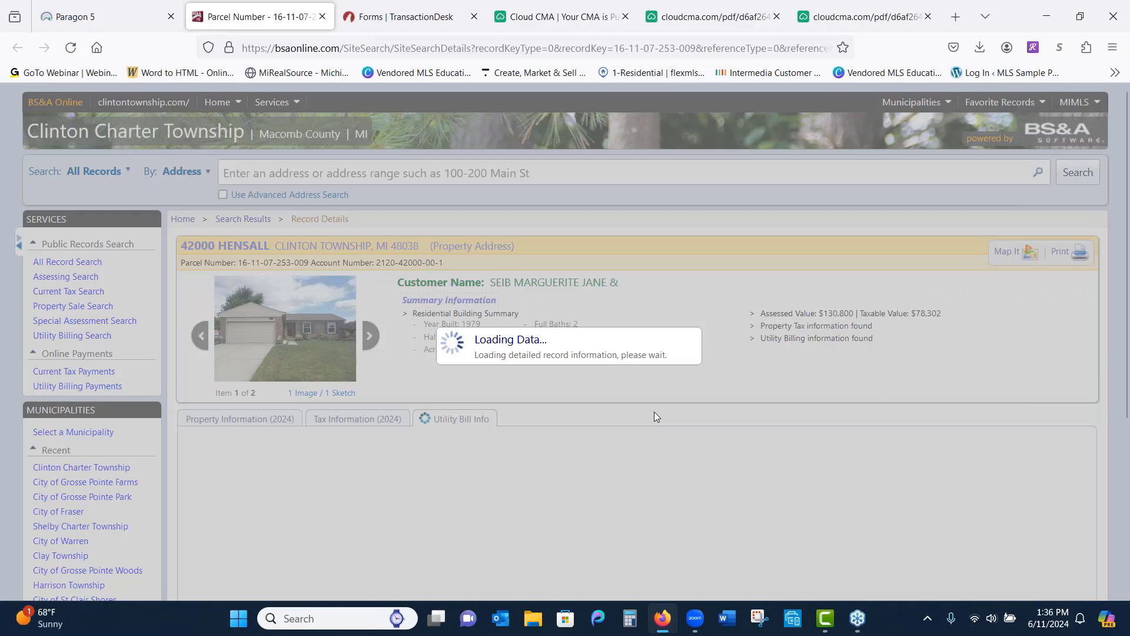
scroll(657, 417, "down", 2)
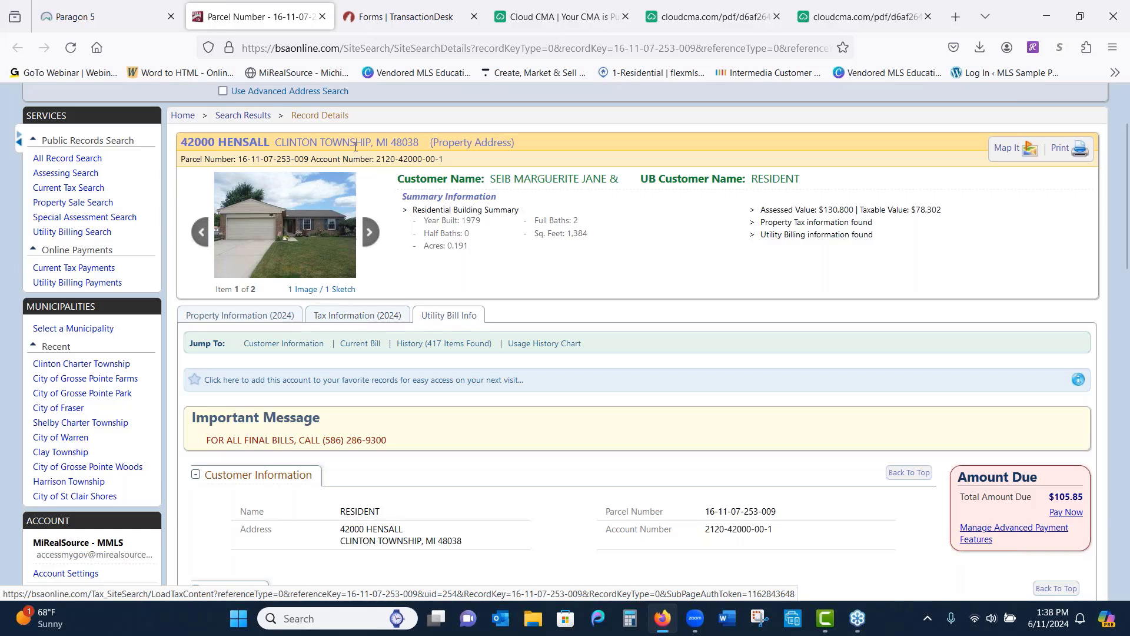
Close the parcel record tab and launch MarketStats from Paragon's Resources menu
left_click(322, 18)
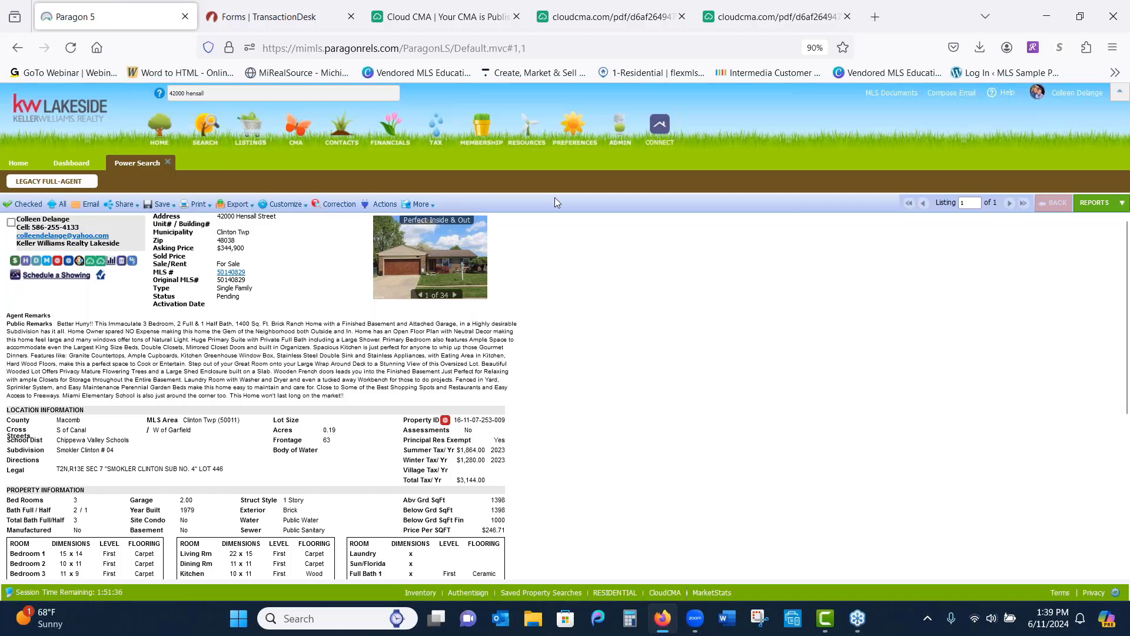
left_click(524, 136)
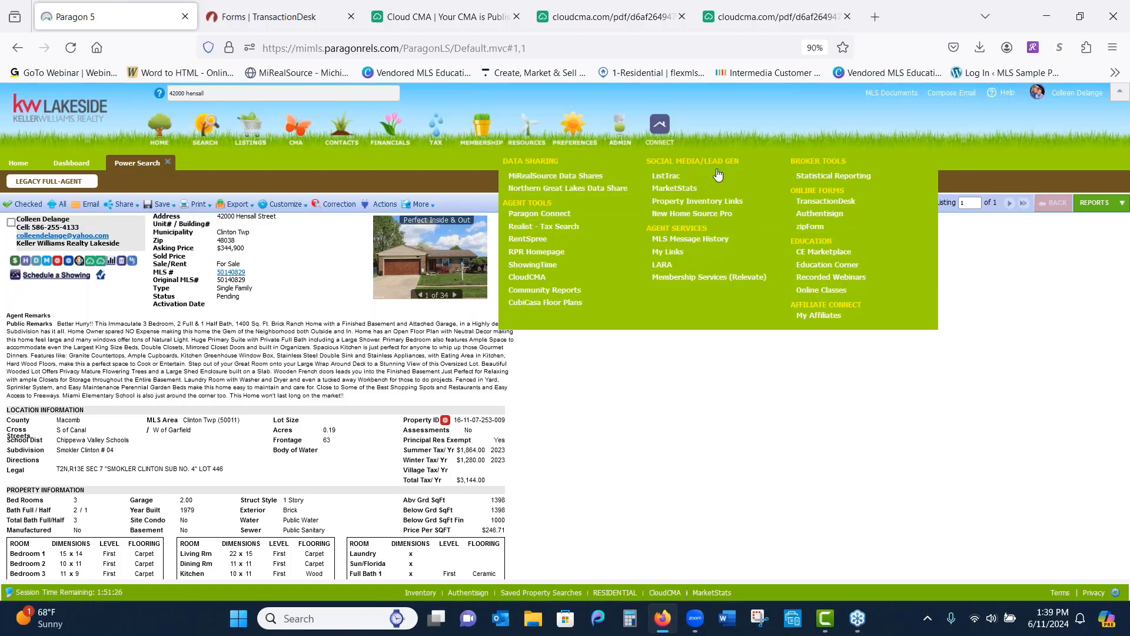
left_click(675, 190)
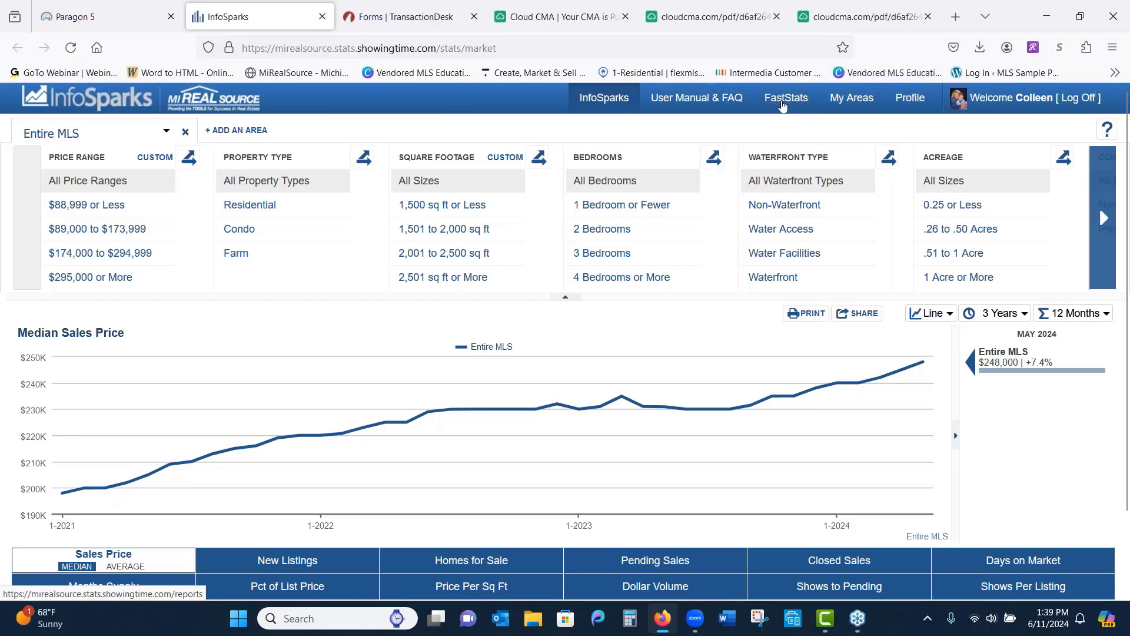
Download the Clinton Twp (50011) FastStats PDF report via the Macomb County map
left_click(781, 103)
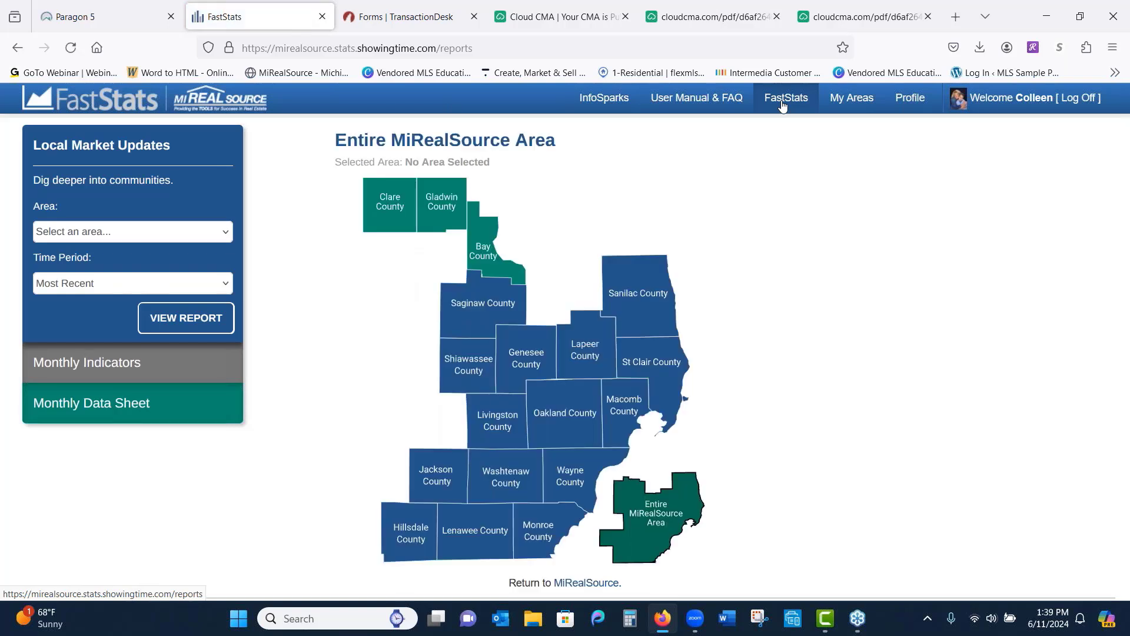
left_click(623, 417)
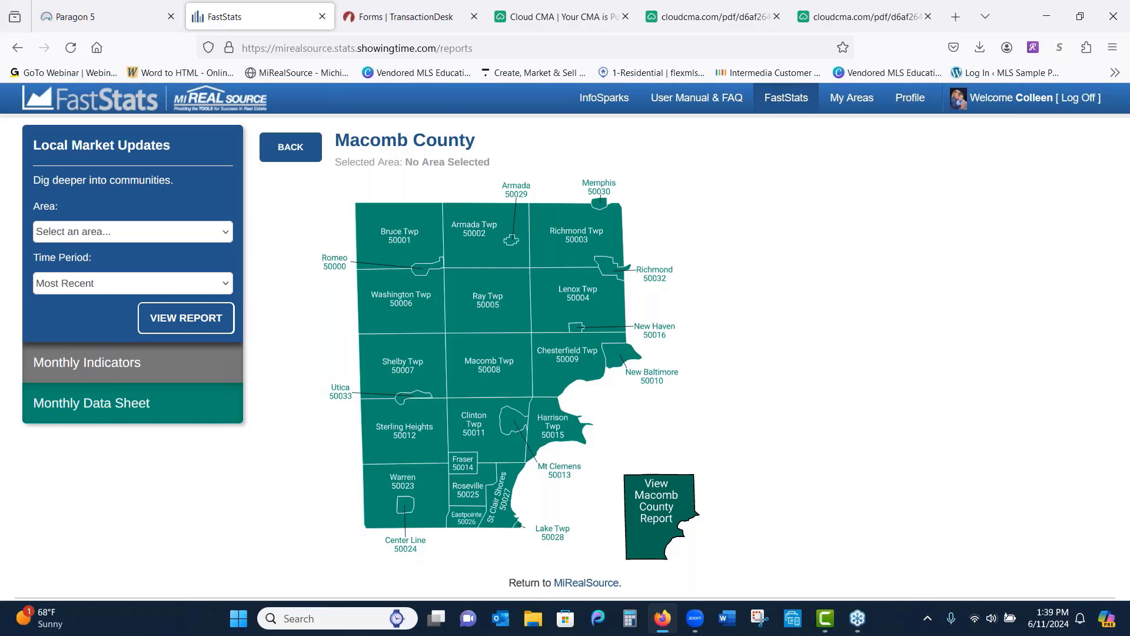
left_click(465, 436)
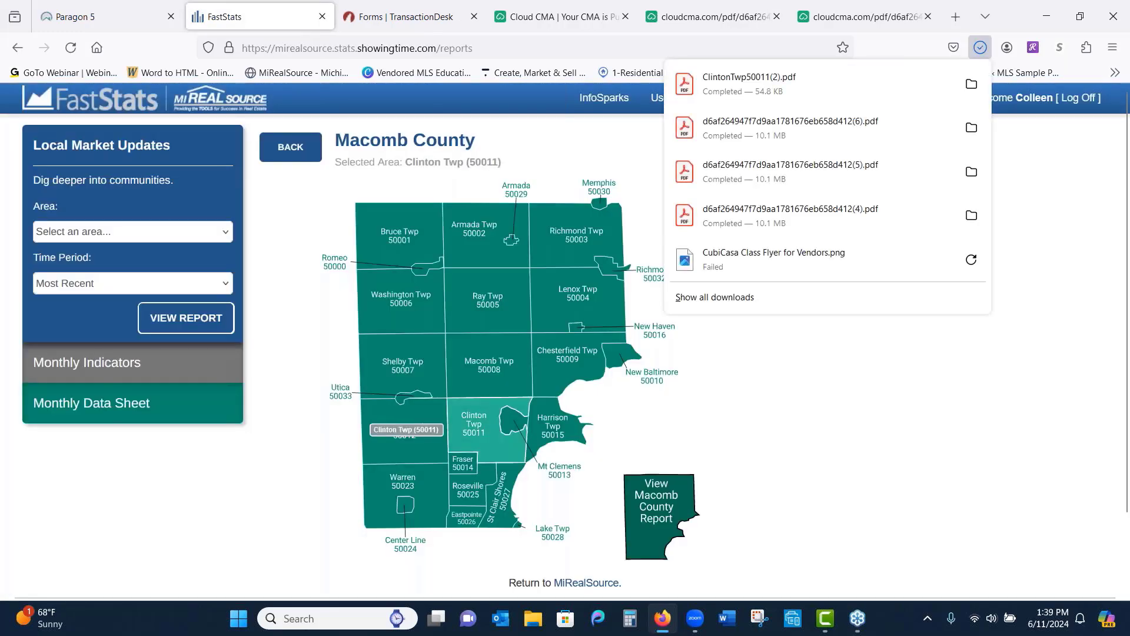
left_click(711, 91)
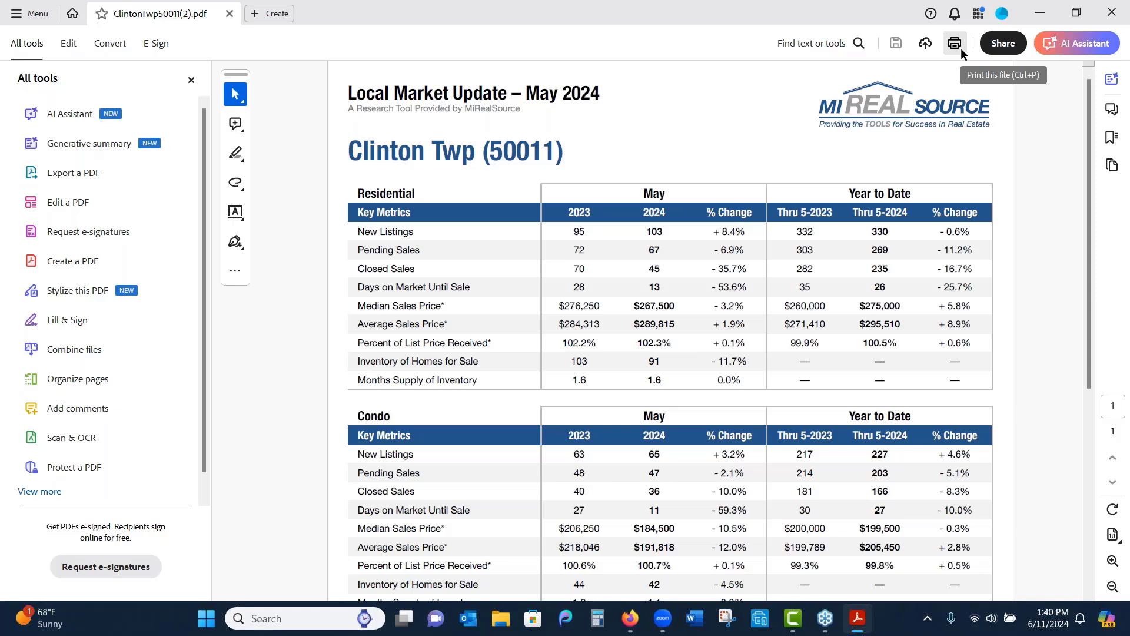
left_click(1118, 13)
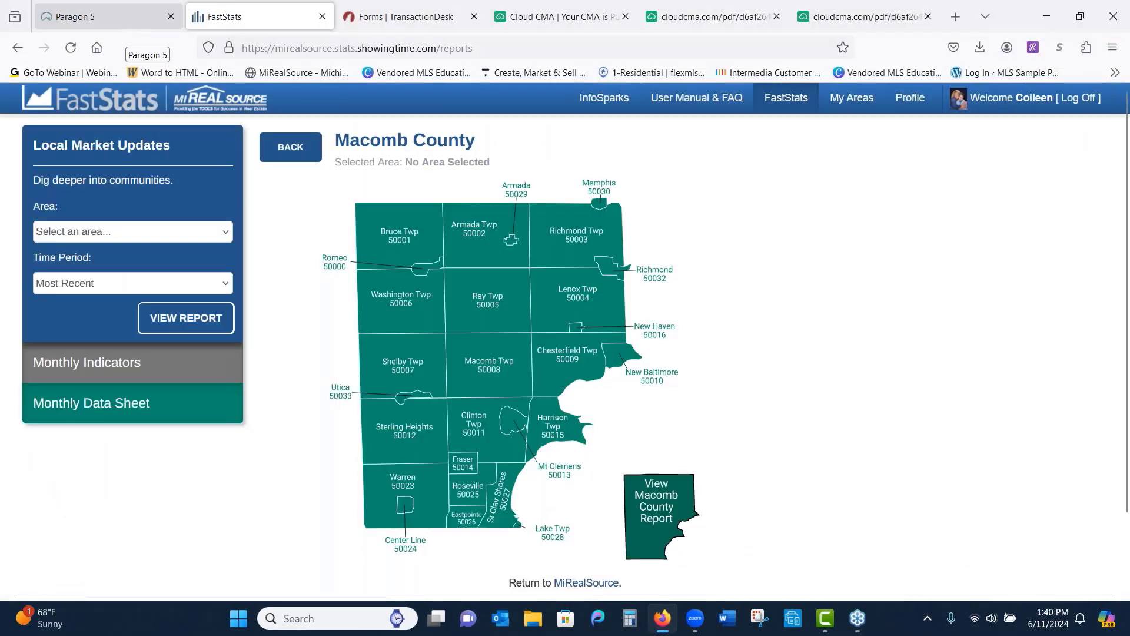
Return to the Paragon 5 session, close the Power Search listing, and show the Search menu
left_click(126, 22)
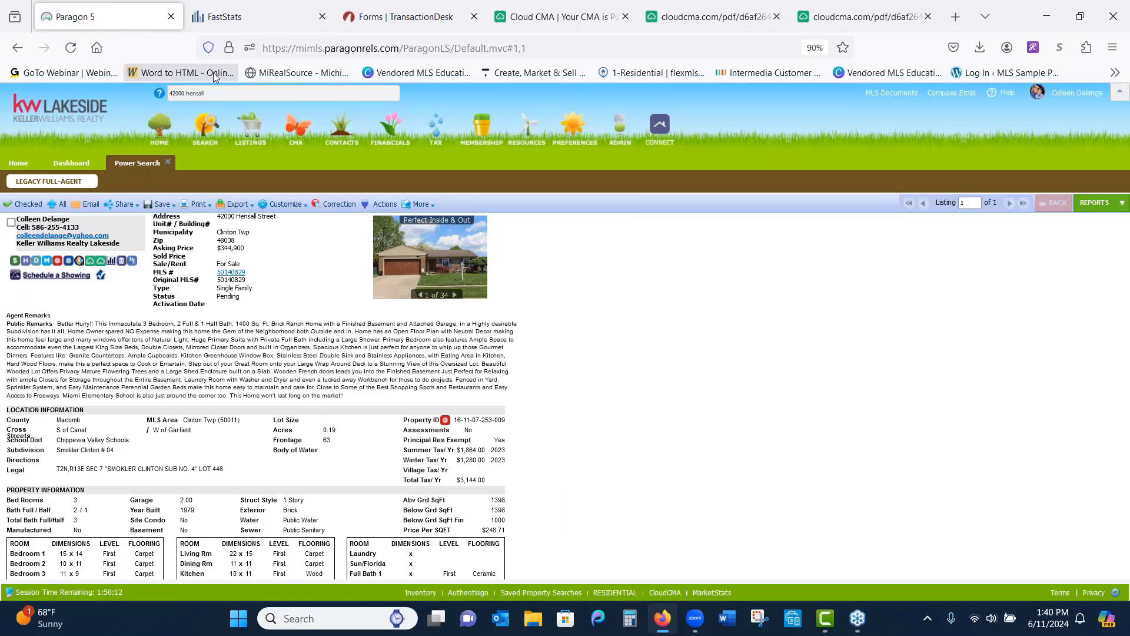
left_click(169, 163)
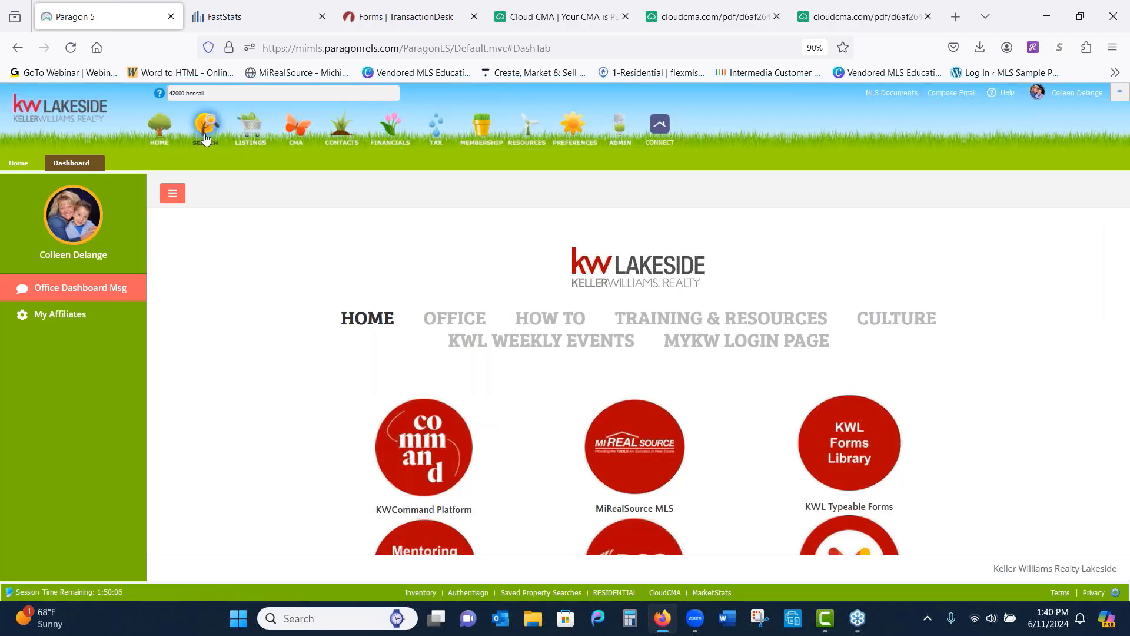
mouse_move(204, 131)
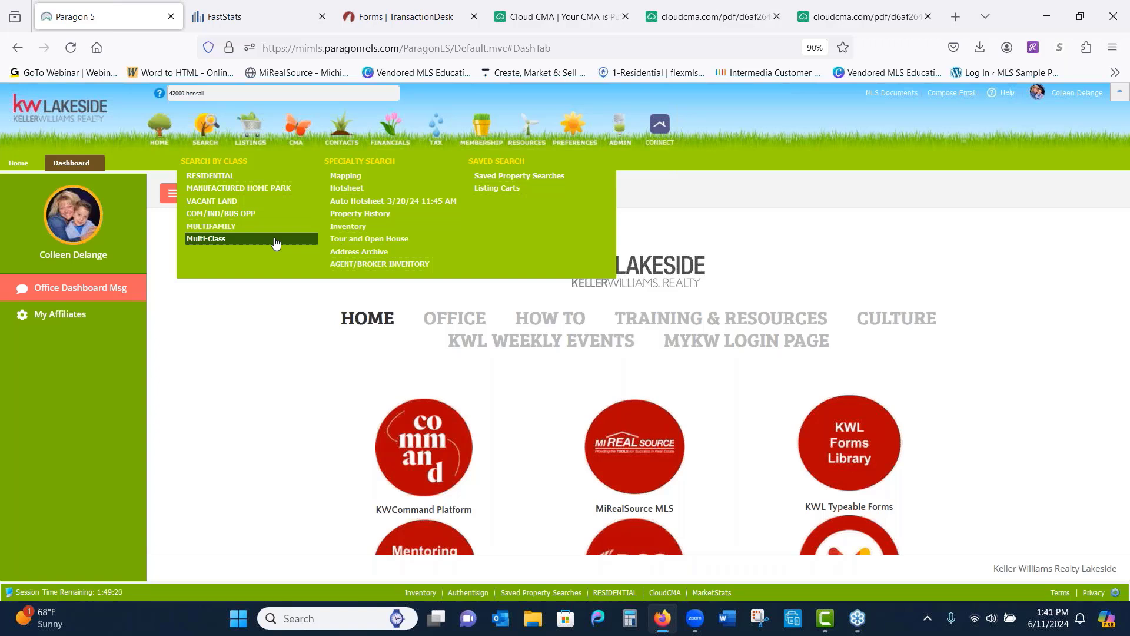
Start a Residential search with Type set to RES - Single Family
left_click(213, 177)
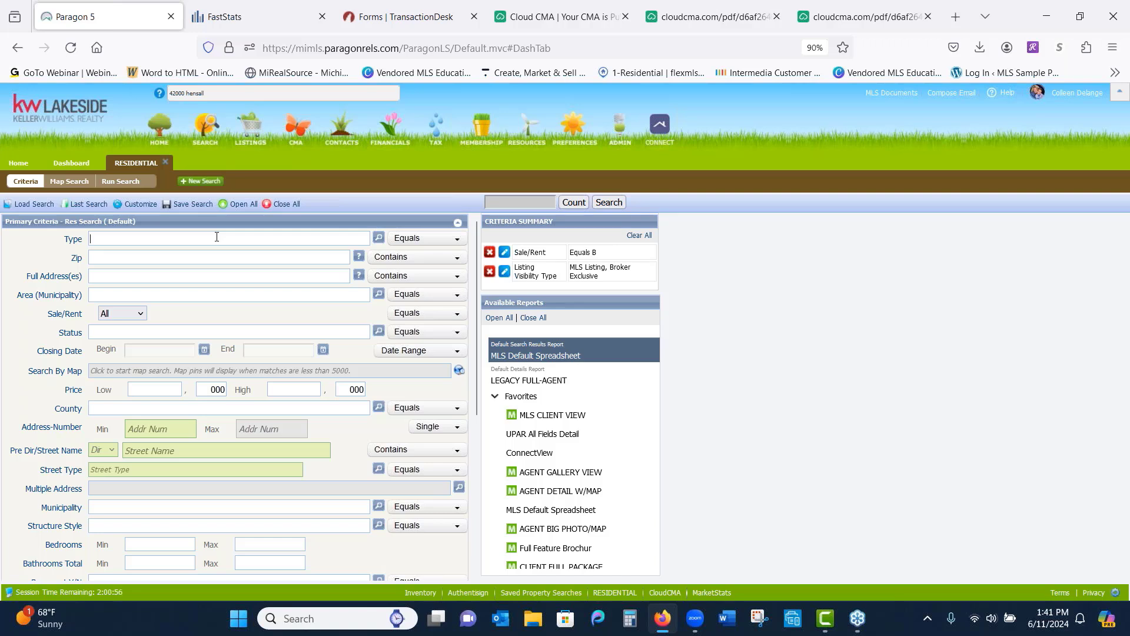
type("re")
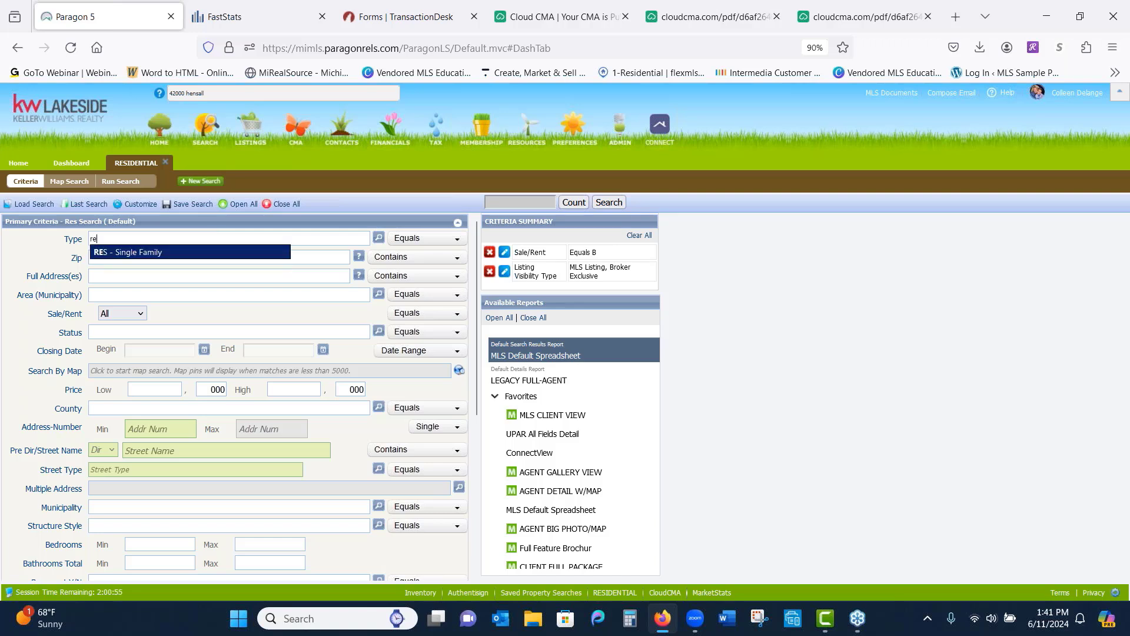
left_click(220, 253)
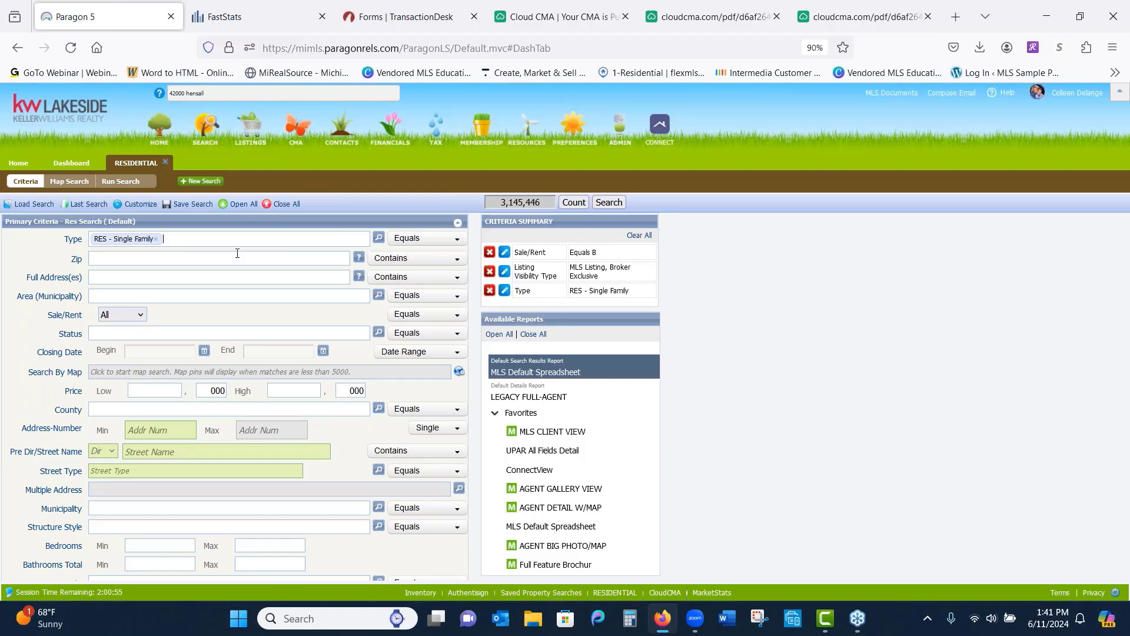
left_click(378, 239)
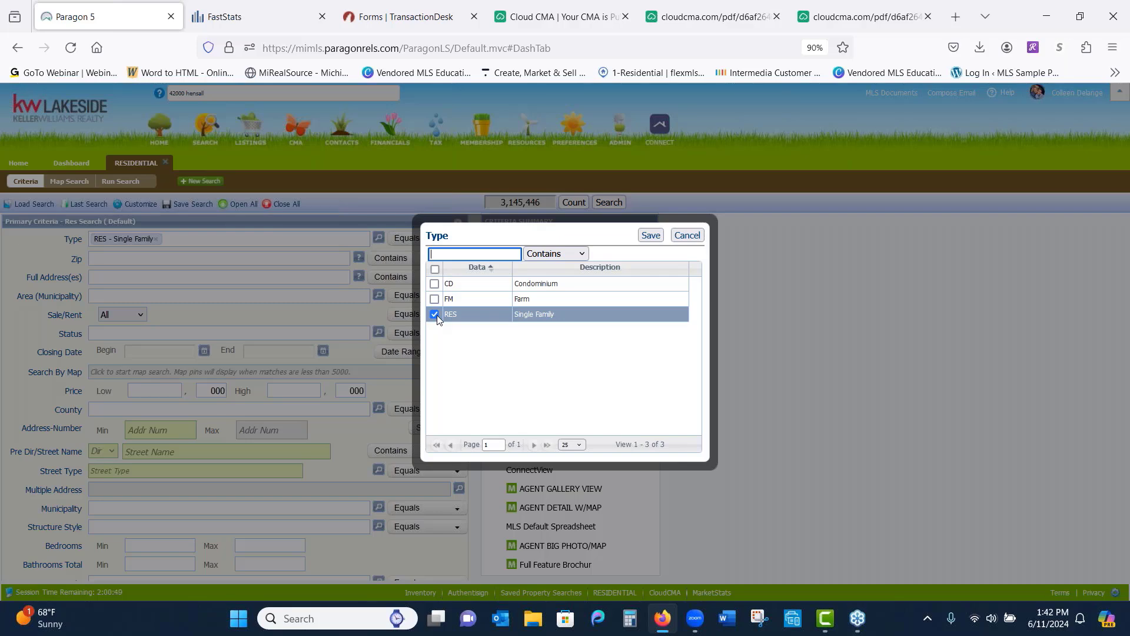
Save RES - Single Family as the only property type in the Type lookup
left_click(652, 235)
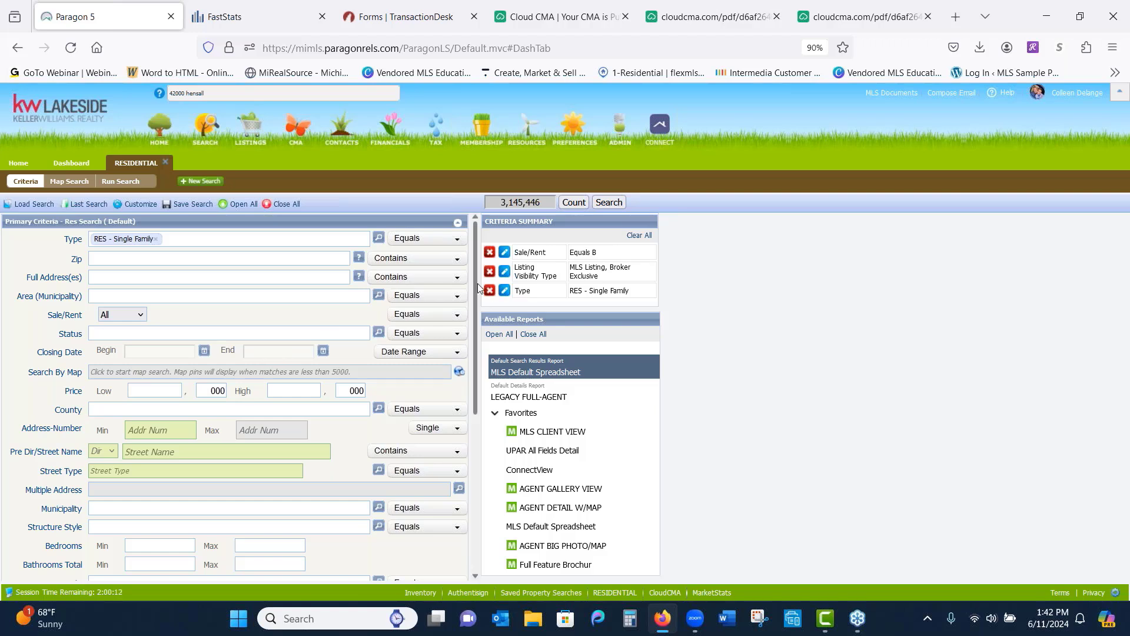
Set Sale/Rent to For Sale, leaving 2,986,489 listings, and bring up the Status list
mouse_move(476, 300)
left_mouse_down()
mouse_move(473, 412)
mouse_move(465, 287)
left_mouse_up()
left_click(141, 318)
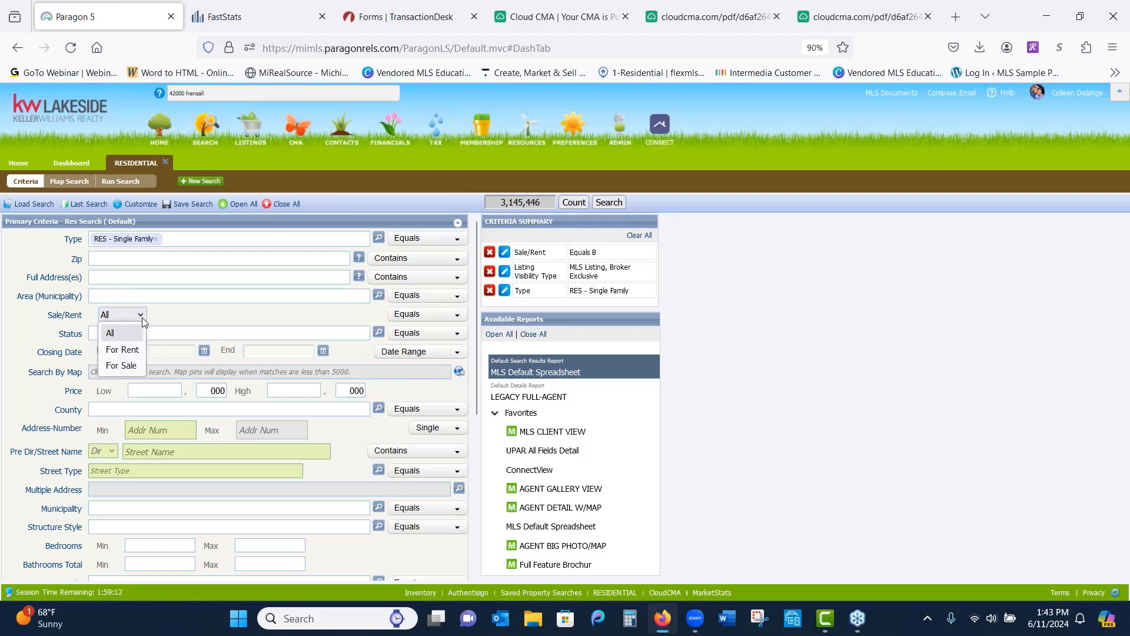
left_click(129, 366)
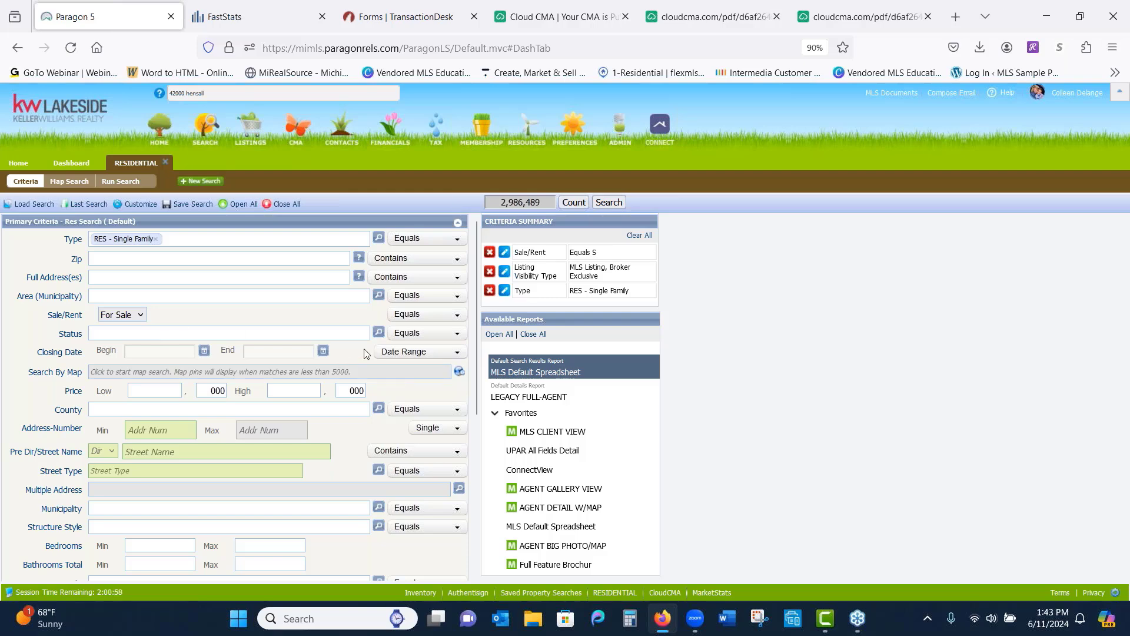
left_click(378, 333)
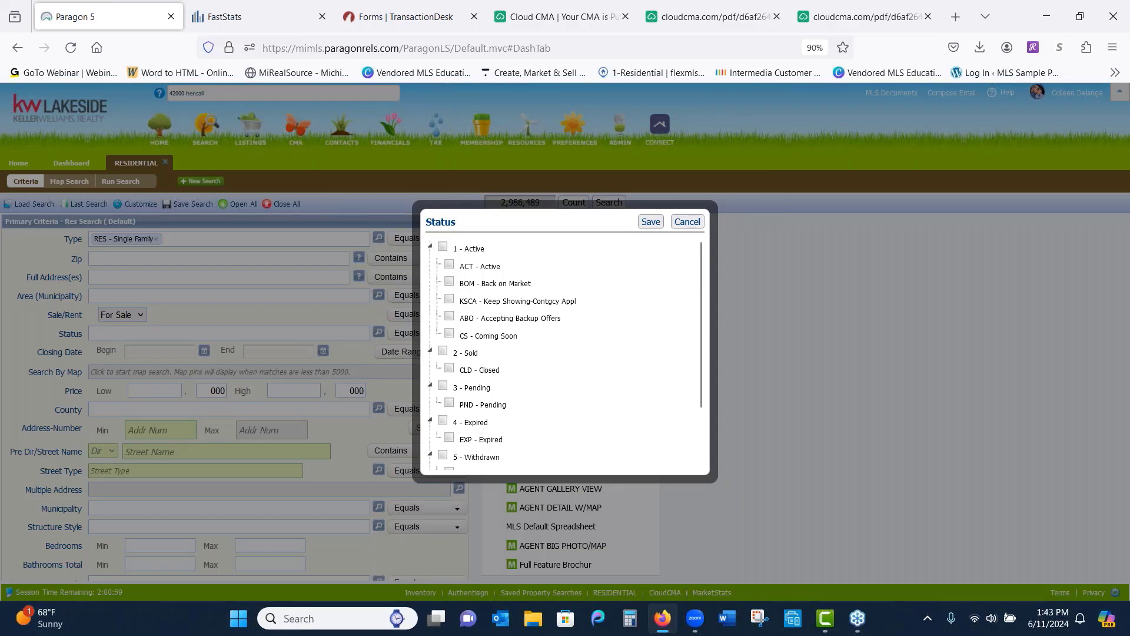
Limit the search Status to 2 - Sold, 3 - Pending and 1 - Active listings
left_click(443, 353)
left_click(442, 387)
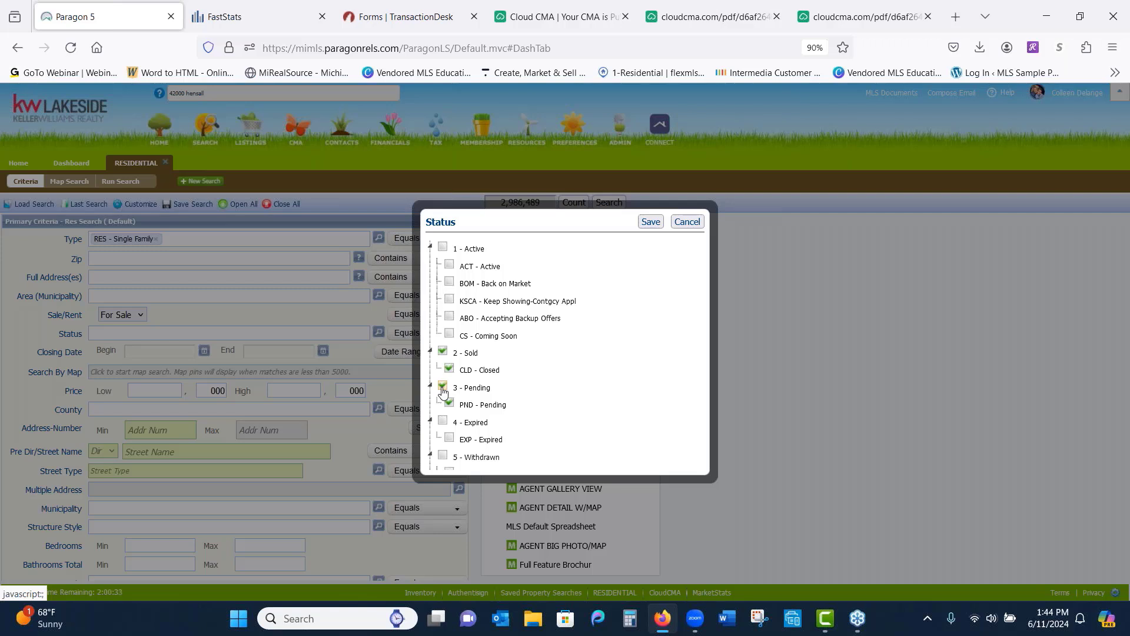
left_click(444, 249)
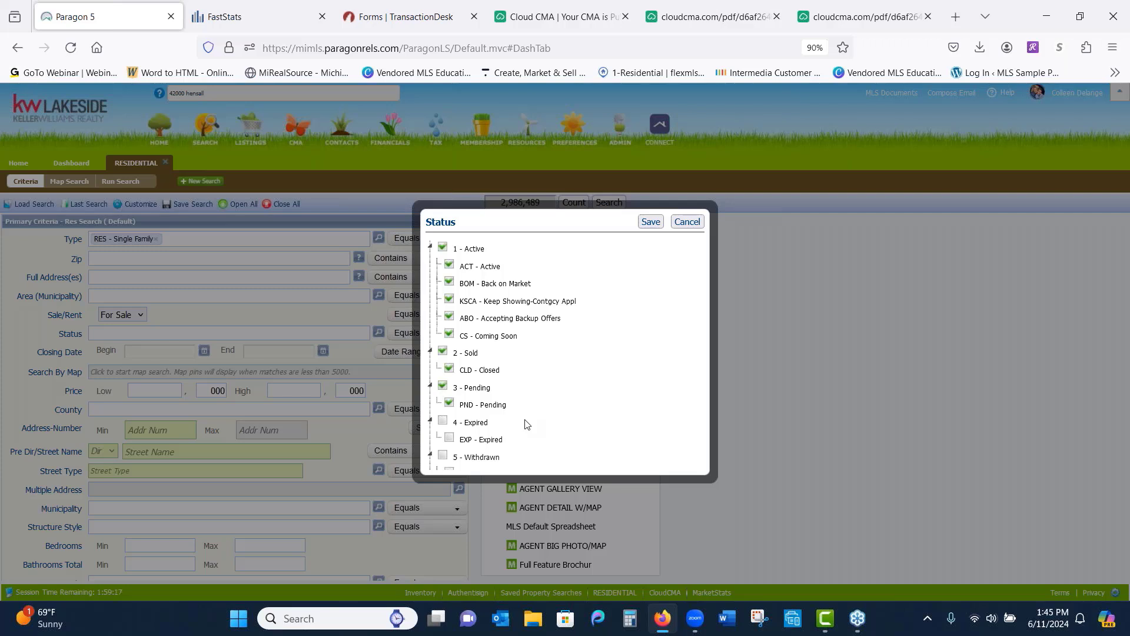
left_click(653, 223)
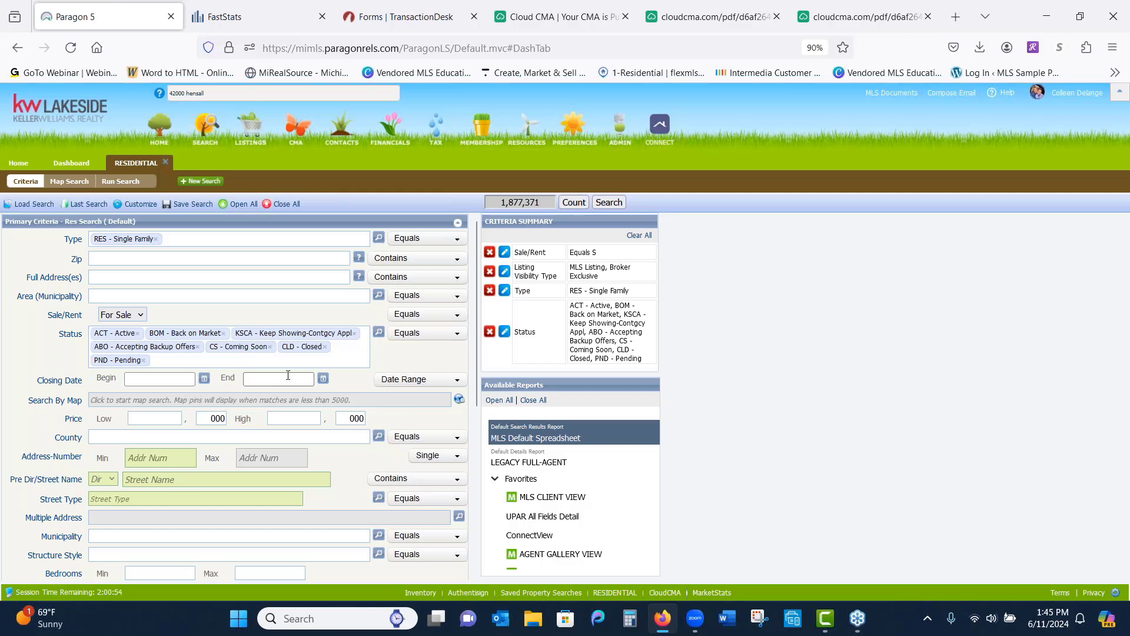
Set the Closing Date criterion to 6 Months Back, cutting the count to 70,805
left_click(456, 380)
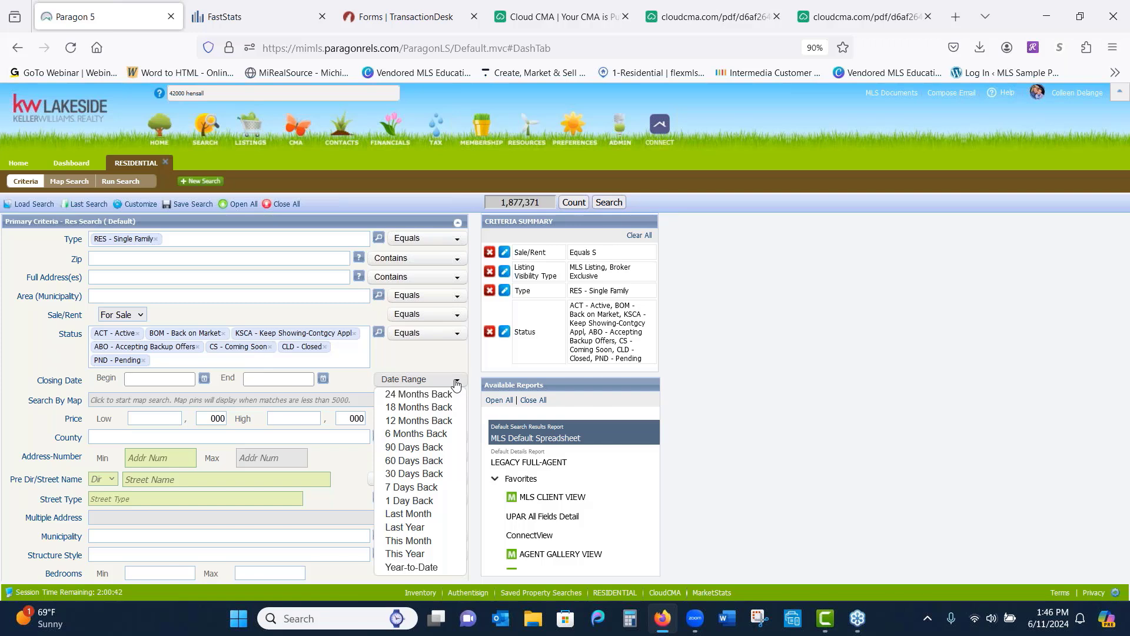
left_click(415, 433)
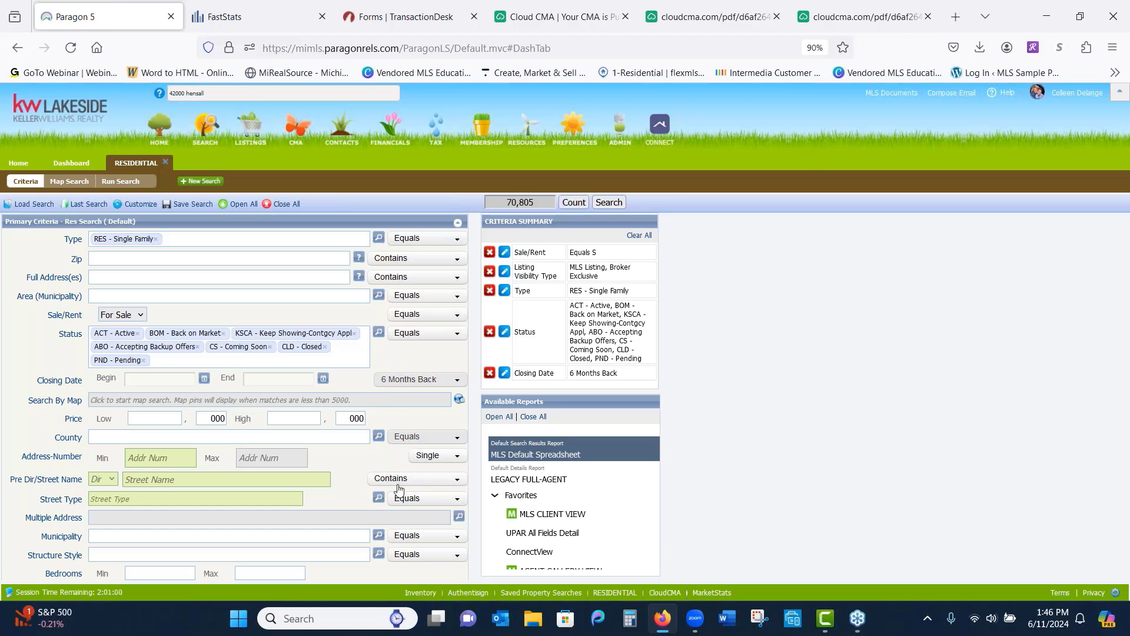
left_click(285, 551)
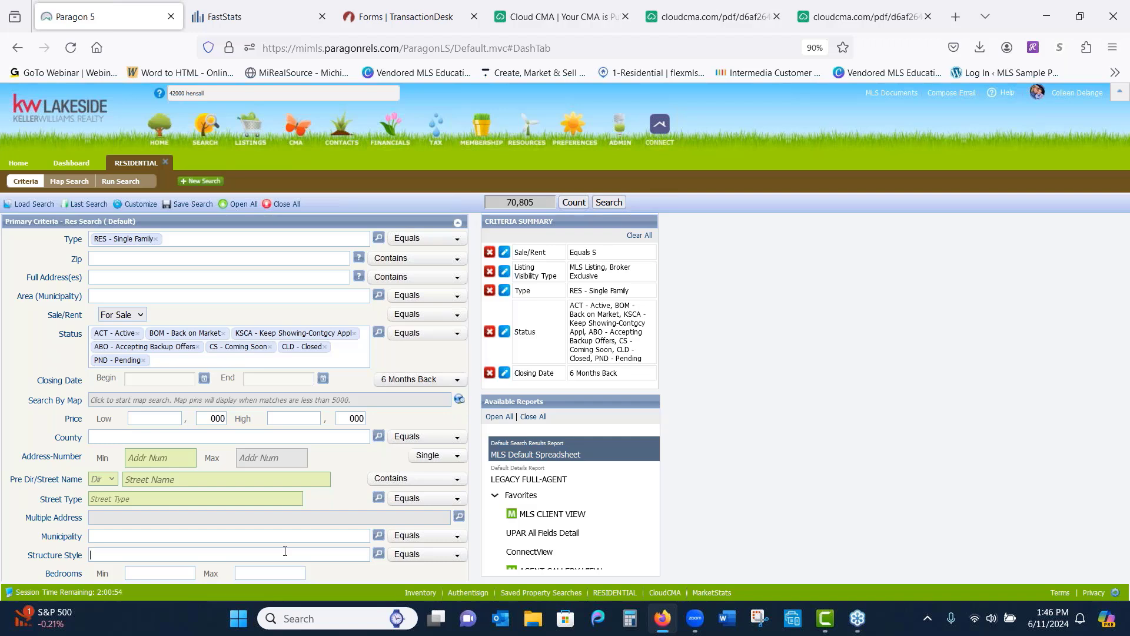
Set Structure Style to 1S - 1 Story and Basement Y/N to Y - Yes
type("1")
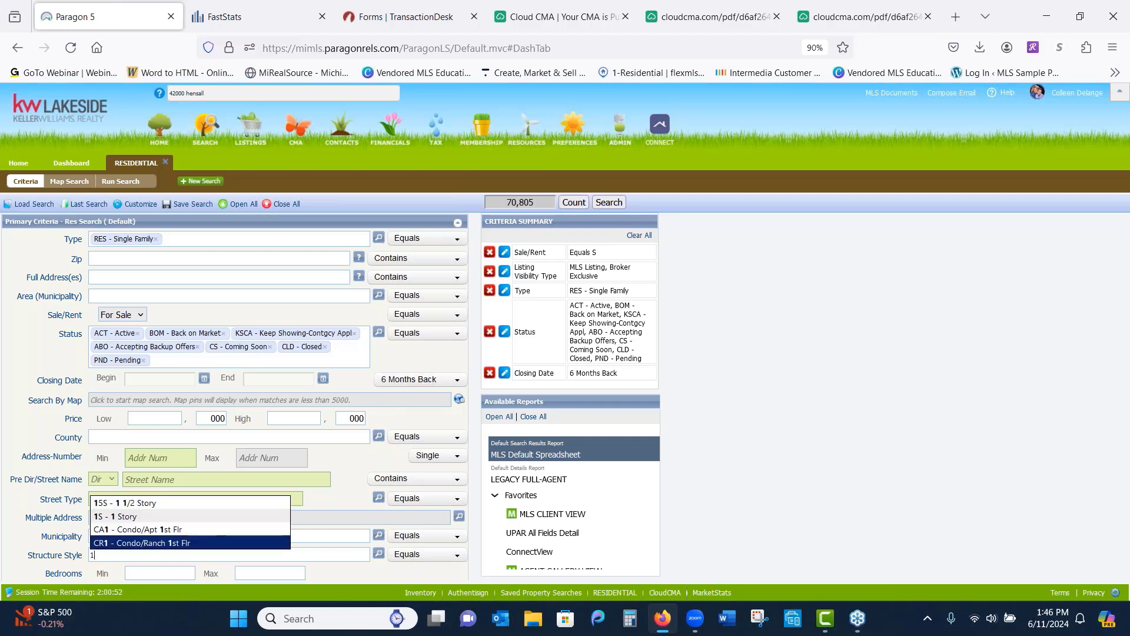
left_click(251, 518)
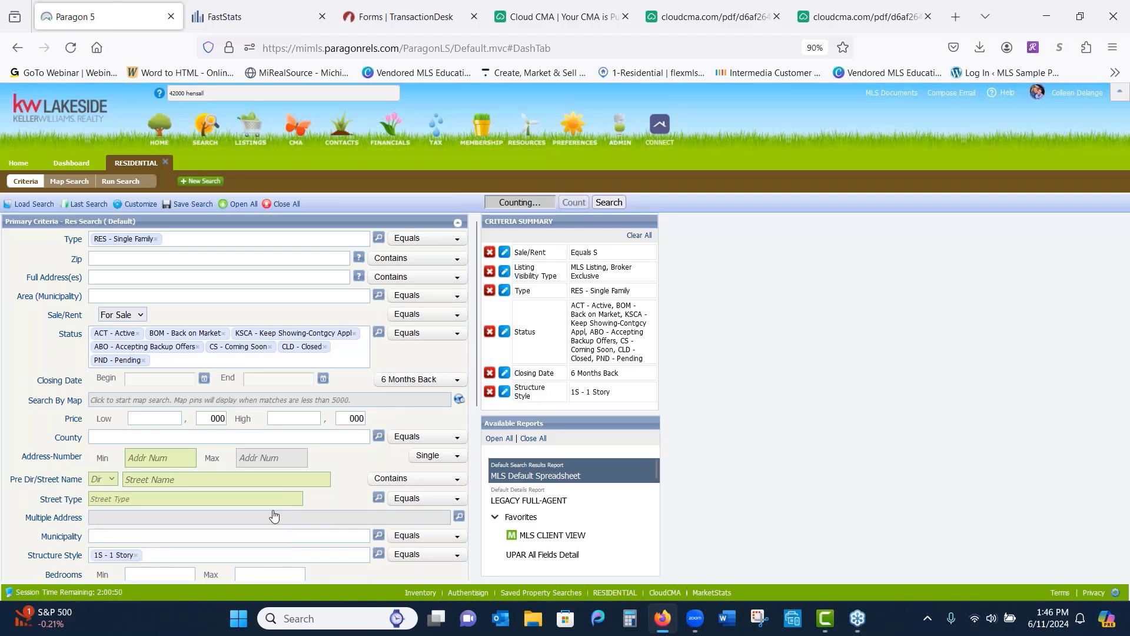
left_click_drag(474, 398, 475, 449)
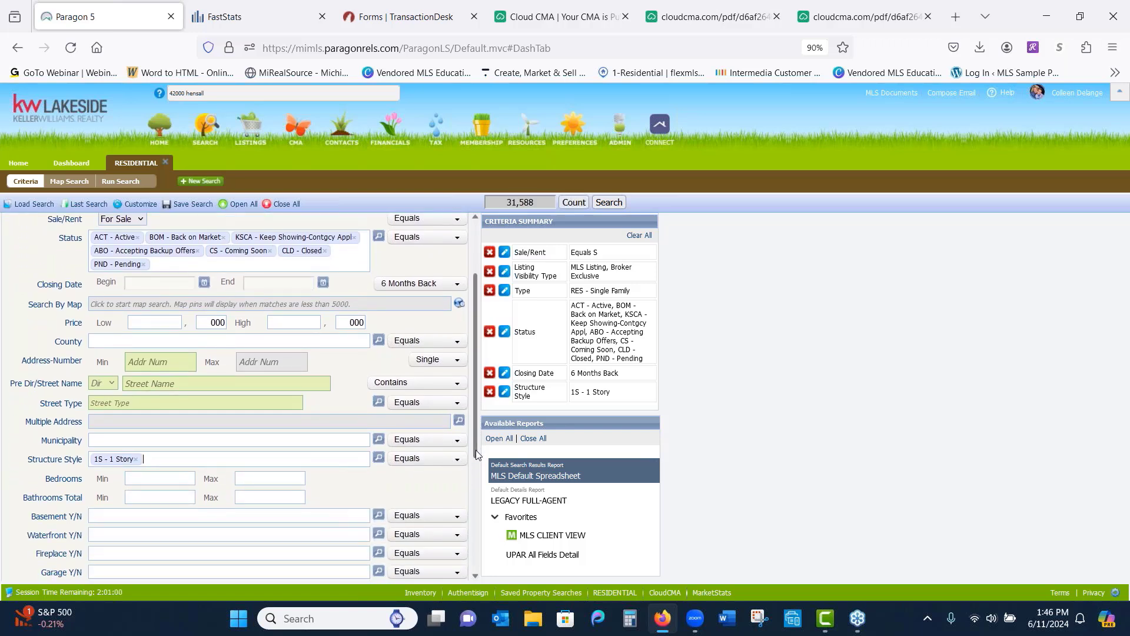
left_click(146, 513)
type("y")
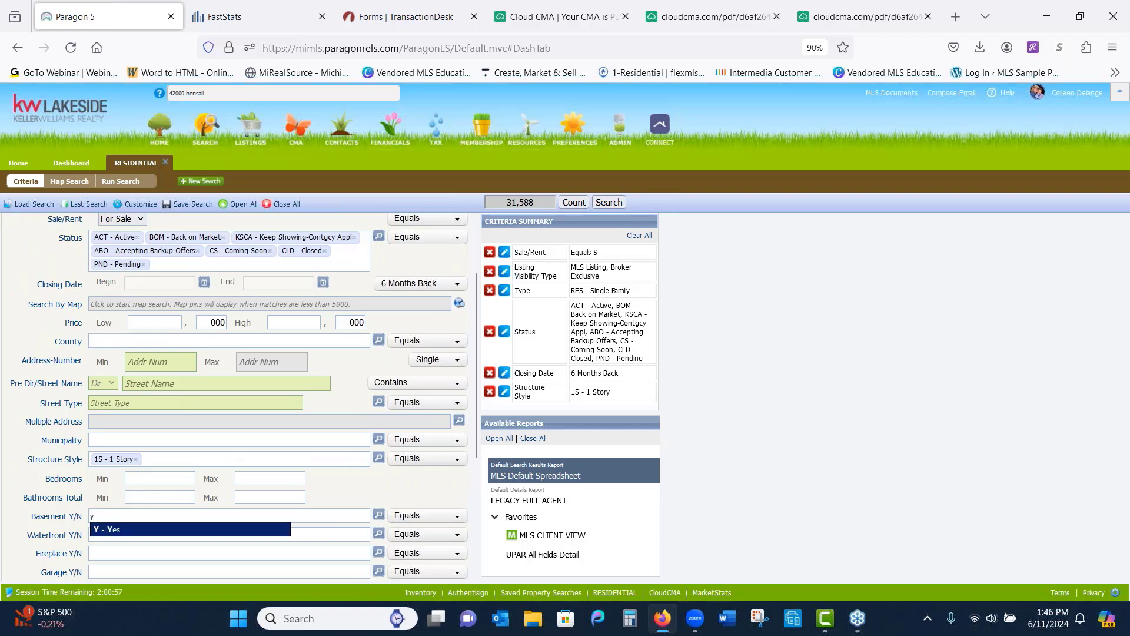
left_click(153, 530)
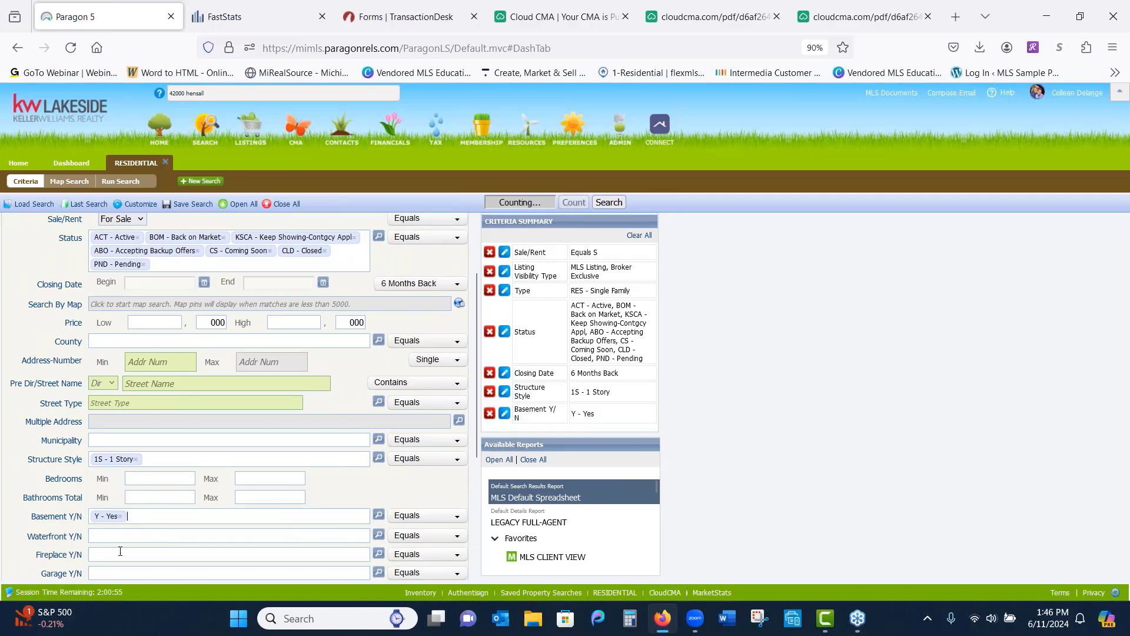
left_click(109, 570)
Set Garage Y/N to Y - Yes and open the Map Search showing Rochester
left_click(141, 562)
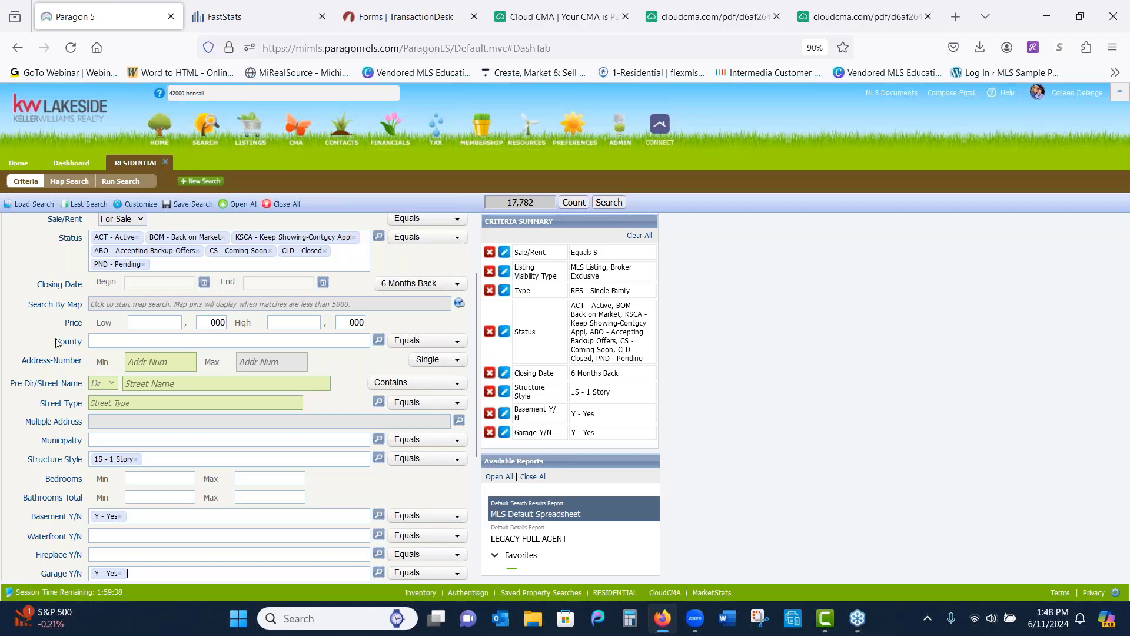
left_click(105, 306)
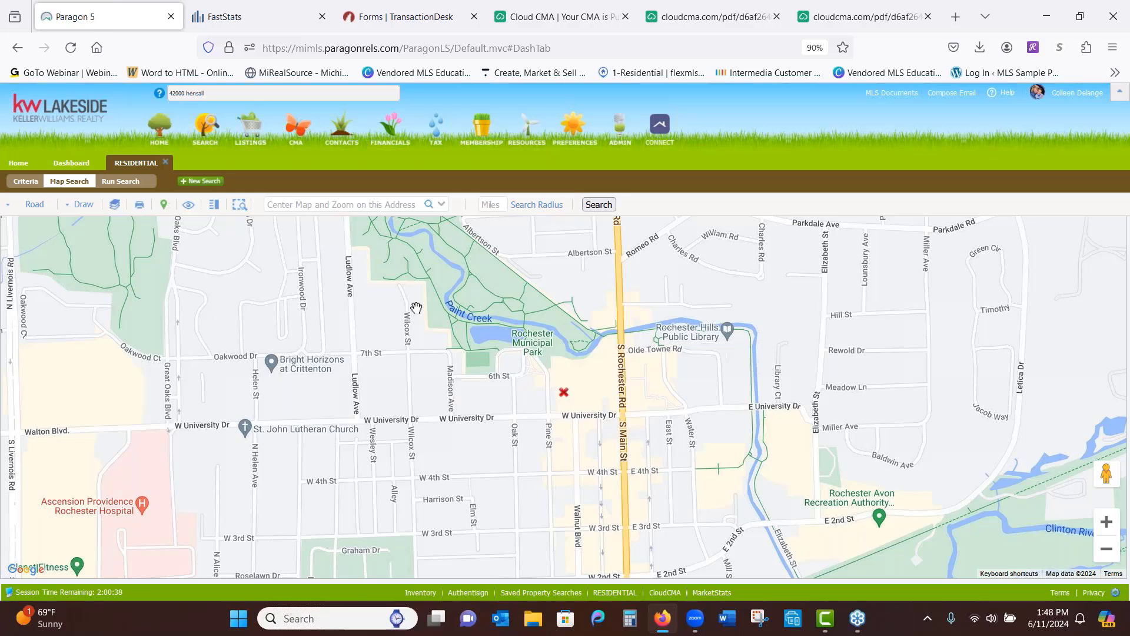
Centre the map on the subject property's Sterling Heights address and zoom out once
left_click(341, 205)
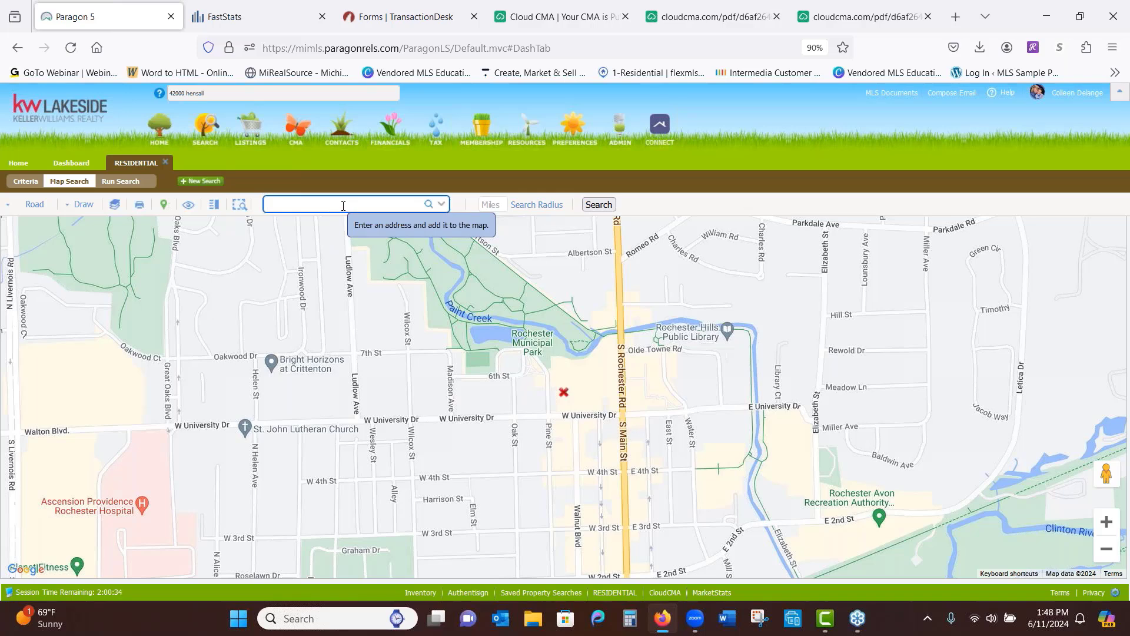
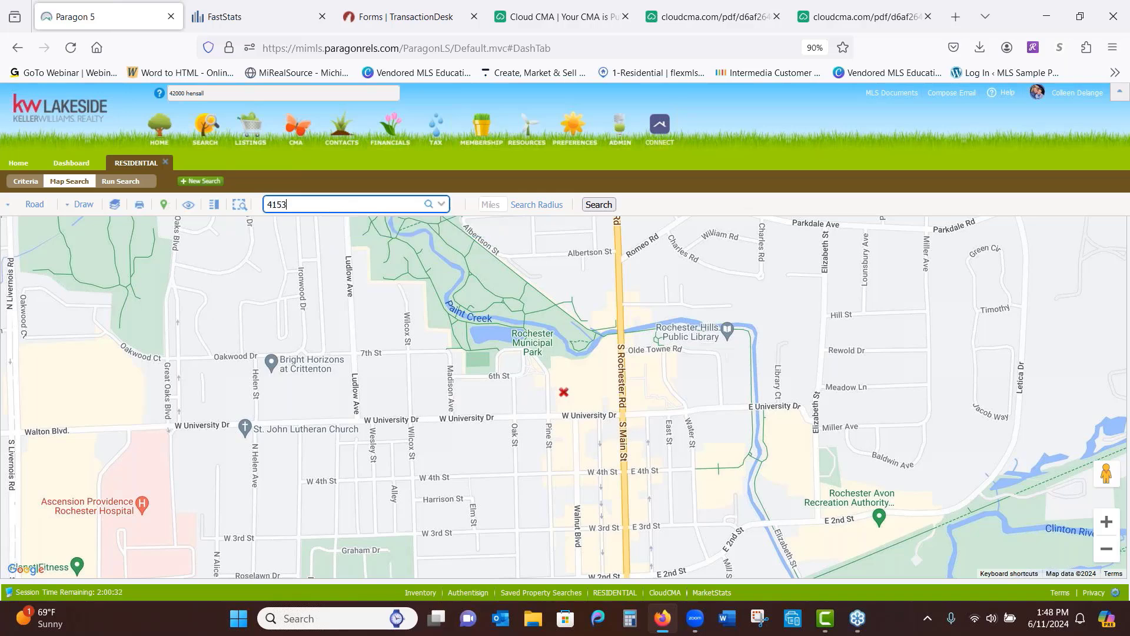
left_click(429, 204)
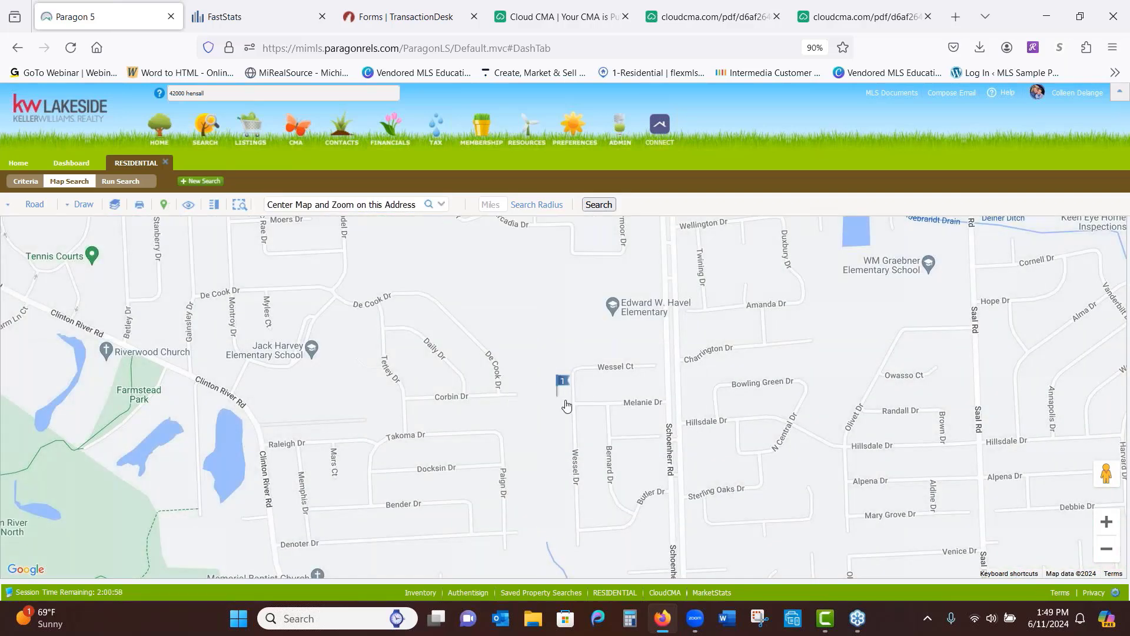
left_click(1105, 551)
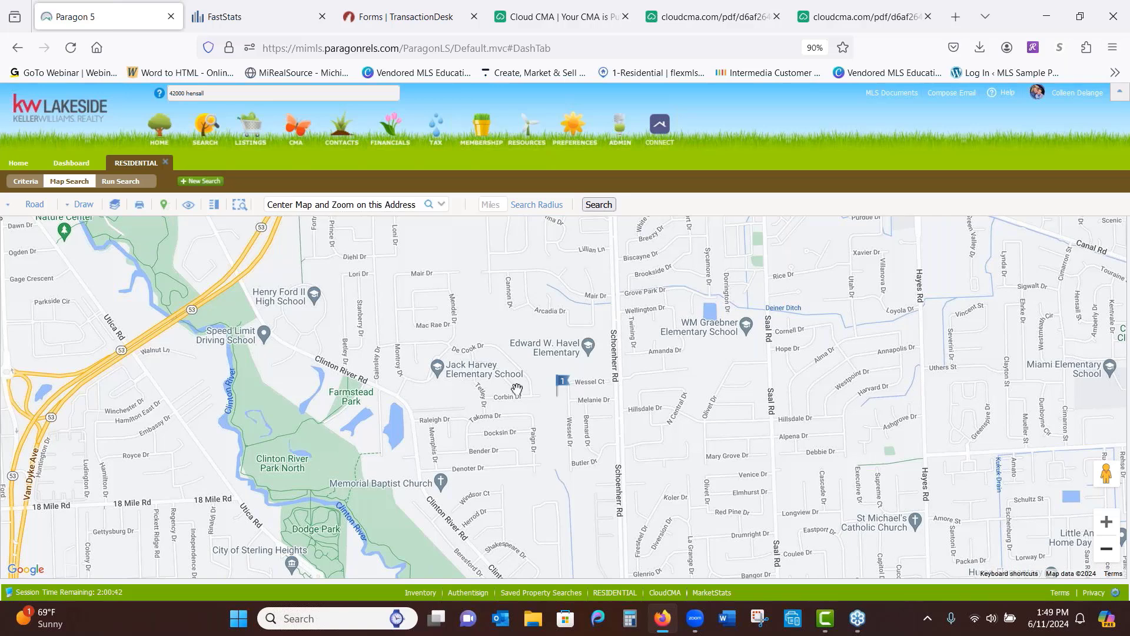
Run a 1-mile radius search and open the $325K pending listing's details
left_click(500, 207)
type("1")
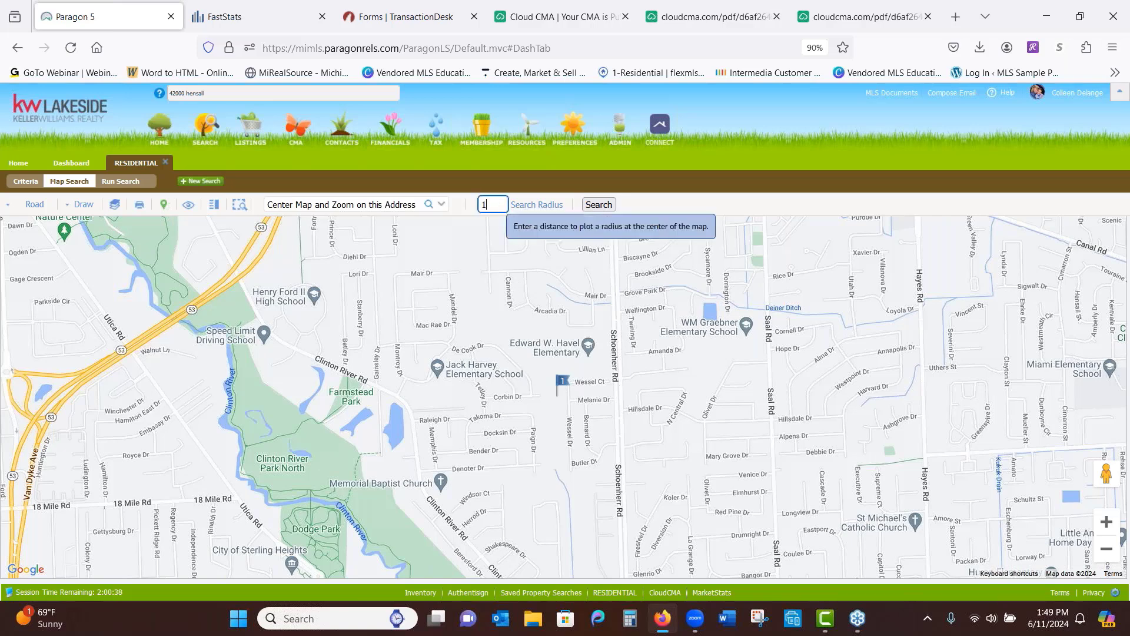
left_click(532, 209)
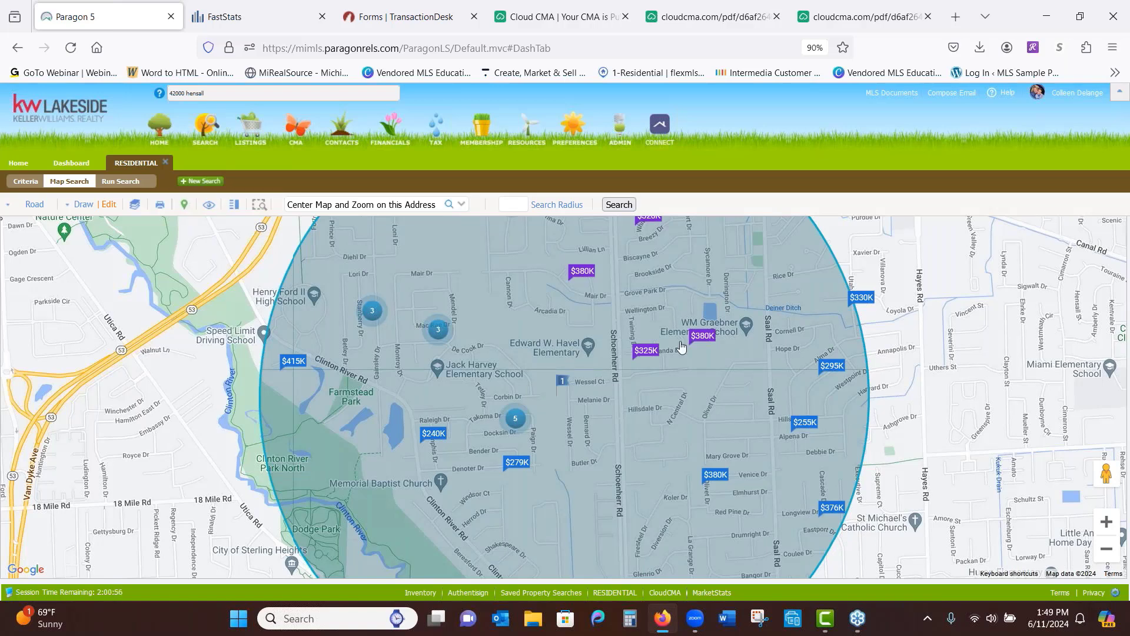
left_click(645, 353)
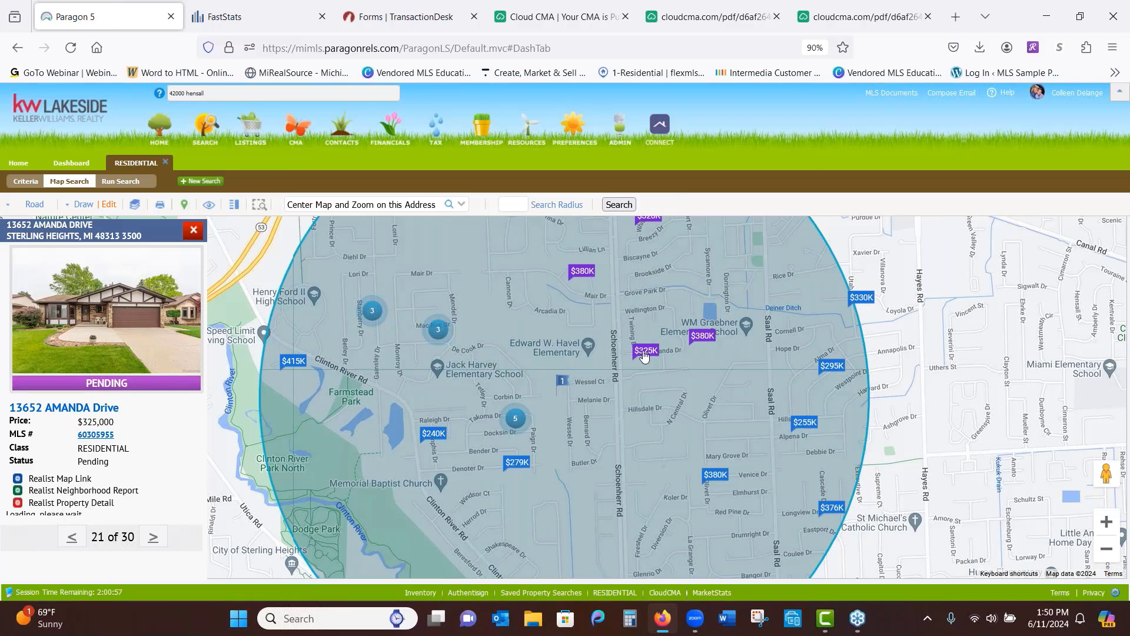
Page through the five-home cluster's listings, then close the listing details panel
left_click(517, 420)
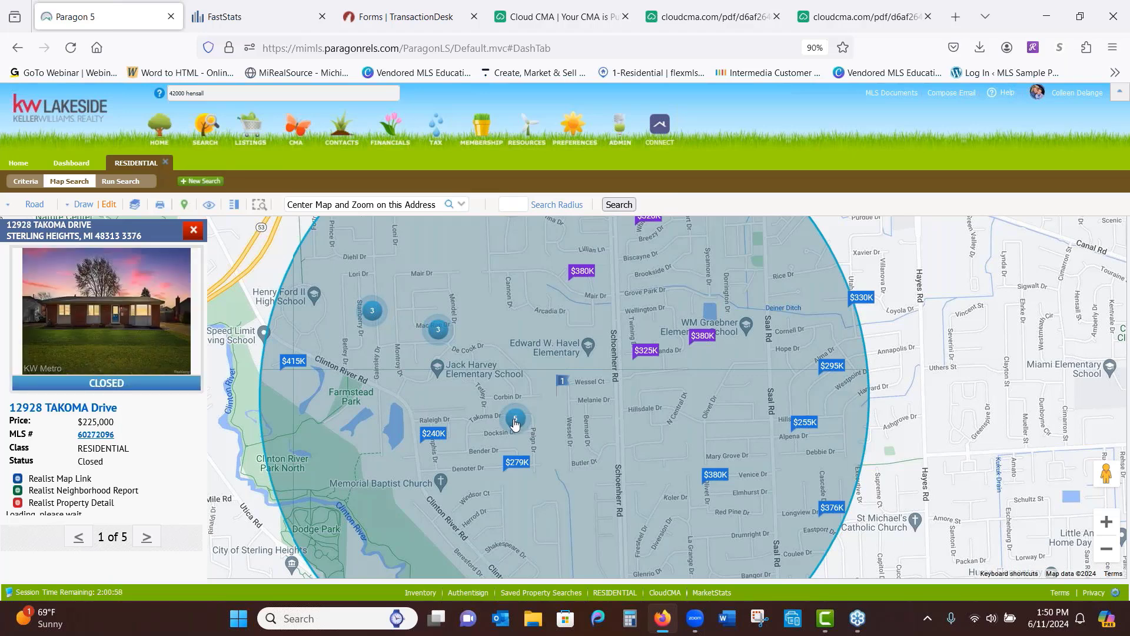
left_click(147, 543)
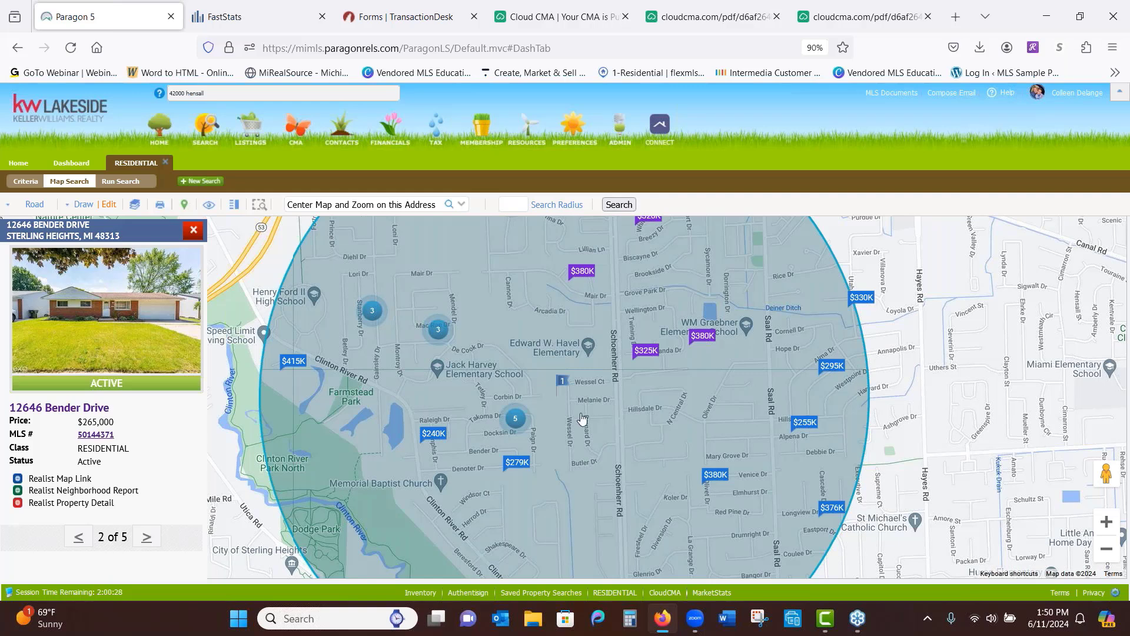
left_click(194, 230)
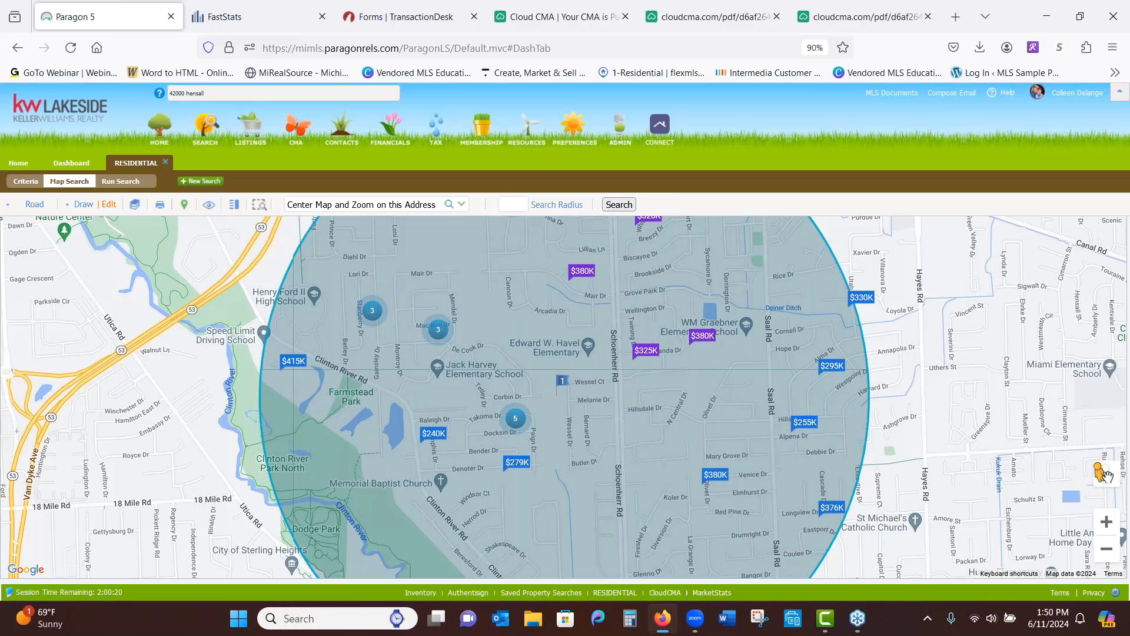
left_click_drag(1111, 484, 564, 404)
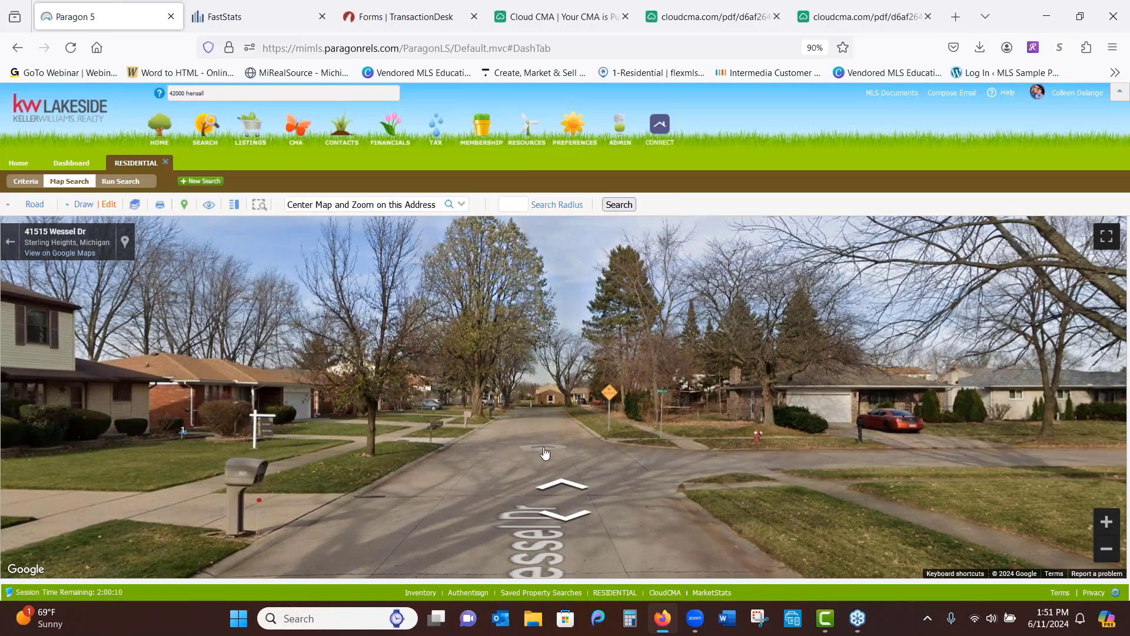
left_click(544, 452)
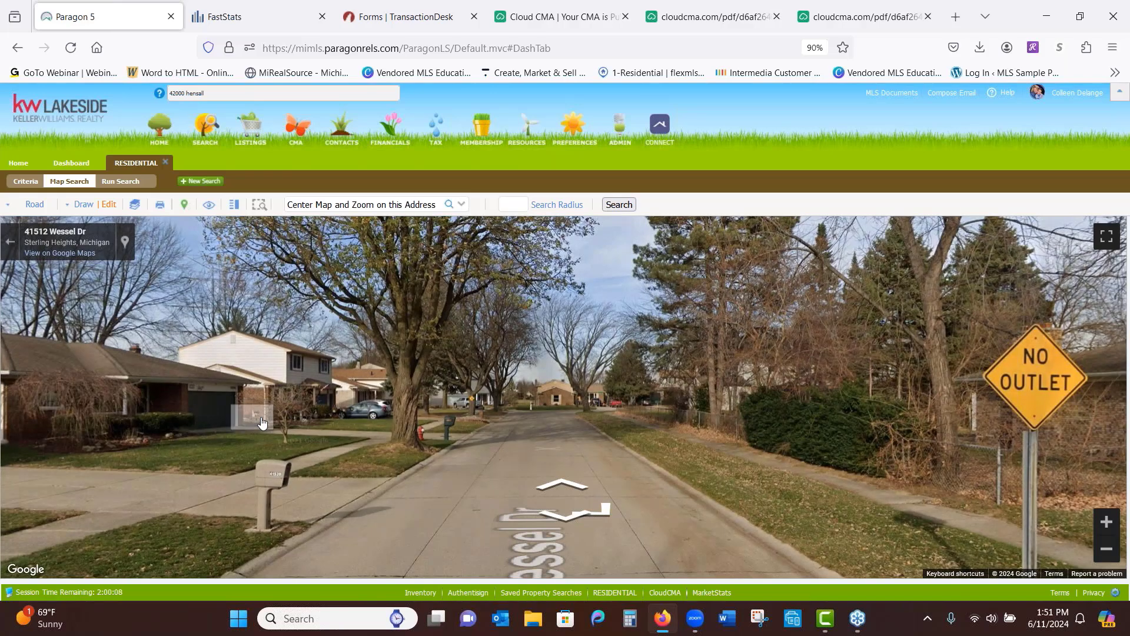
left_click_drag(544, 452, 816, 333)
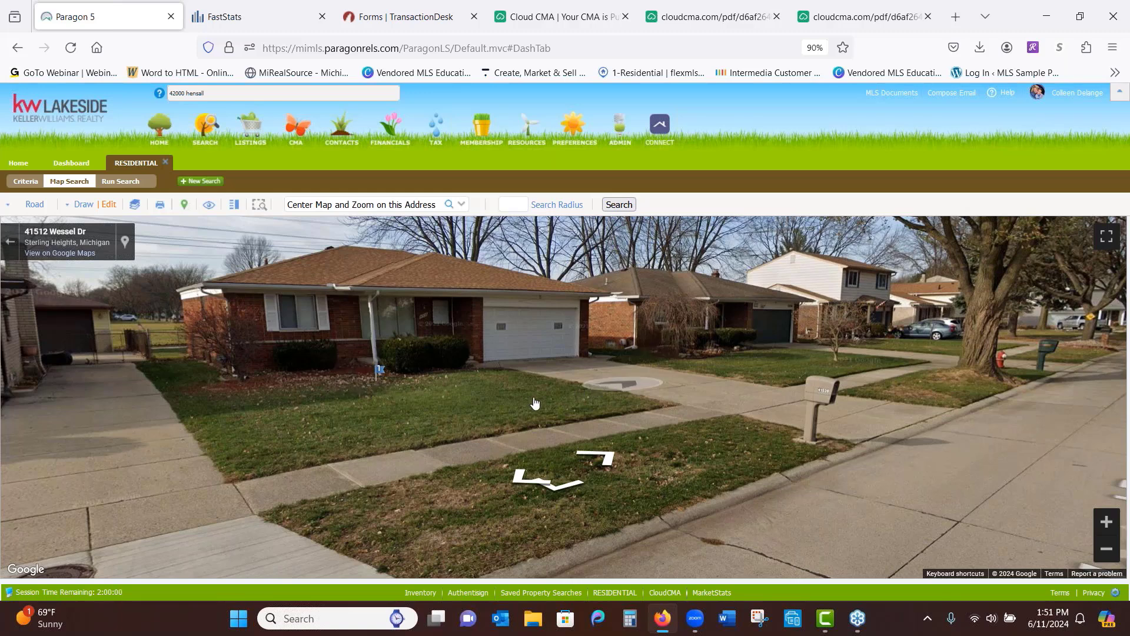
left_click(292, 412)
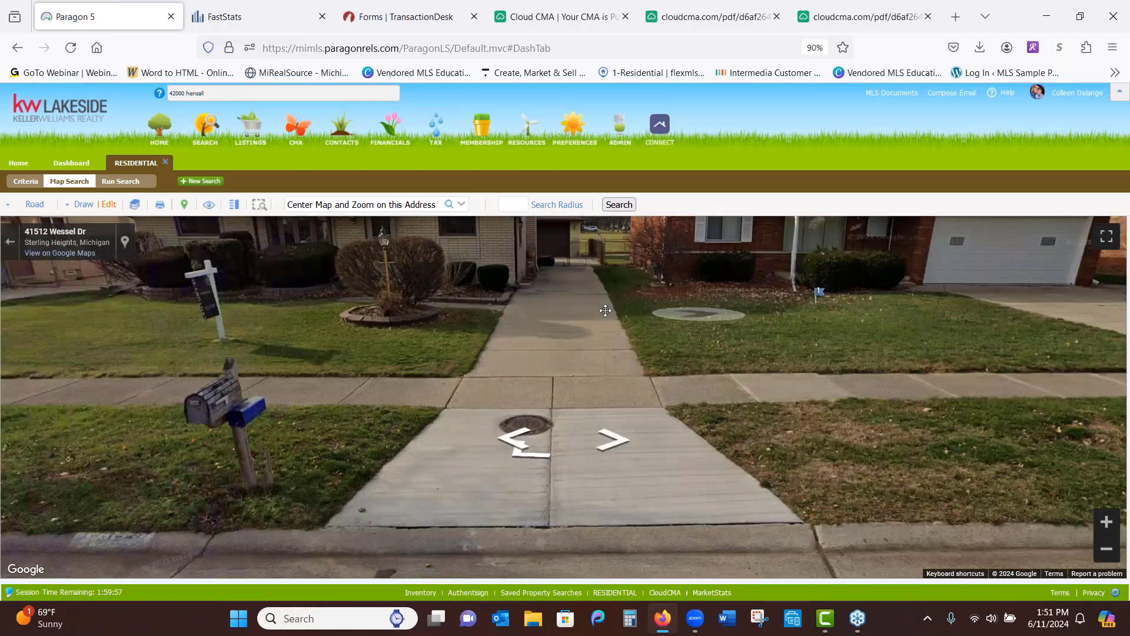
left_click_drag(761, 343, 212, 368)
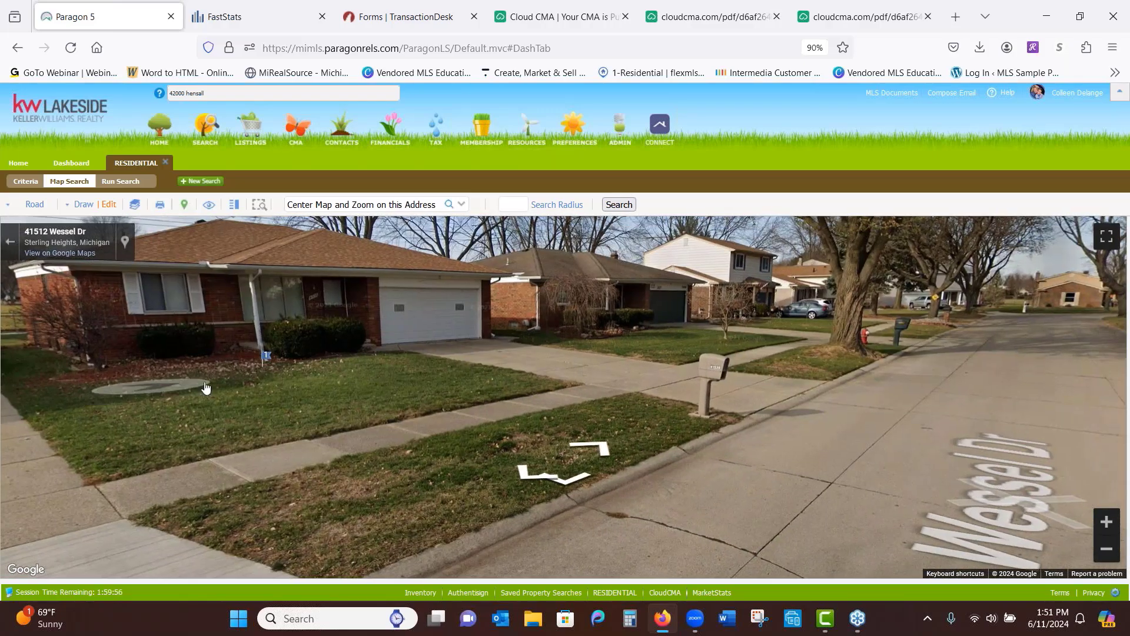
left_click_drag(948, 358, 827, 362)
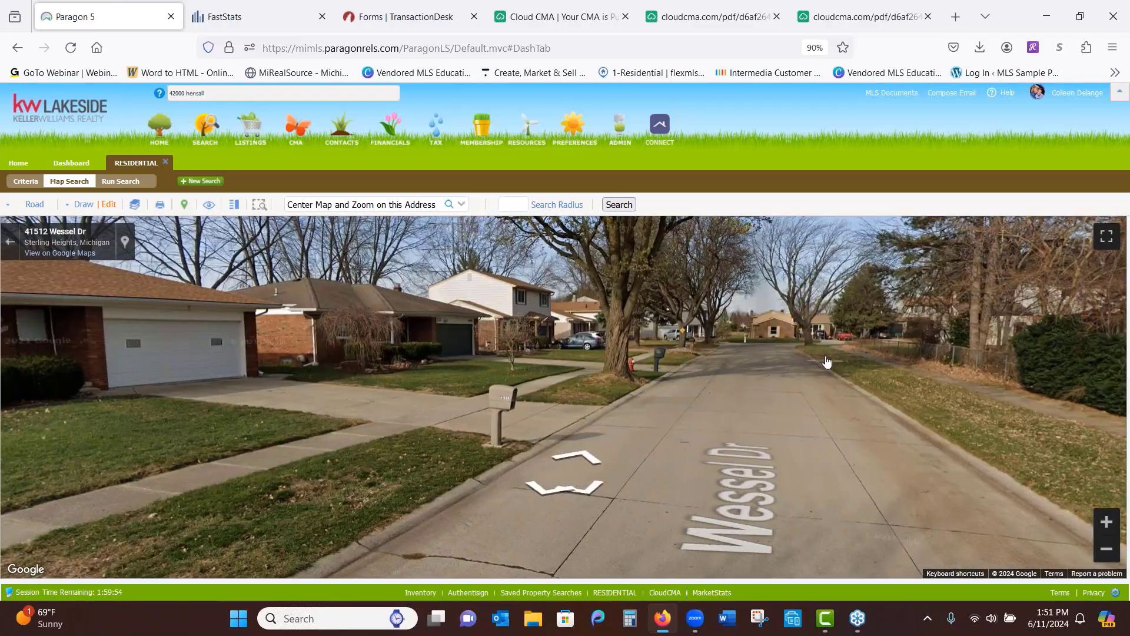
left_click(787, 350)
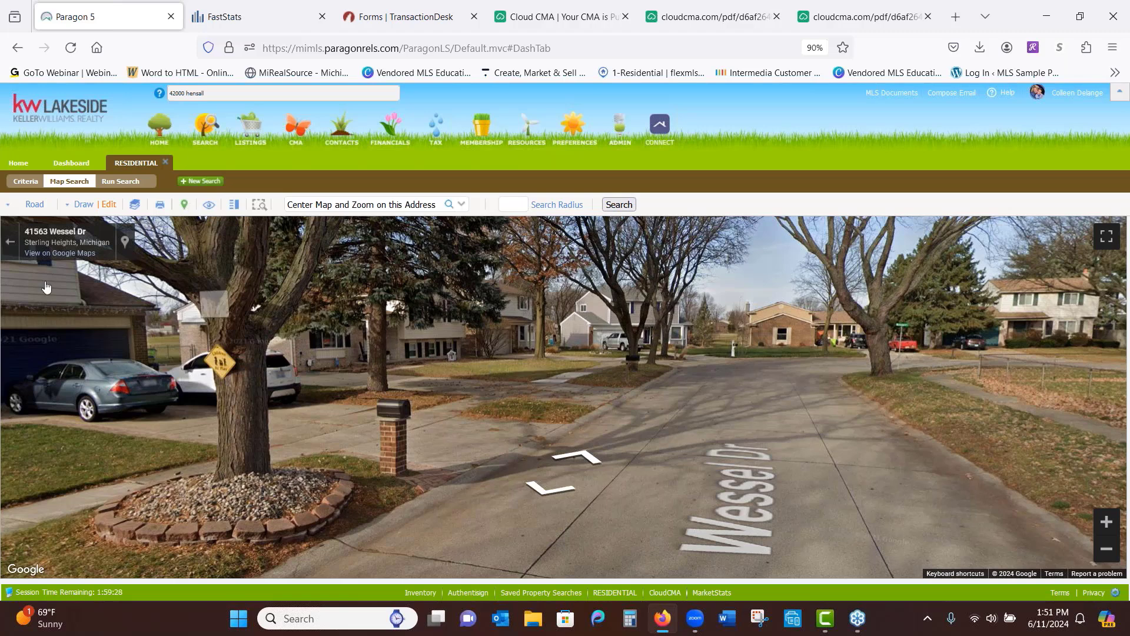
left_click(10, 241)
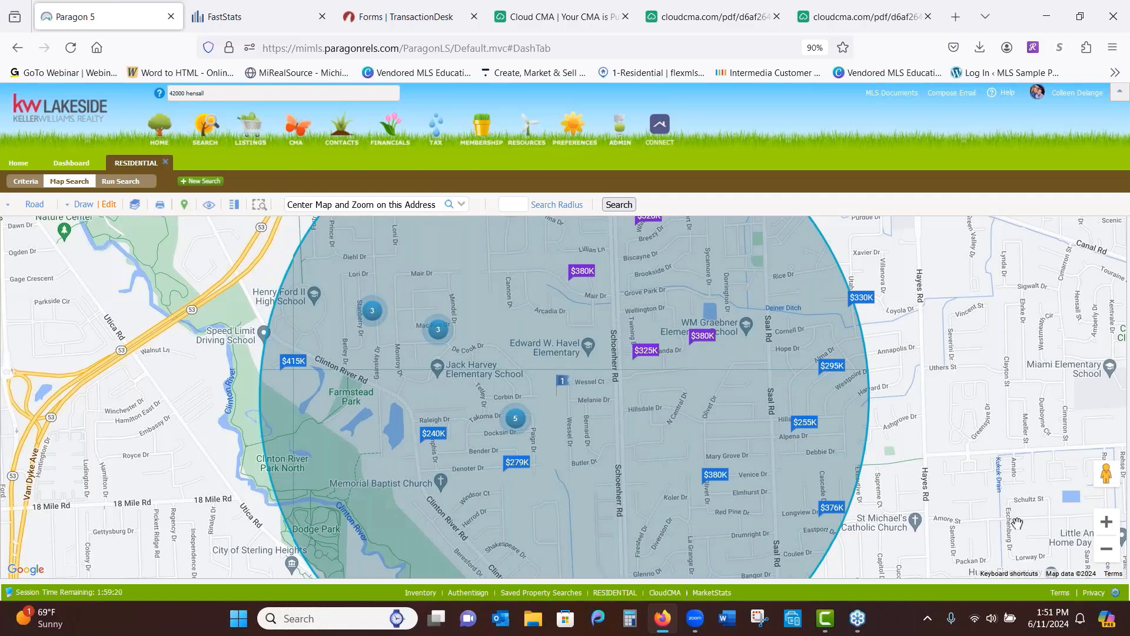
Zoom the map out one level so the whole 1-mile circle fits
left_click(1106, 549)
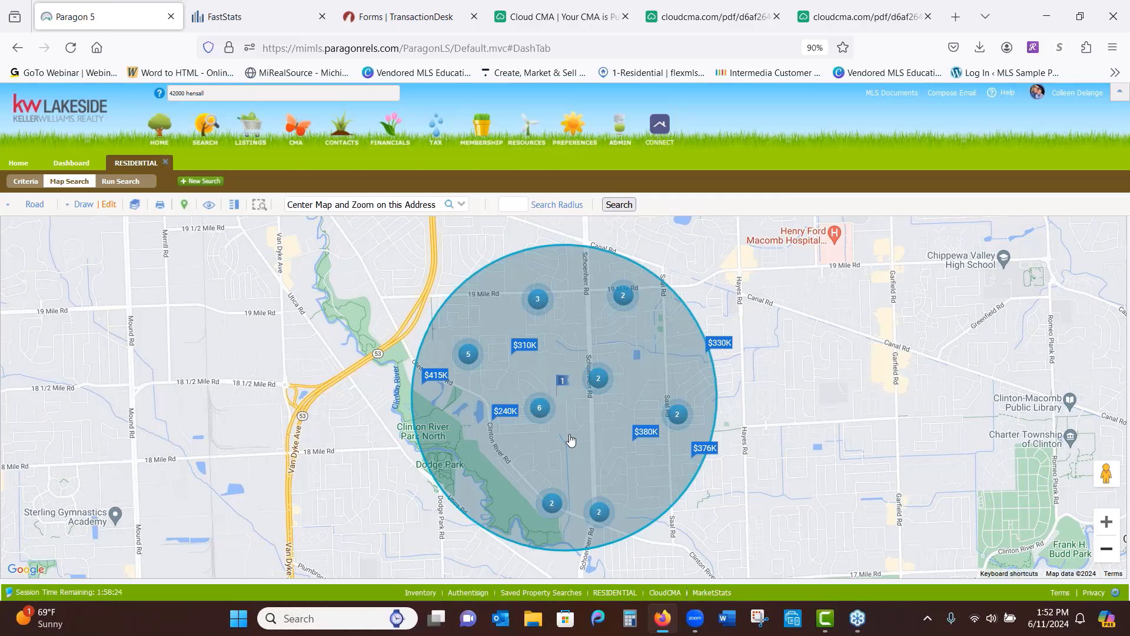
Draw a five-corner polygon around Dodge Park in the circle's southwest section
left_click(83, 206)
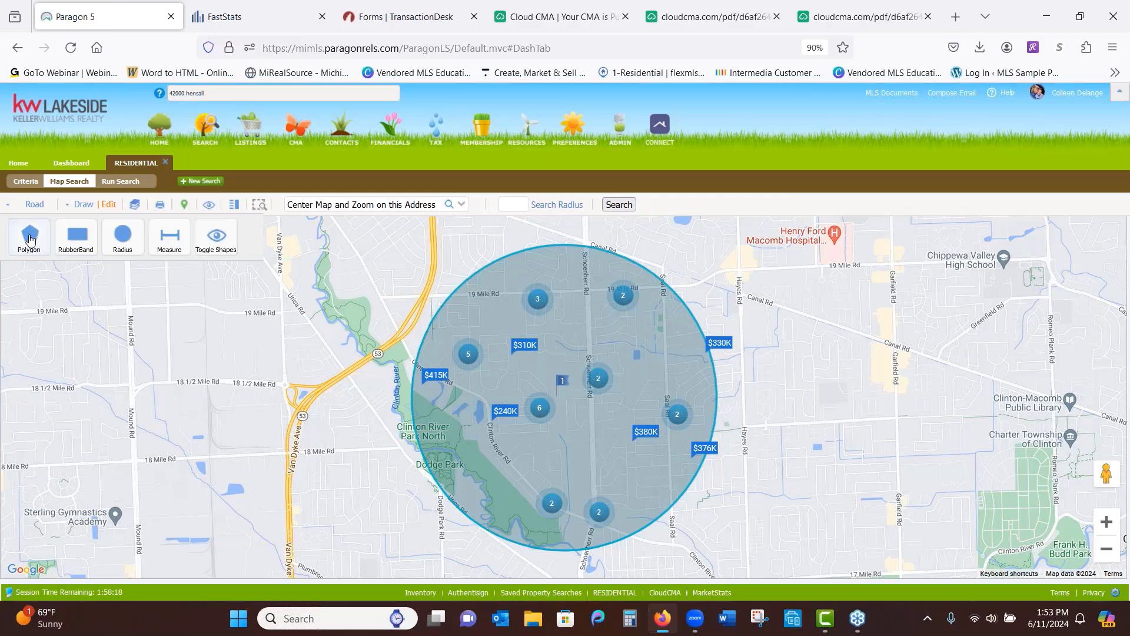
left_click(30, 238)
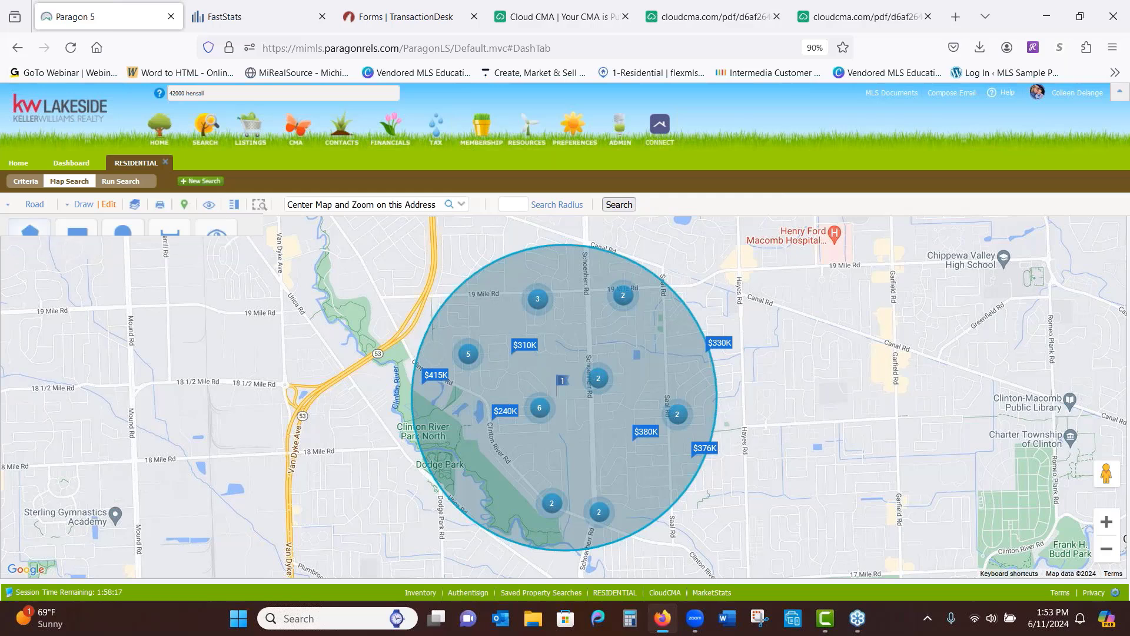
left_click(423, 392)
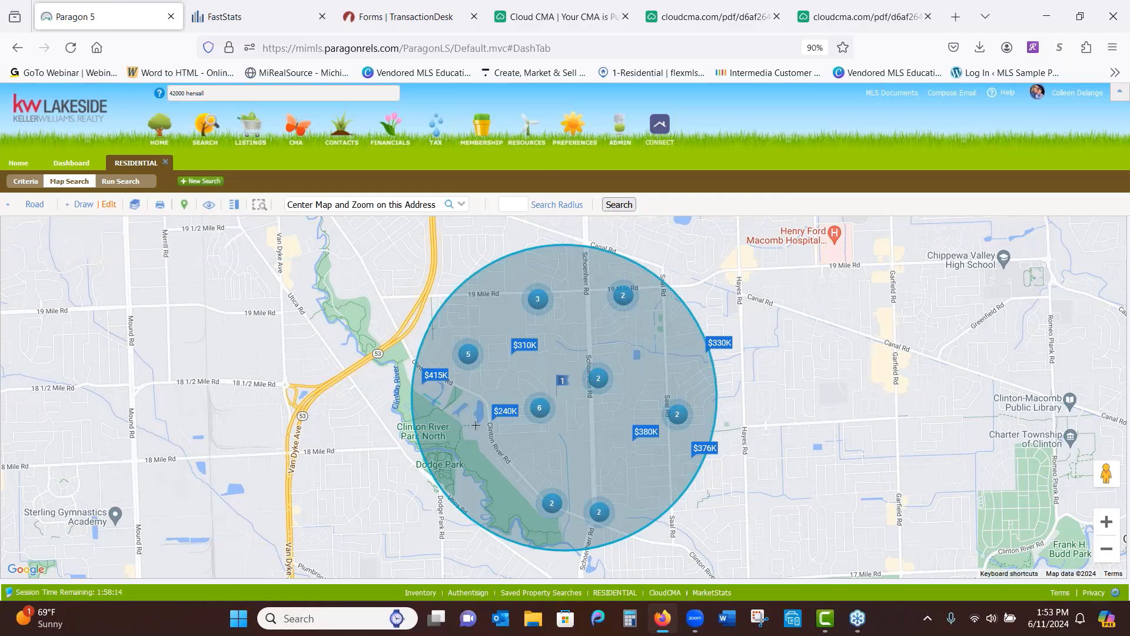
left_click(563, 454)
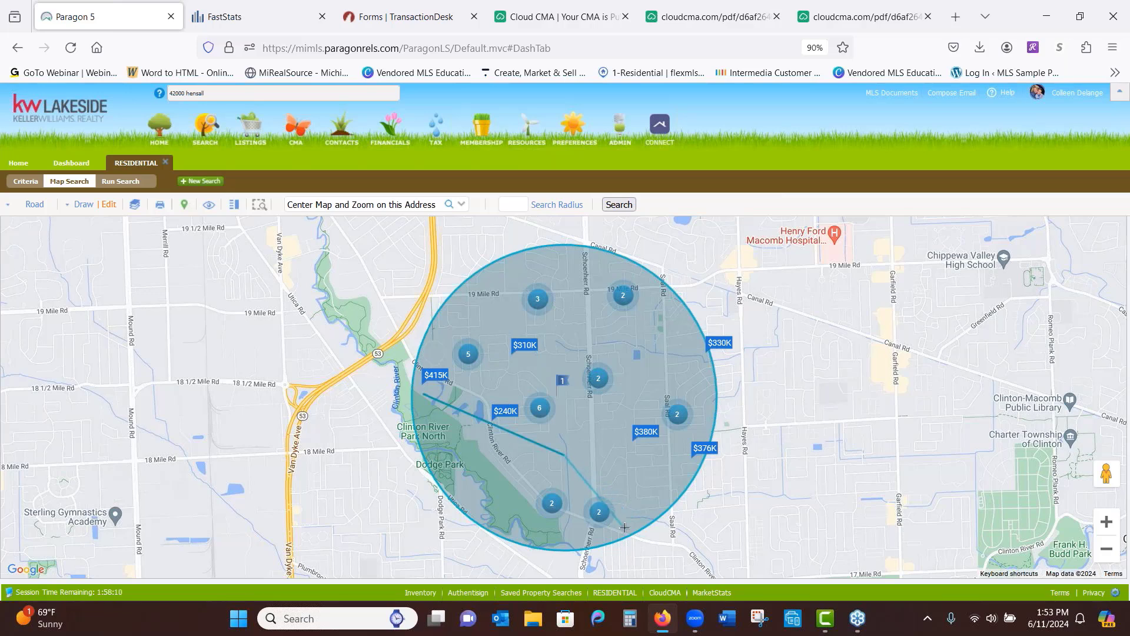
left_click(624, 528)
left_click(565, 542)
left_click(488, 526)
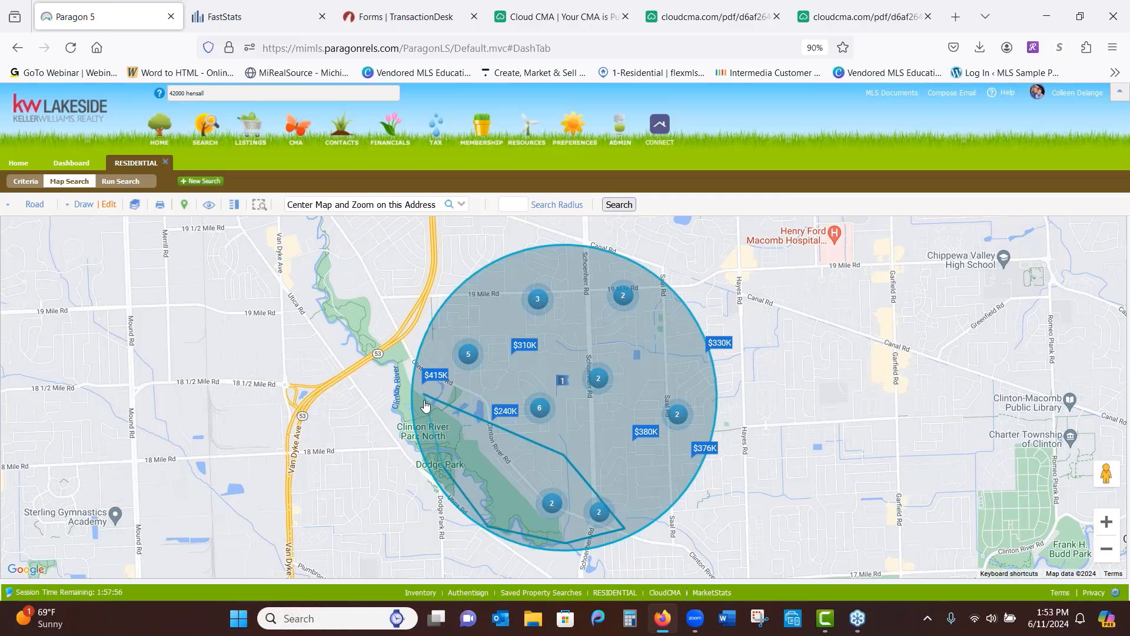
left_click(425, 403)
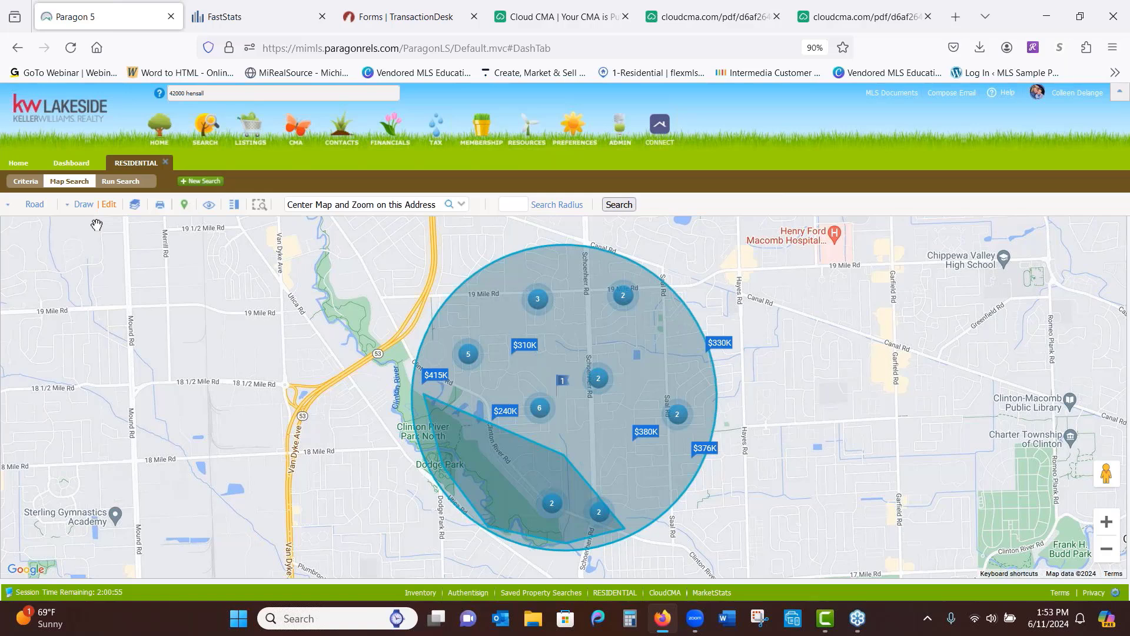
Toggle the drawn polygon to Exclude, then delete it from the map
left_click(109, 204)
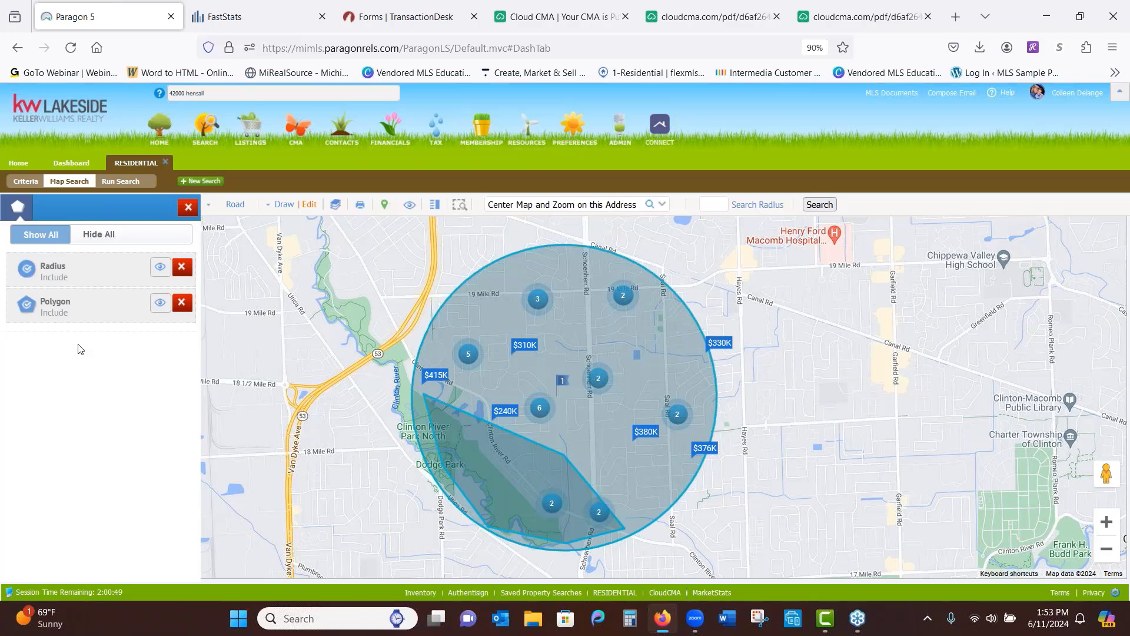
left_click(28, 306)
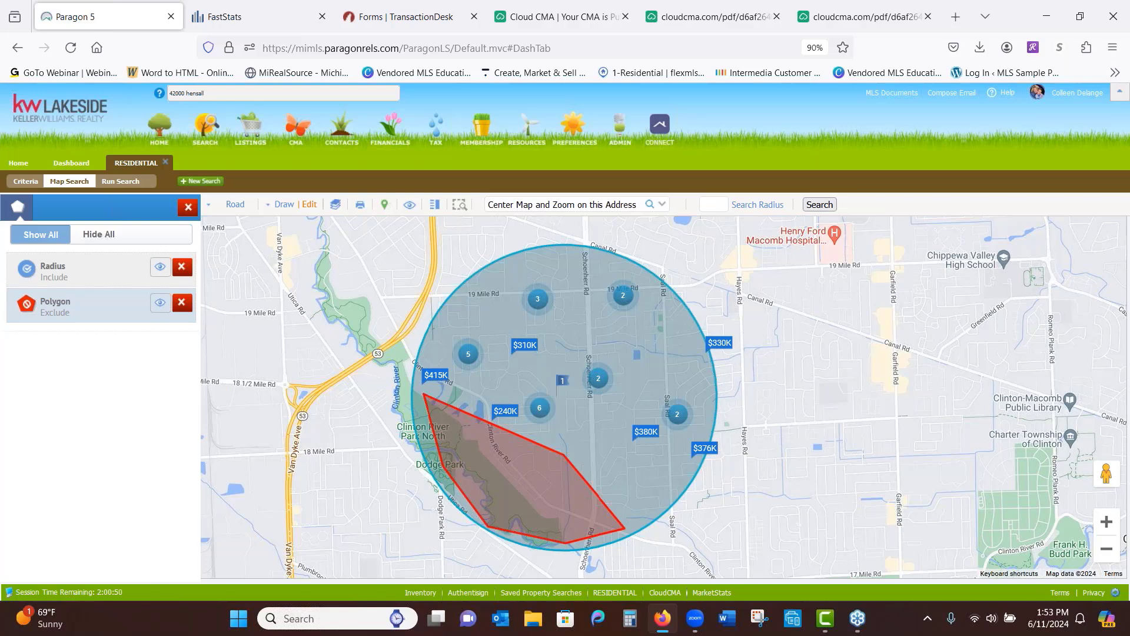
left_click(181, 302)
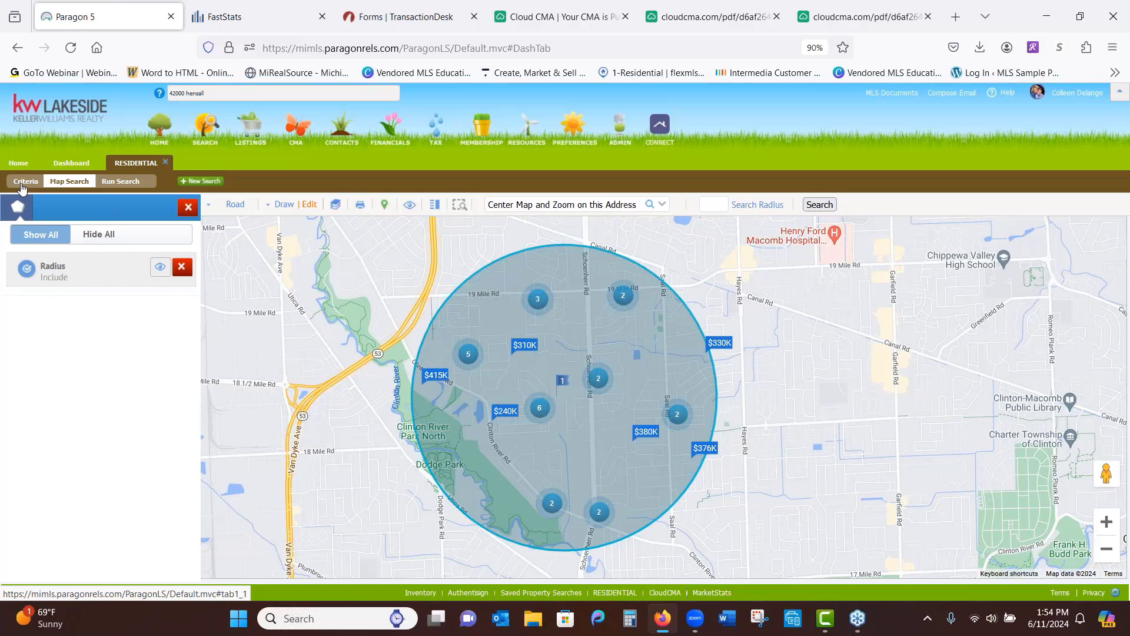
Close the map shapes list and go back to the criteria form, now listing Search By Map: Shape 1: Radius
left_click(189, 208)
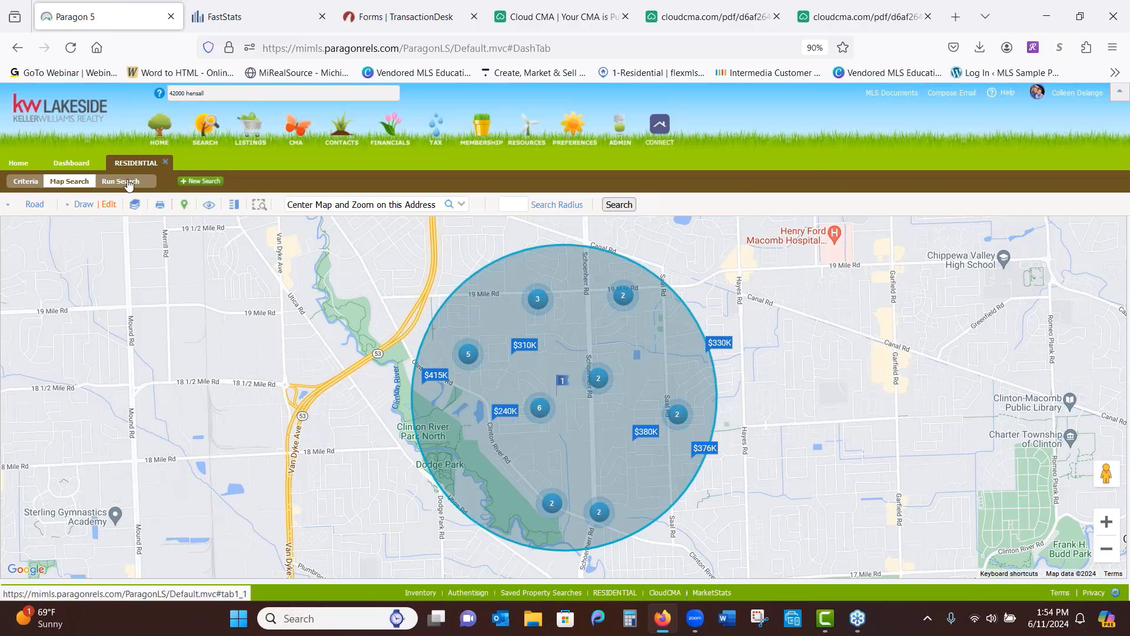
left_click(24, 182)
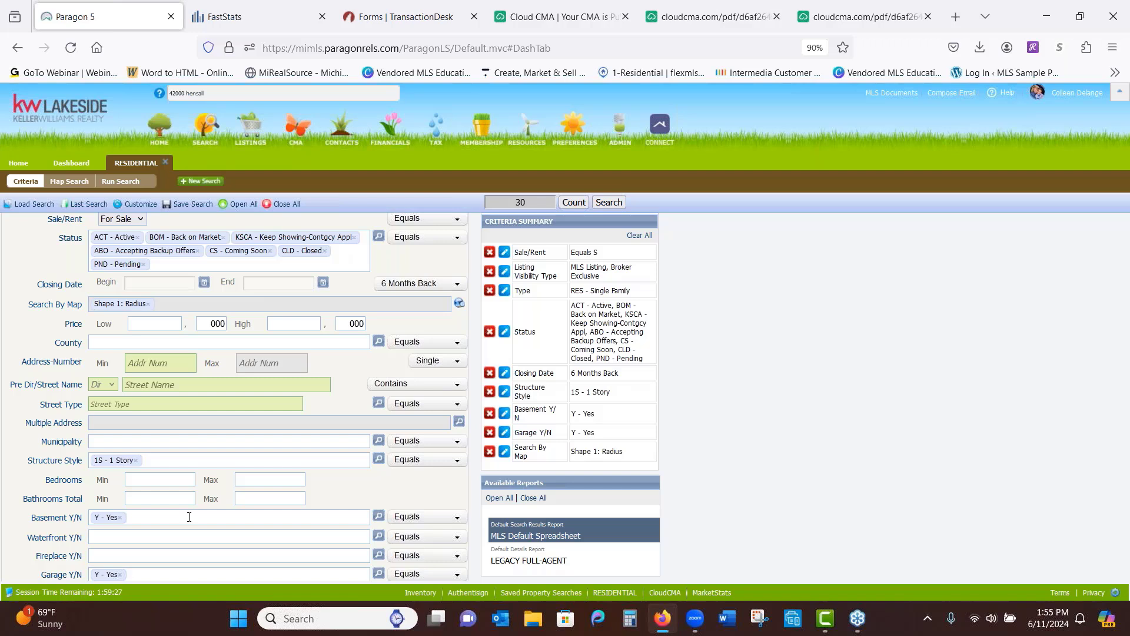
Set Bedrooms Min and Max both to 3, cutting the matches from 30 to 29 listings
left_click(182, 480)
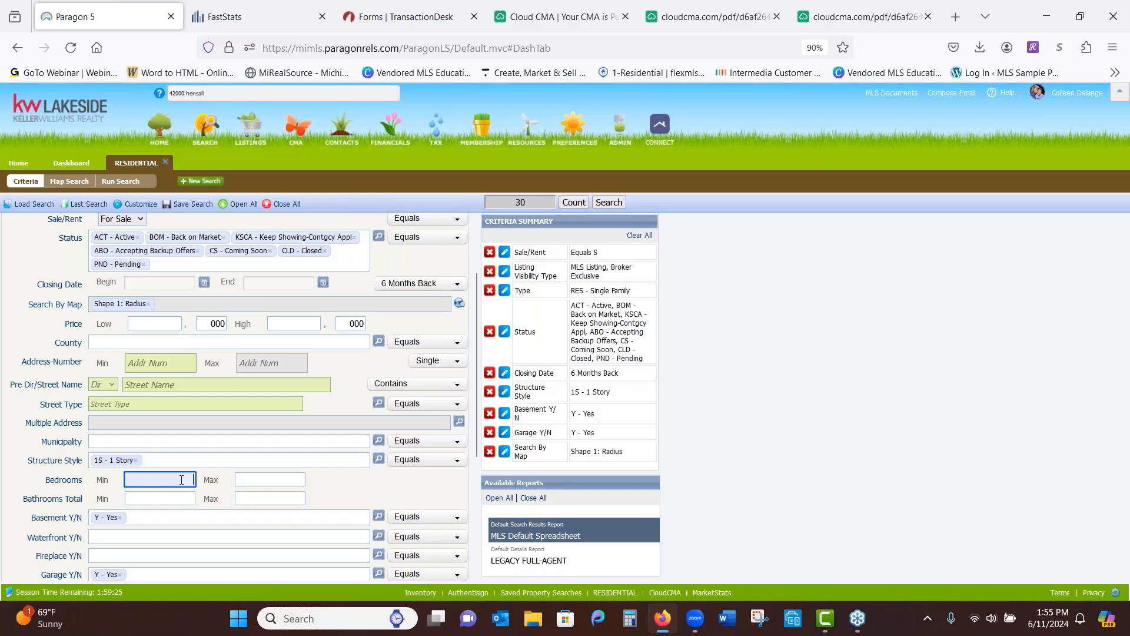
type("3")
left_click(282, 477)
type("3")
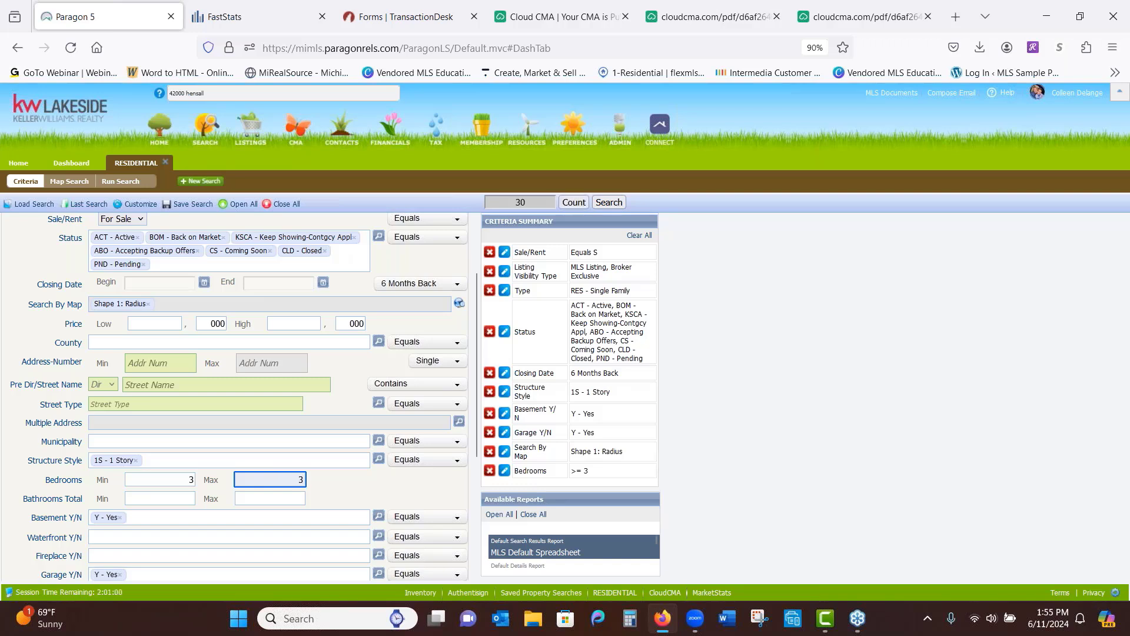
left_click(158, 493)
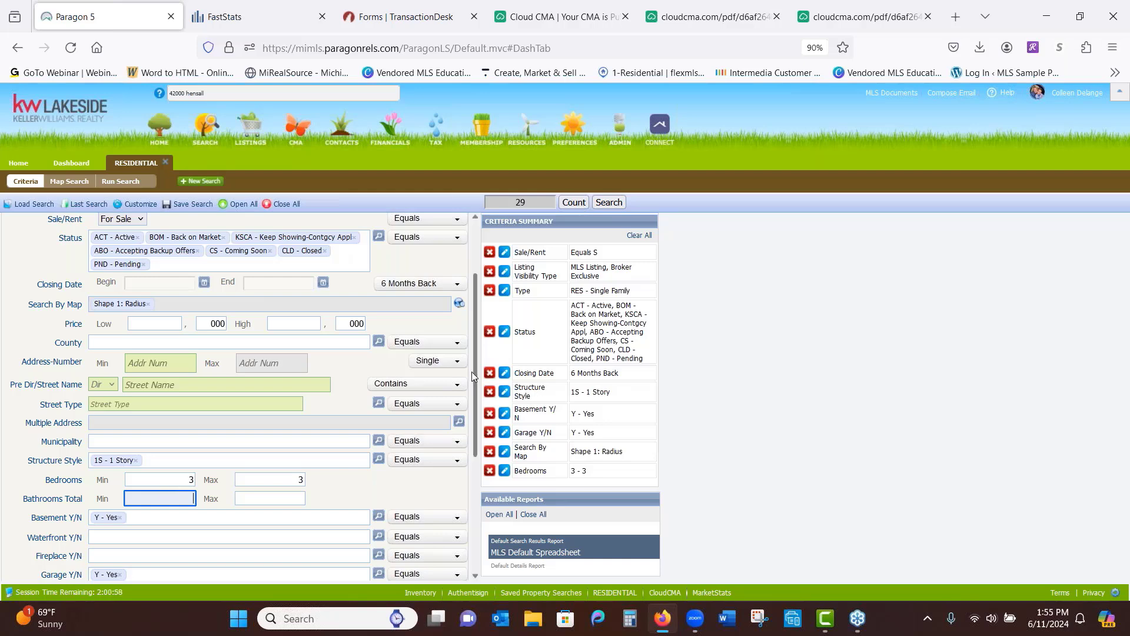
left_click_drag(474, 377, 474, 499)
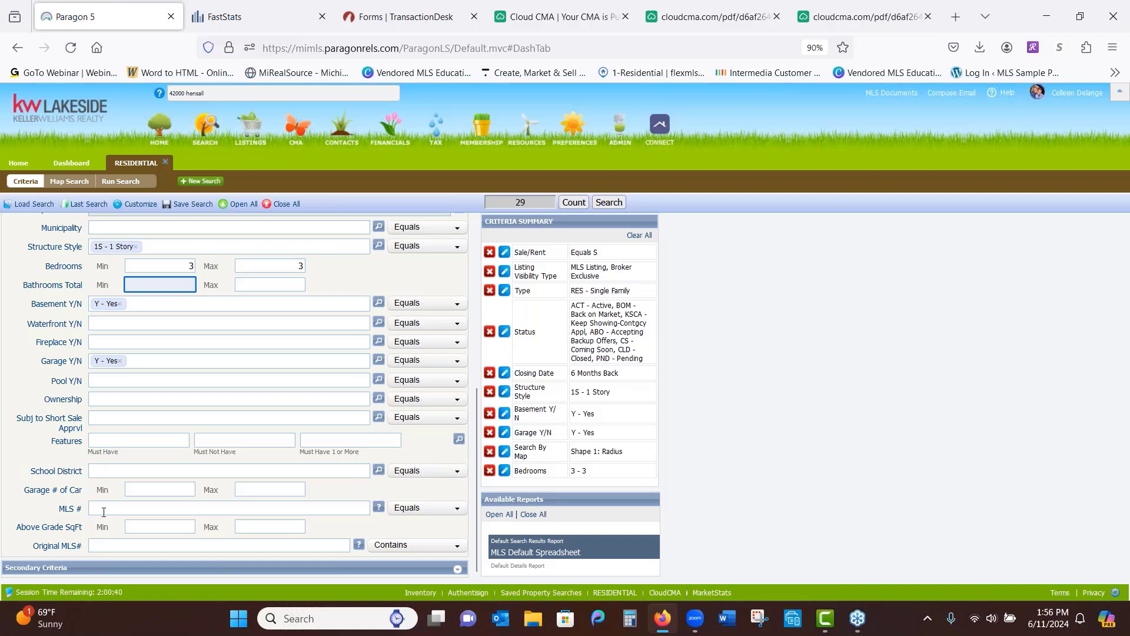
left_click(169, 528)
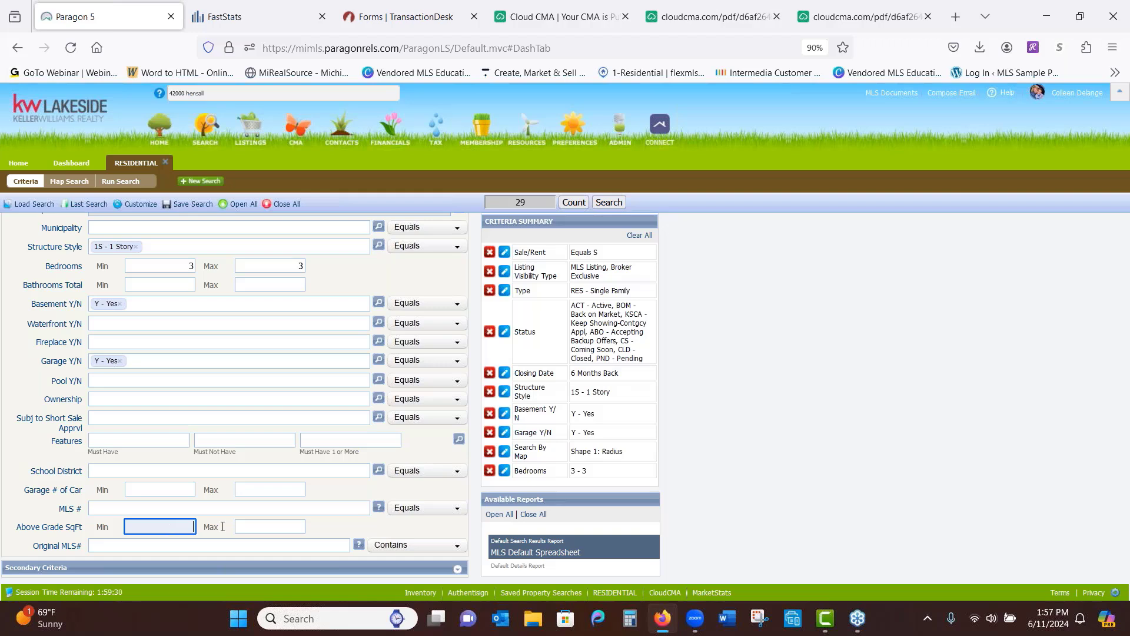
Set the Above Grade SqFt maximum to 1600 and move on to the minimum field
key("Tab")
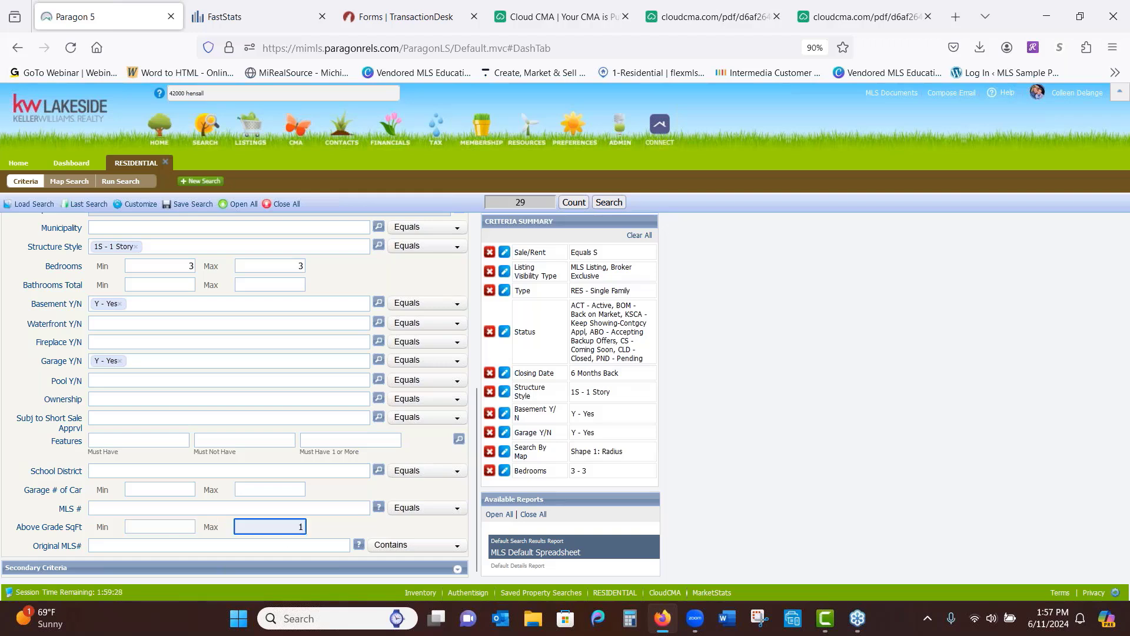
type("1600")
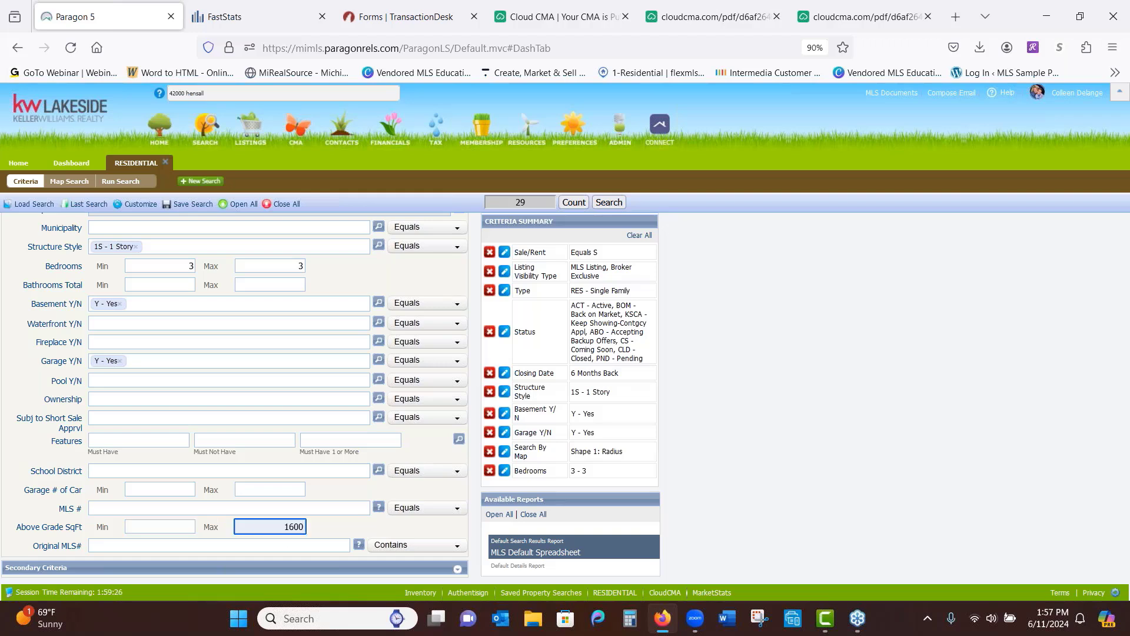
left_click(177, 525)
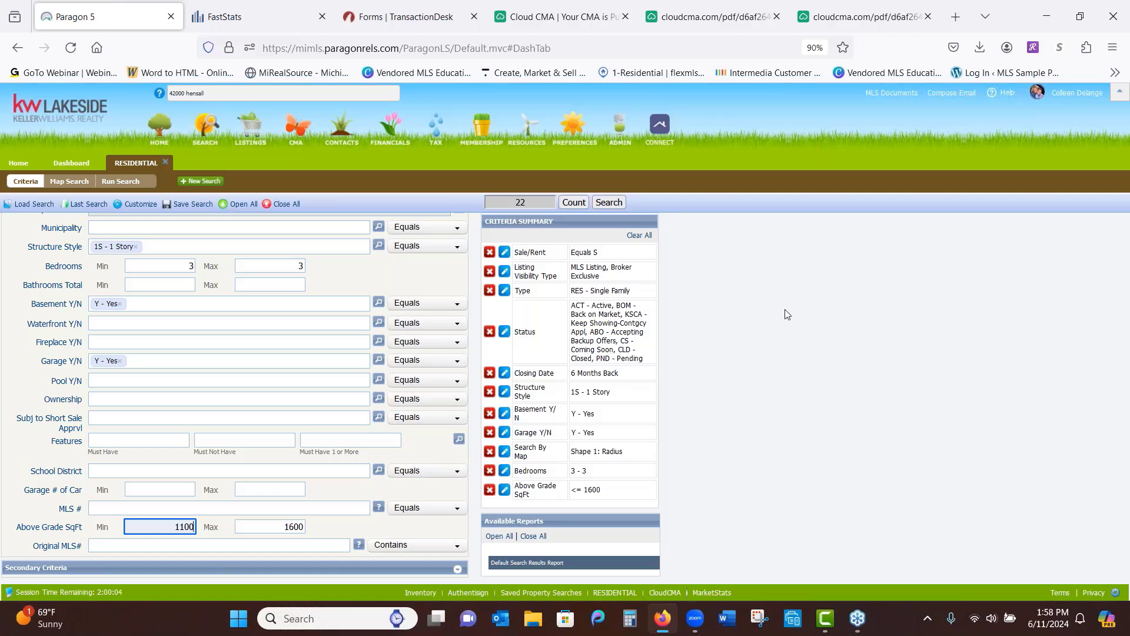
left_click(615, 204)
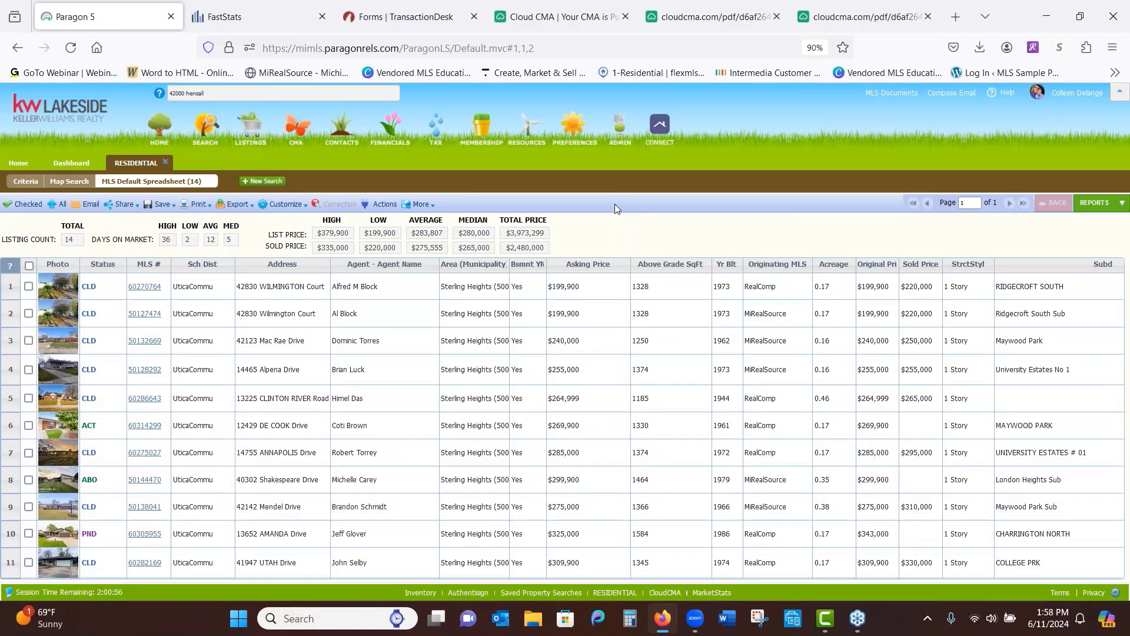
left_click(115, 269)
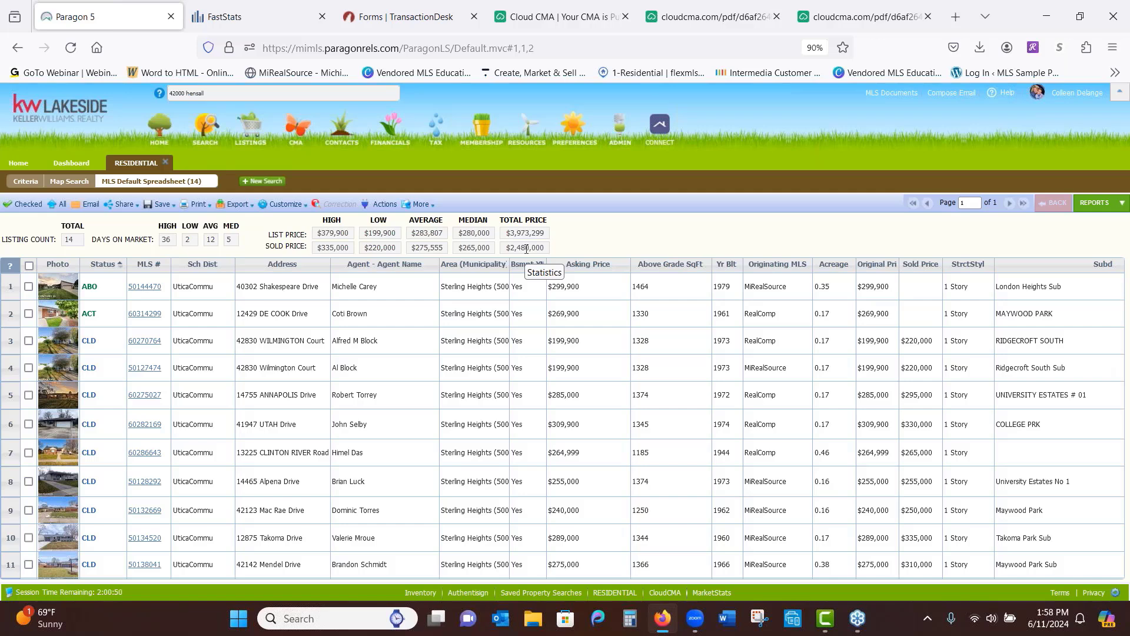
left_click(594, 373)
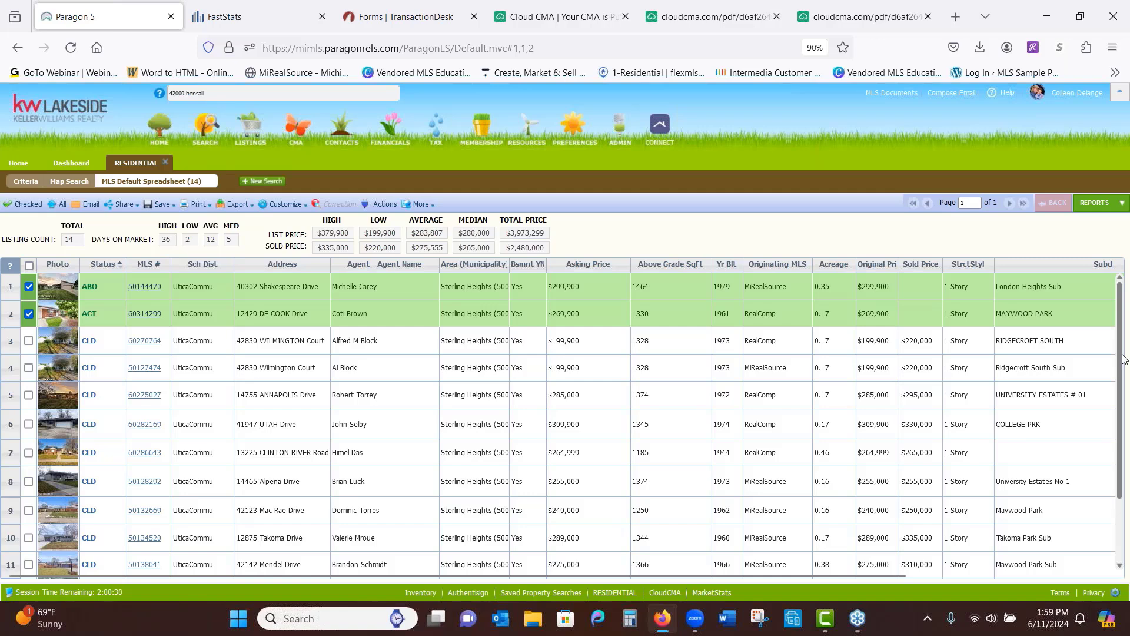
Check the Duxbury, Amanda, Wilmington Court, Annapolis, Utah and Clinton River listings, then show only checked ones
left_click_drag(1122, 357, 1116, 433)
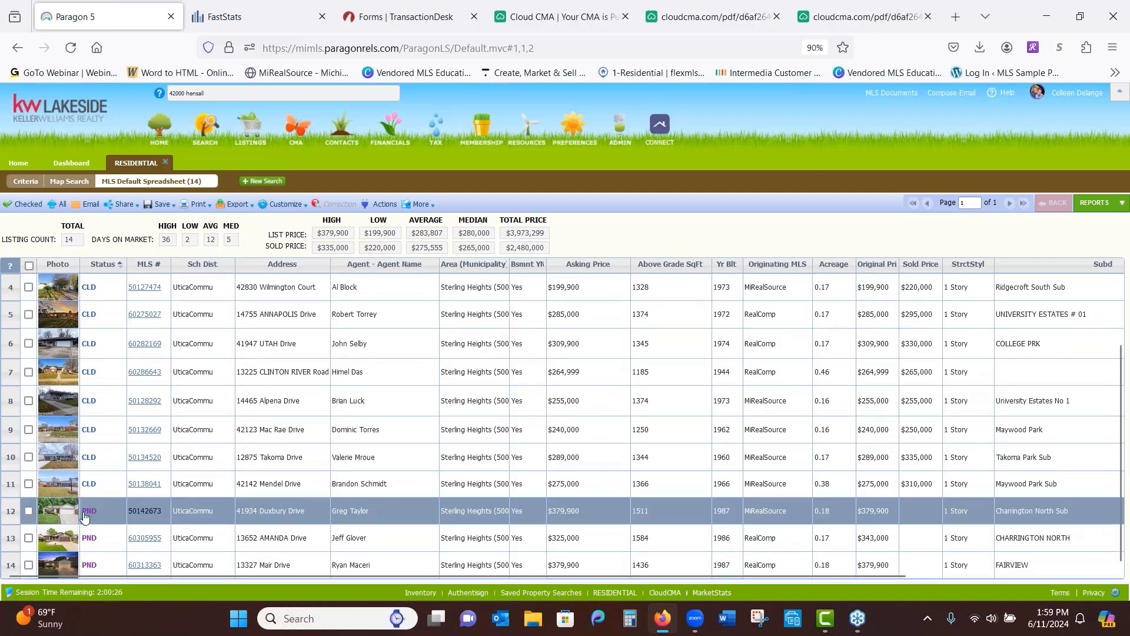
left_click(30, 512)
left_click(28, 538)
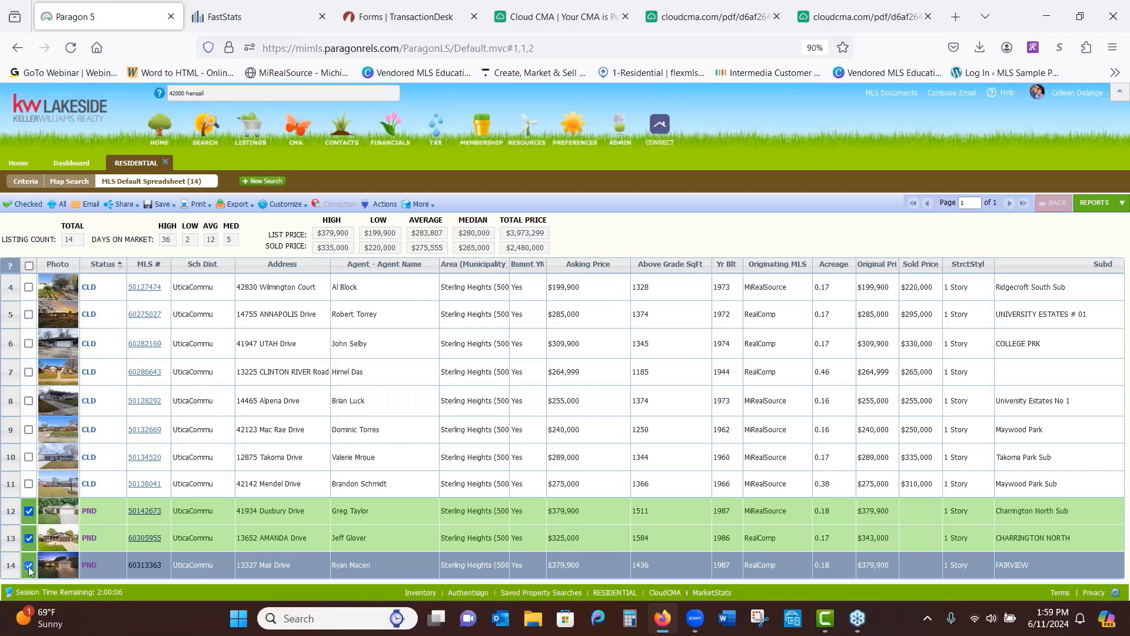
scroll(28, 566, "up", 3)
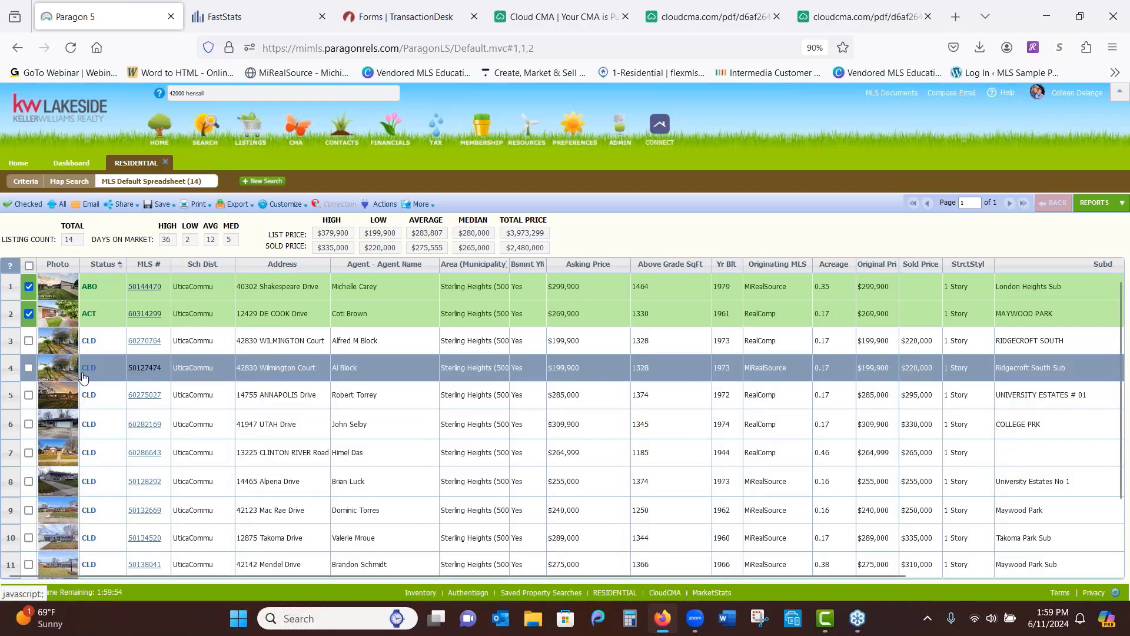
left_click(29, 368)
left_click(29, 395)
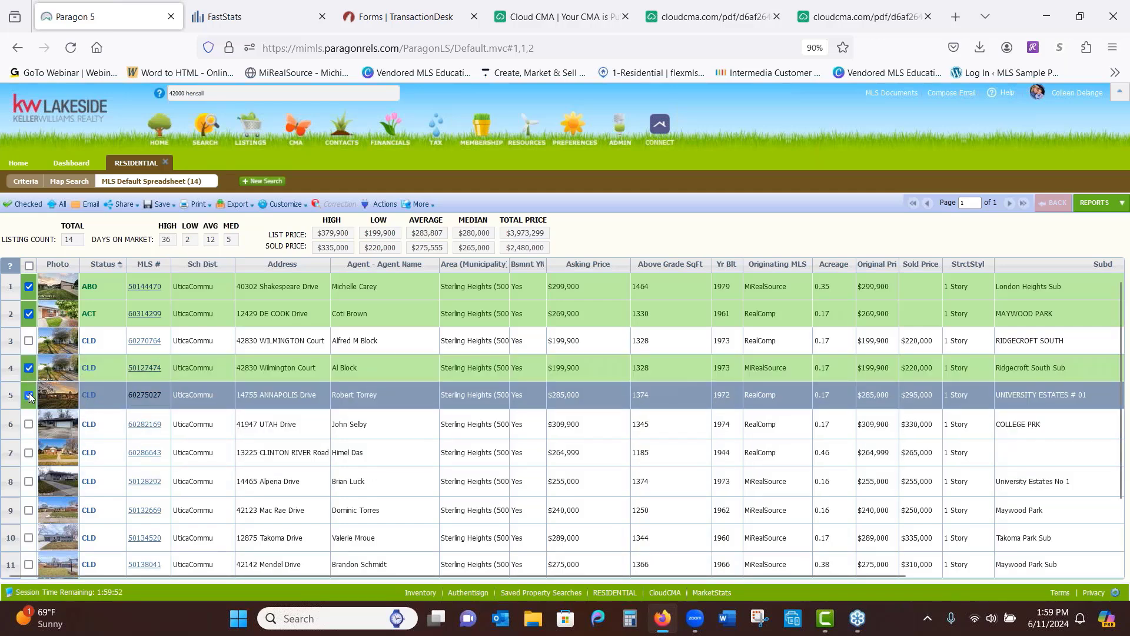
left_click(29, 424)
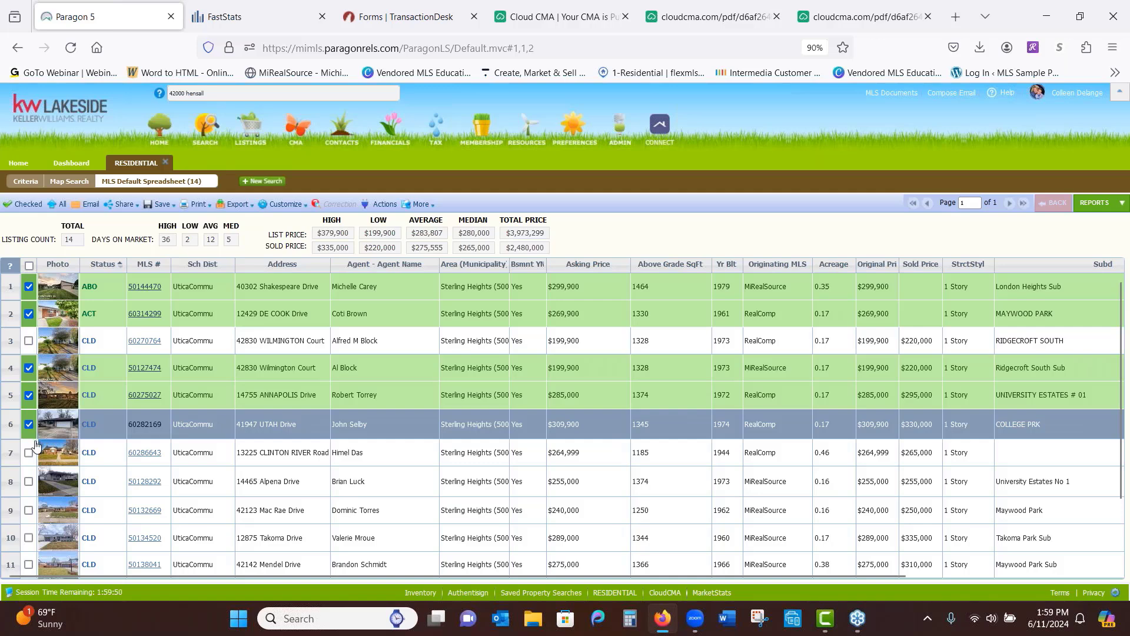
left_click(29, 451)
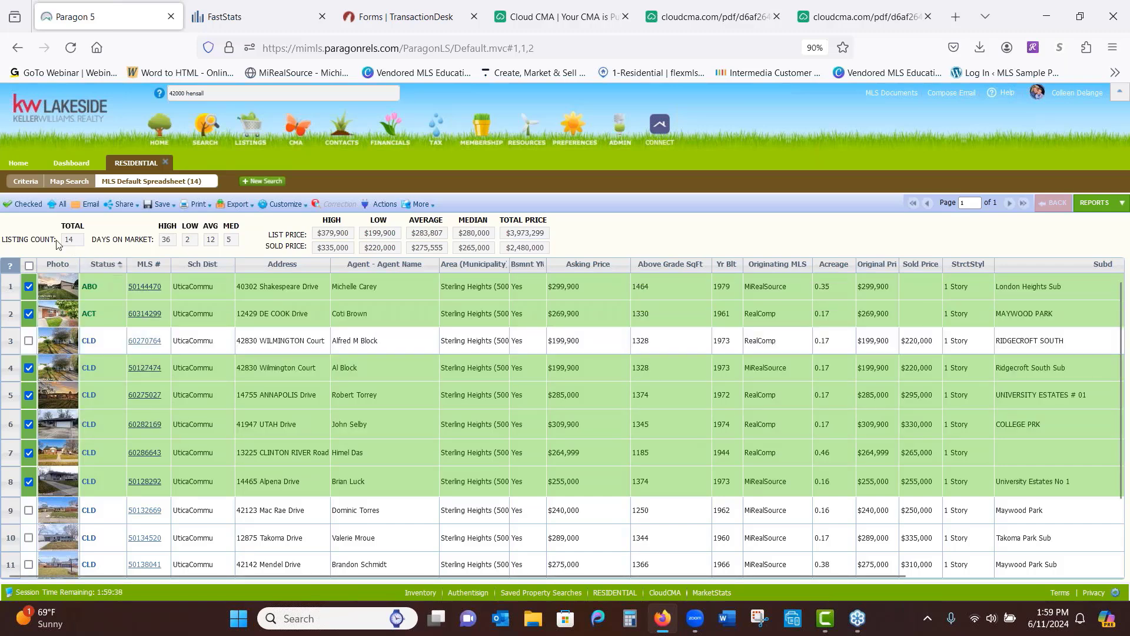
left_click(29, 208)
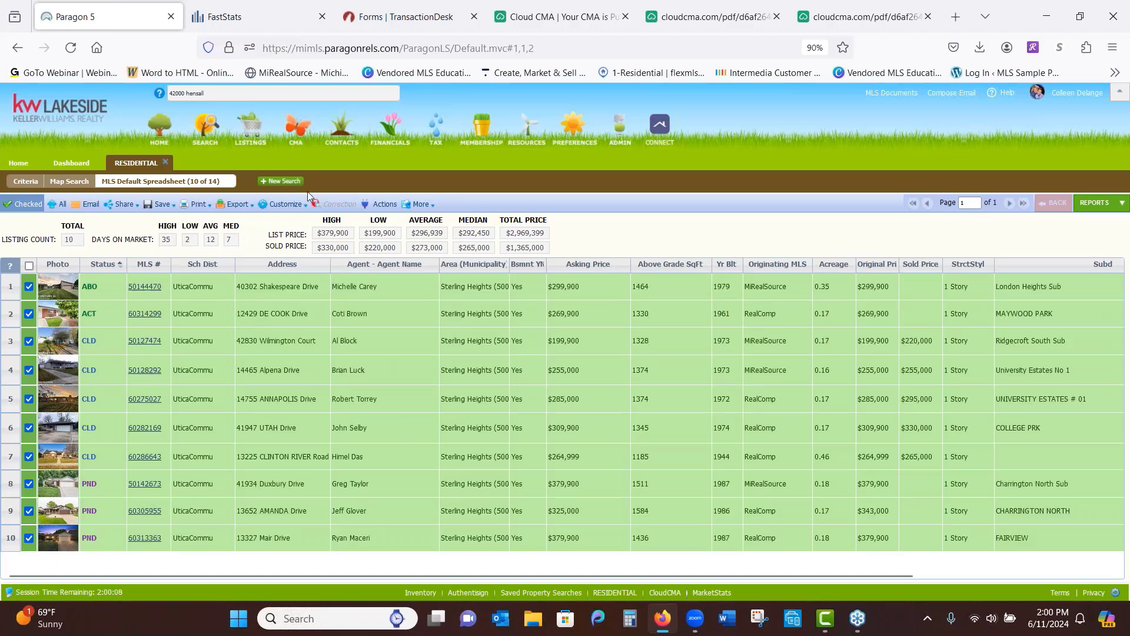
mouse_move(282, 207)
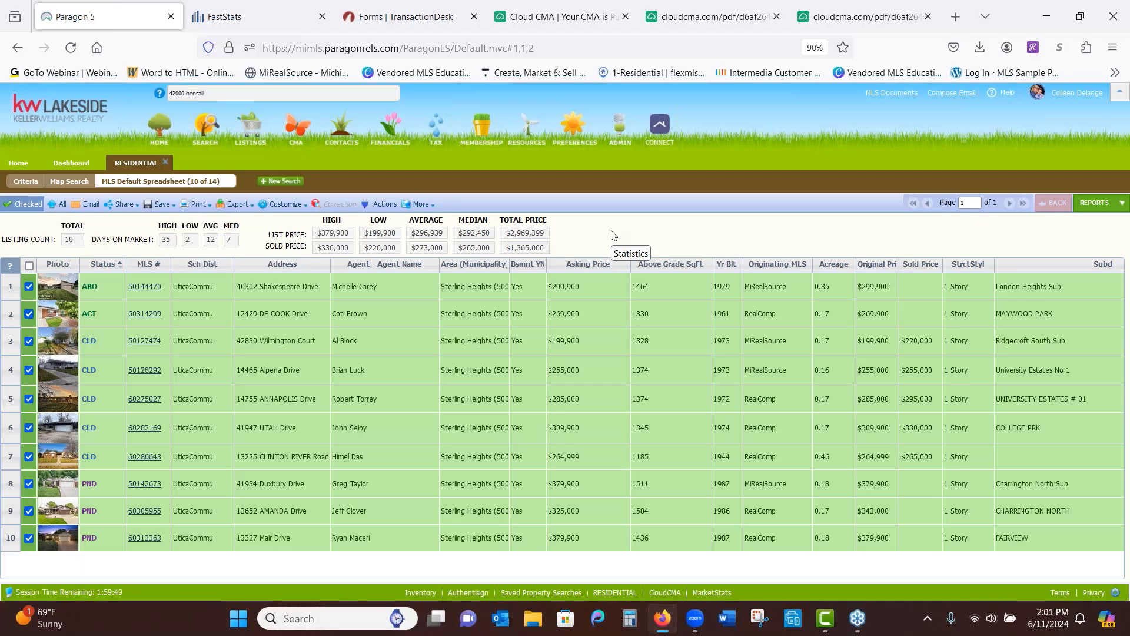
left_click(383, 205)
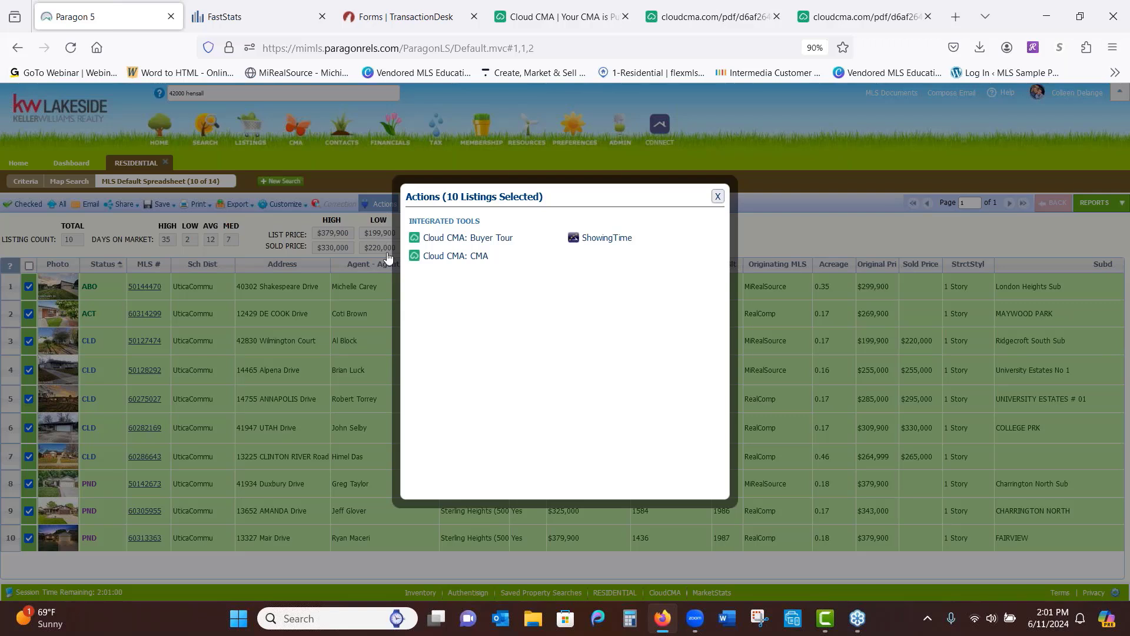
left_click(464, 259)
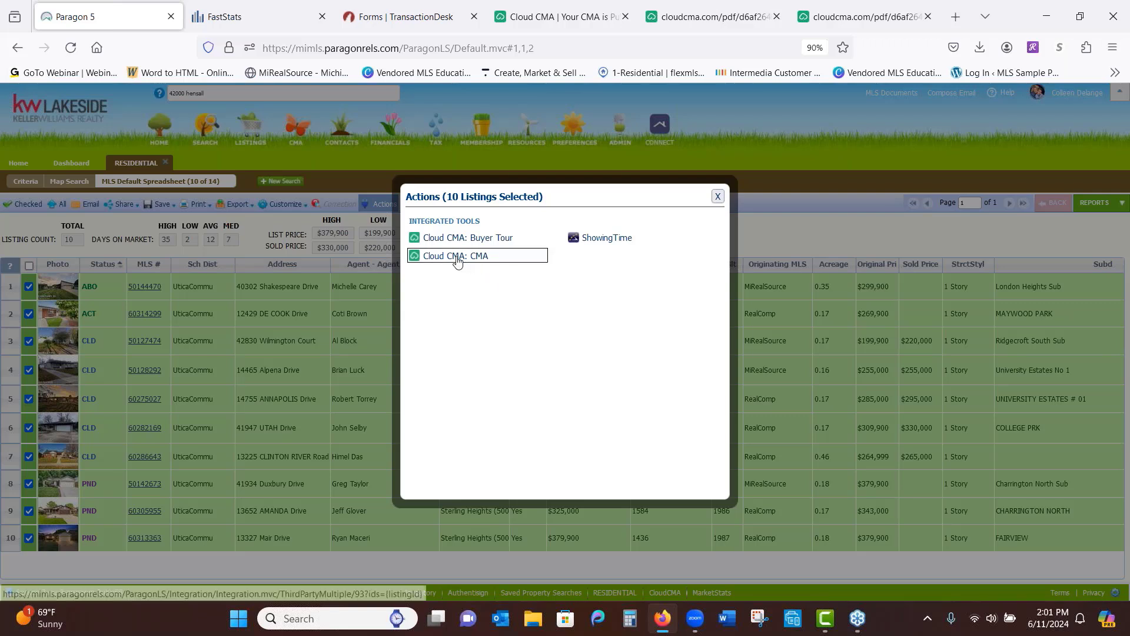
left_click(461, 241)
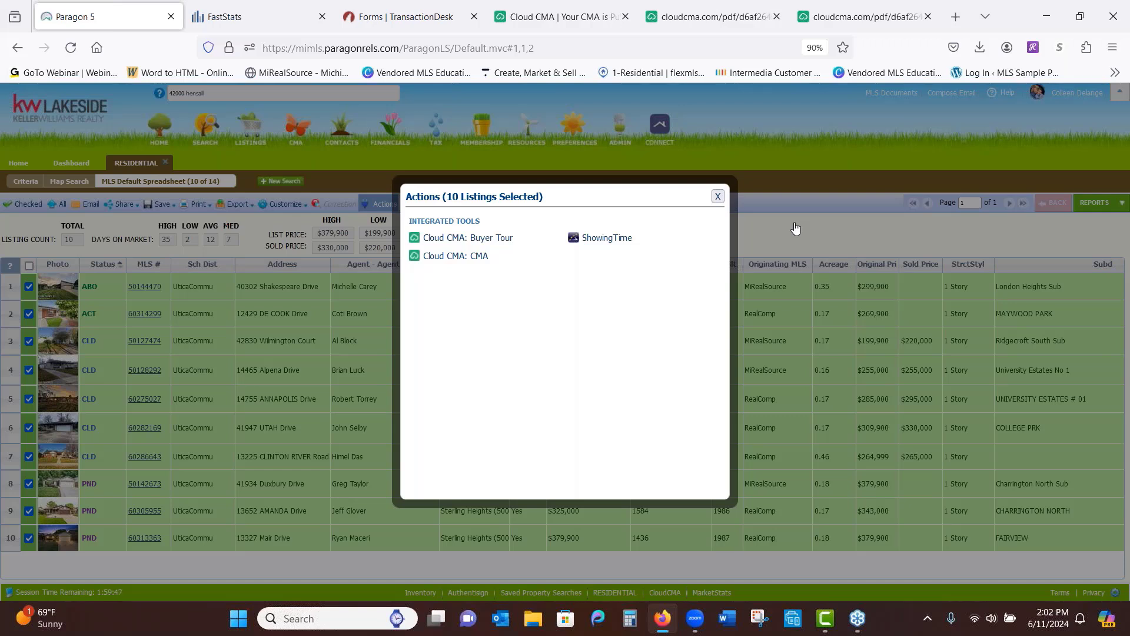
left_click(717, 198)
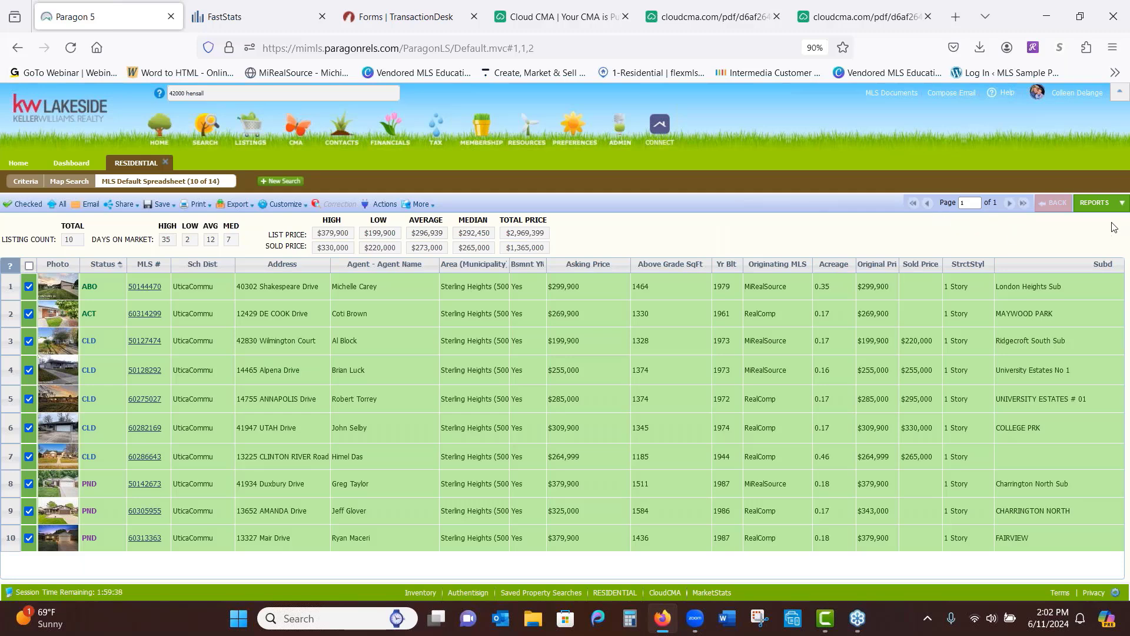
Open the CMA Quick View report, then switch to the CMA Summary report for the comparables
left_click(1122, 204)
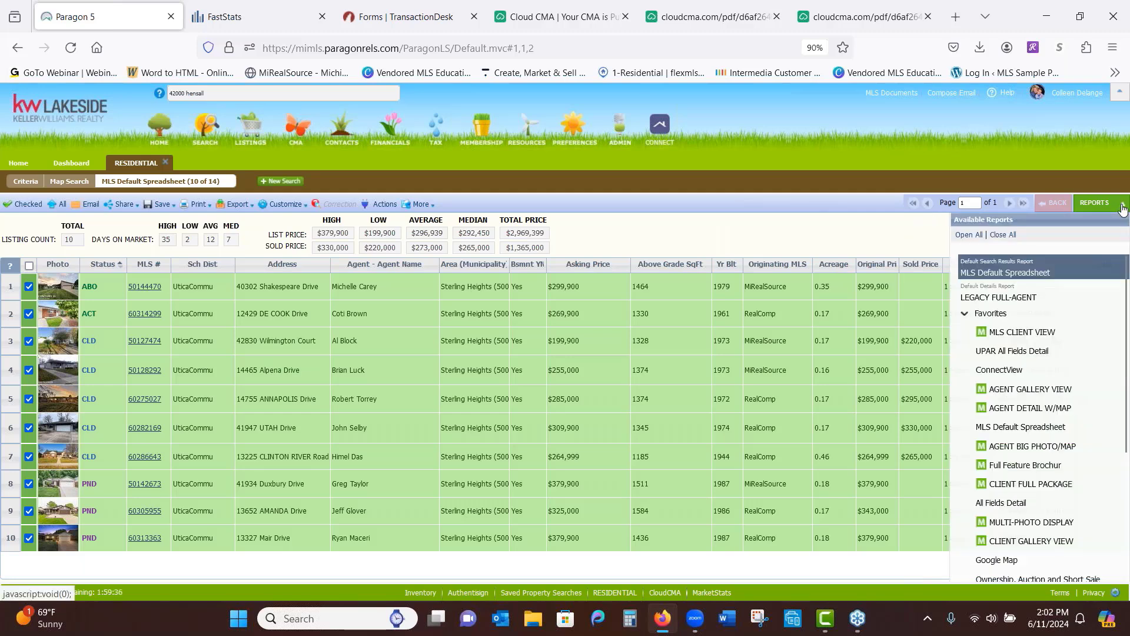
scroll(1114, 460, "down", 3)
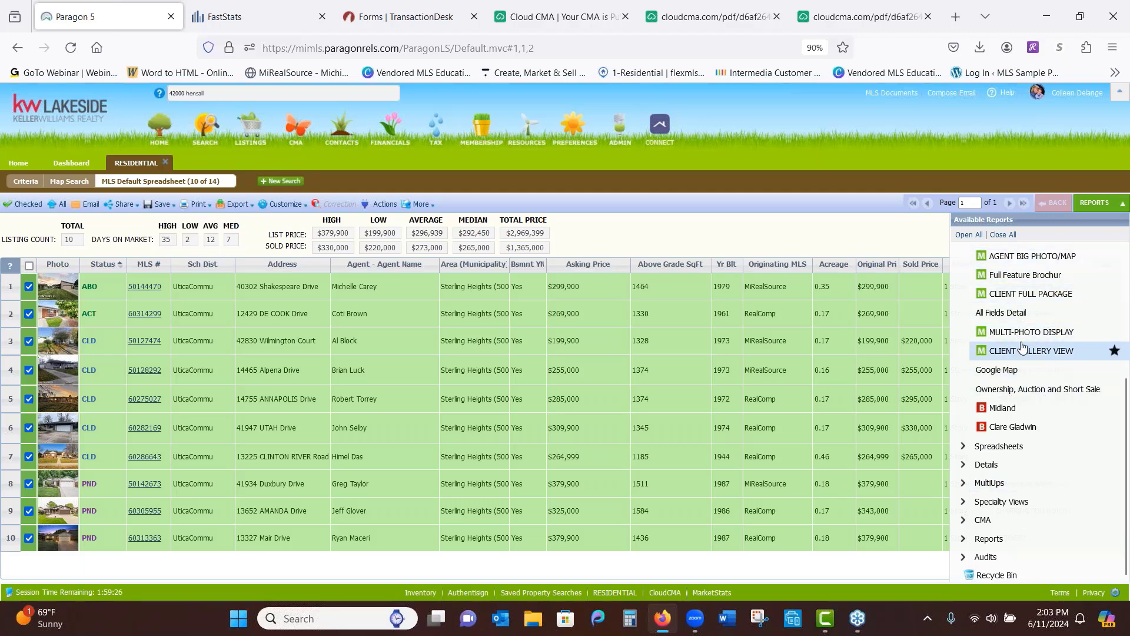
left_click(981, 520)
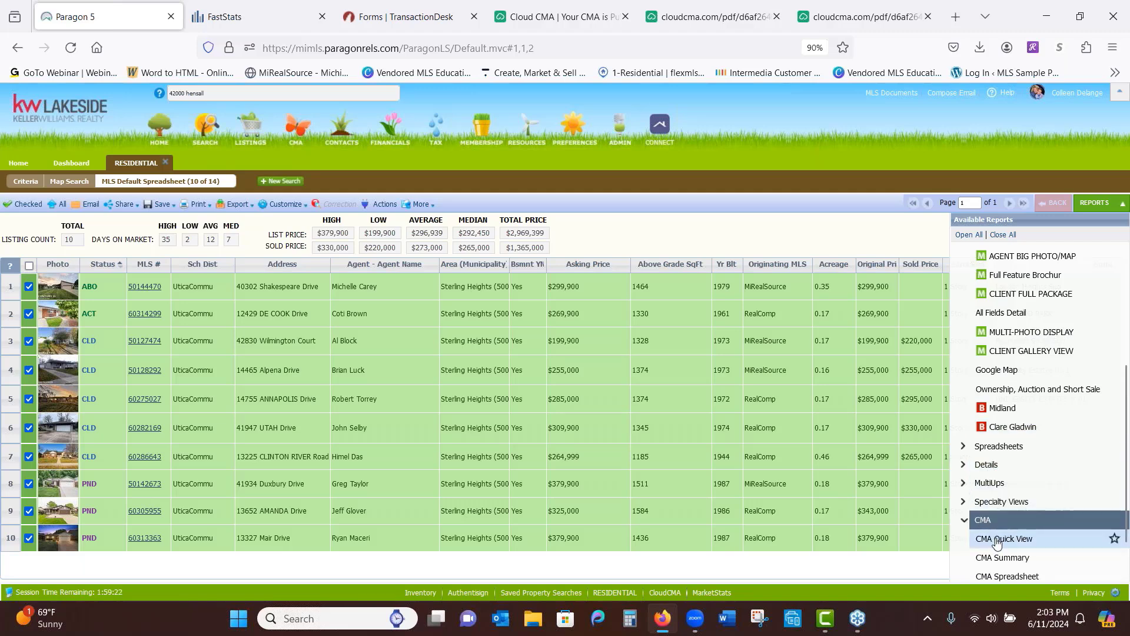
left_click(996, 539)
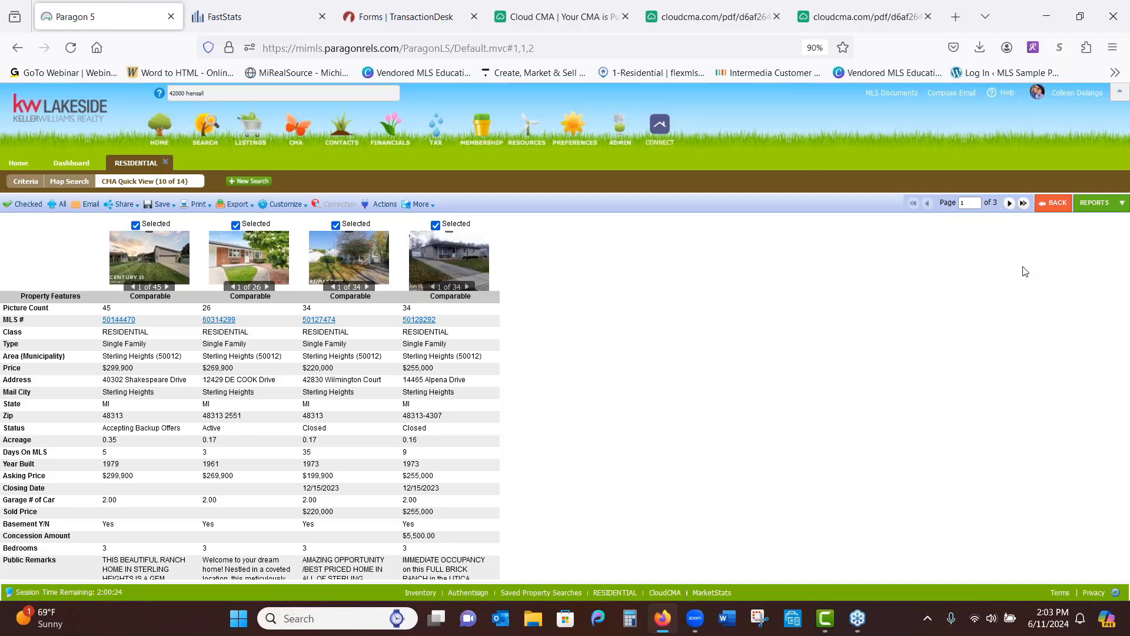
left_click(1122, 208)
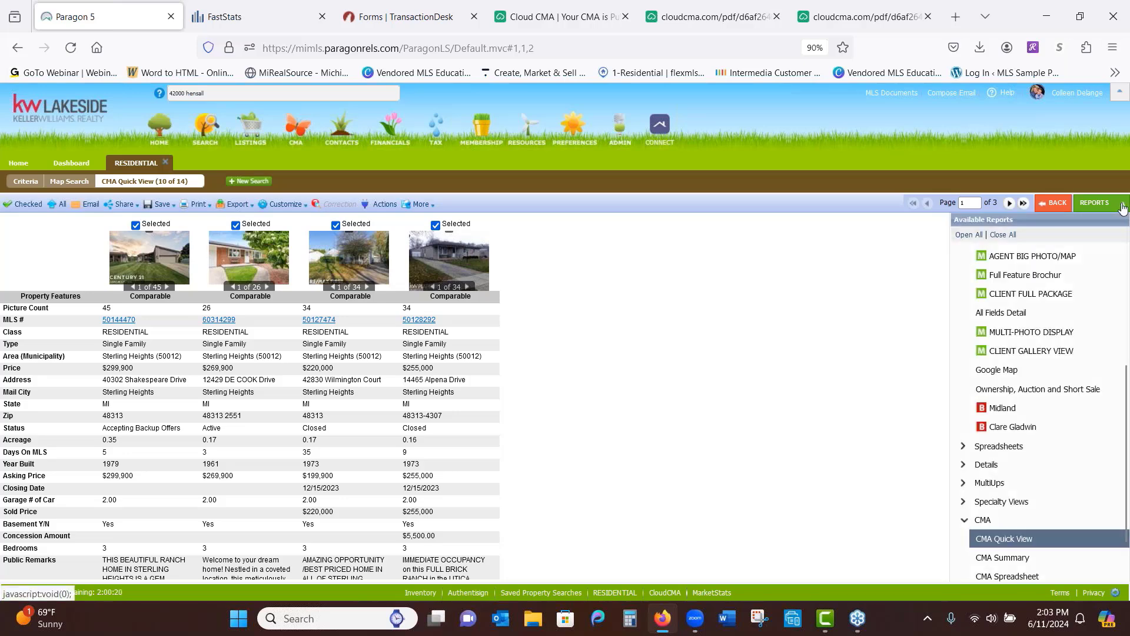
left_click(997, 559)
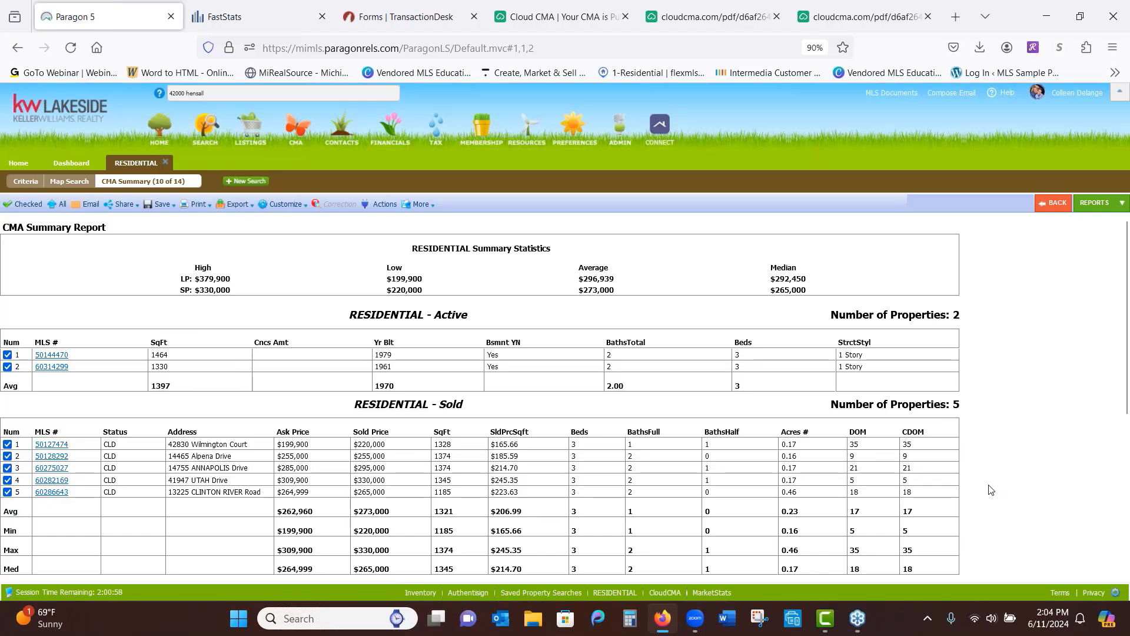
scroll(991, 490, "down", 2)
scroll(1084, 305, "down", 1)
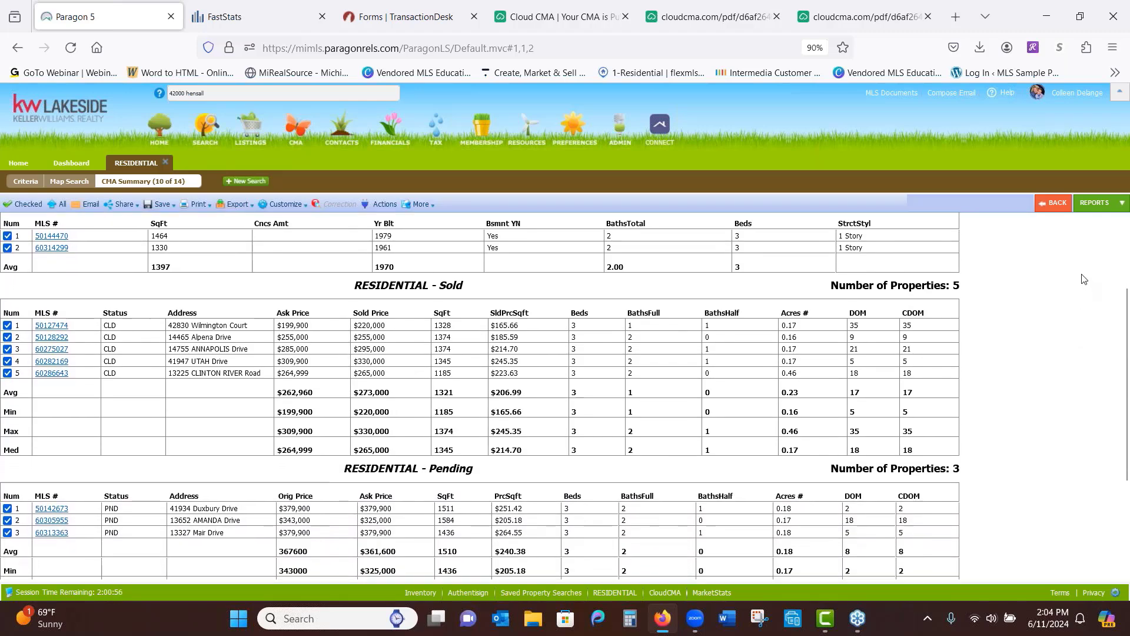
scroll(1084, 264, "down", 1)
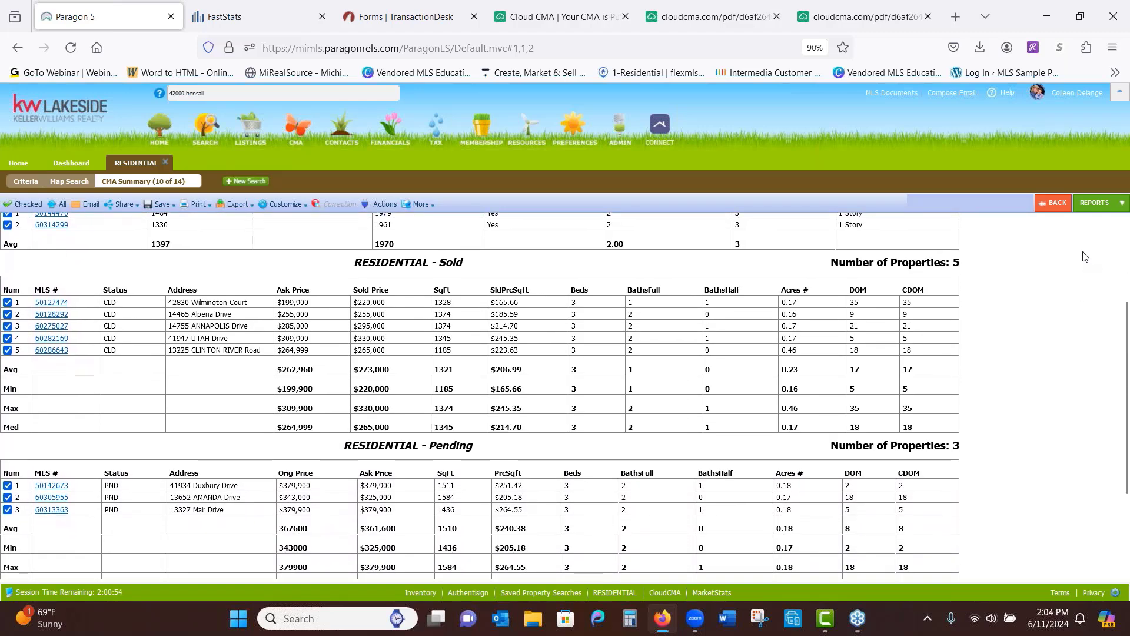
scroll(1071, 377, "down", 2)
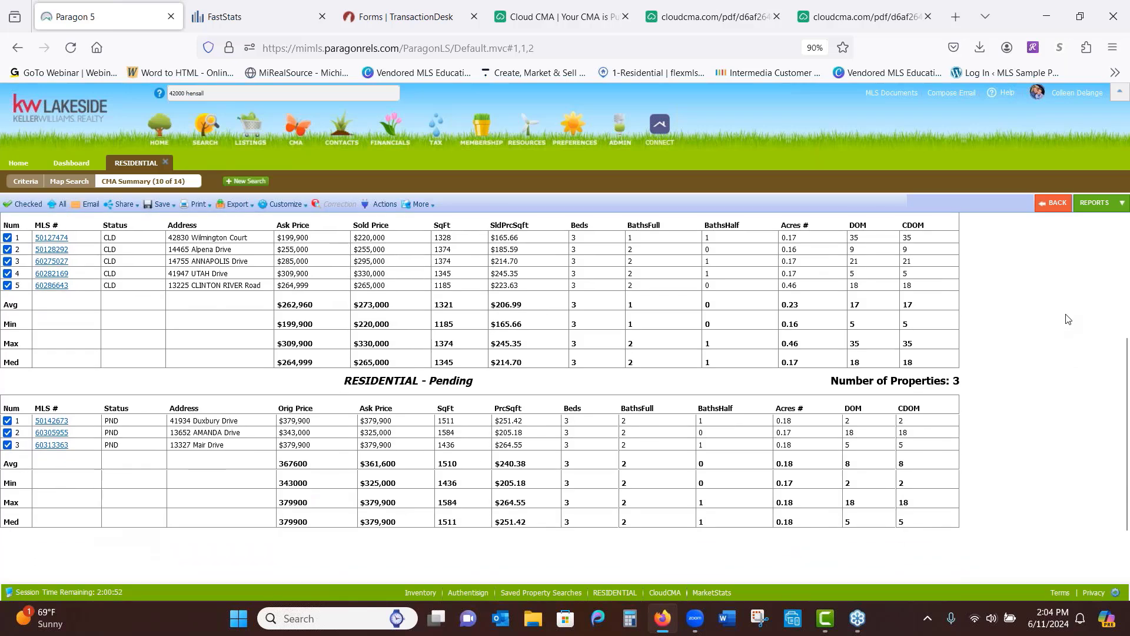
scroll(1065, 322, "up", 1)
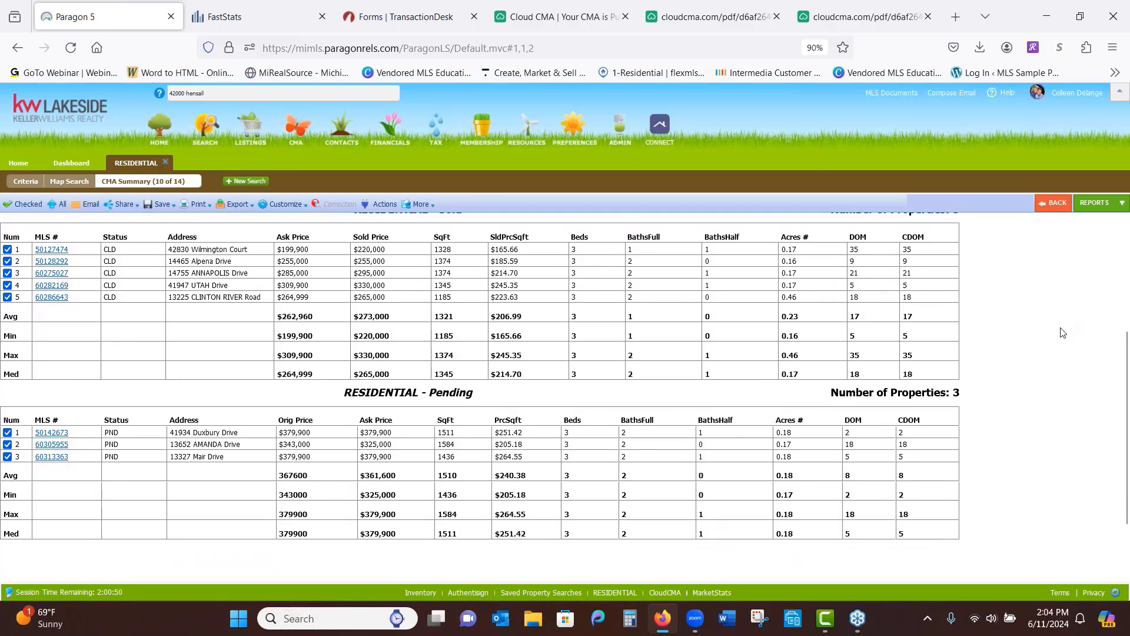
scroll(1060, 353, "up", 3)
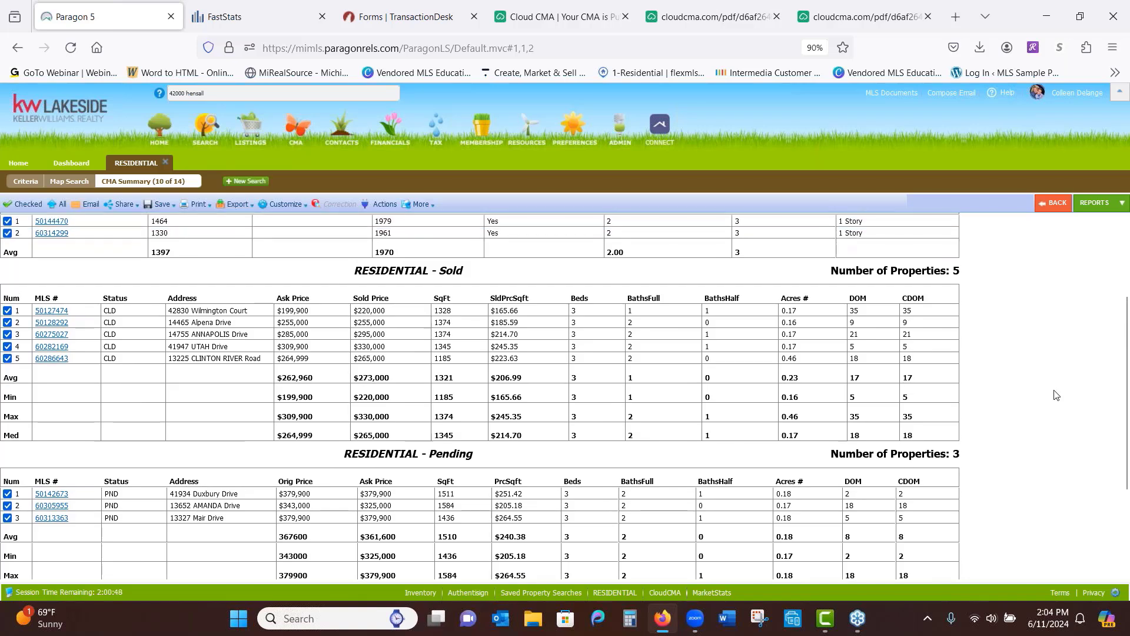
scroll(1041, 447, "up", 3)
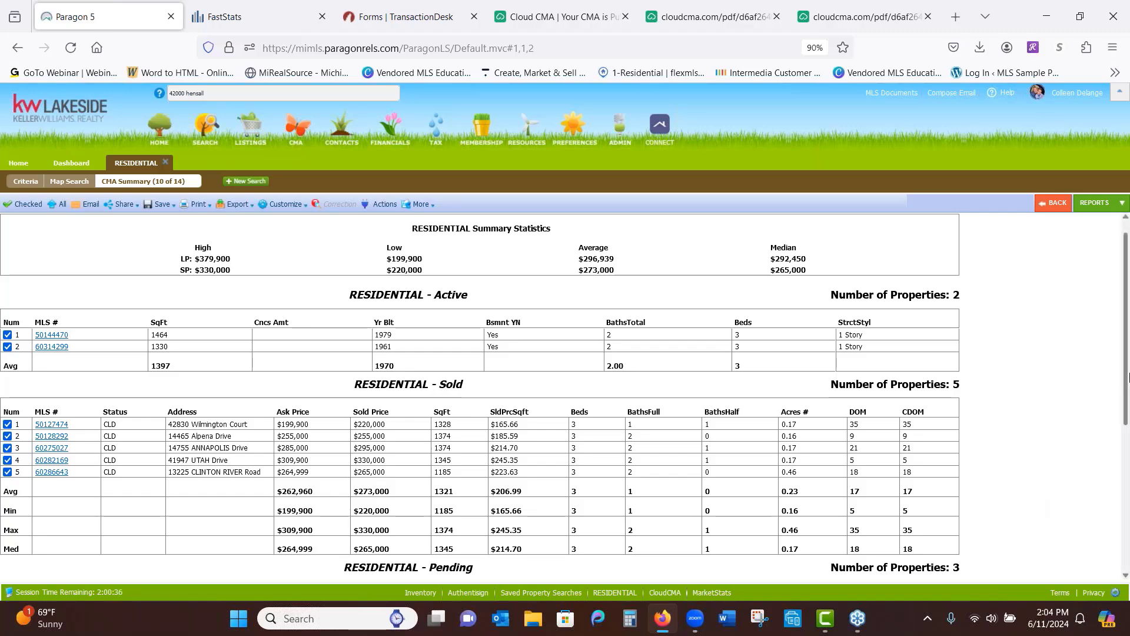
Return to the 10-listing spreadsheet and bring up the Actions dialog with the Cloud CMA options
left_click(1057, 205)
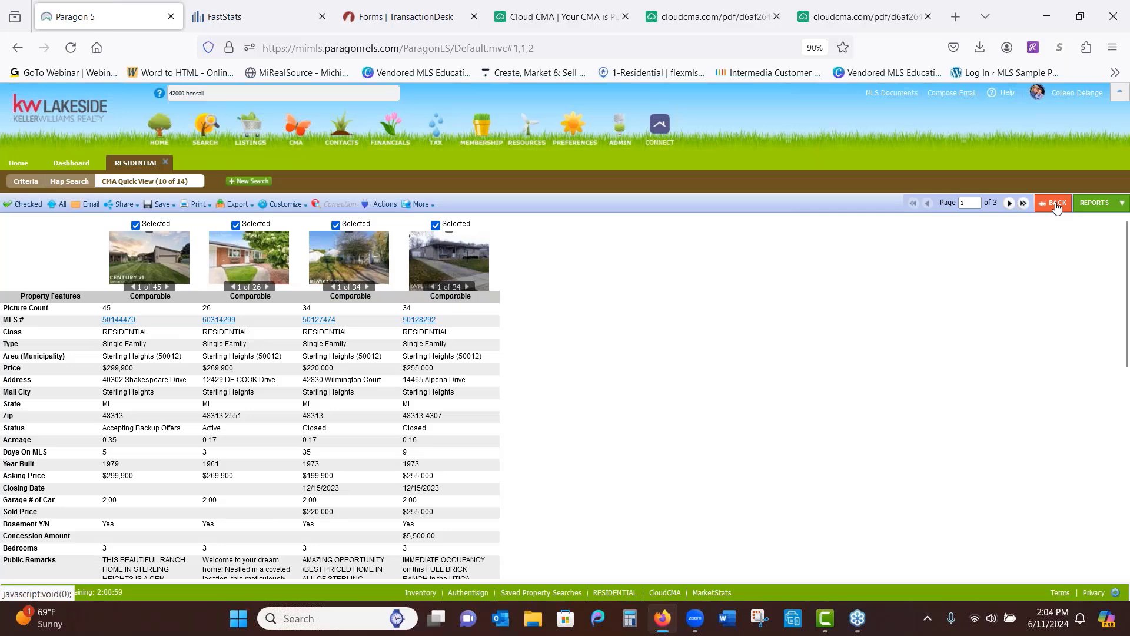
left_click(1057, 205)
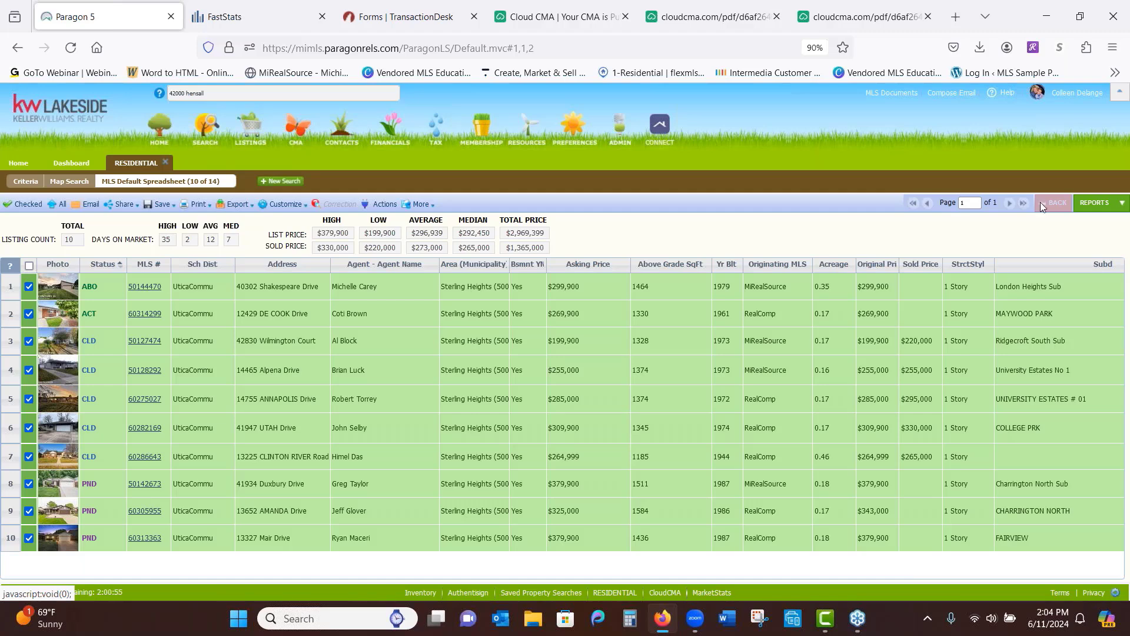
left_click(372, 205)
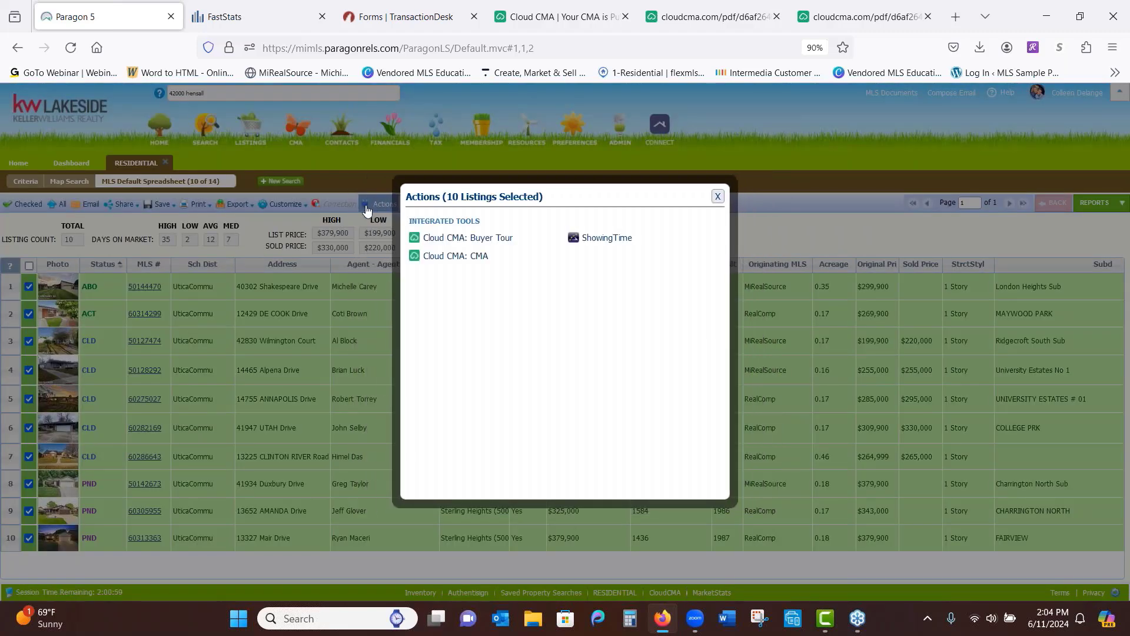
Start a Cloud CMA report from the selected listings and enter the client's full name
left_click(439, 258)
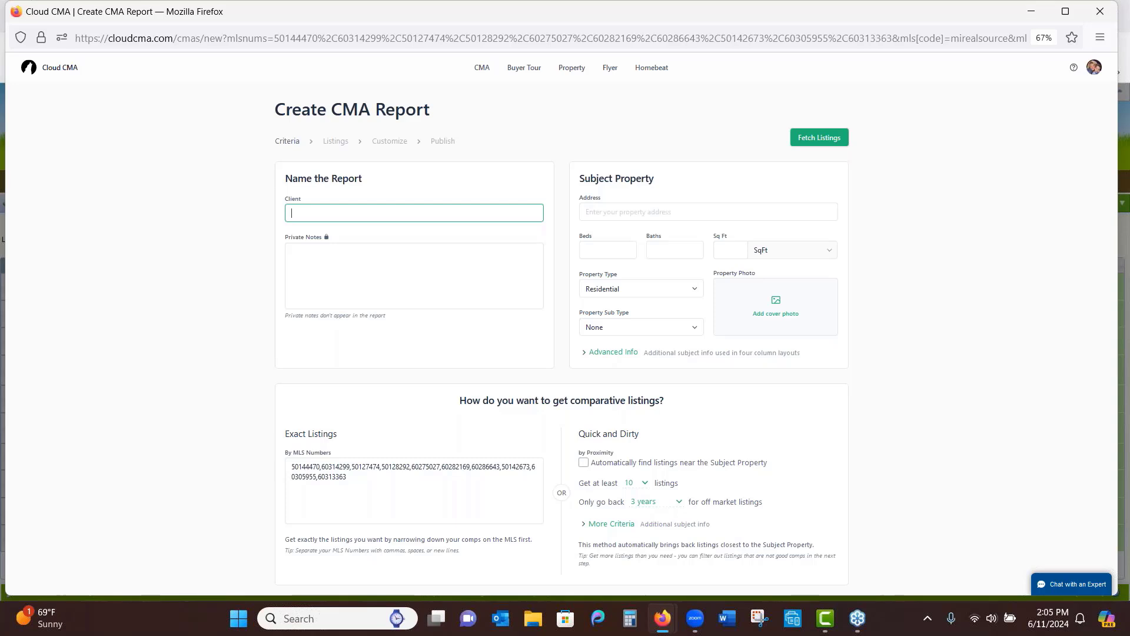
type("Sally Ann Seller")
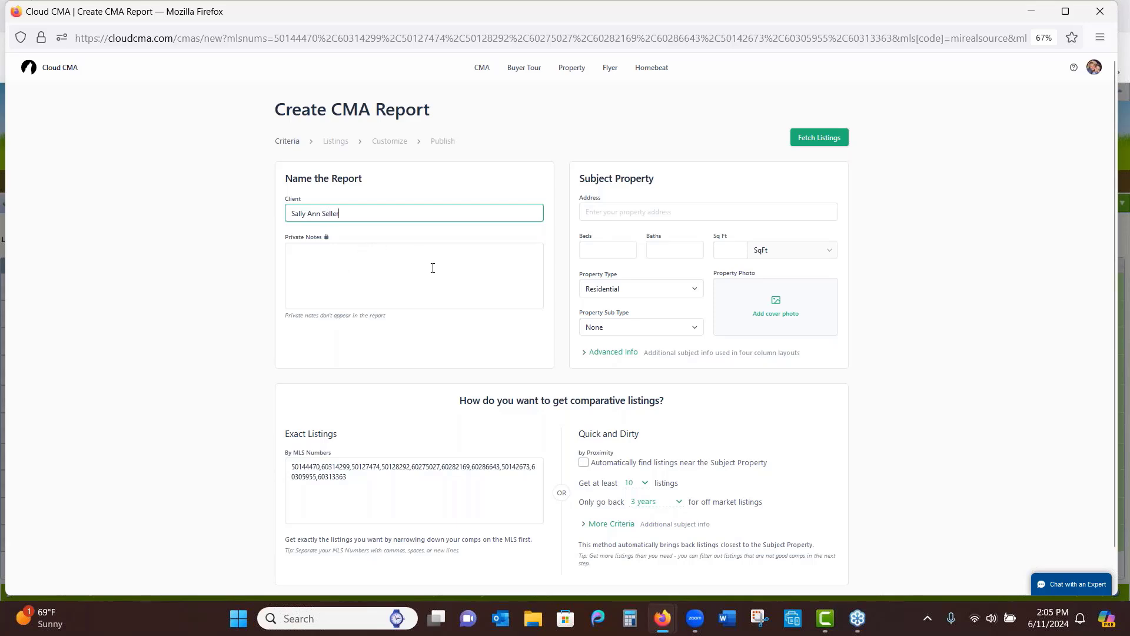
Enter the subject property's address by picking the first matching address suggestion
left_click(659, 212)
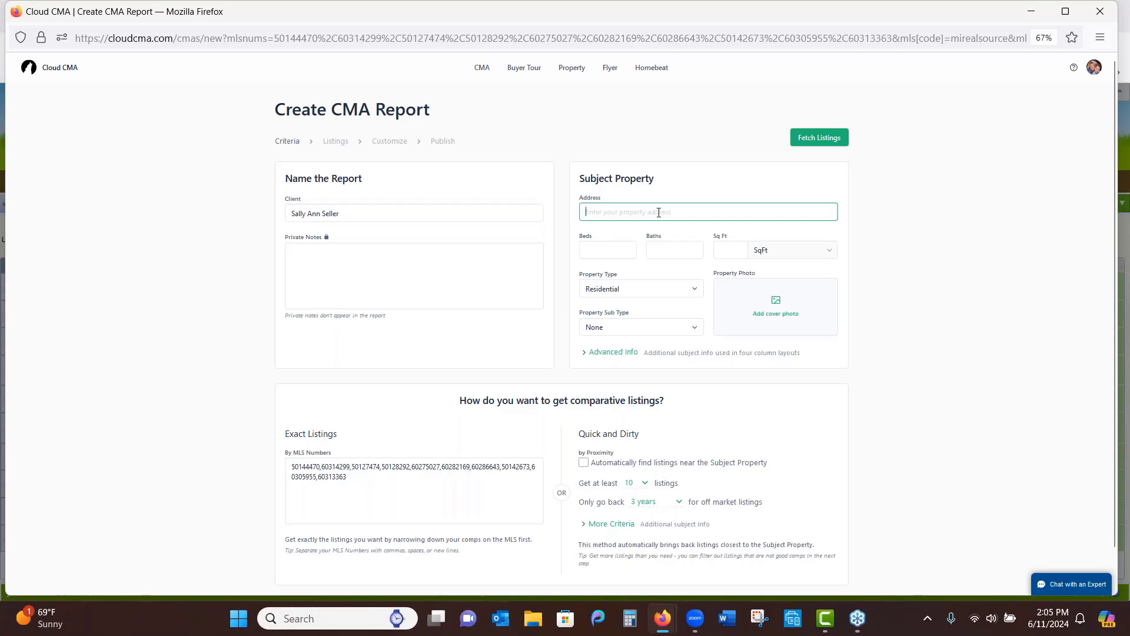
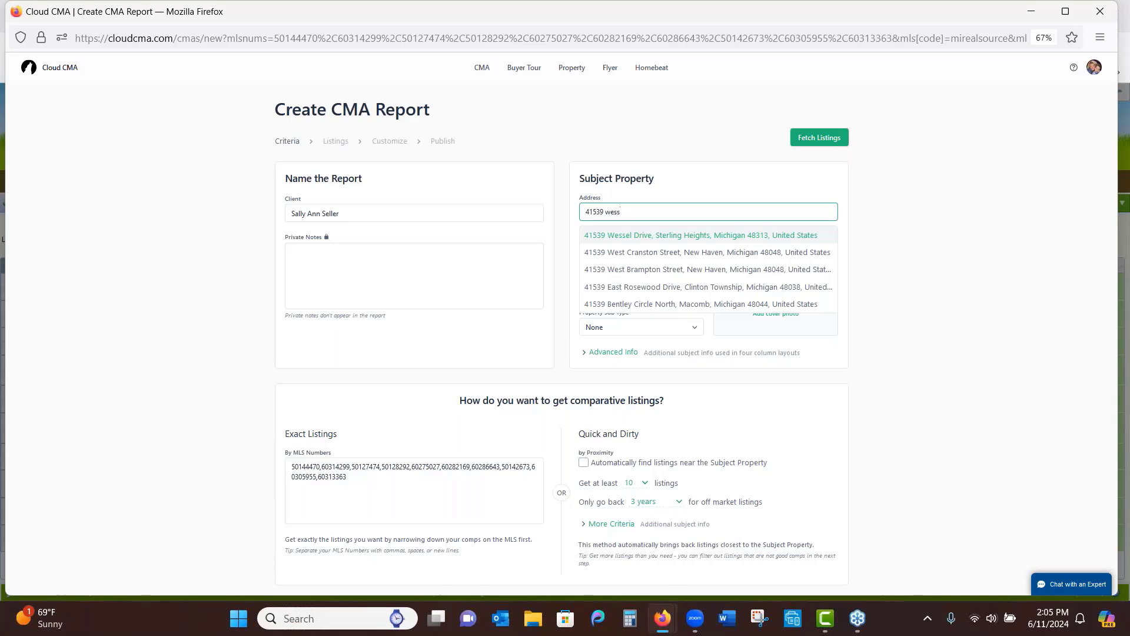
left_click(673, 235)
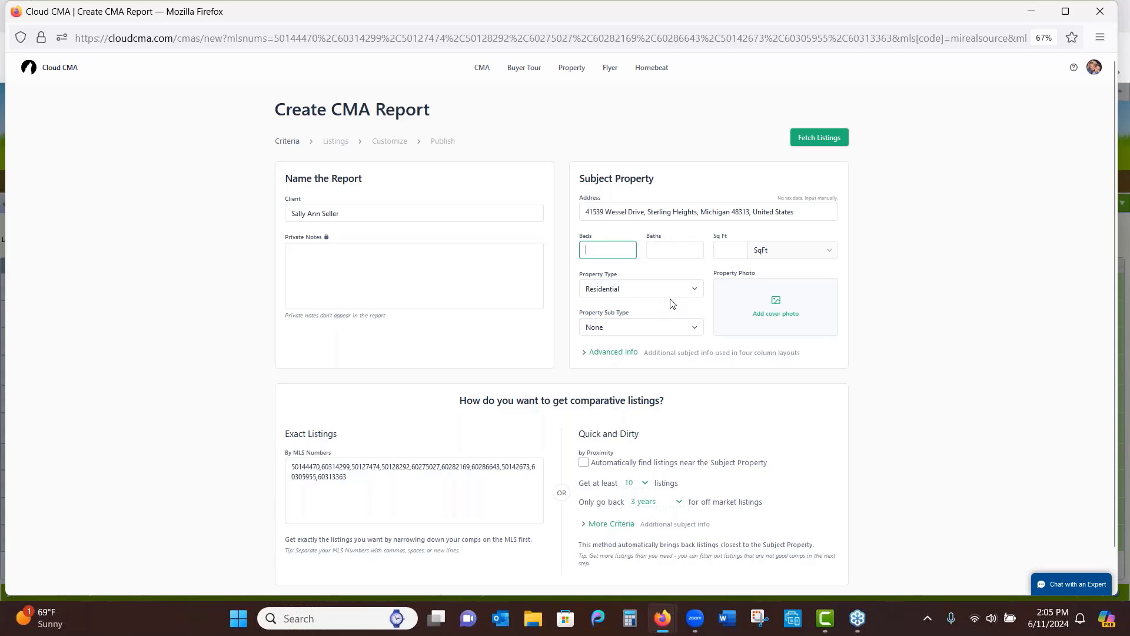
left_click(724, 255)
Try adding the Perfect t2 photo as cover with a trimmed bottom, then cancel the adjustment
left_click(777, 309)
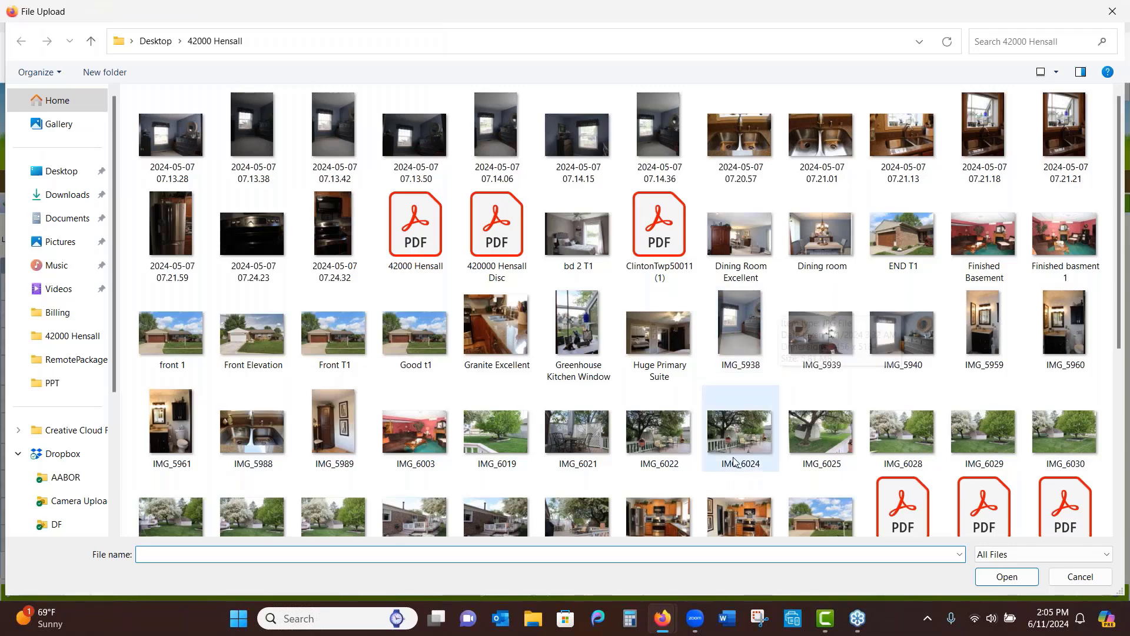
scroll(734, 461, "down", 2)
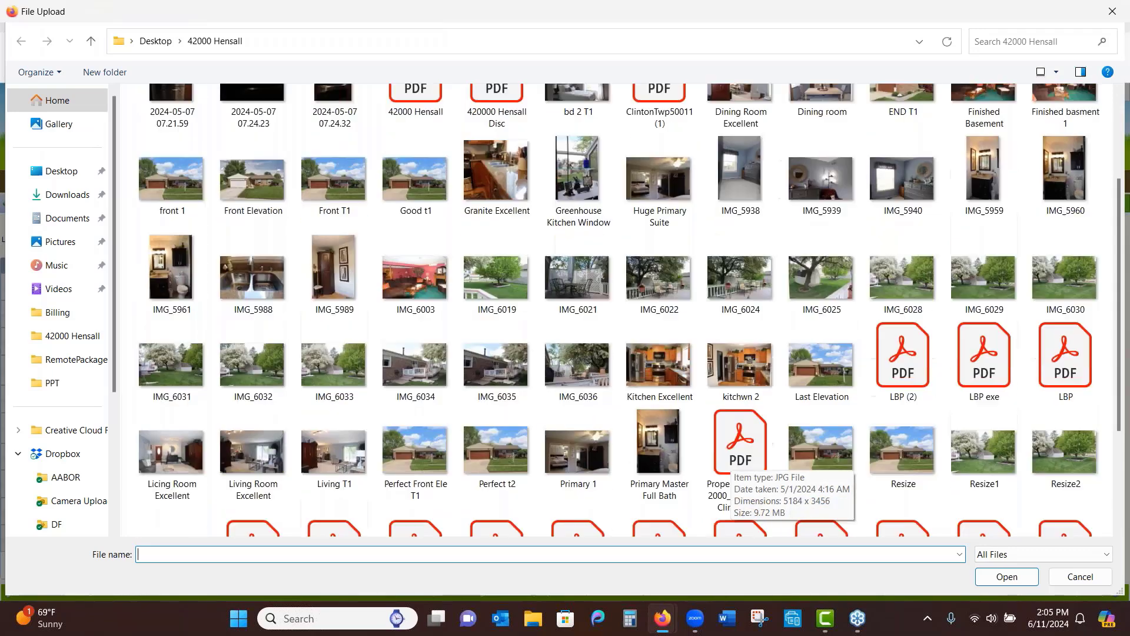
scroll(733, 465, "down", 1)
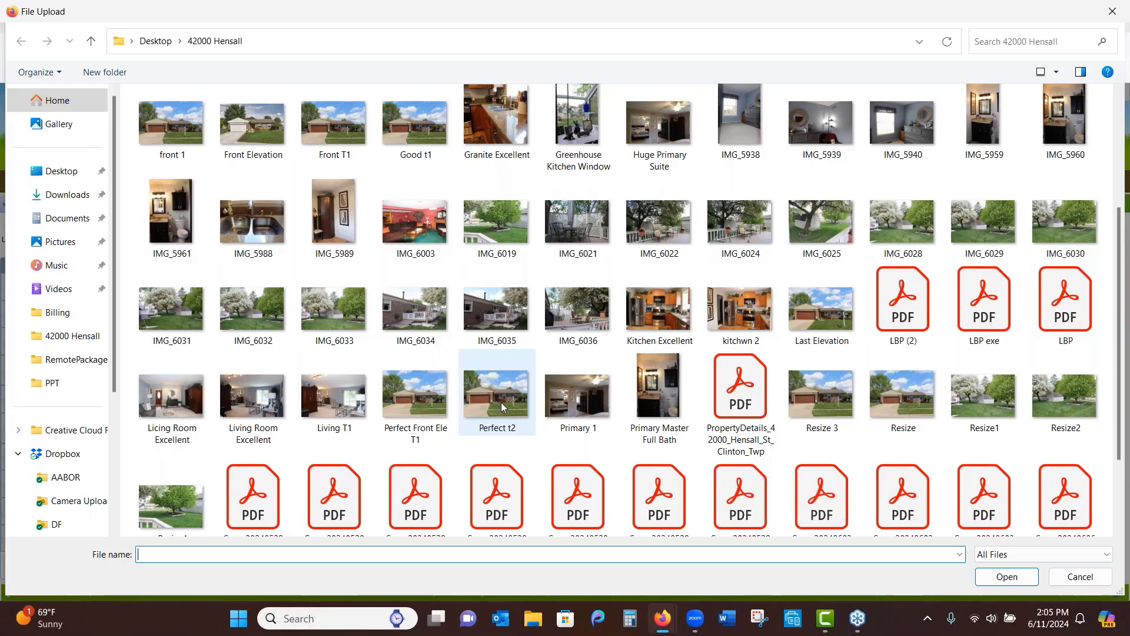
double_click(501, 401)
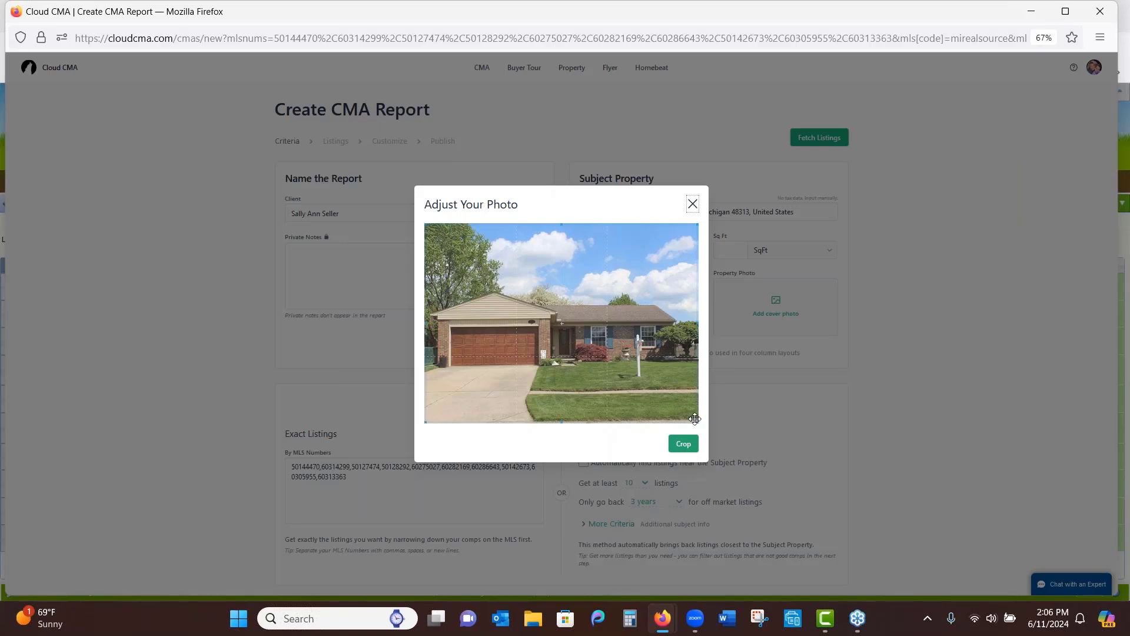
left_click_drag(694, 419, 695, 407)
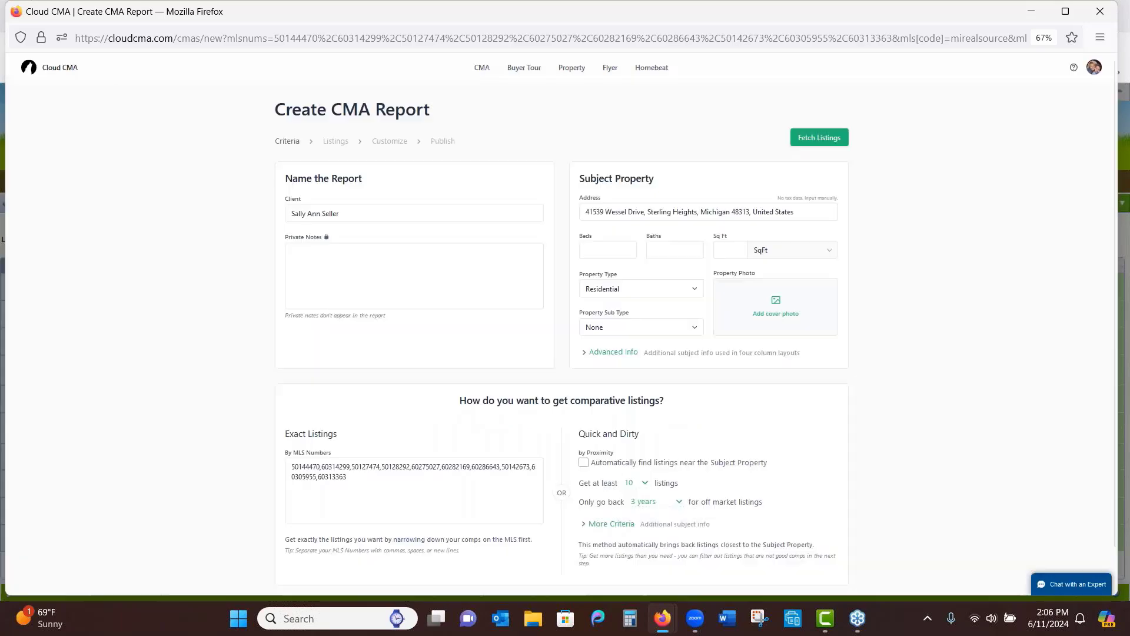
left_click(690, 206)
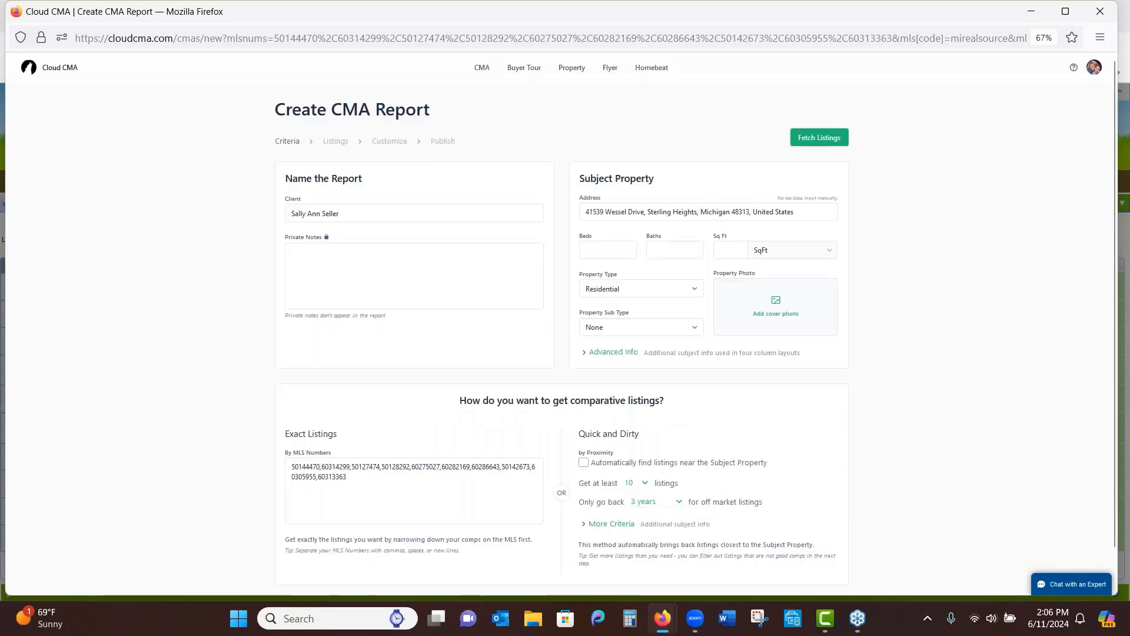
Reload the Perfect t2 photo, raise the crop's bottom edge, and apply it as the cover photo
left_click(772, 310)
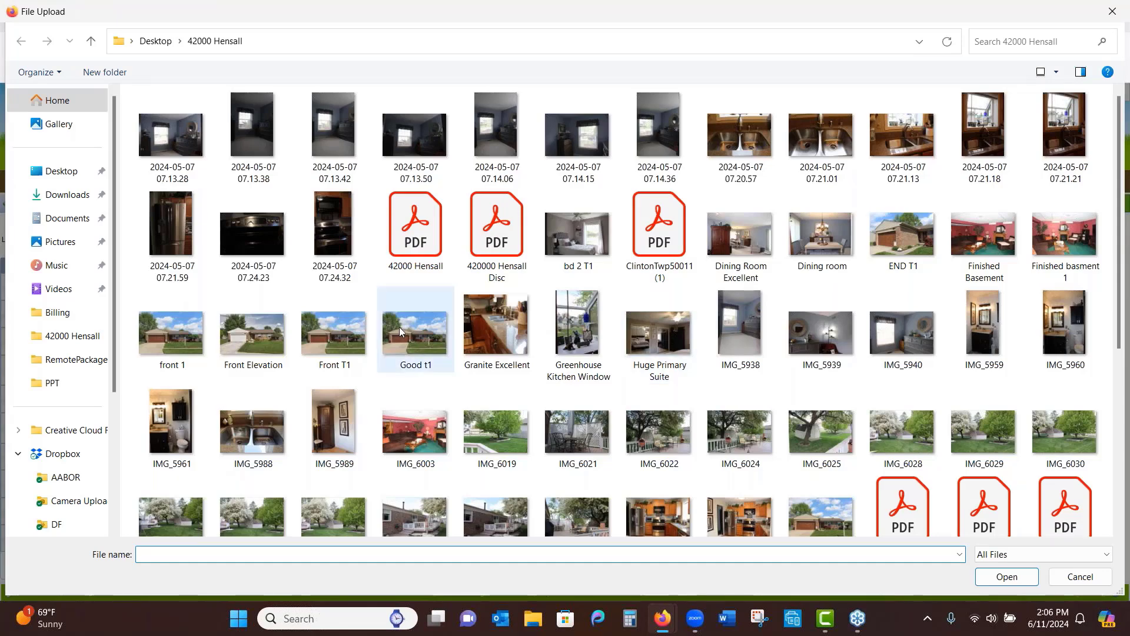
scroll(357, 454, "down", 2)
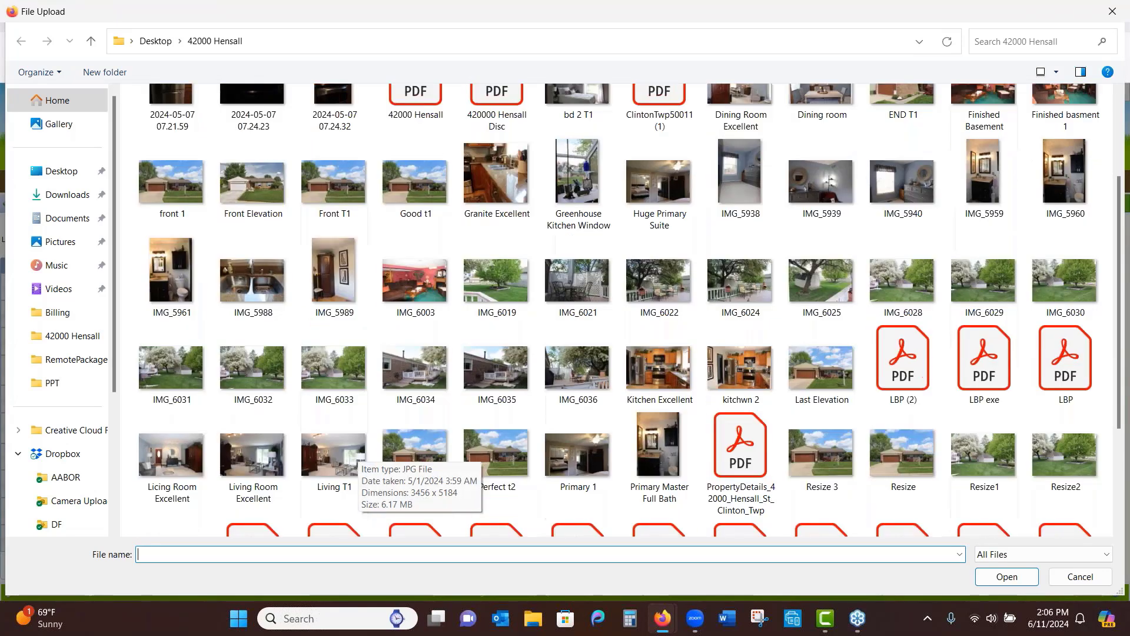
left_click(483, 443)
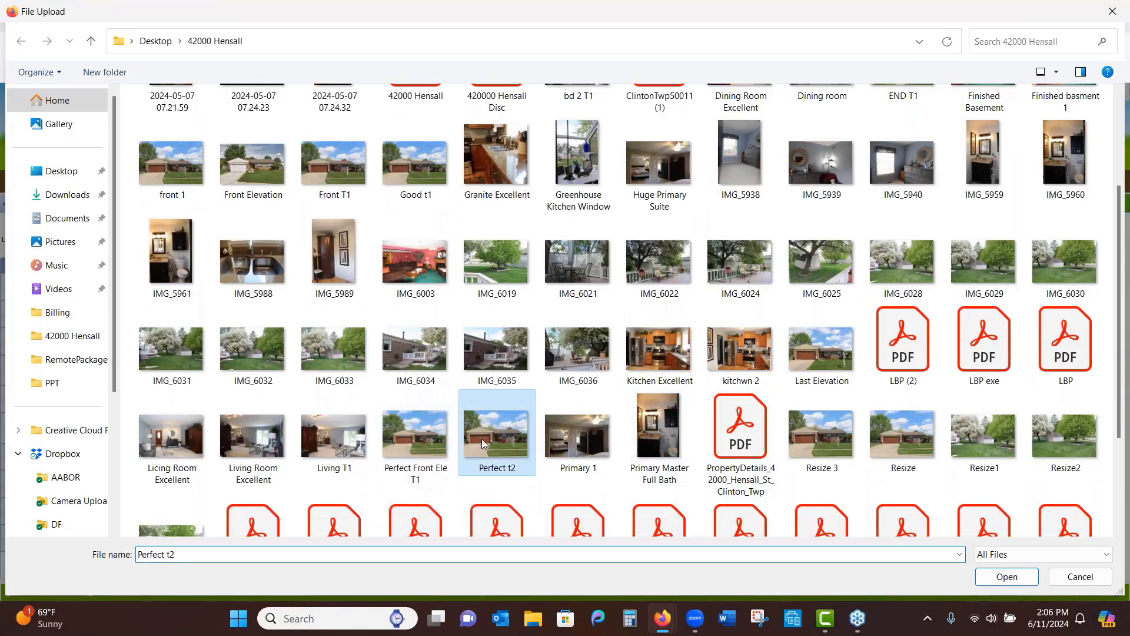
double_click(482, 443)
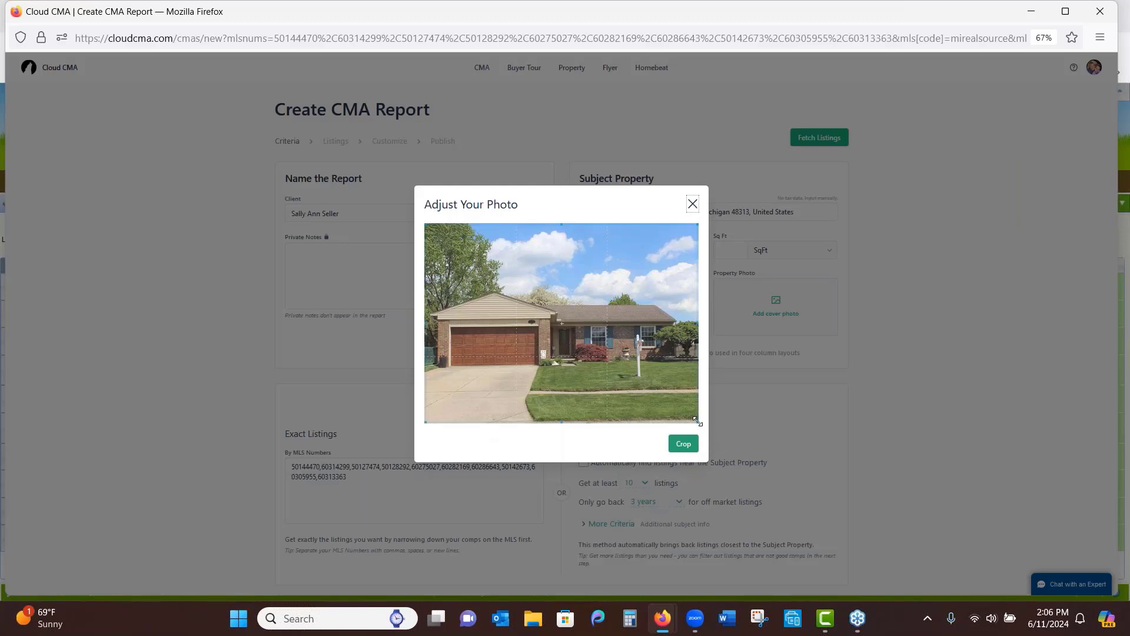
left_click_drag(696, 420, 705, 399)
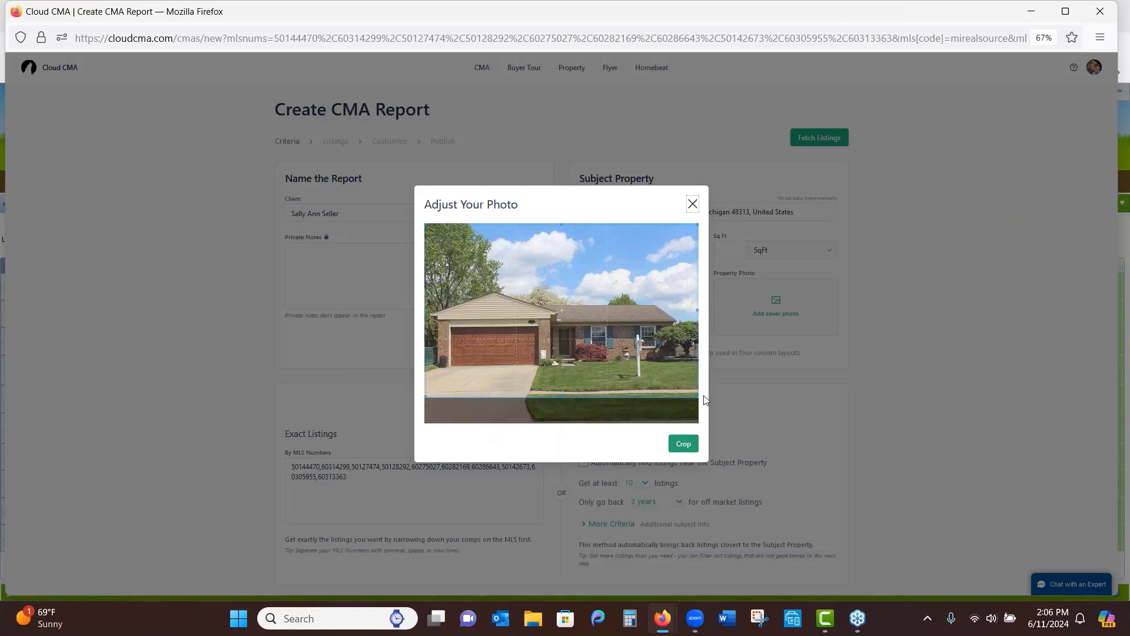
left_click(682, 444)
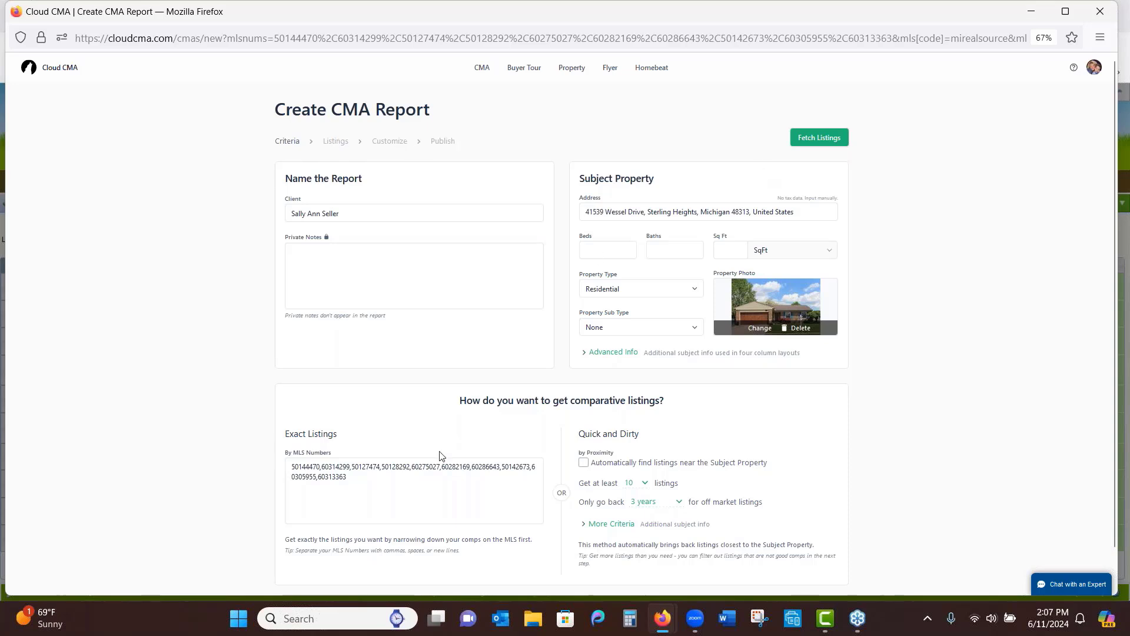
Review the ten MLS numbers and fetch their listings into the report
left_click_drag(353, 478, 292, 459)
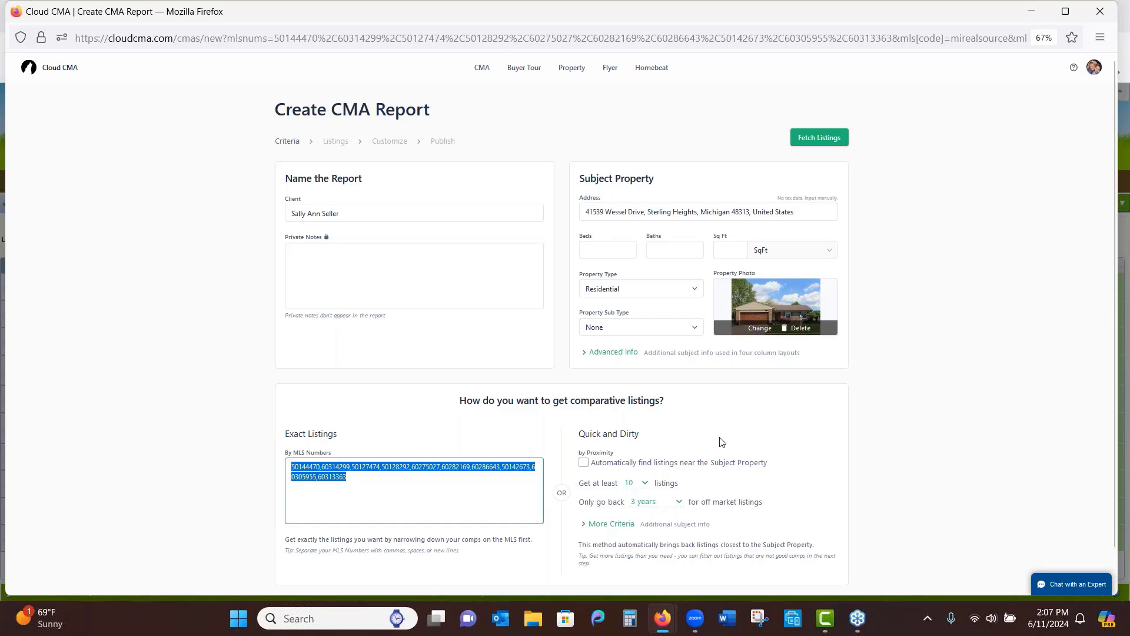
left_click(847, 454)
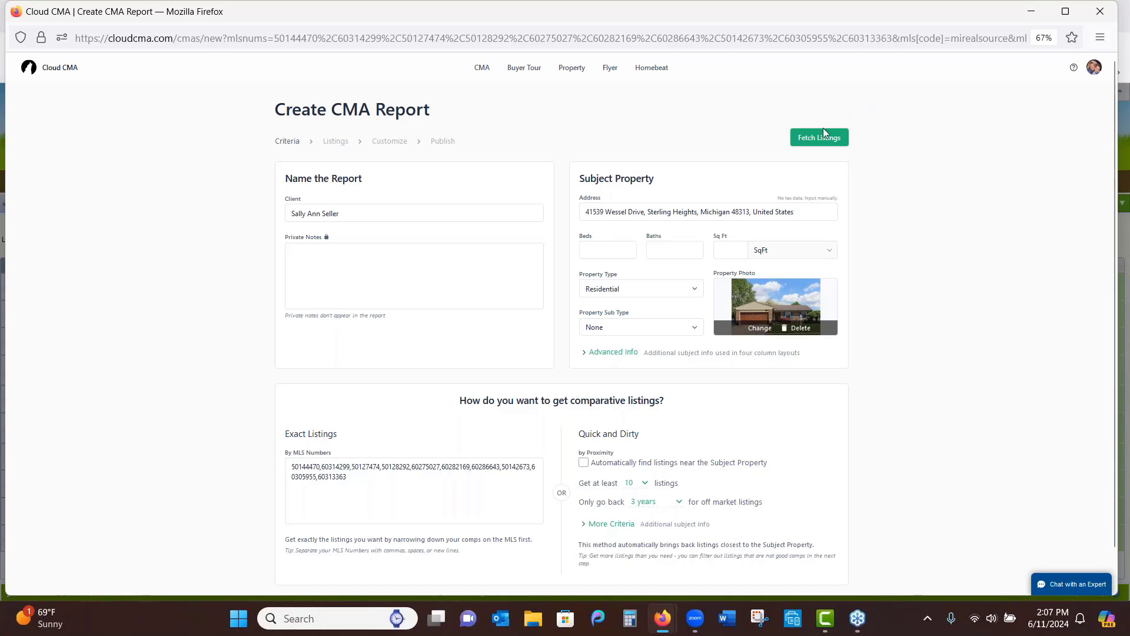
left_click(824, 143)
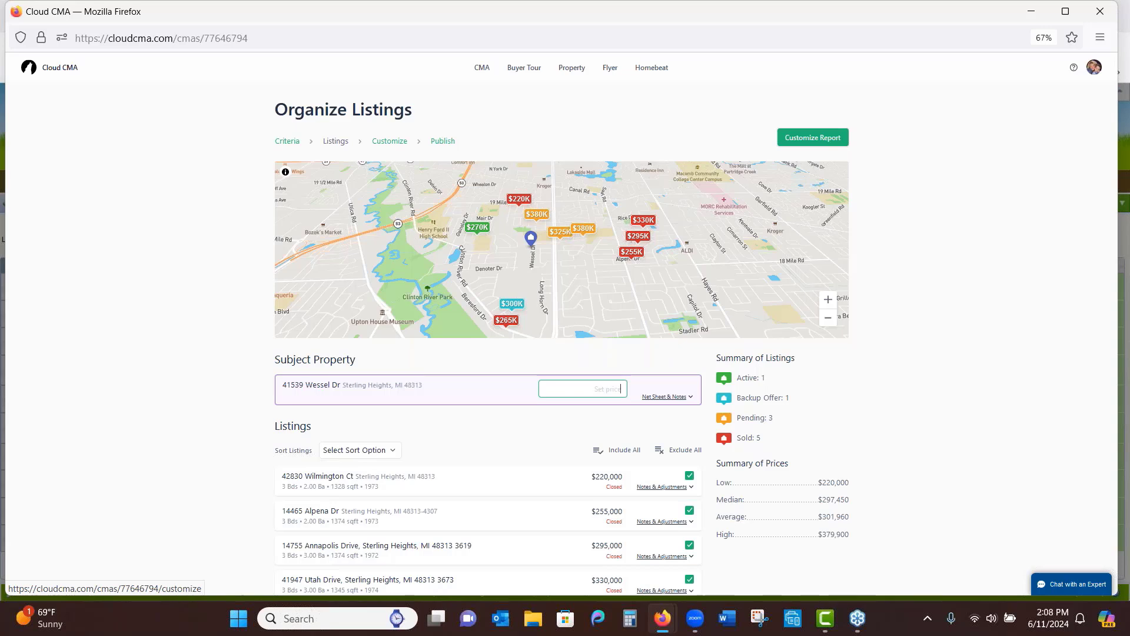
left_click(1068, 12)
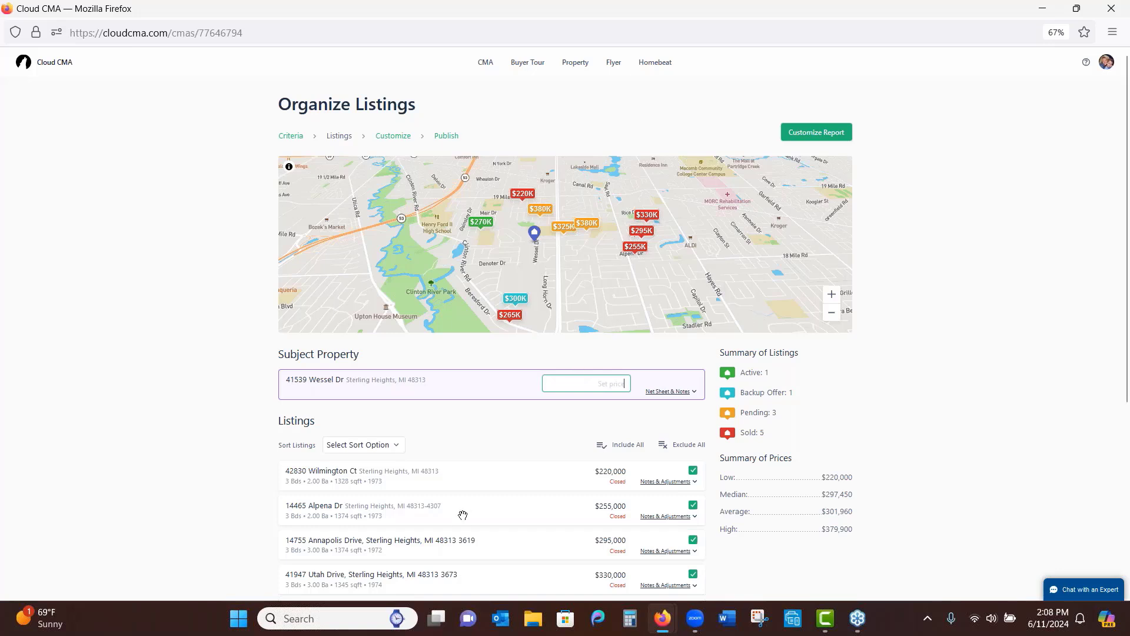
left_click_drag(462, 515, 454, 340)
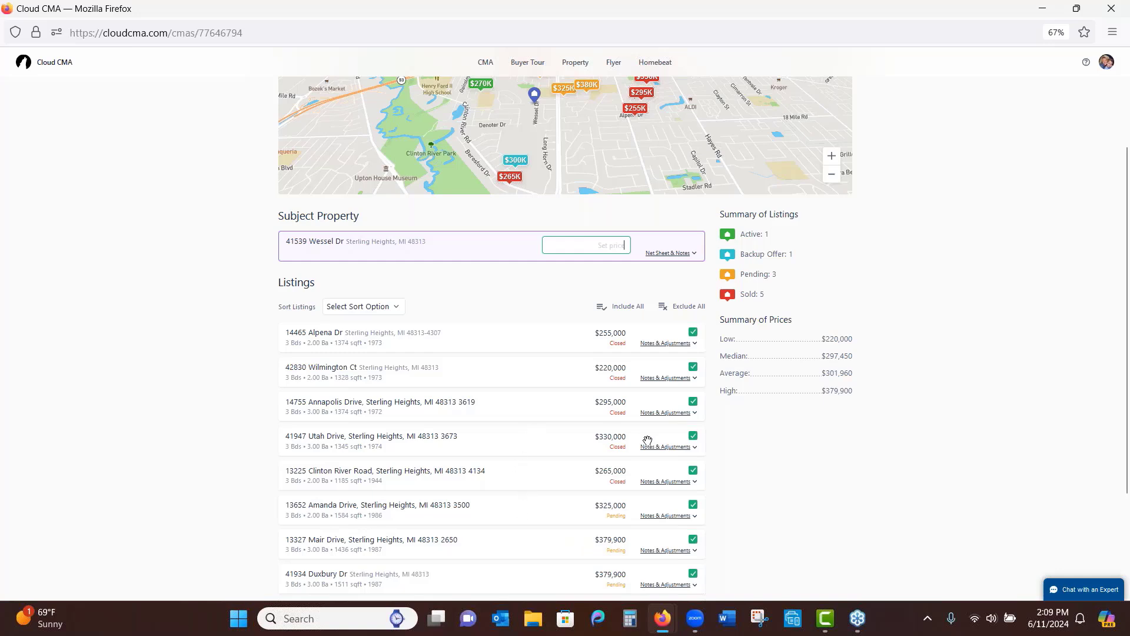
left_click(693, 438)
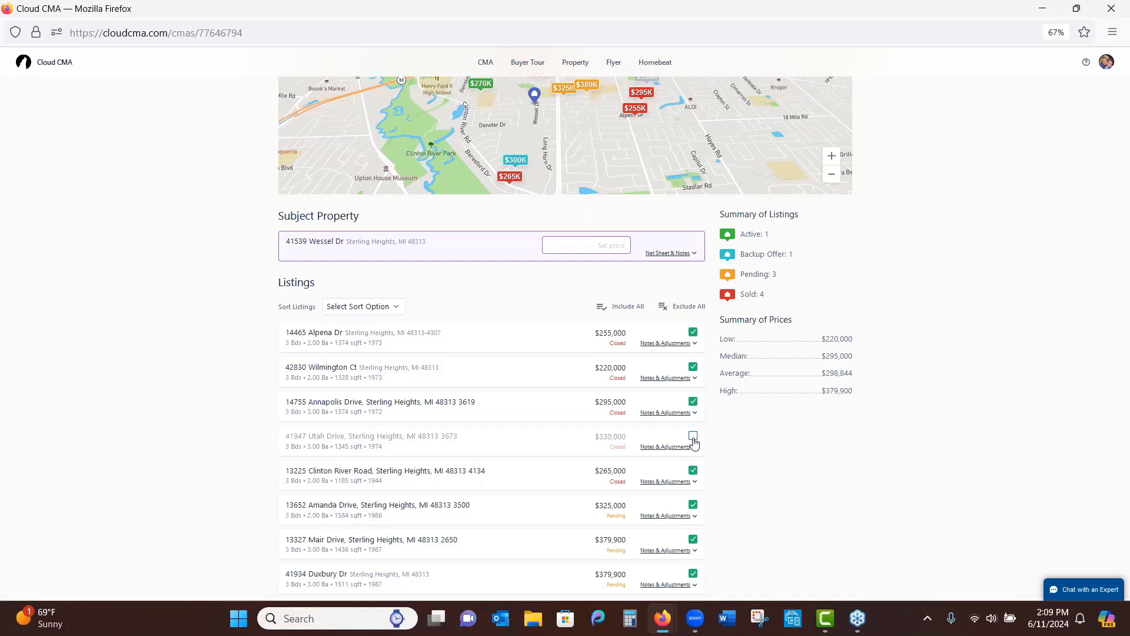
left_click(664, 343)
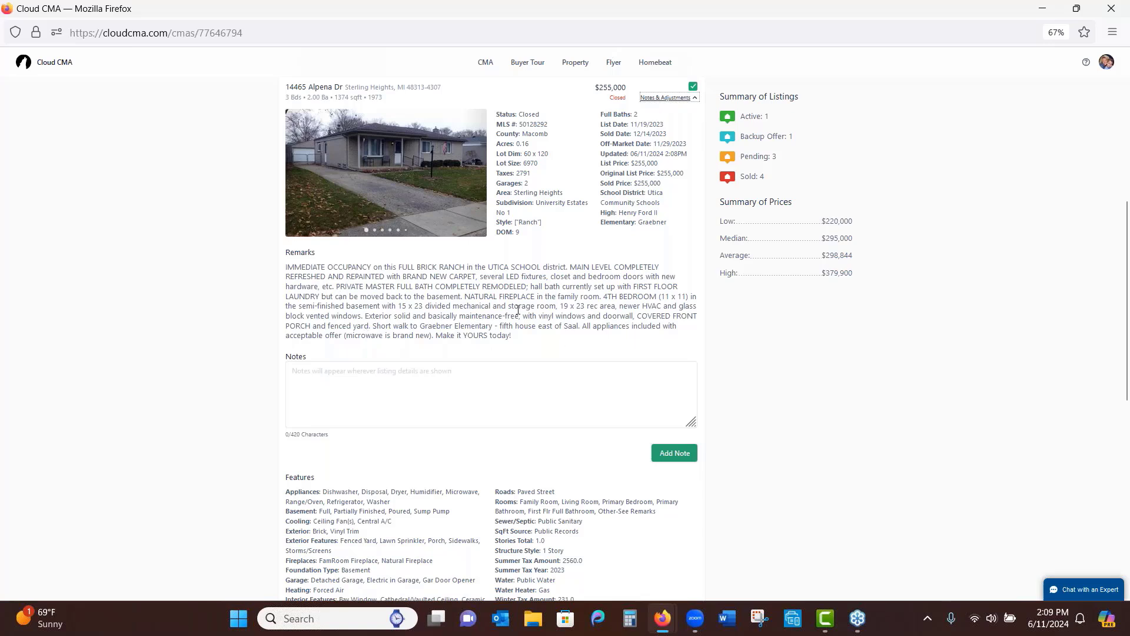
left_click(320, 377)
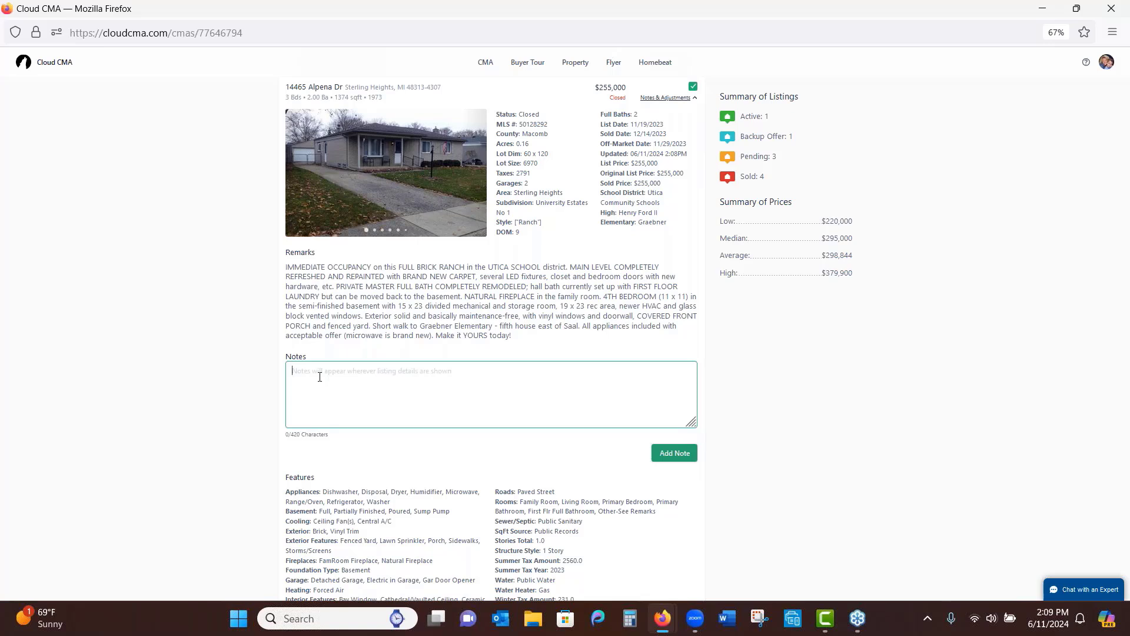
type("No Central")
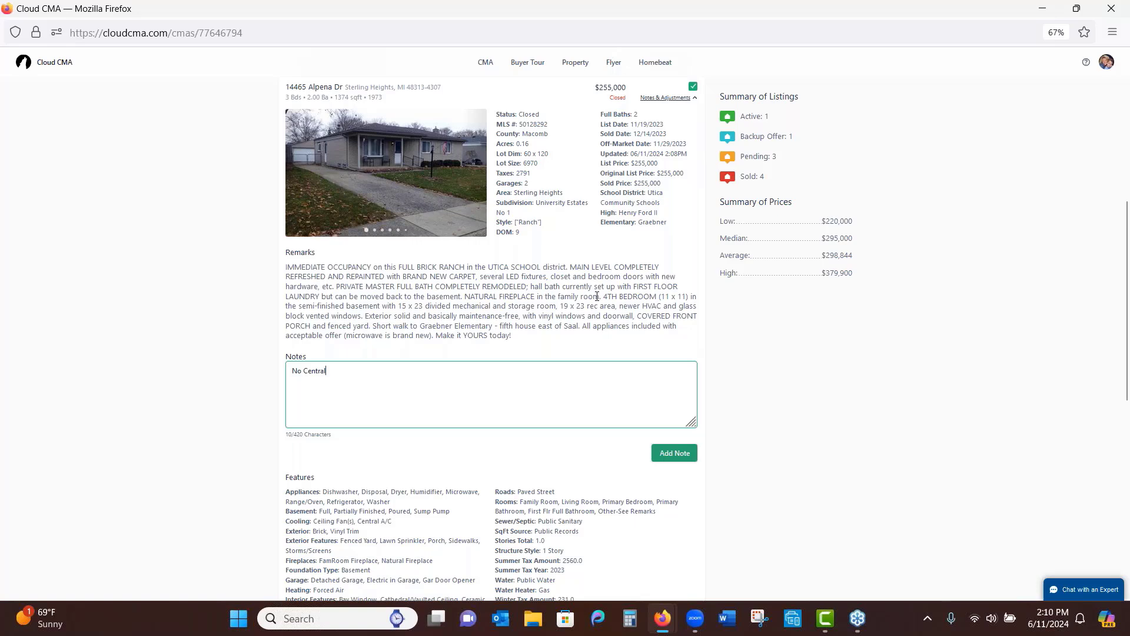
scroll(475, 394, "up", 5)
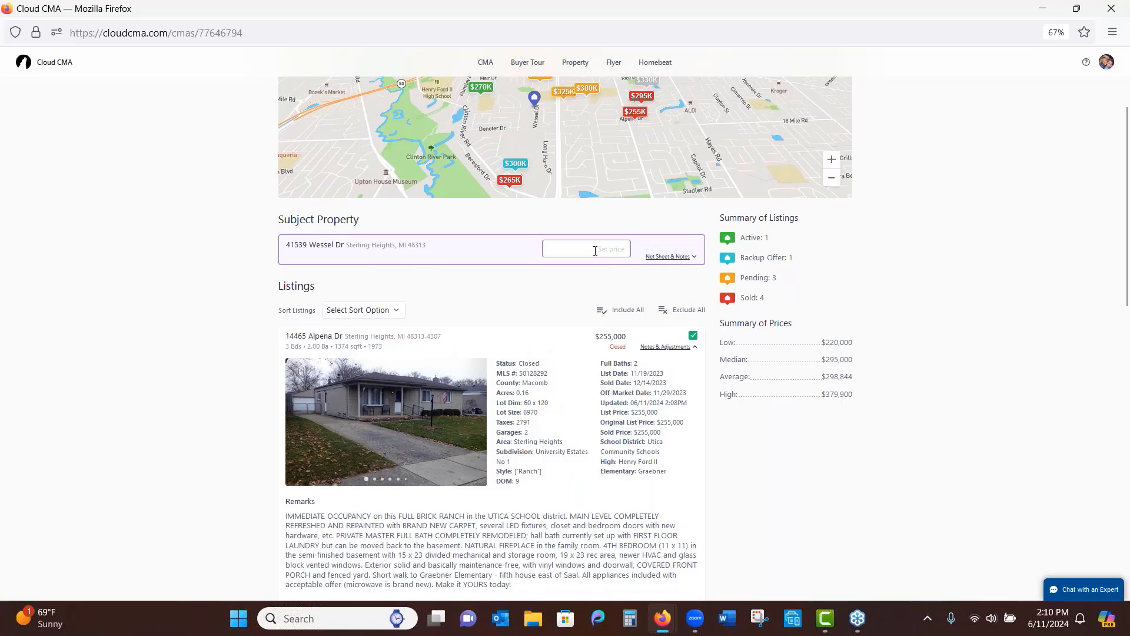
left_click(396, 308)
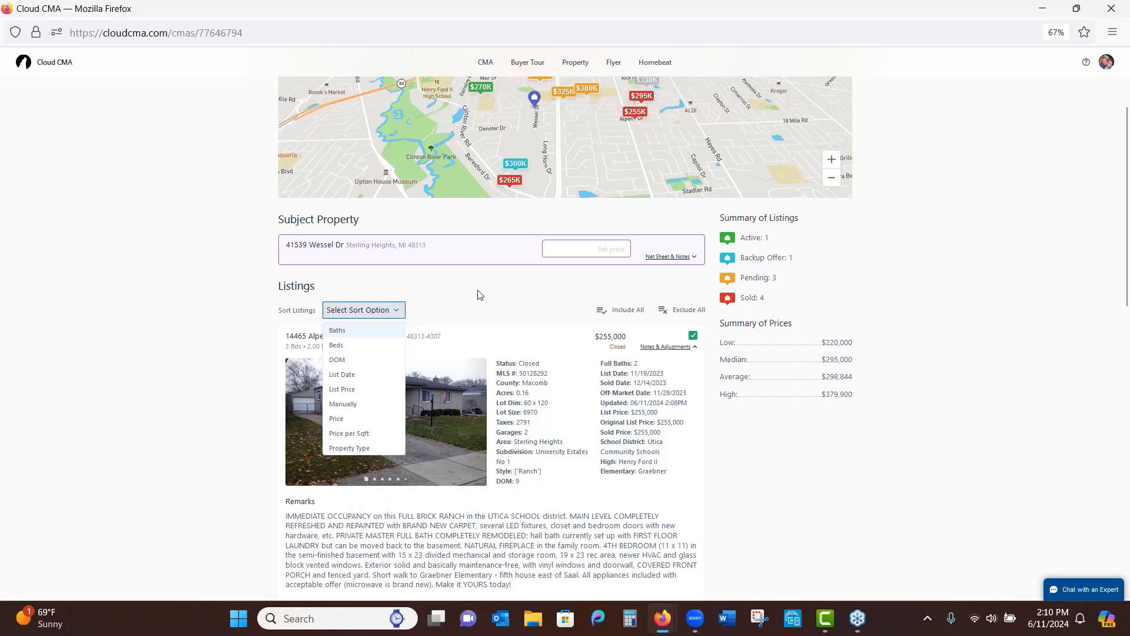
left_click(511, 297)
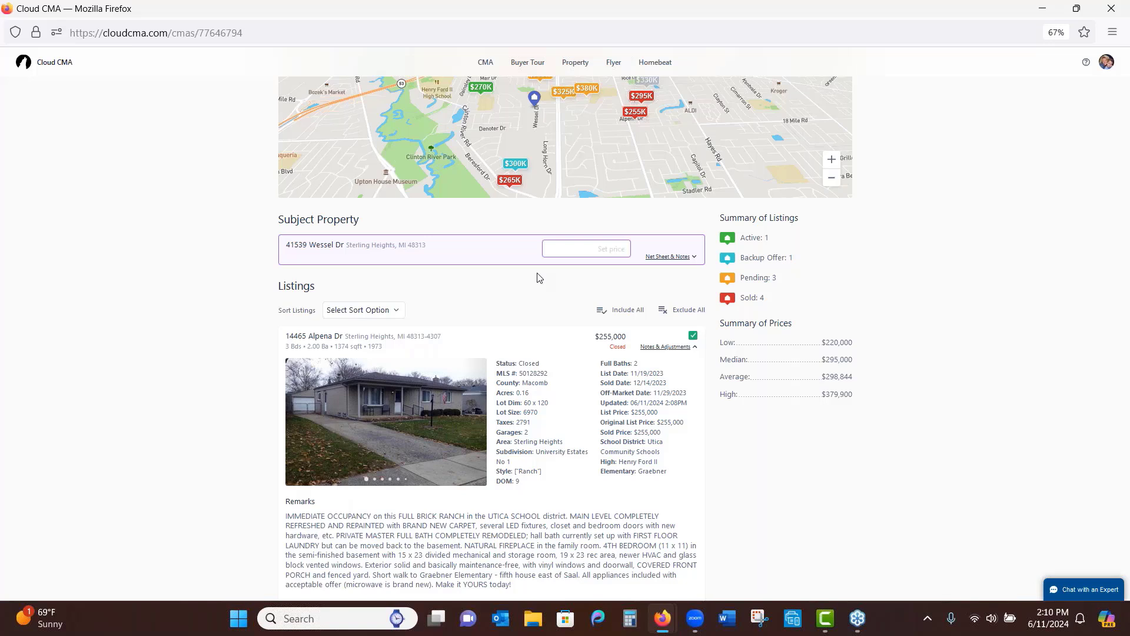
left_click(588, 247)
type("300,000-305000")
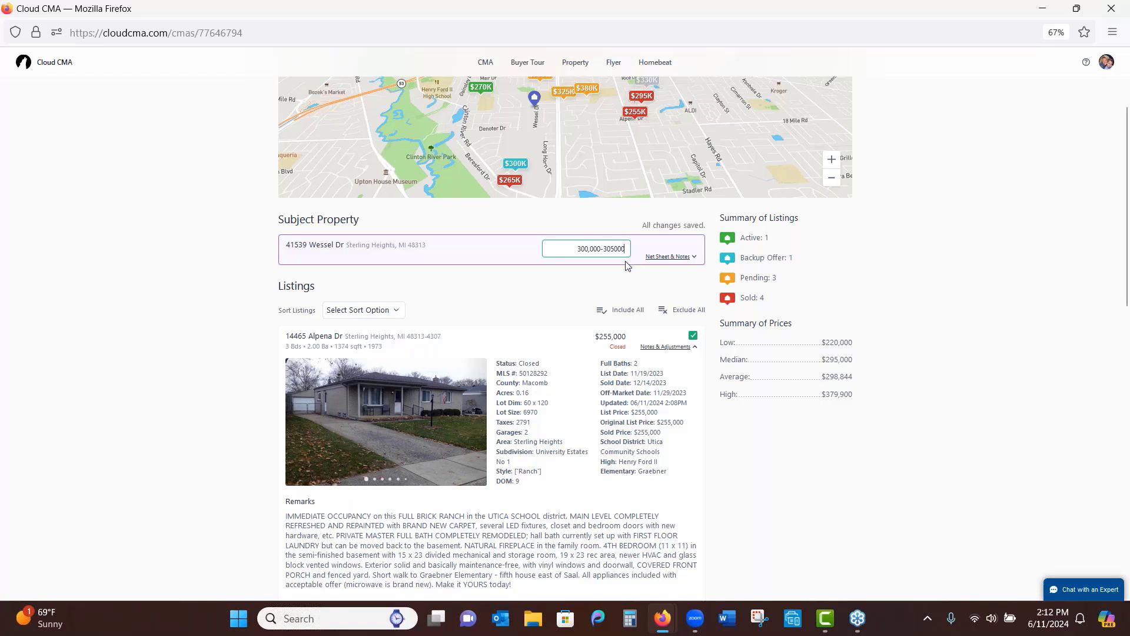
Show the subject's price guide, net sheet and notes, then switch to the Paragon MLS window
left_click(669, 257)
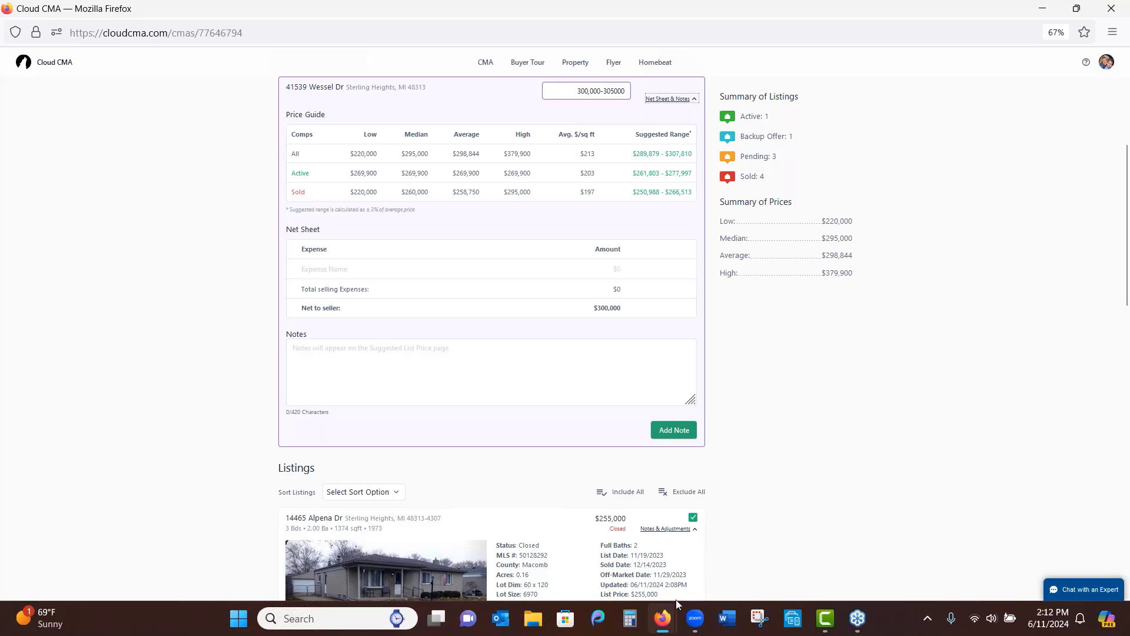
mouse_move(664, 624)
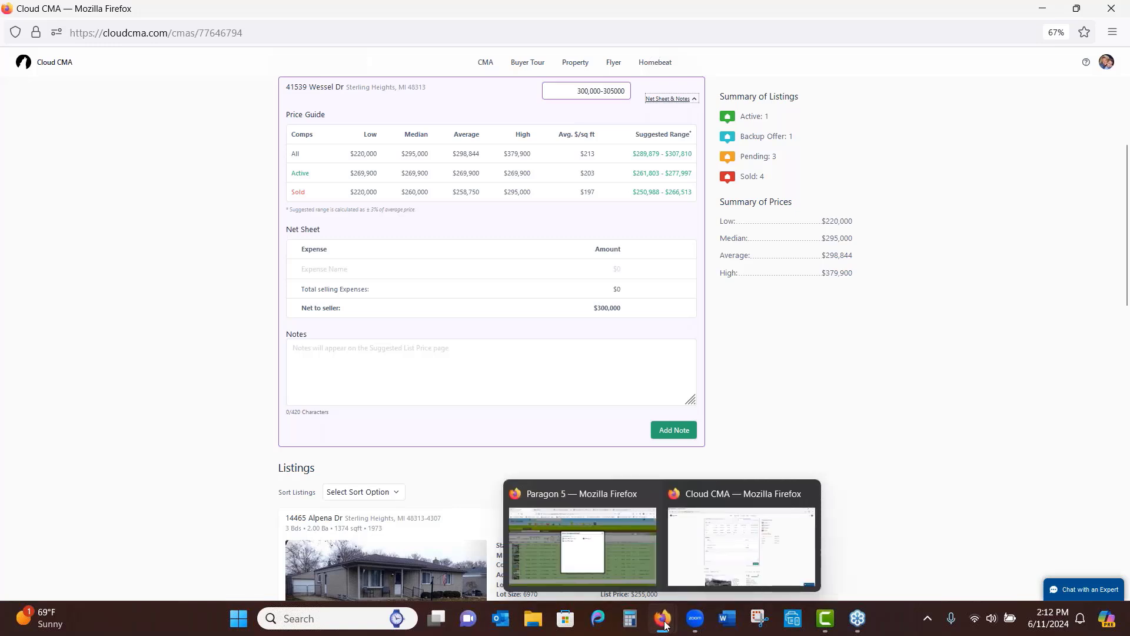
left_click(609, 535)
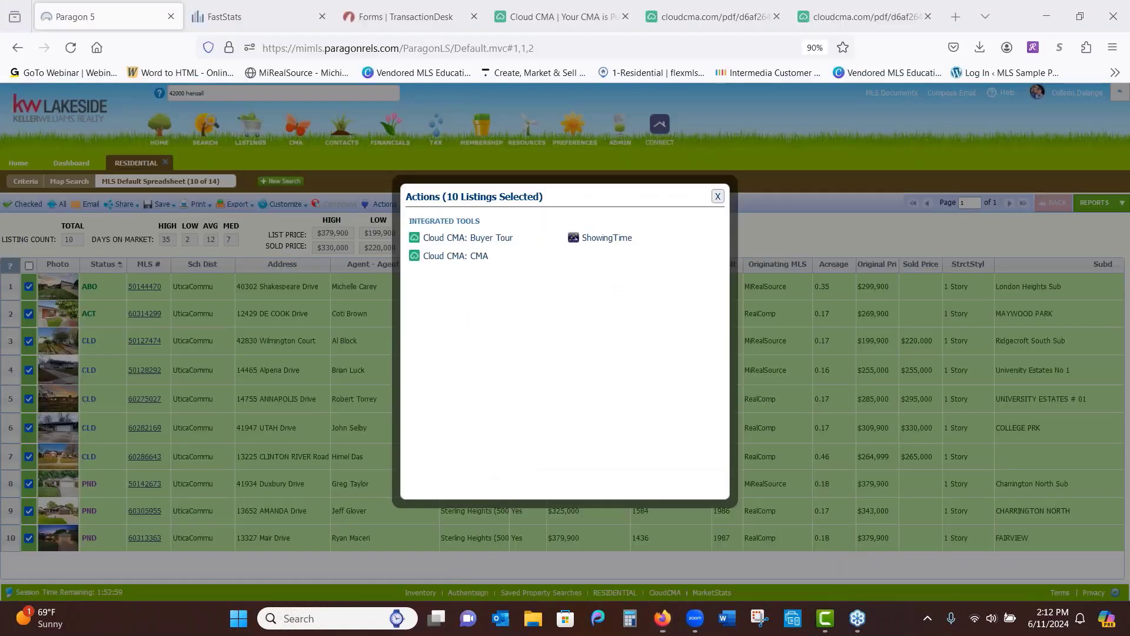
Review the Approximate Seller's Cash Proceeds form: its 290,000 sales price, expense lines and totals
left_click(377, 23)
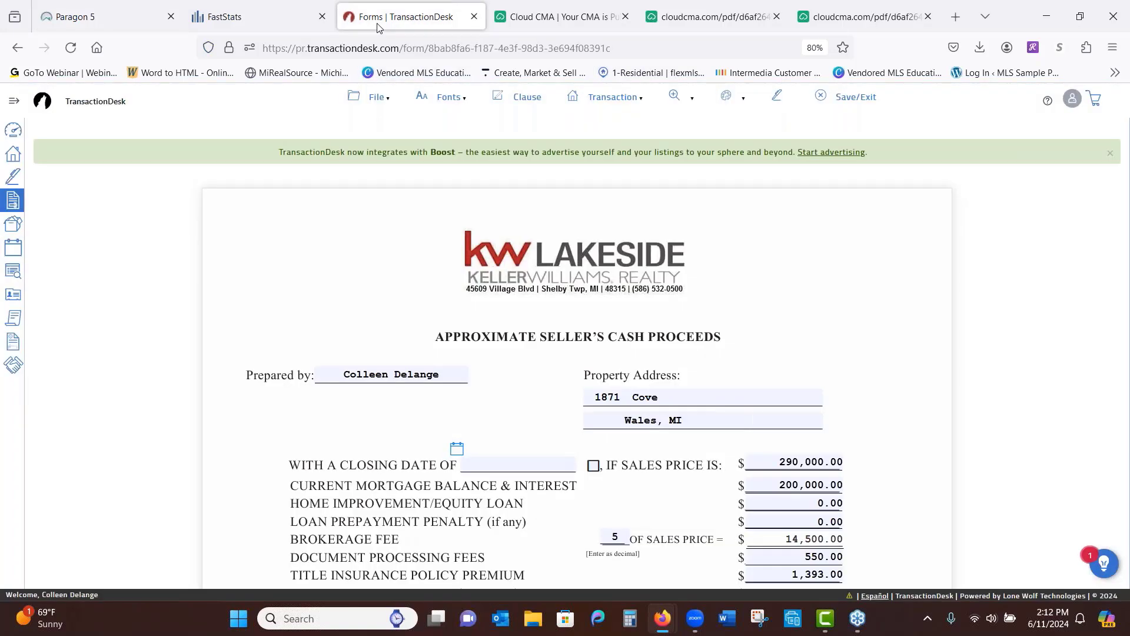
scroll(940, 365, "down", 4)
scroll(958, 247, "down", 10)
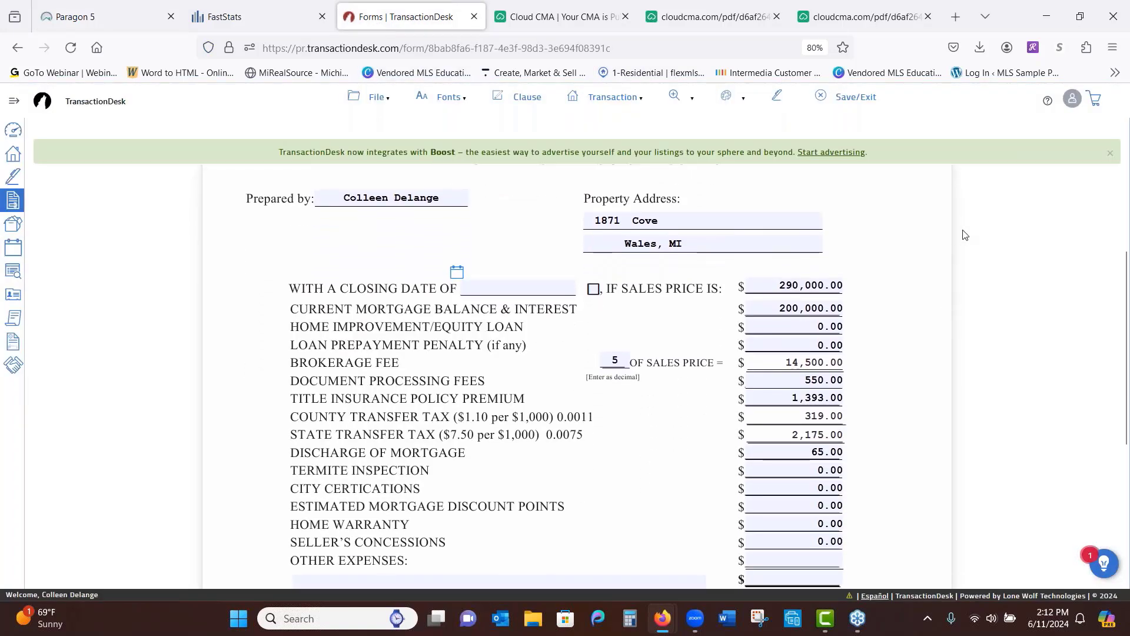
scroll(942, 371, "down", 2)
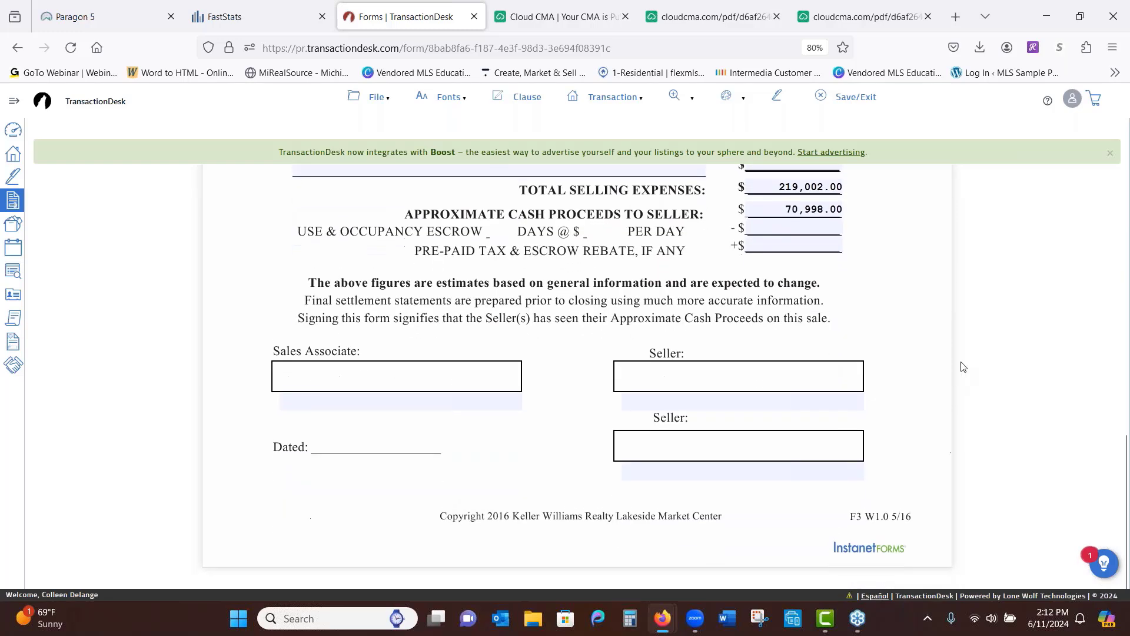
scroll(933, 406, "up", 16)
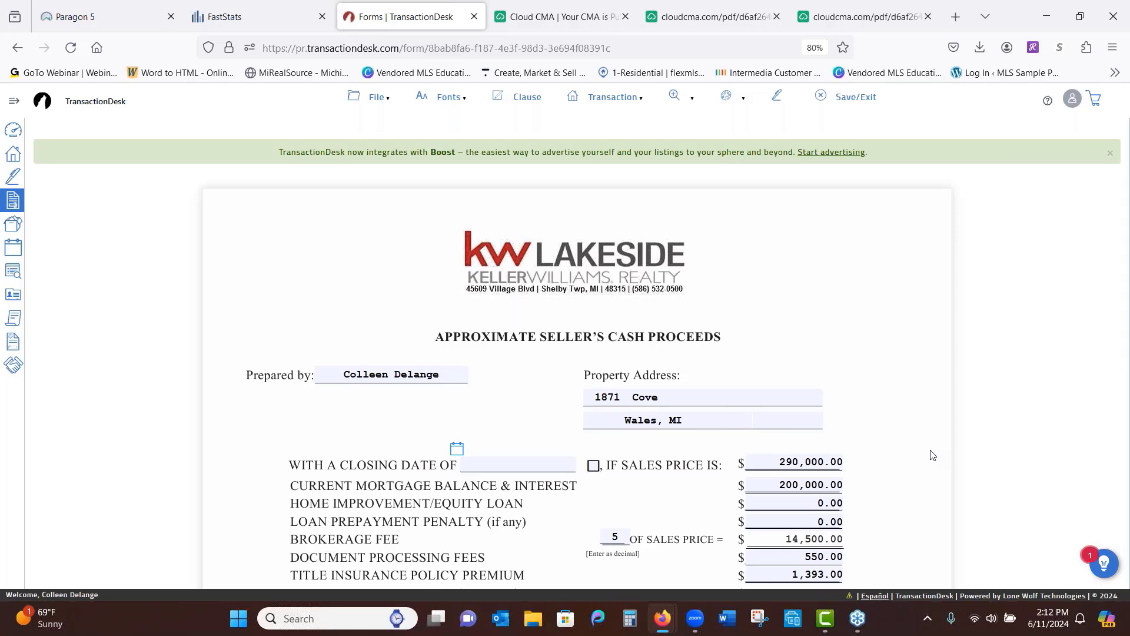
scroll(913, 377, "down", 2)
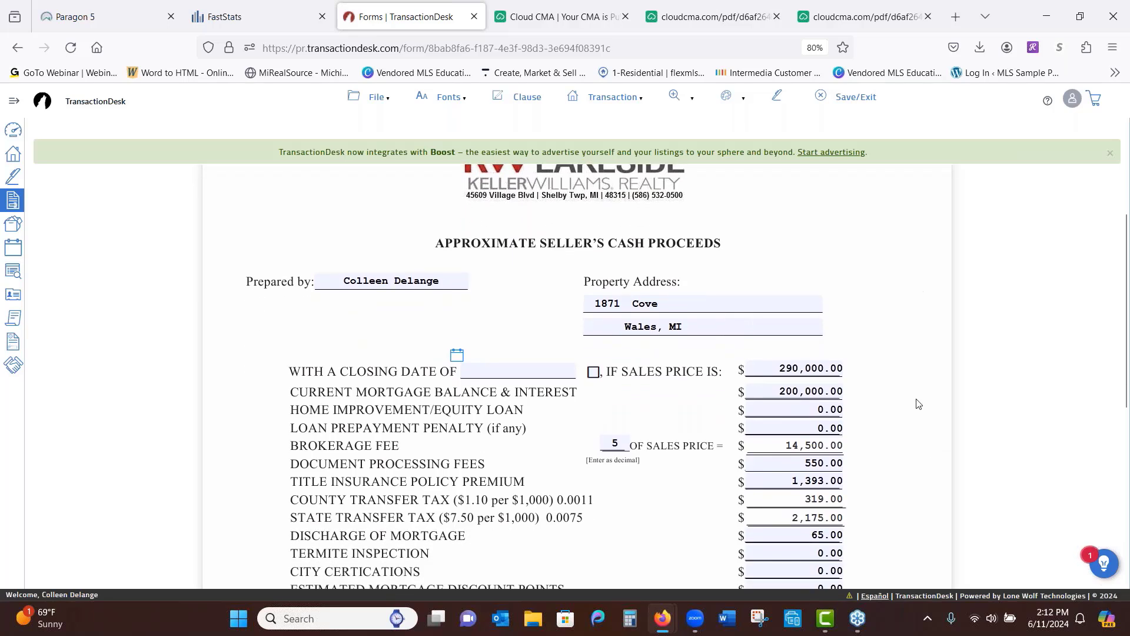
scroll(918, 404, "down", 6)
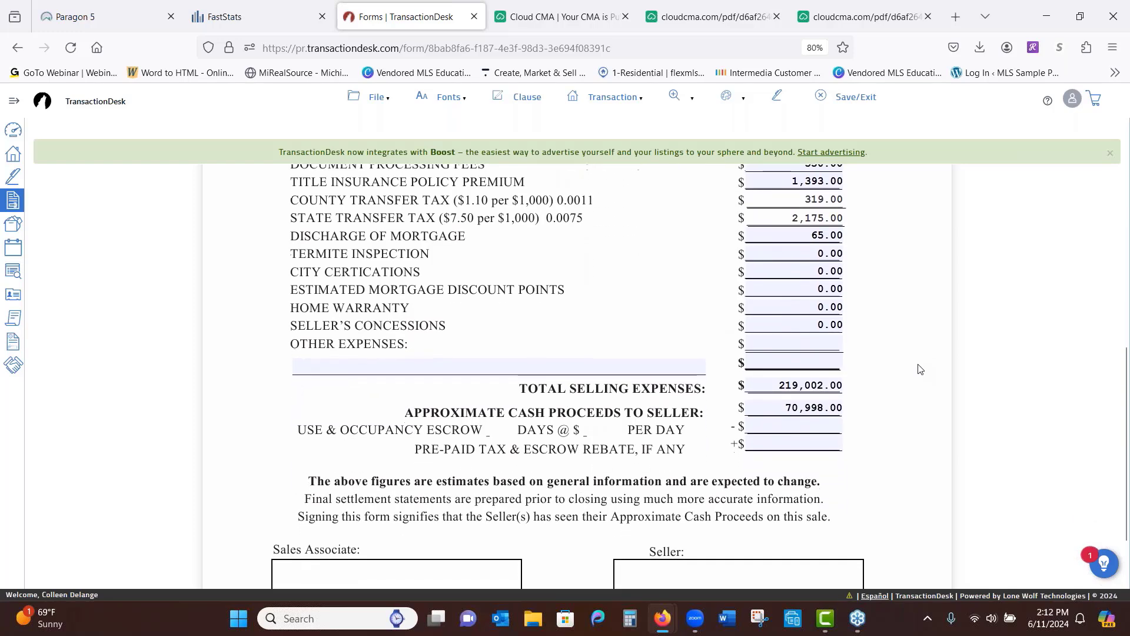
scroll(921, 382, "up", 7)
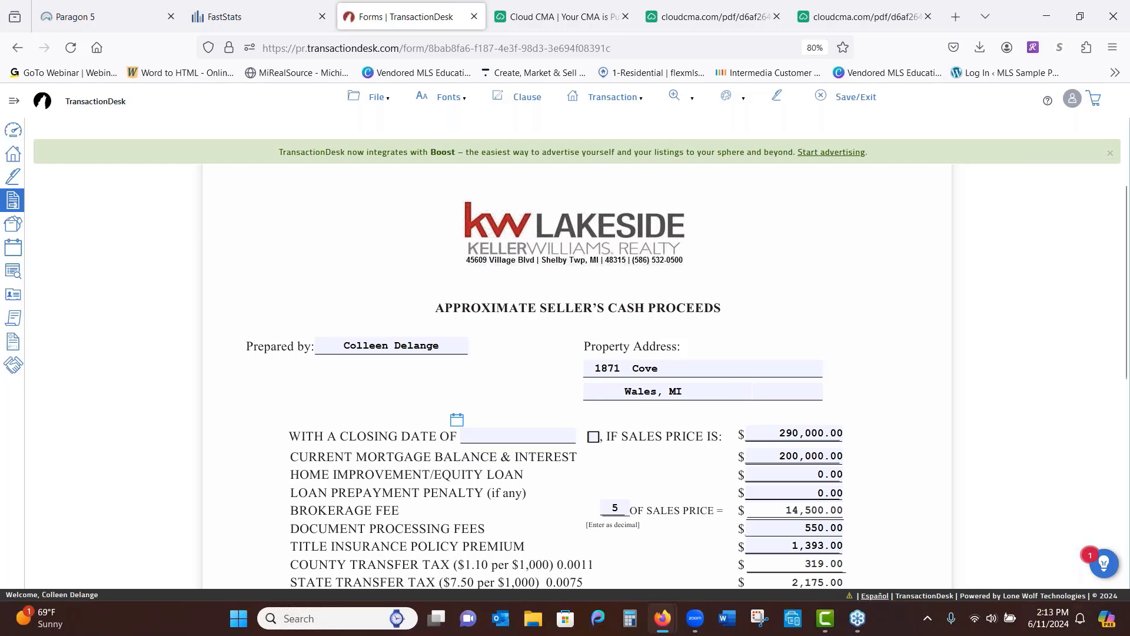
Return to Cloud CMA's Organize Listings page top, showing the $289,879–$307,810 price guide
mouse_move(662, 618)
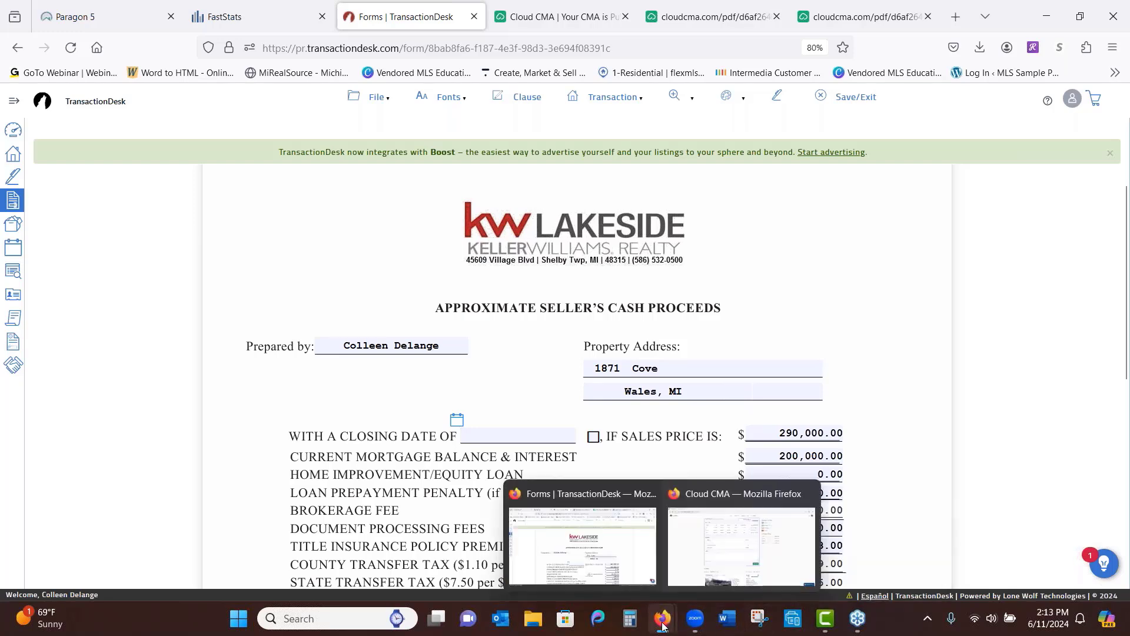
left_click(718, 557)
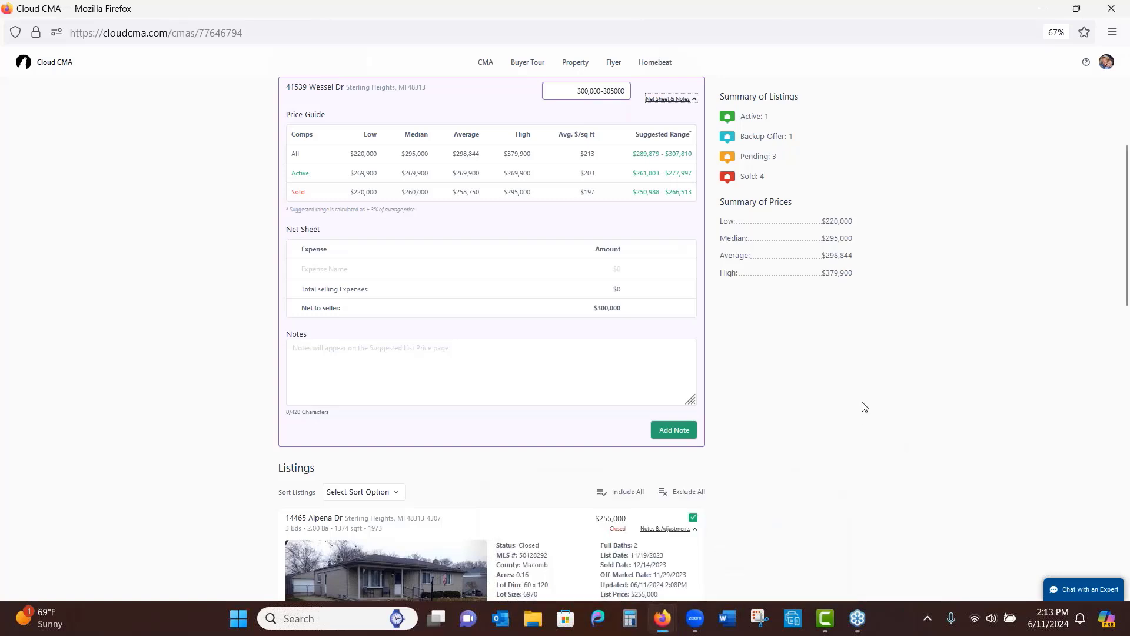
scroll(880, 512, "up", 5)
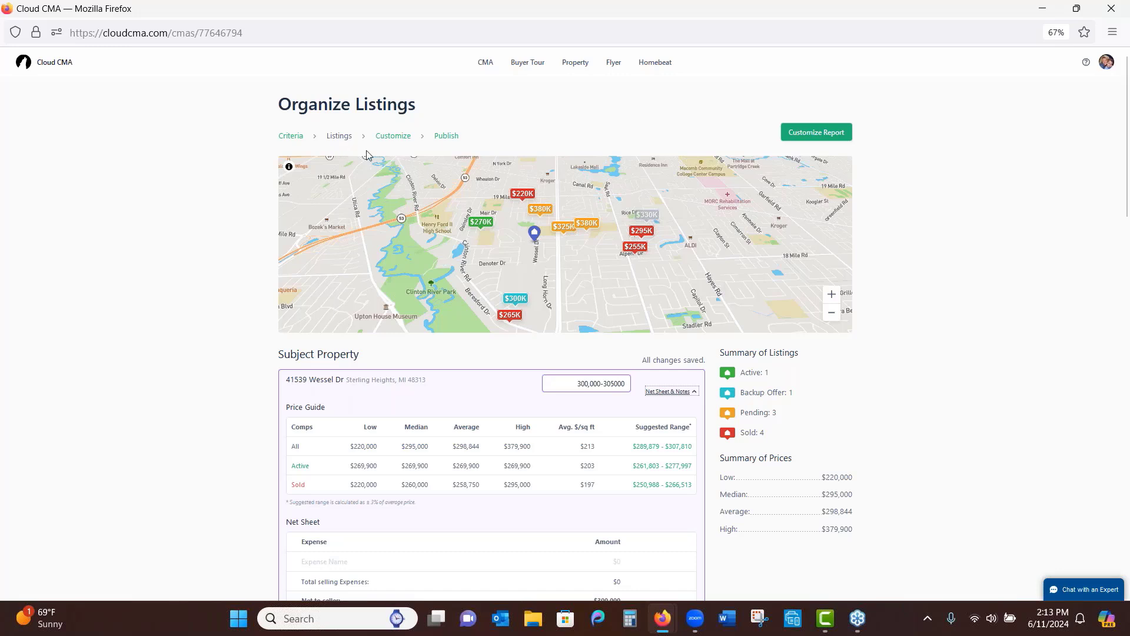
Move on to Customize CMA Report and add More photos (all the rest) from Listings
left_click(400, 141)
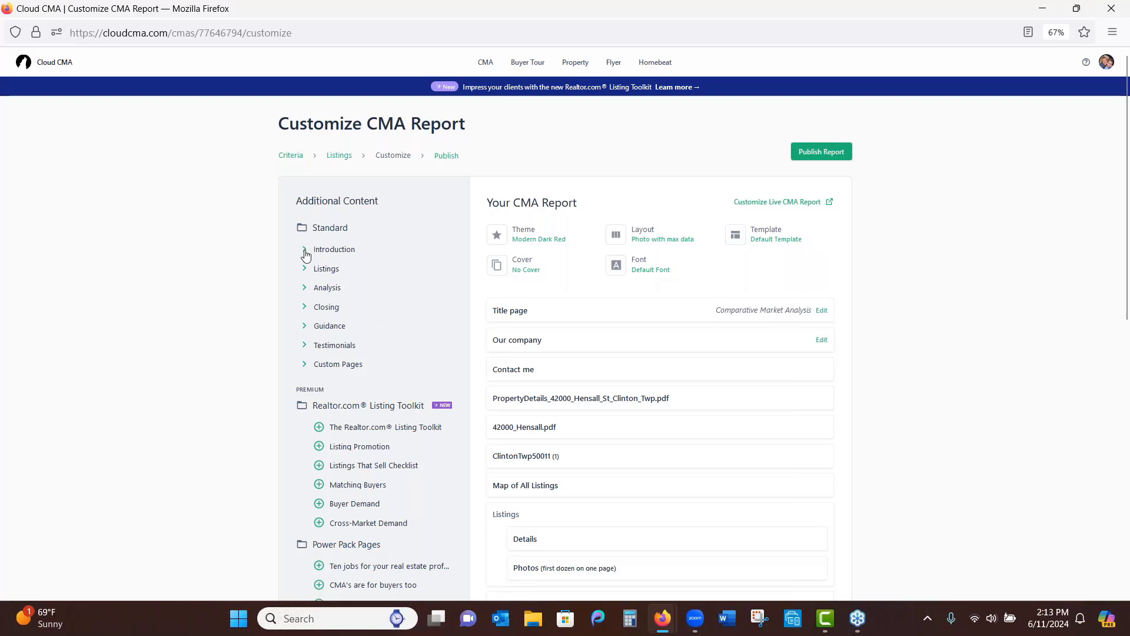
left_click(306, 270)
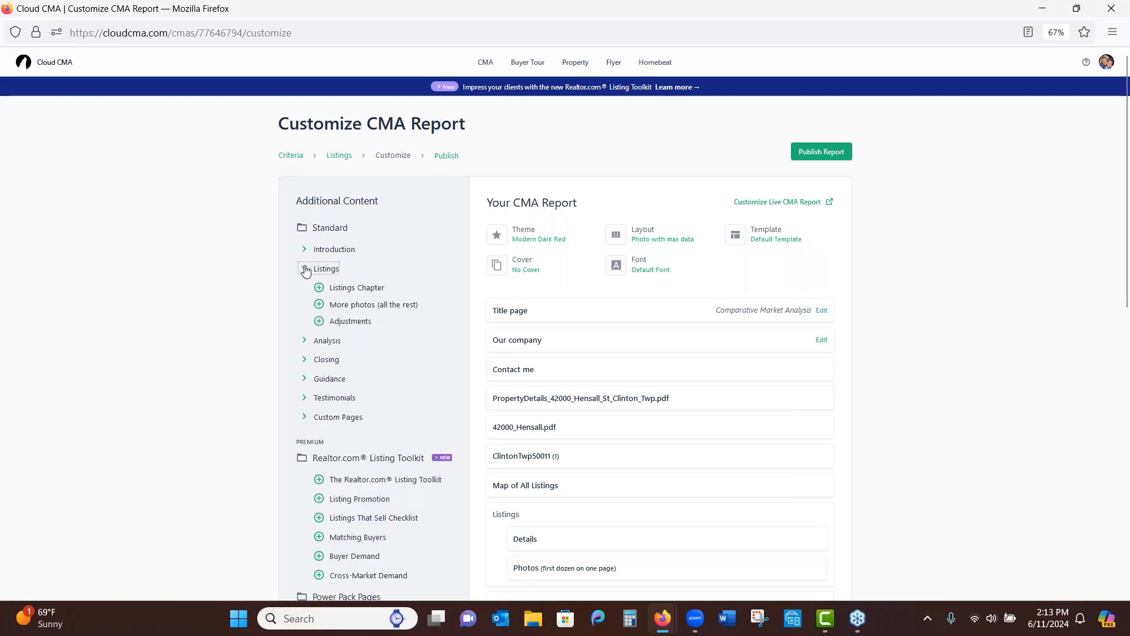
left_click(319, 305)
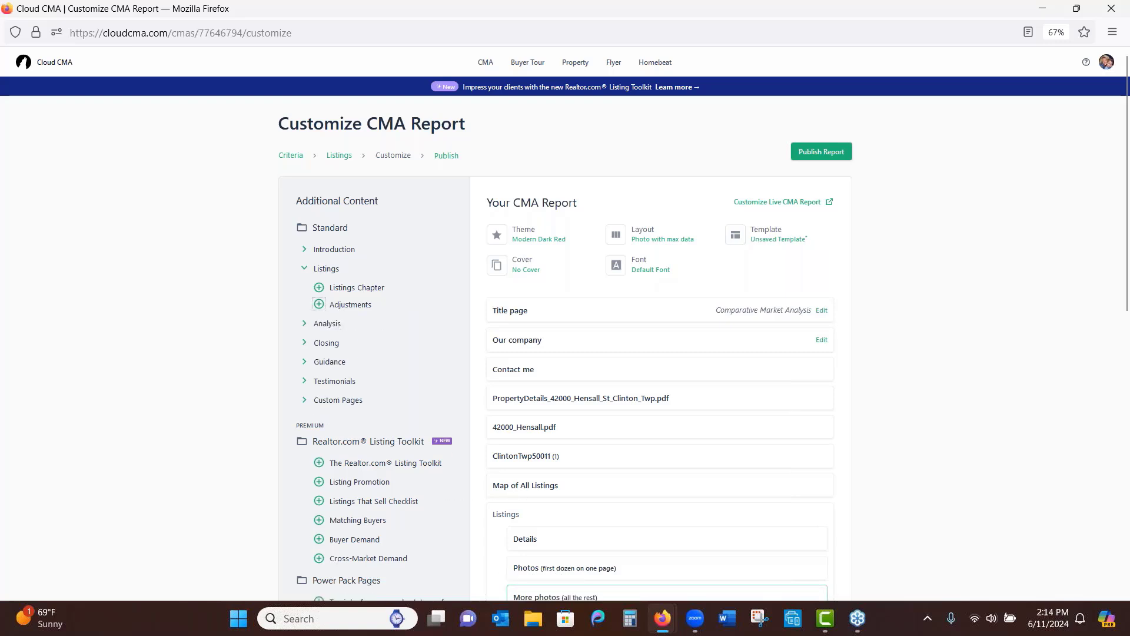
Preview the Staging your home and Intelligent pricing and timing pages under Closing
left_click(304, 343)
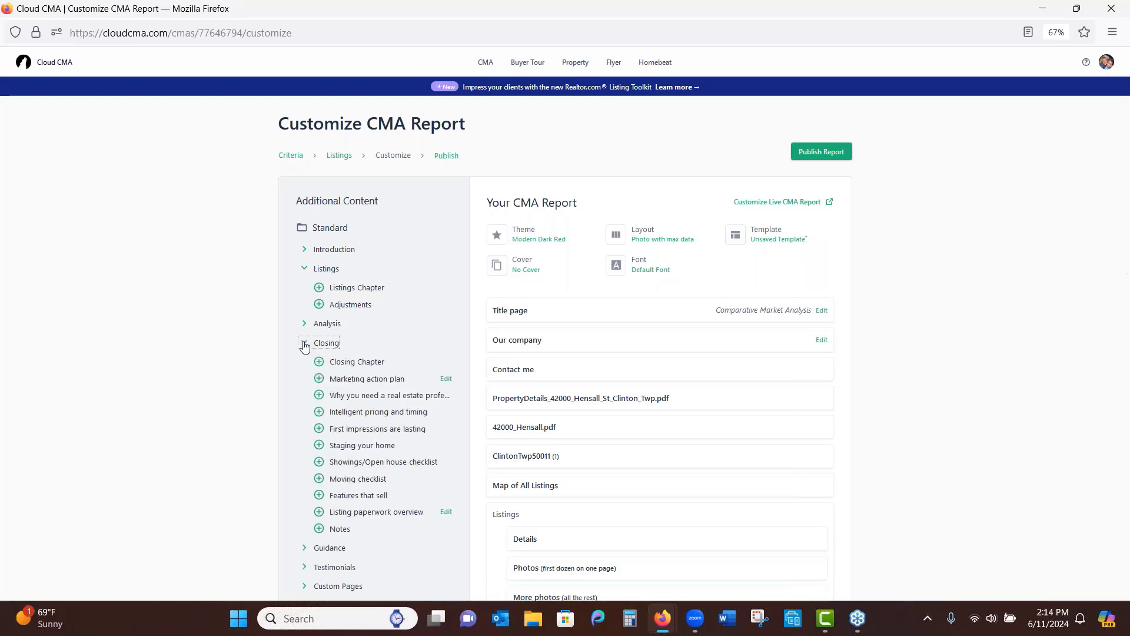
left_click(344, 448)
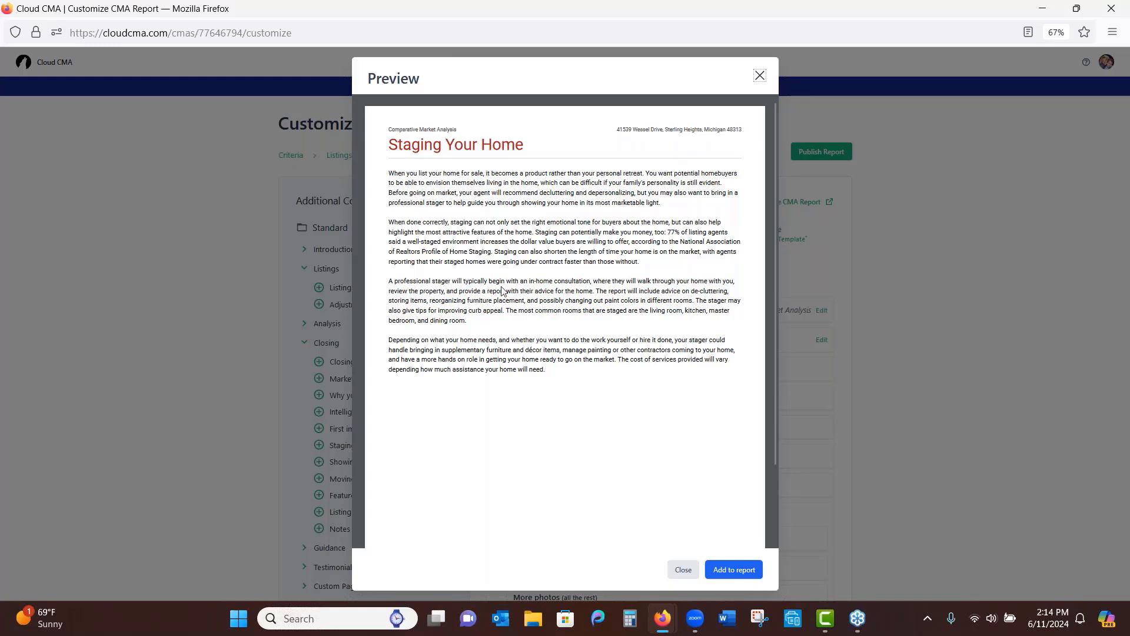
left_click(760, 77)
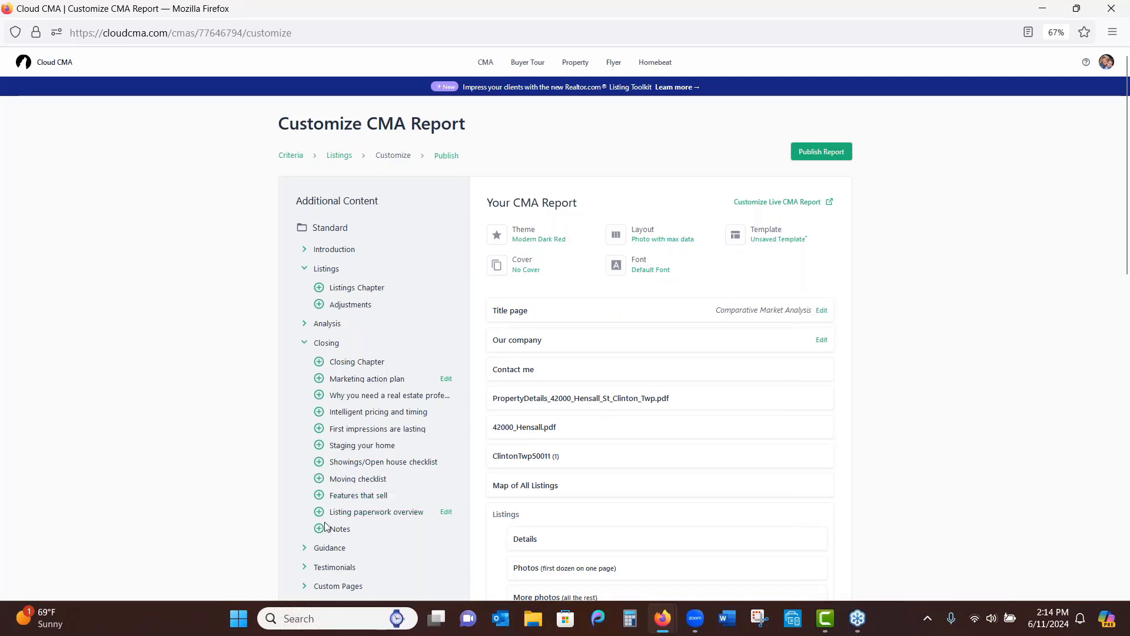
left_click(349, 412)
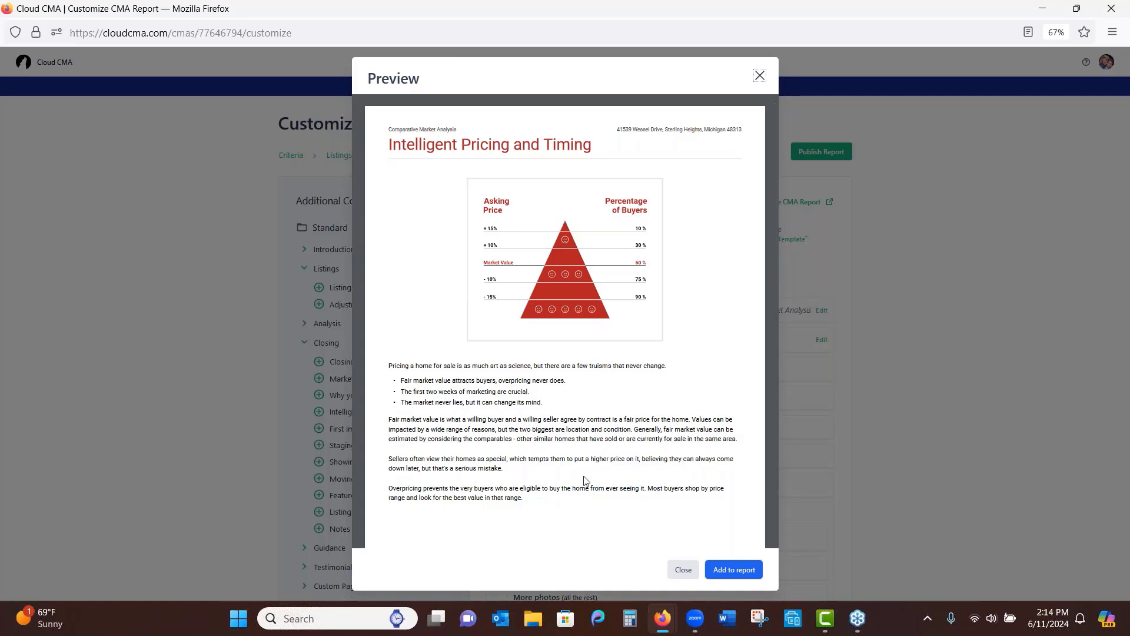
left_click(759, 76)
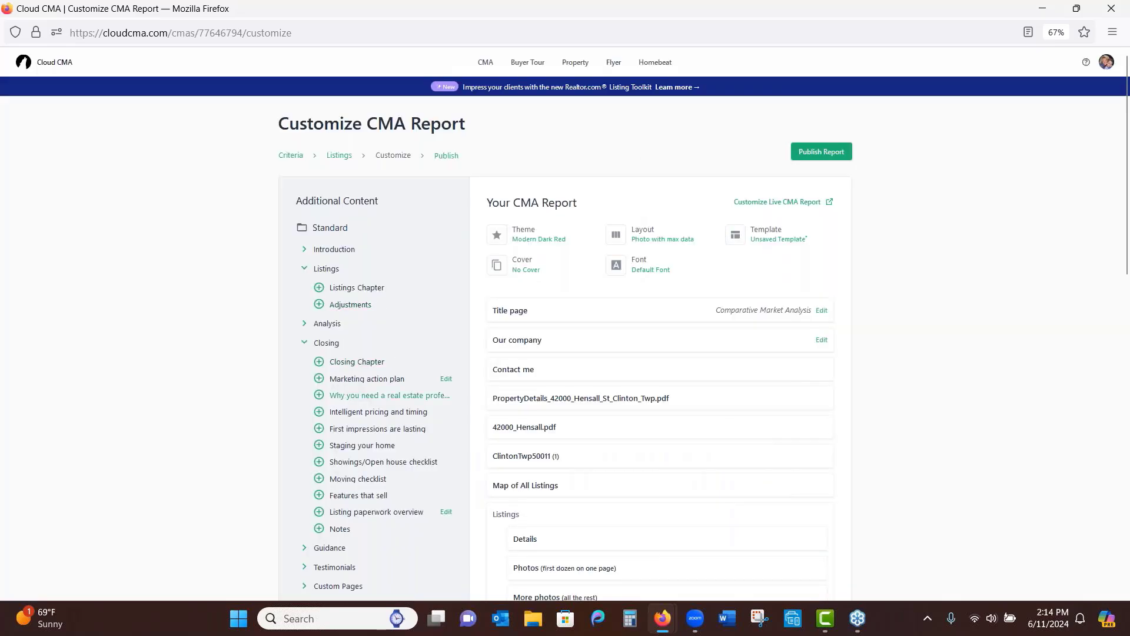
Add Intelligent pricing and timing and move Sites.pdf up to follow the Listings pages
left_click(319, 412)
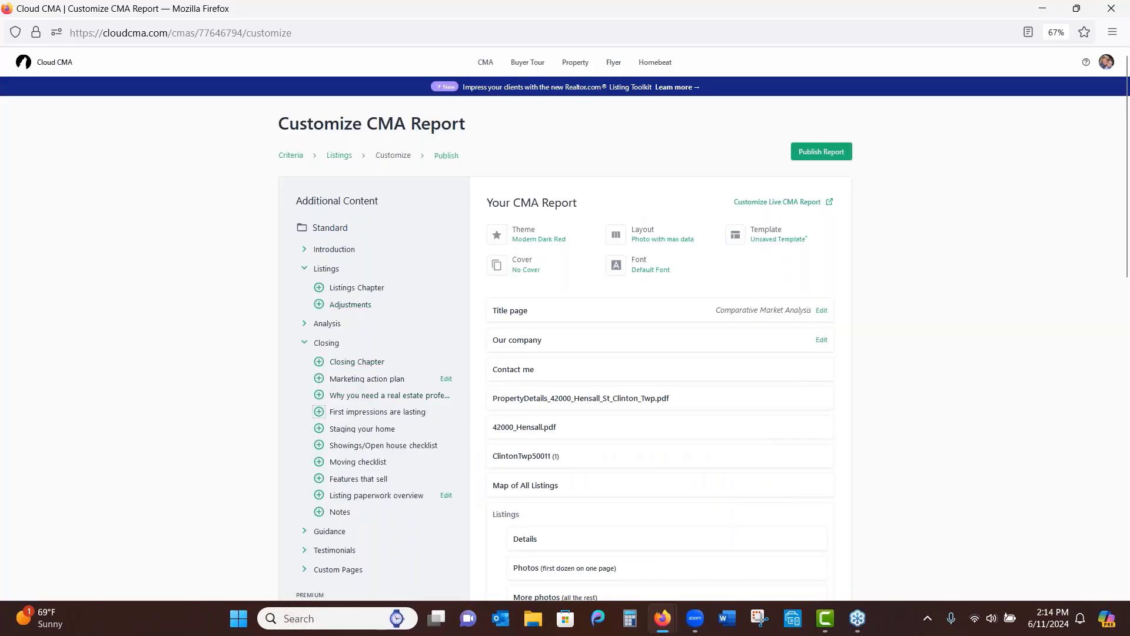
left_click_drag(1125, 241, 1118, 343)
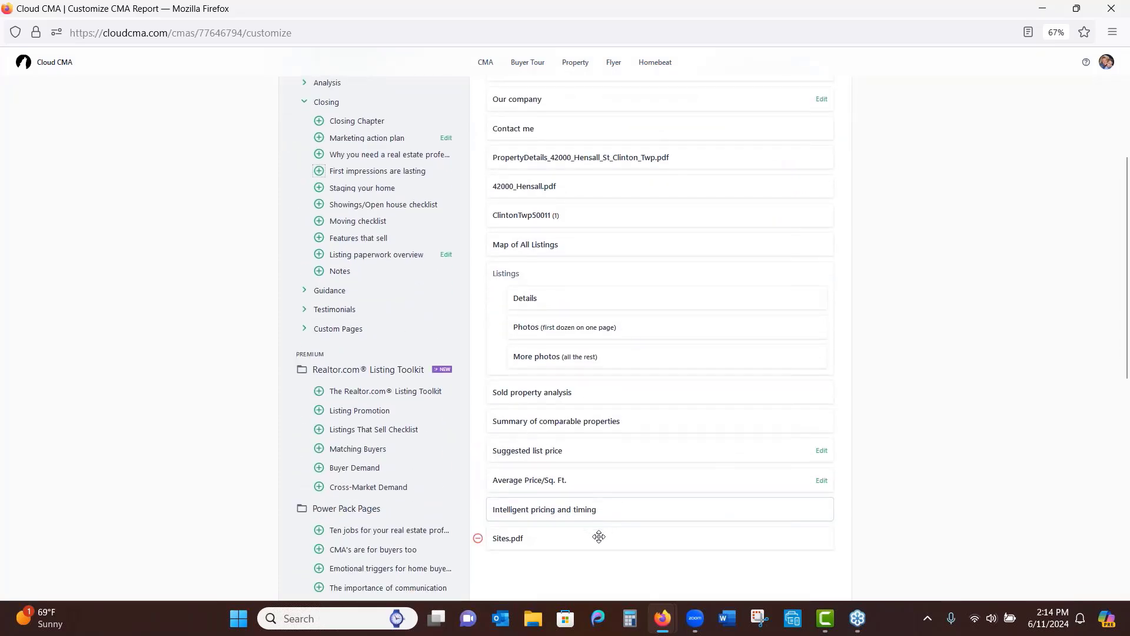
left_click_drag(598, 536, 600, 264)
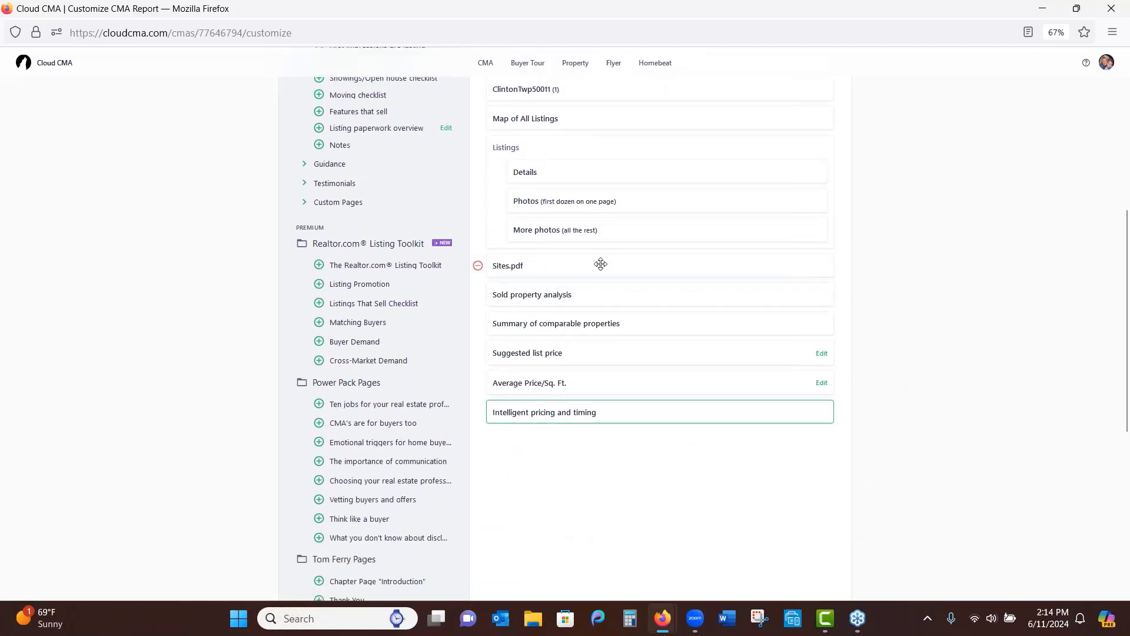
scroll(1016, 396, "up", 3)
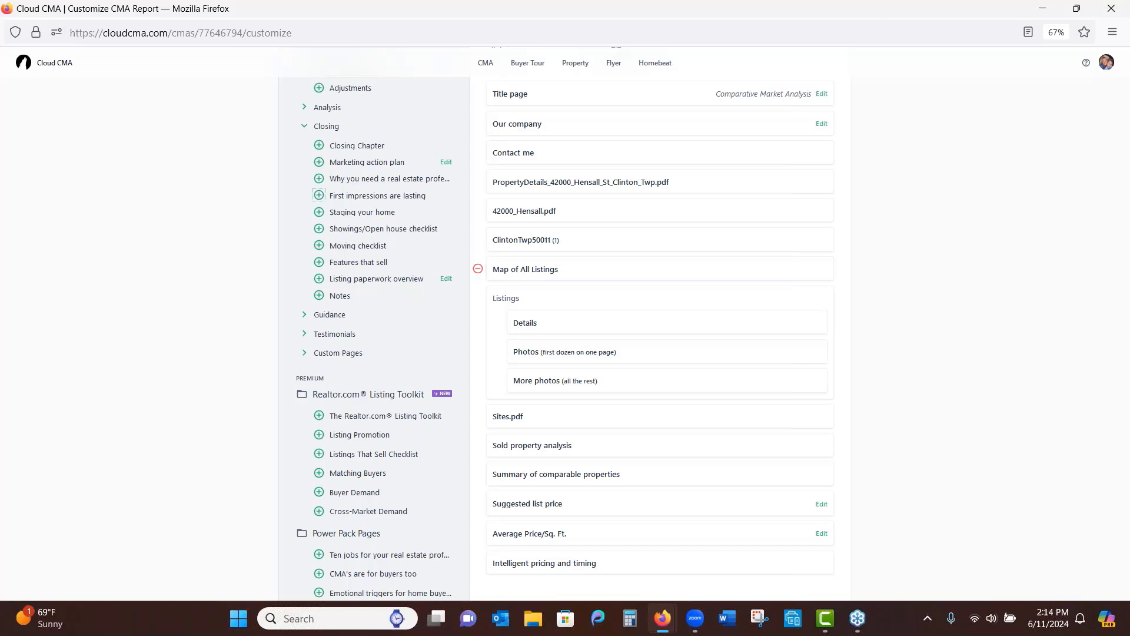
scroll(926, 343, "up", 5)
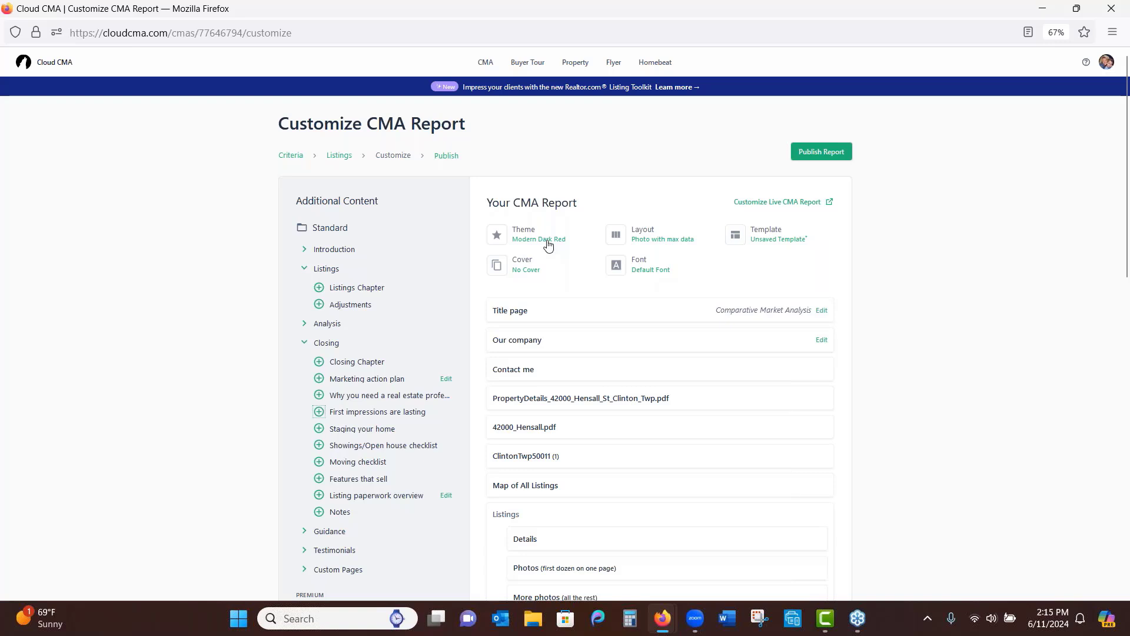
left_click(657, 243)
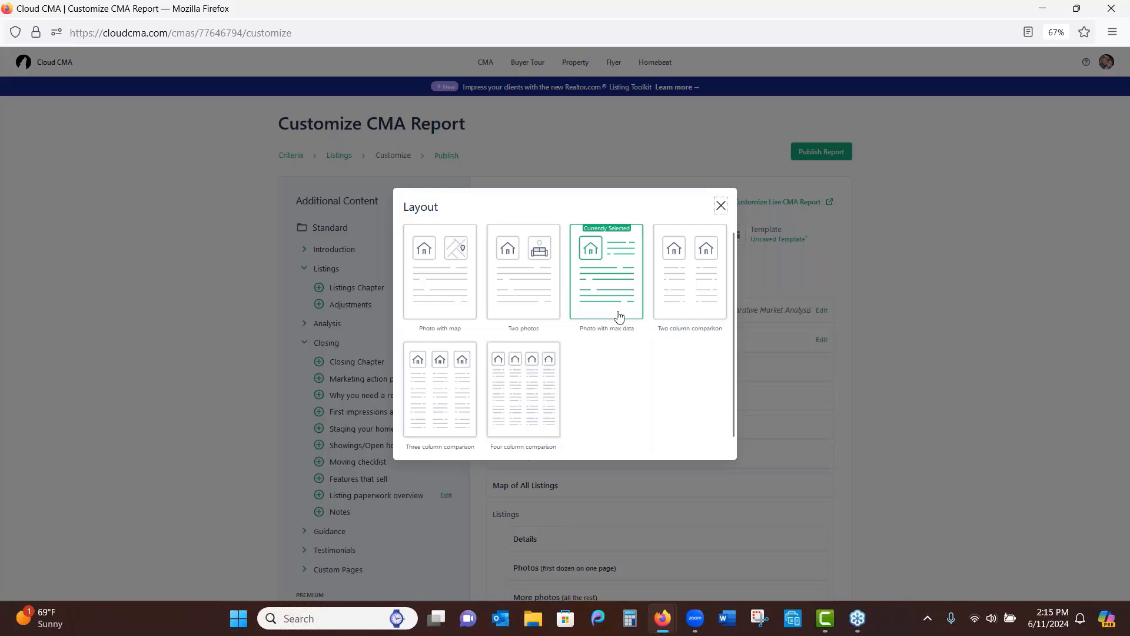
left_click(720, 207)
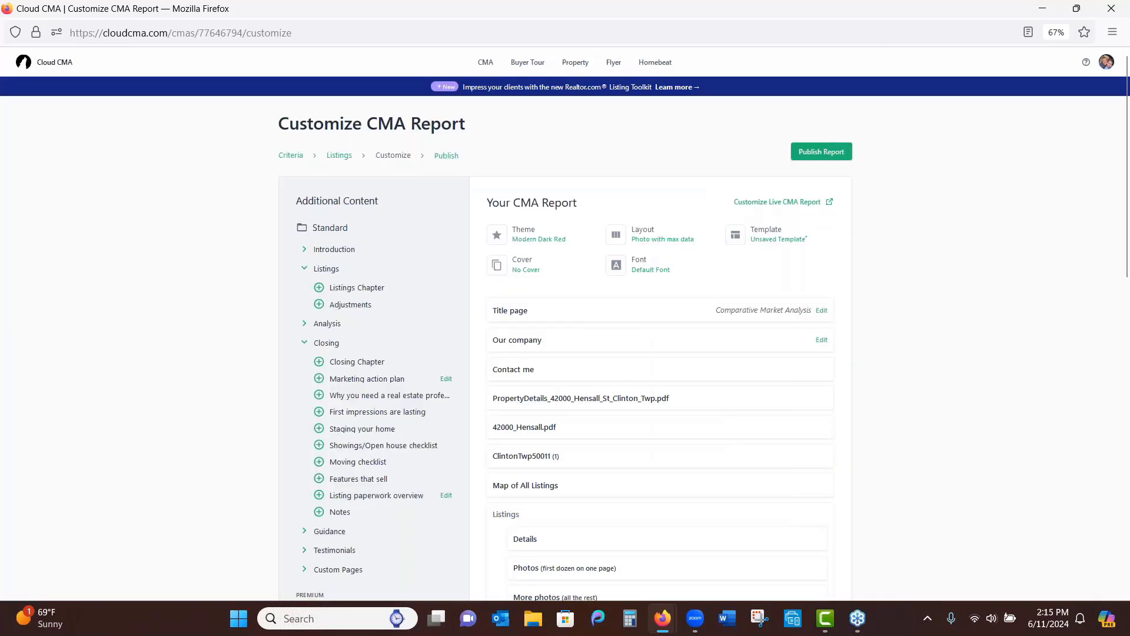
Save the current report pages as a custom template named 'Brians Awesome'
left_click(771, 234)
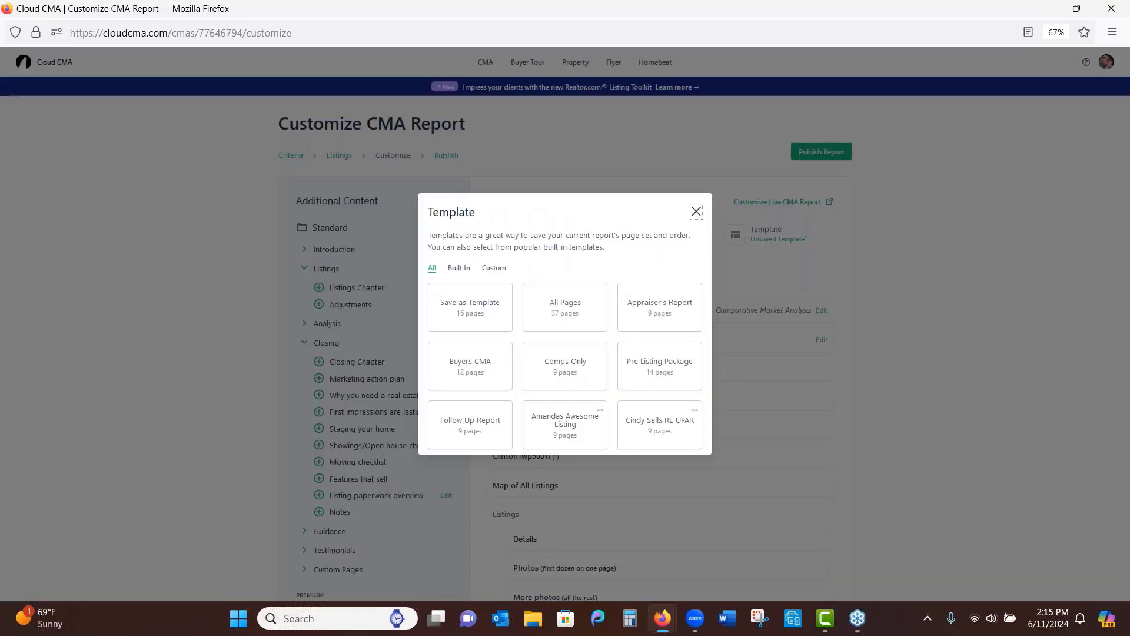
left_click(472, 313)
type("B")
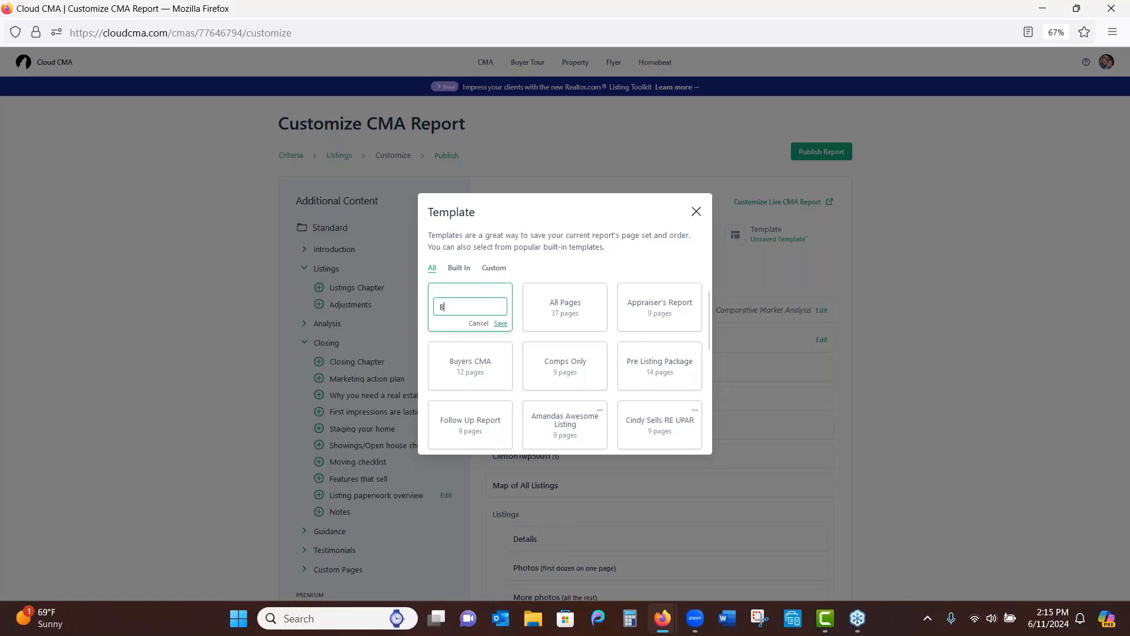
type("rians Awesome")
left_click(500, 324)
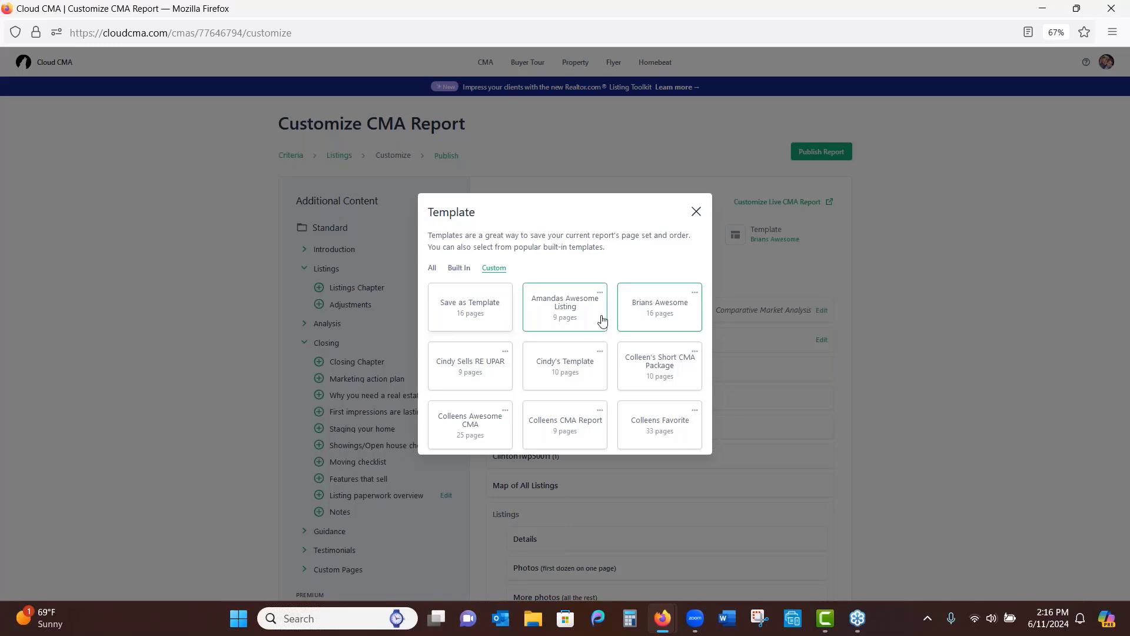
Browse the Built In and Custom template lists, then close the template dialog
mouse_move(708, 326)
left_mouse_down()
mouse_move(702, 396)
mouse_move(703, 320)
left_mouse_up()
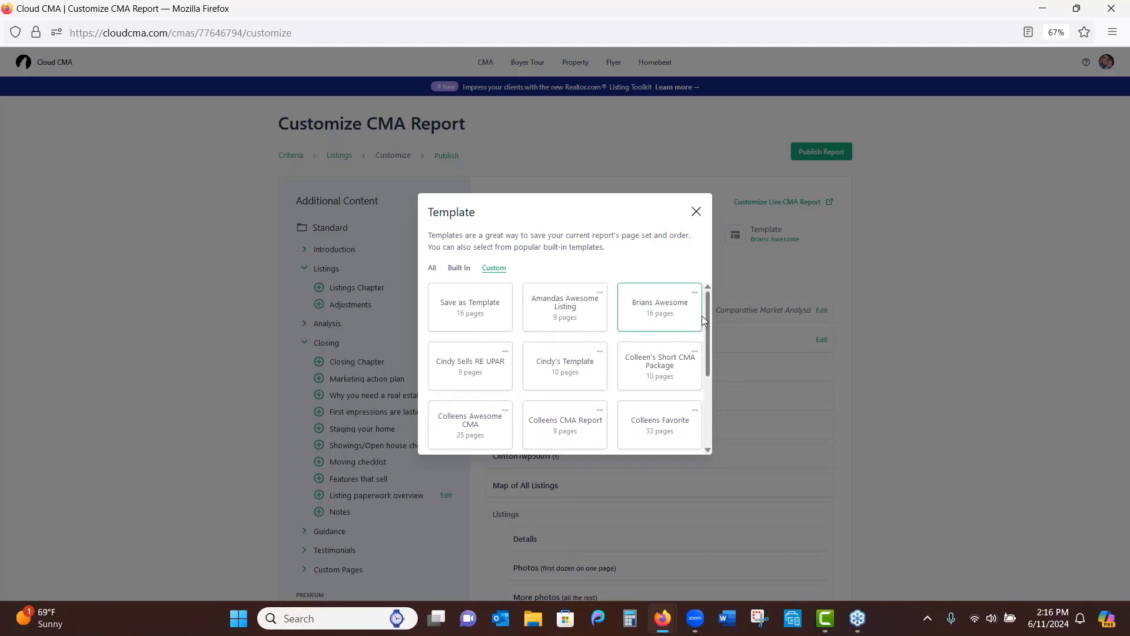
left_click(458, 268)
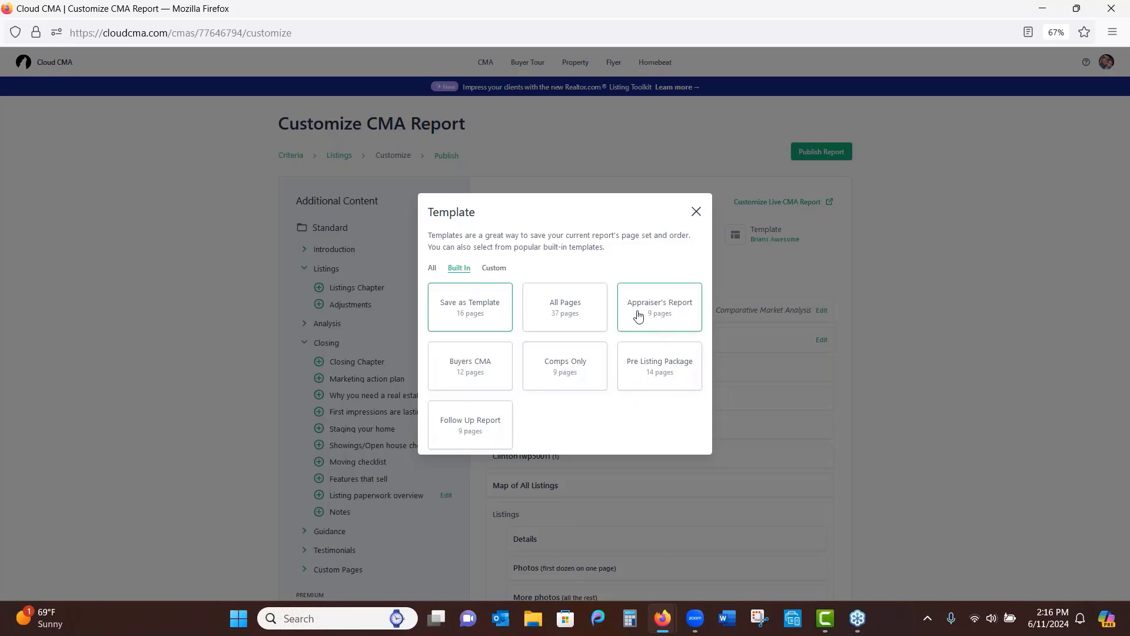
left_click(494, 269)
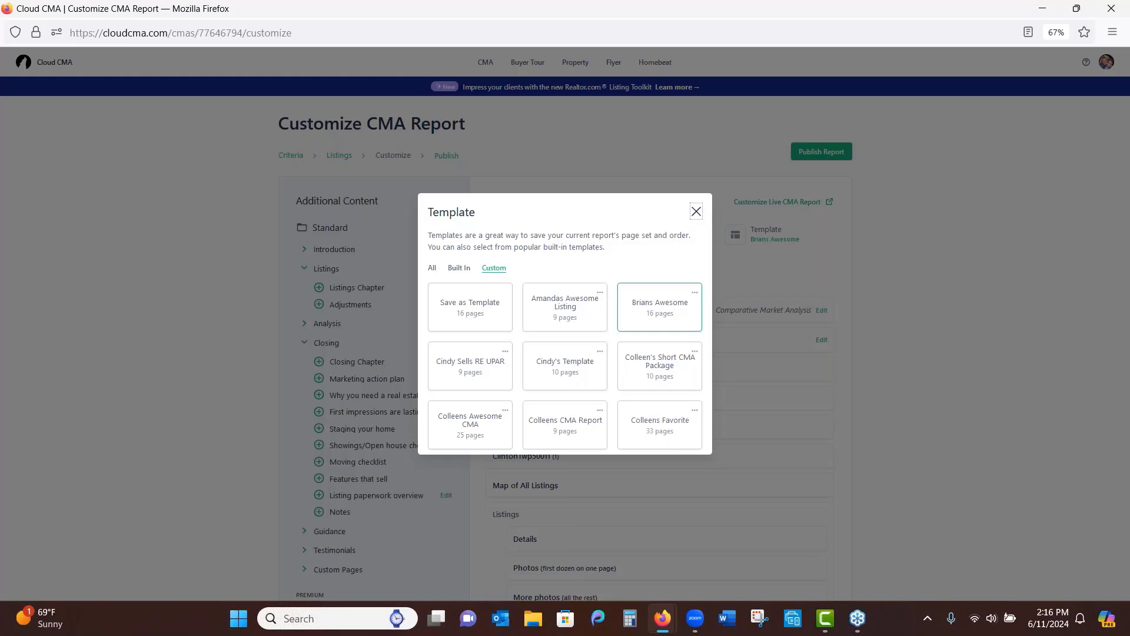
left_click(697, 211)
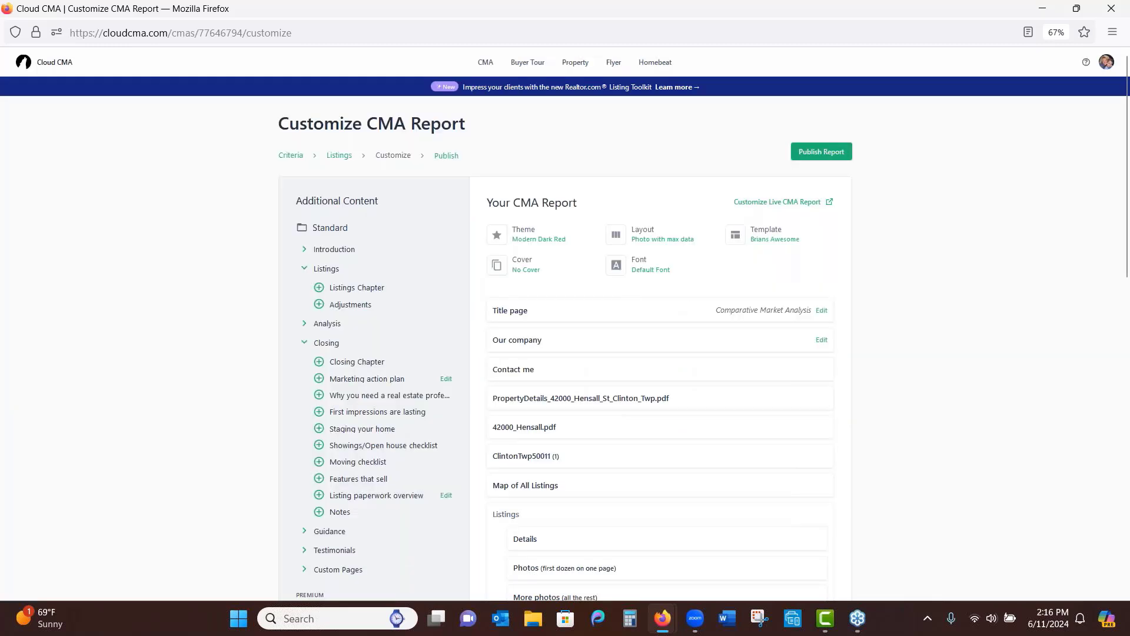
left_click(556, 239)
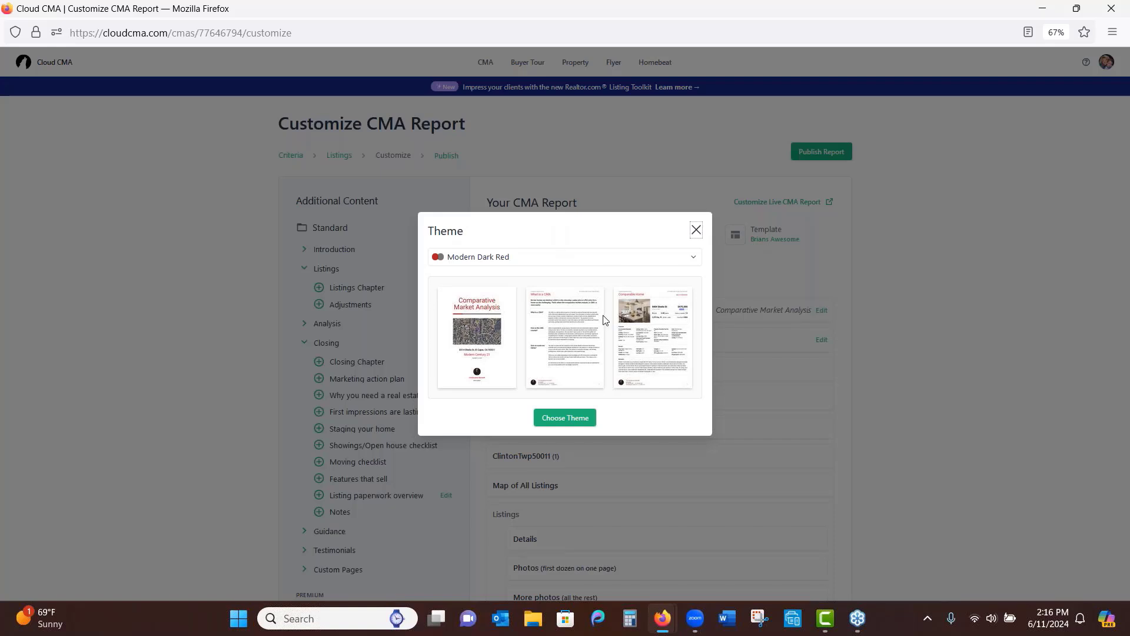
left_click(692, 263)
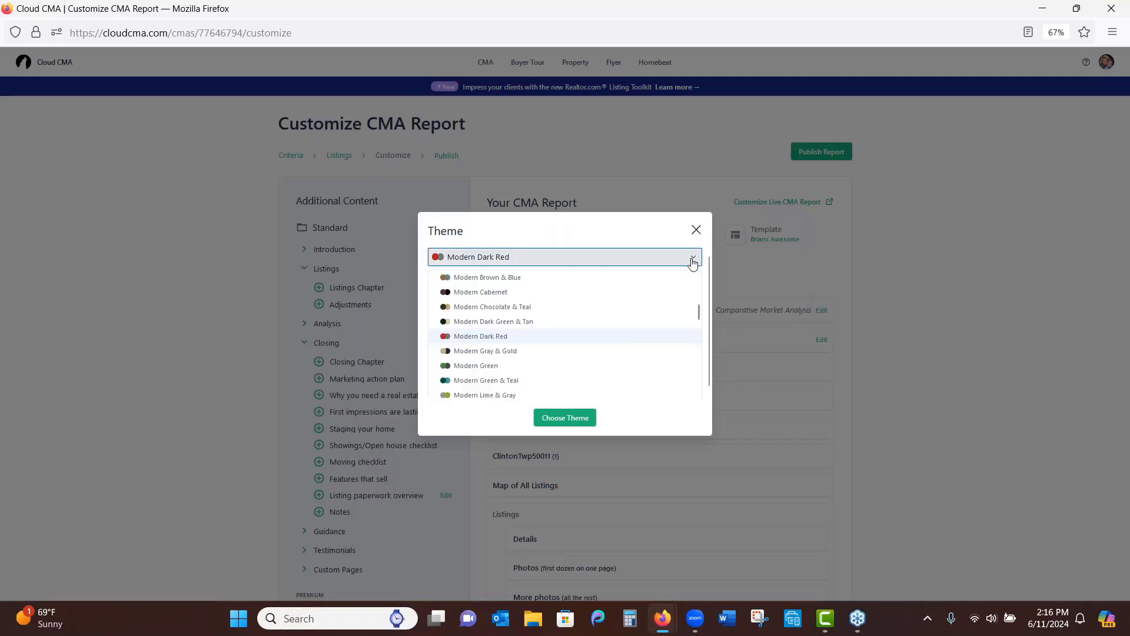
left_click(652, 234)
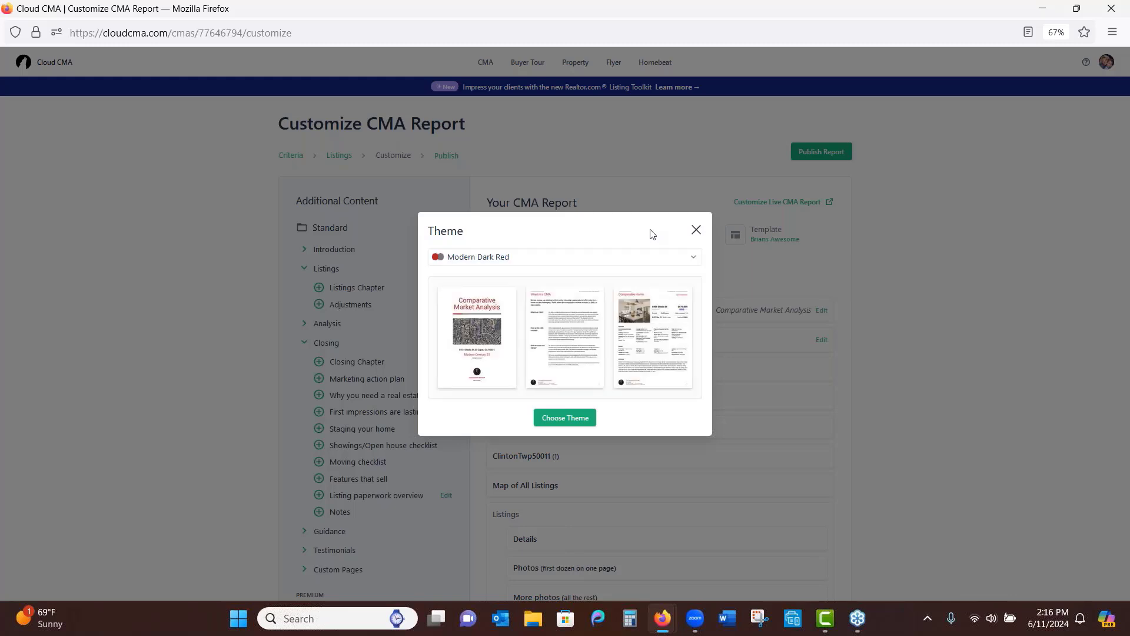
left_click(696, 234)
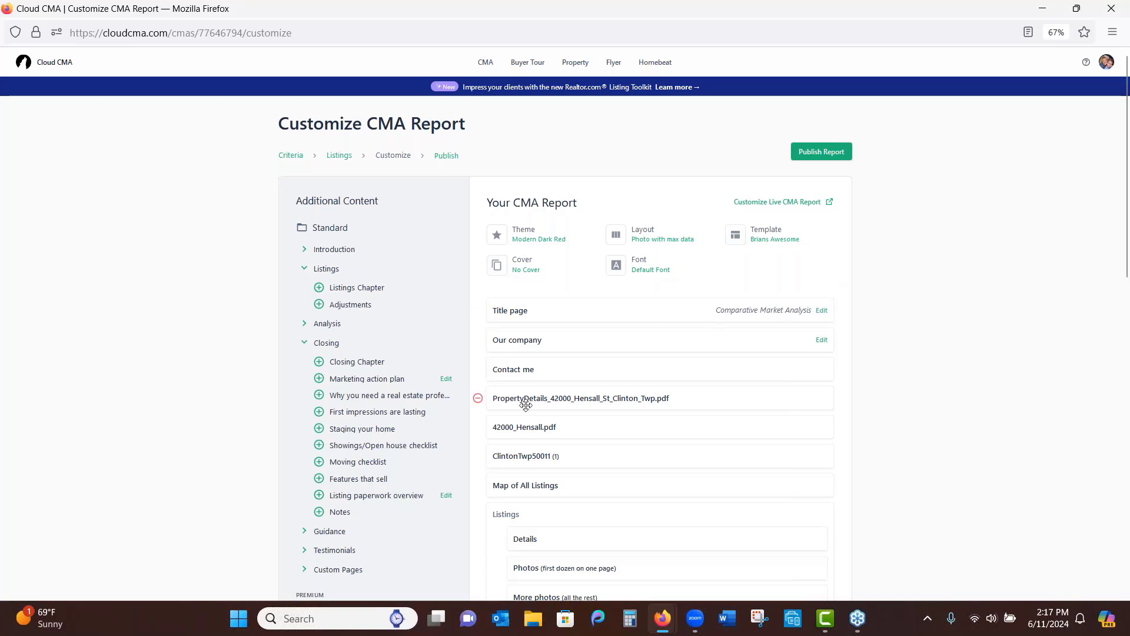
mouse_move(481, 404)
left_click(478, 399)
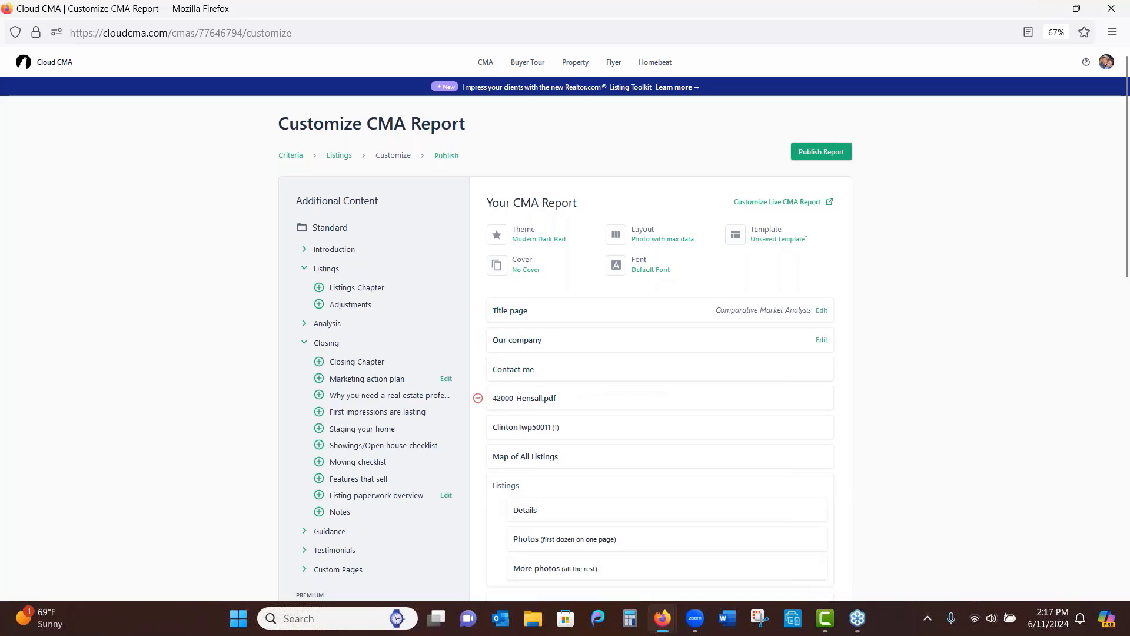
left_click(478, 399)
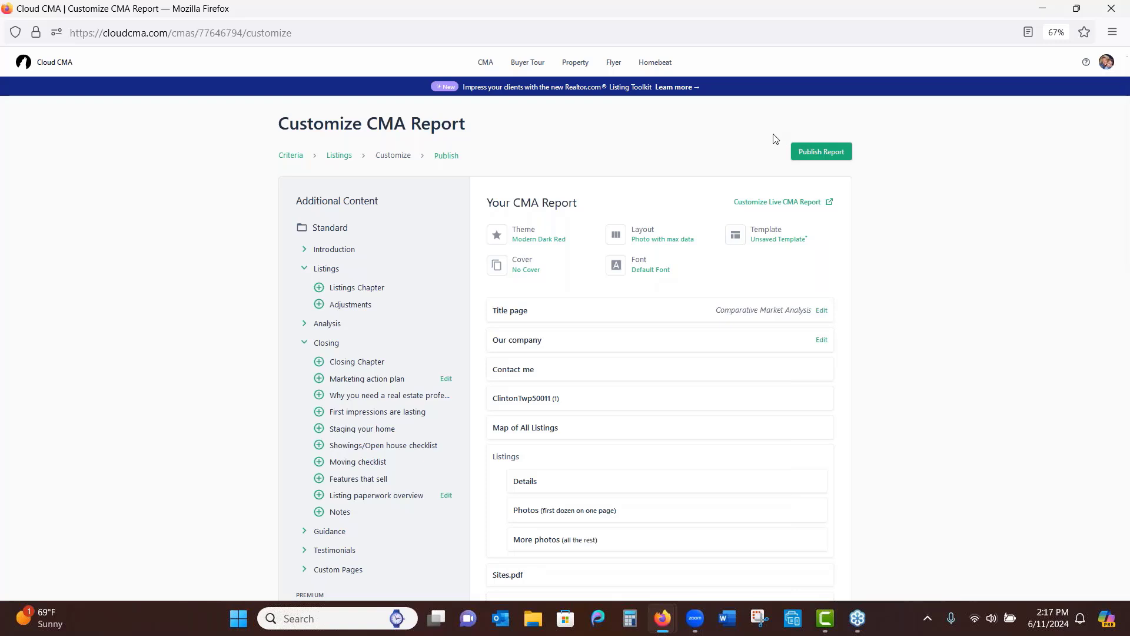
Publish the CMA report and switch to the TransactionDesk seller proceeds form
left_click(812, 155)
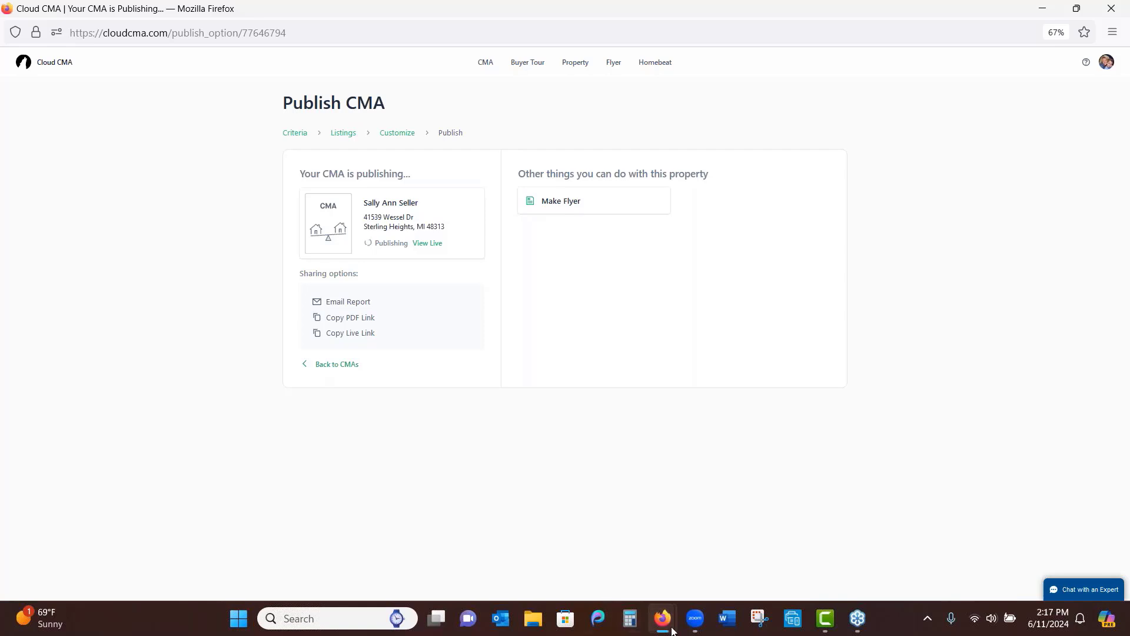
mouse_move(669, 630)
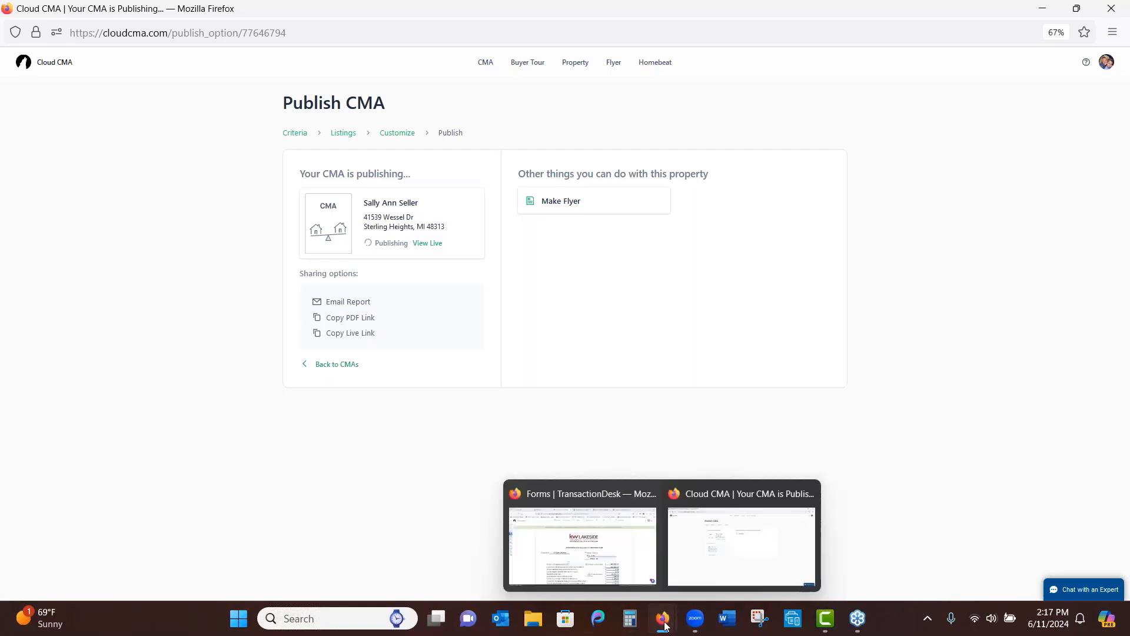
left_click(608, 559)
left_click(979, 49)
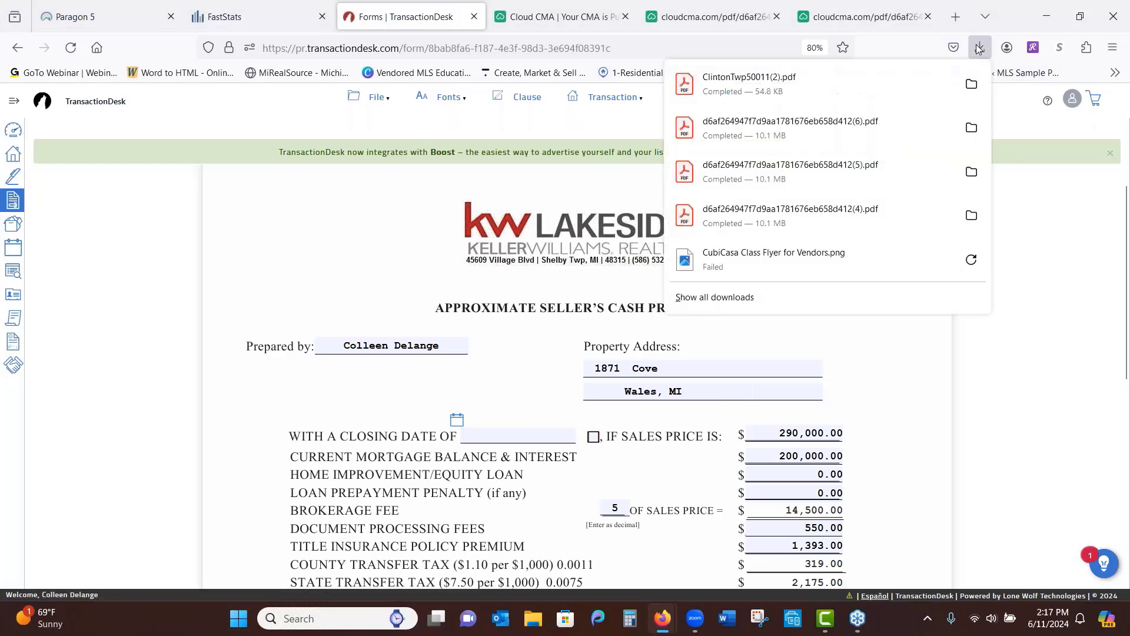
left_click(844, 124)
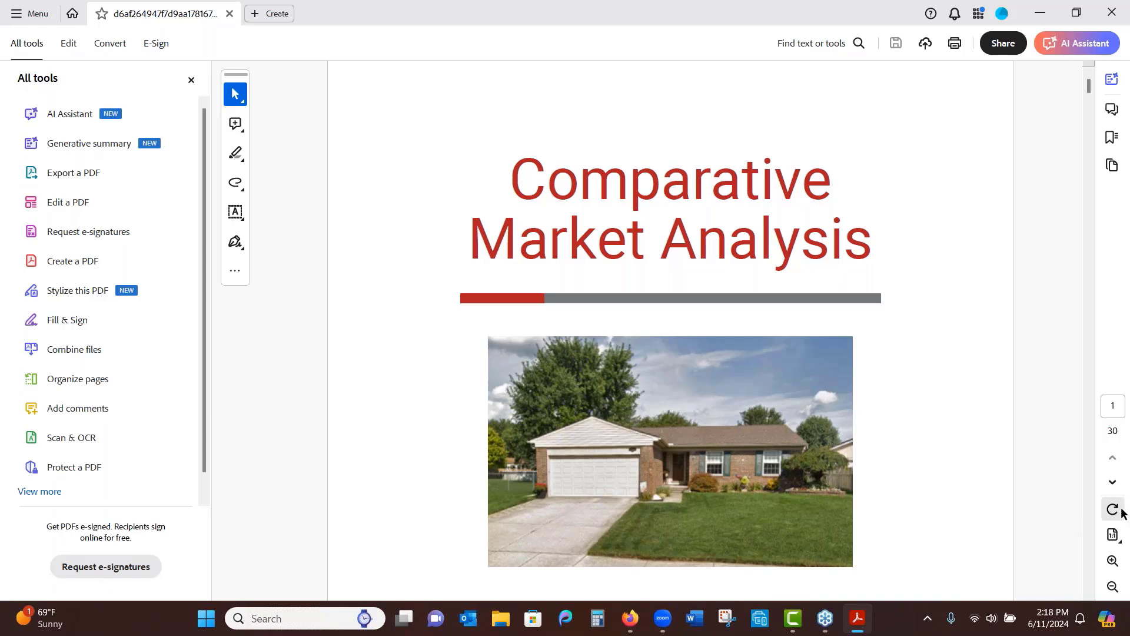
left_click(1121, 541)
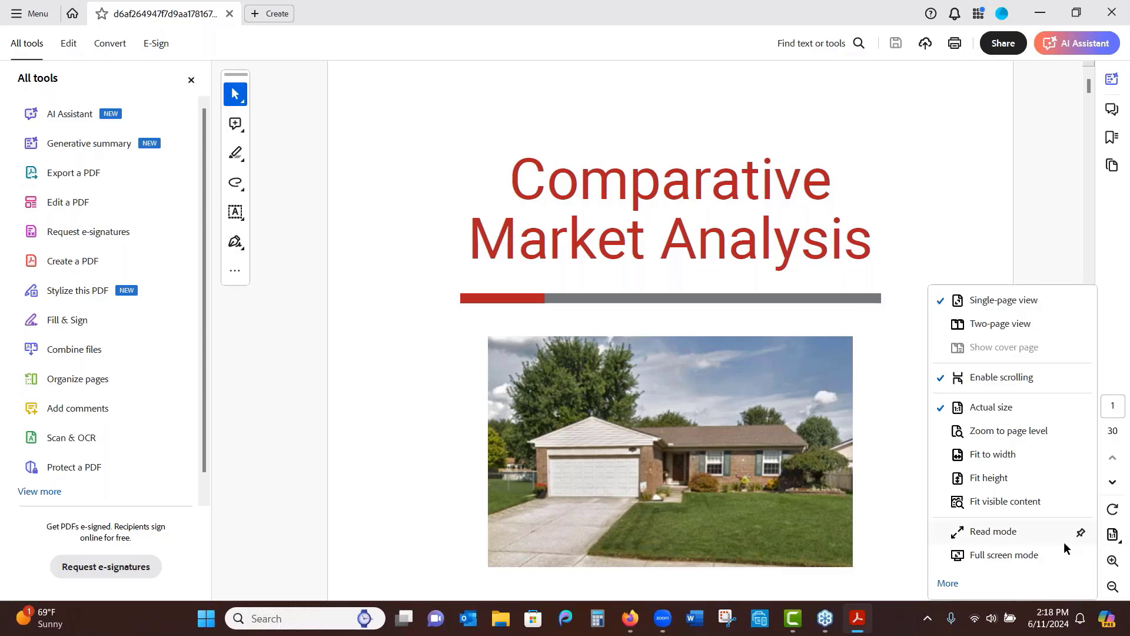
left_click(1014, 556)
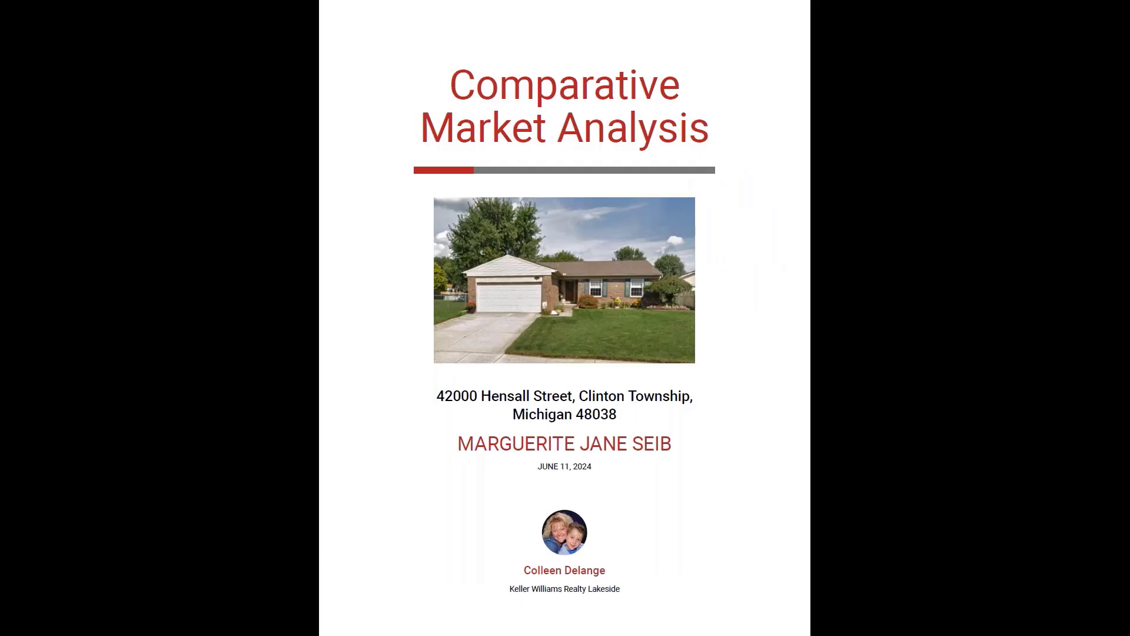
key("Escape")
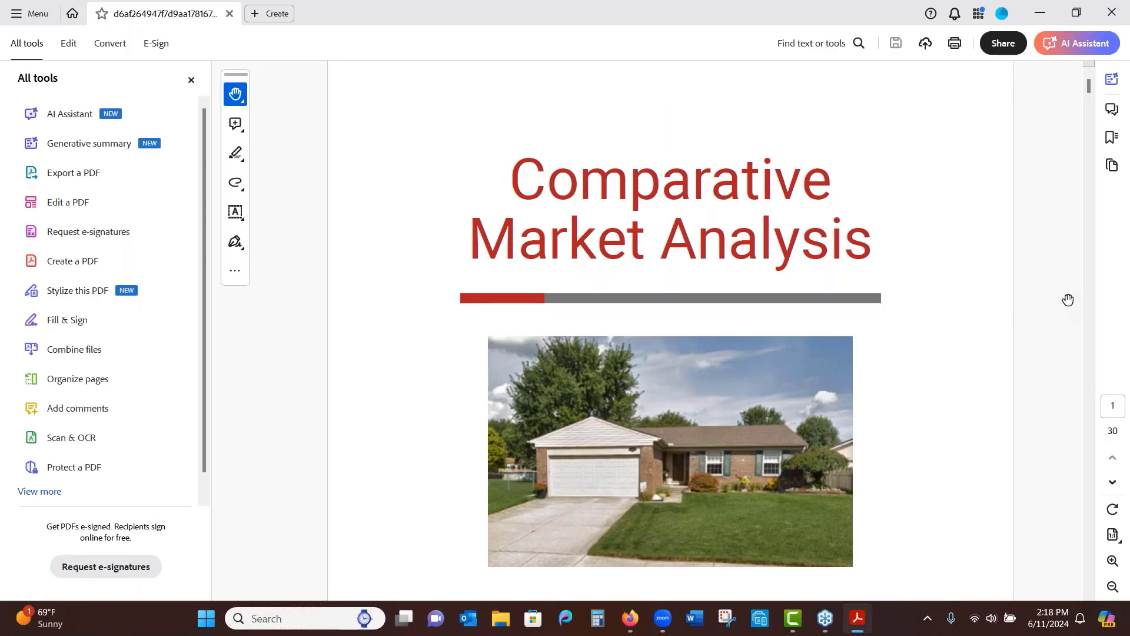
left_click(1125, 9)
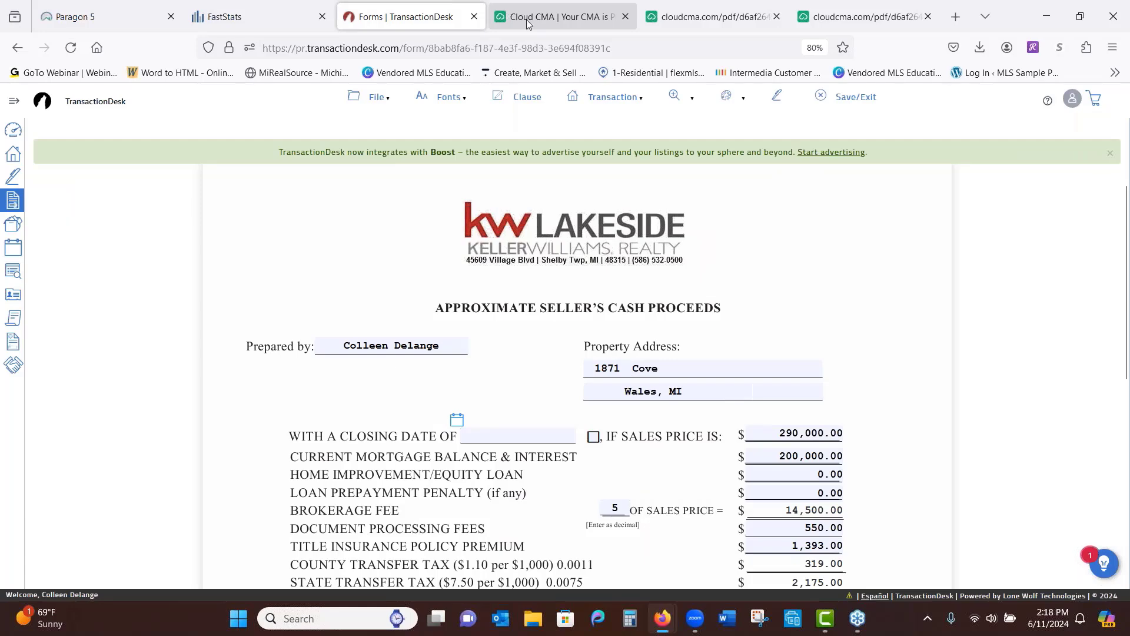
Open the Wessel Dr CMA report from the CMA list as a live presentation
left_click(506, 13)
left_click(475, 105)
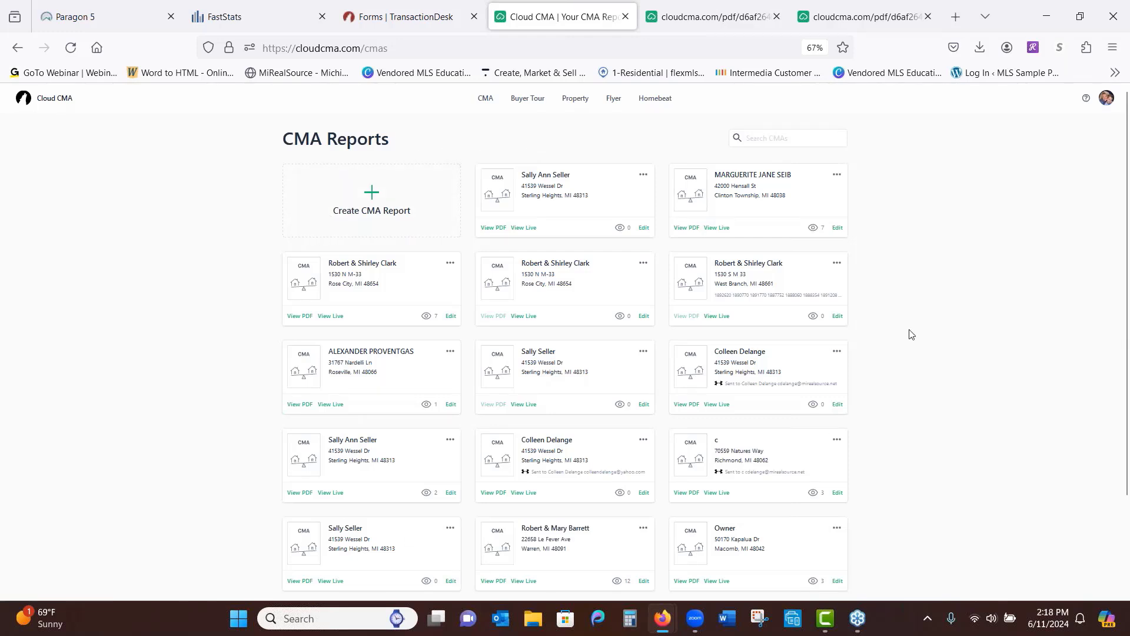
left_click(523, 228)
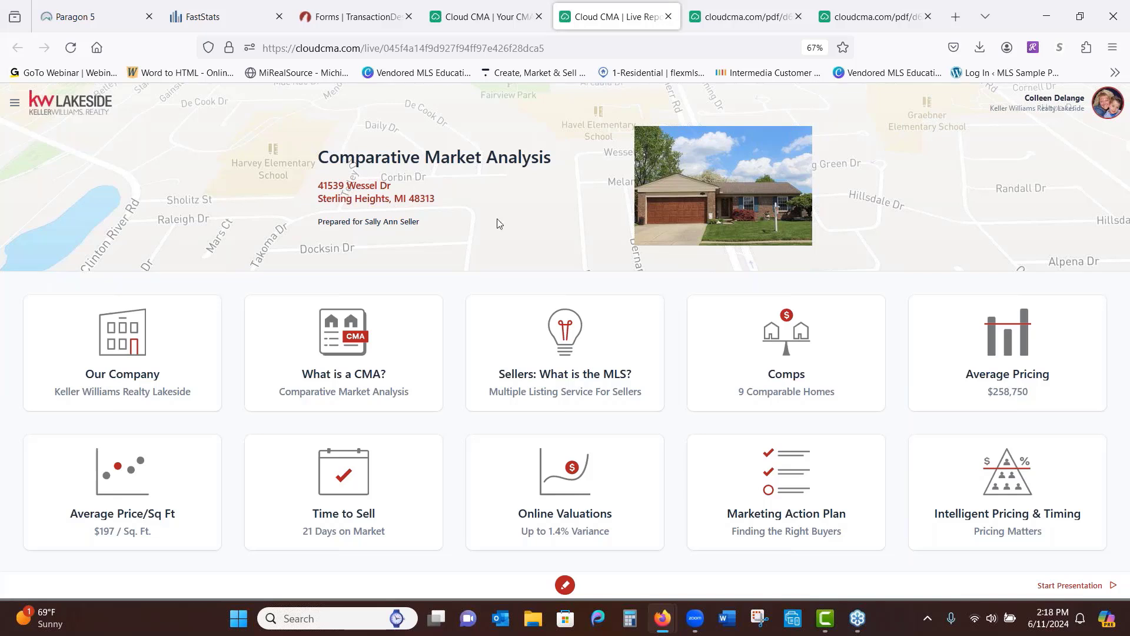
left_click(16, 105)
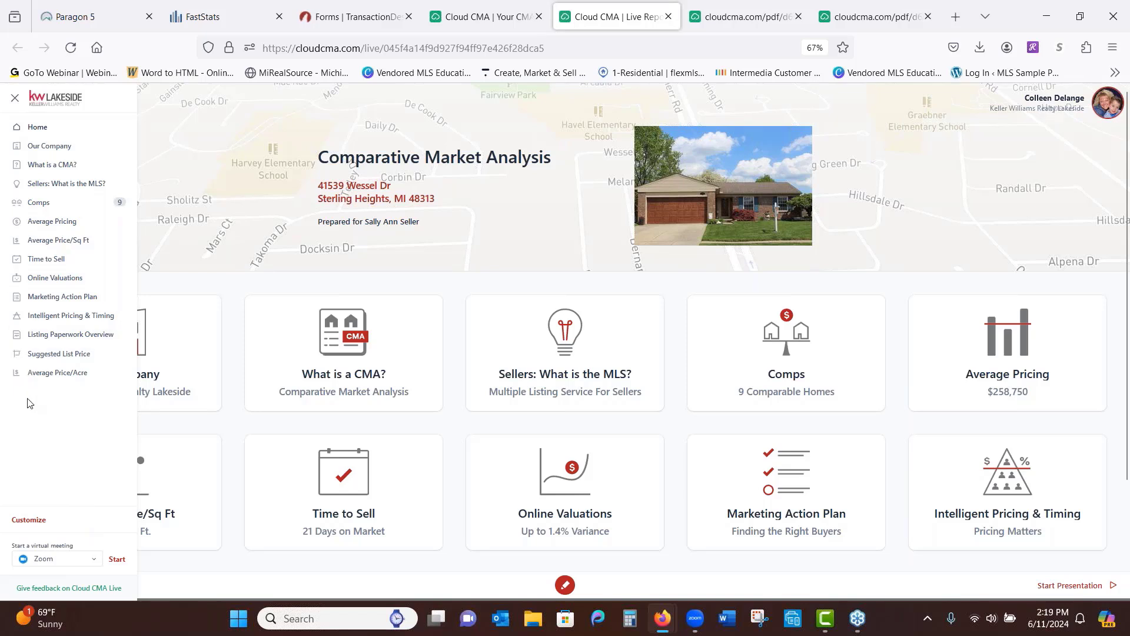
left_click(93, 563)
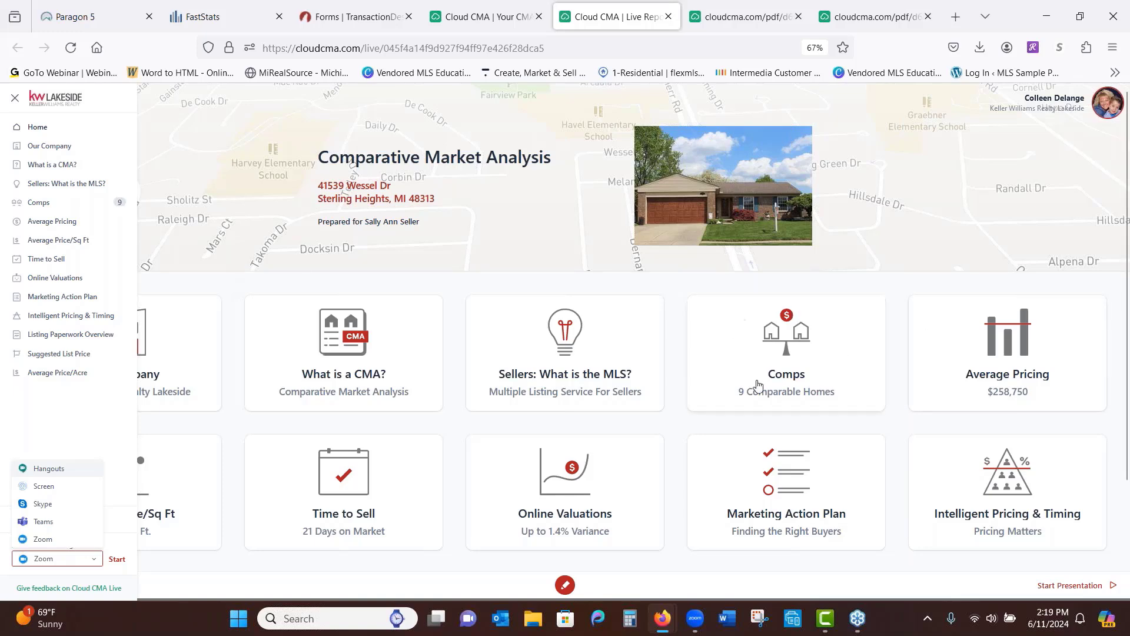
left_click(824, 360)
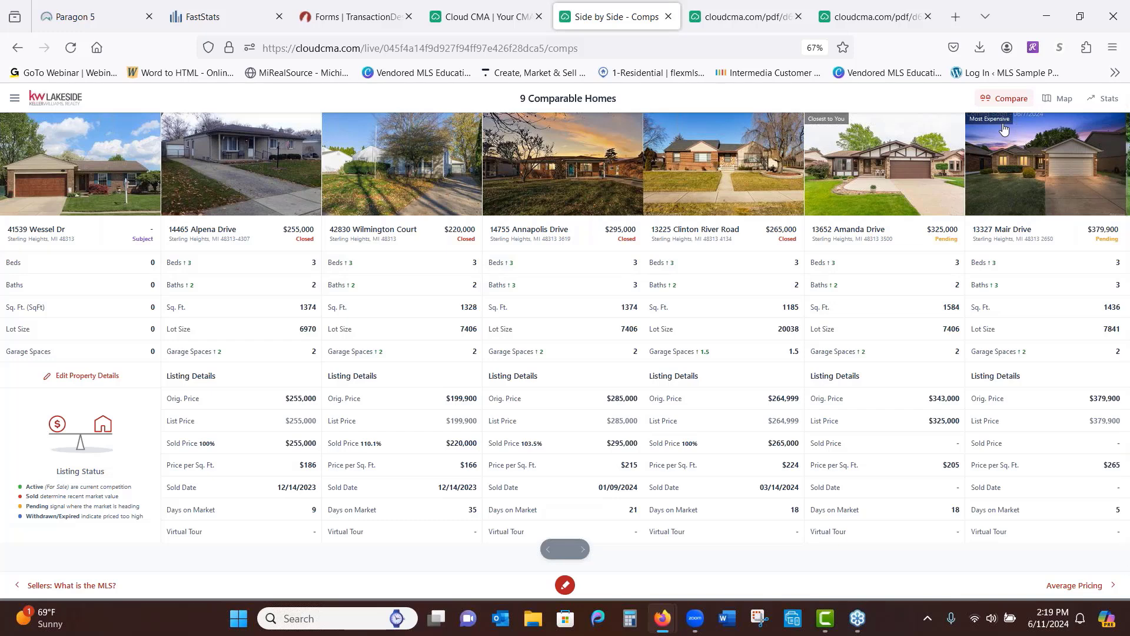
left_click(1056, 100)
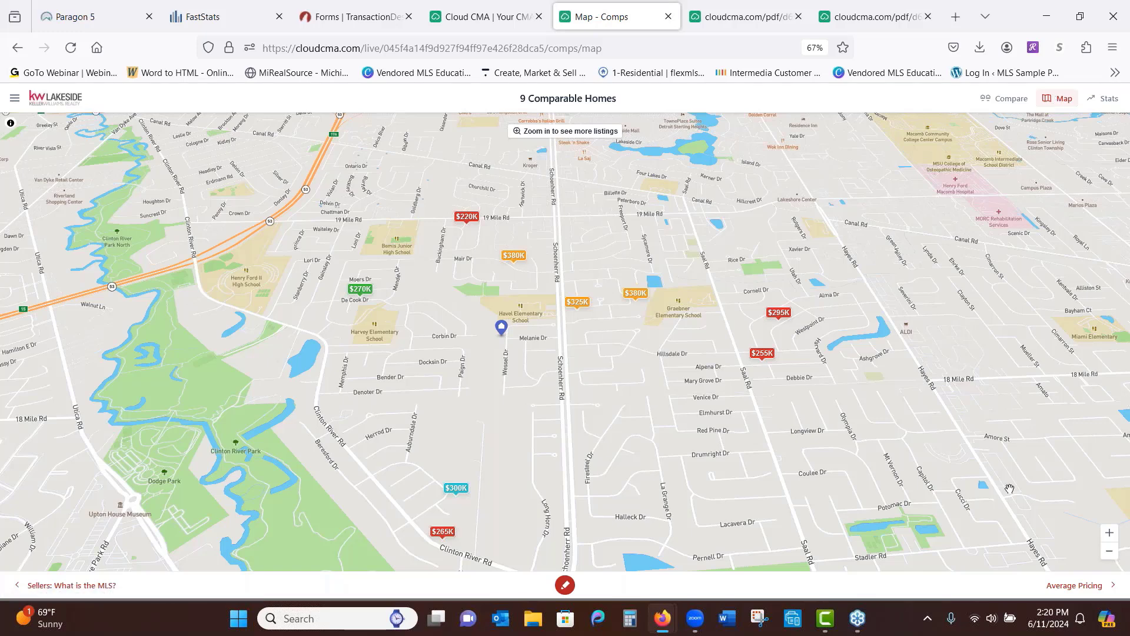
left_click(1112, 536)
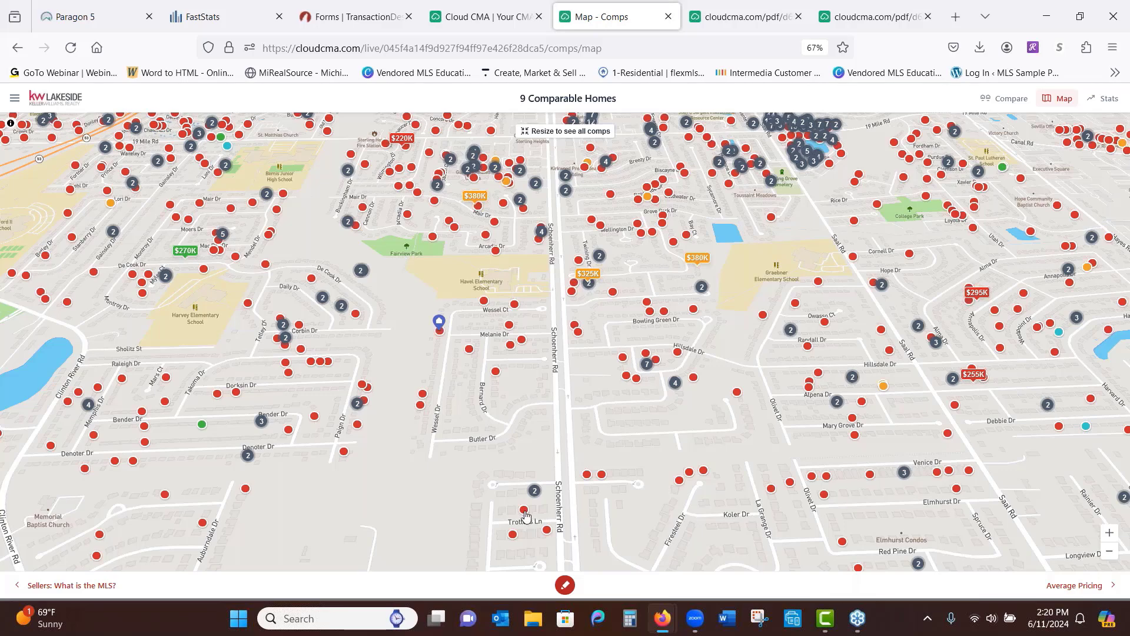
left_click(524, 511)
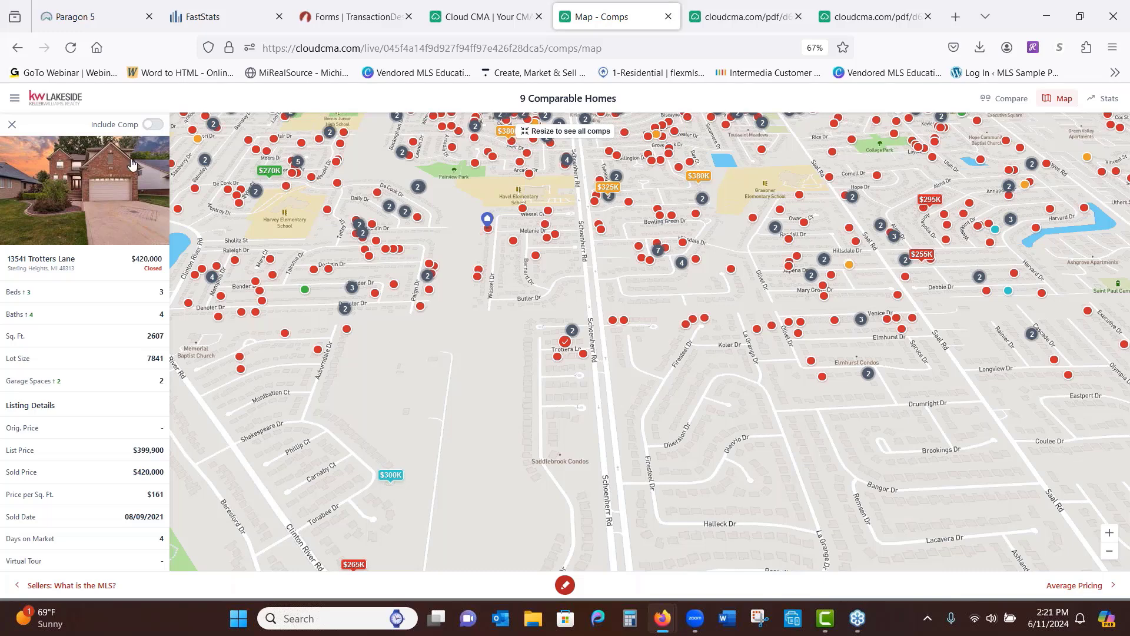
left_click(152, 126)
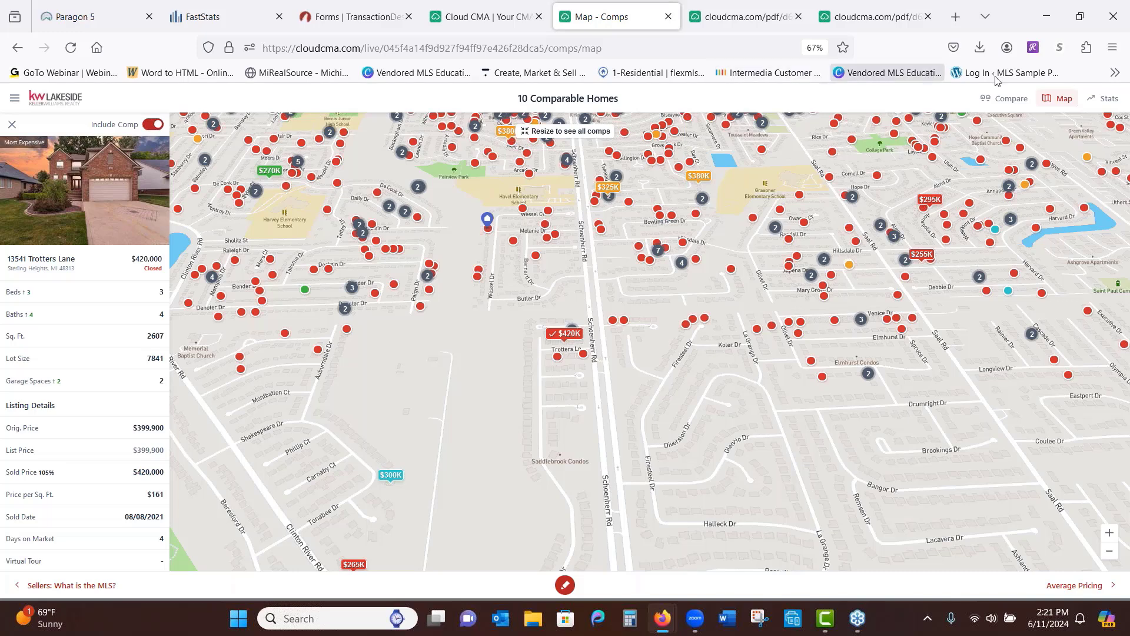
left_click(1012, 99)
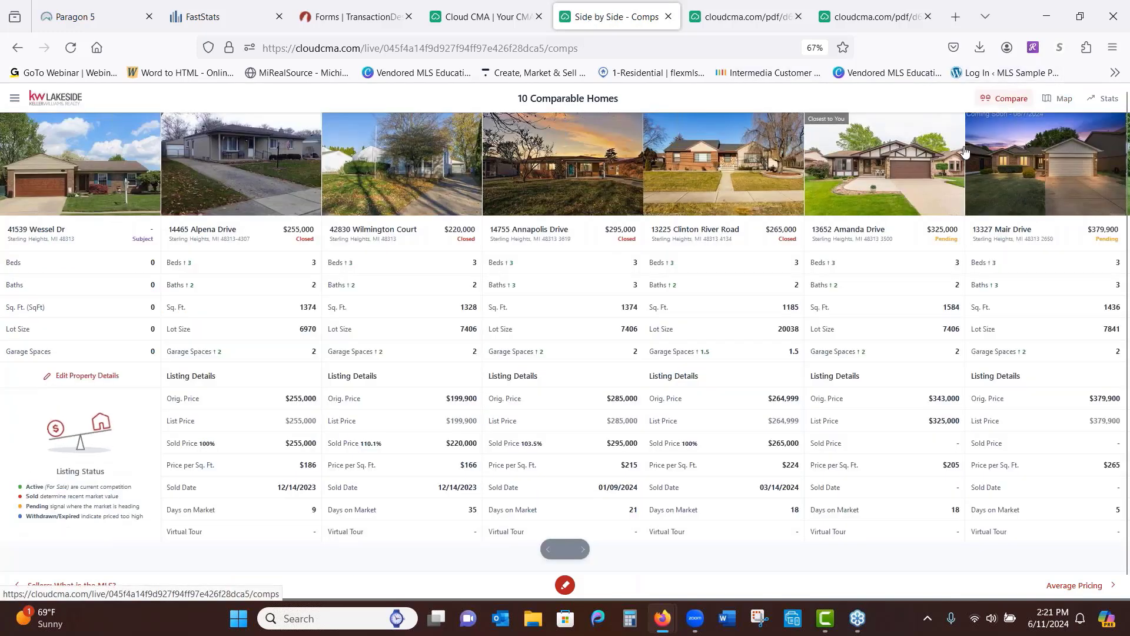
left_click(582, 550)
left_click(583, 550)
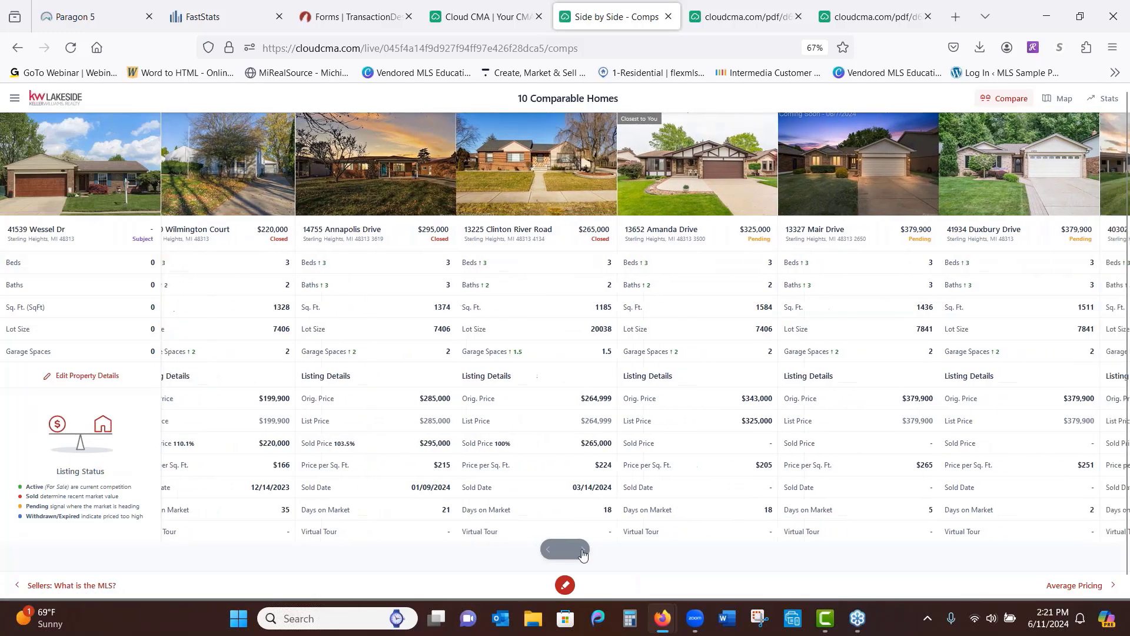
left_click(582, 550)
left_click(583, 549)
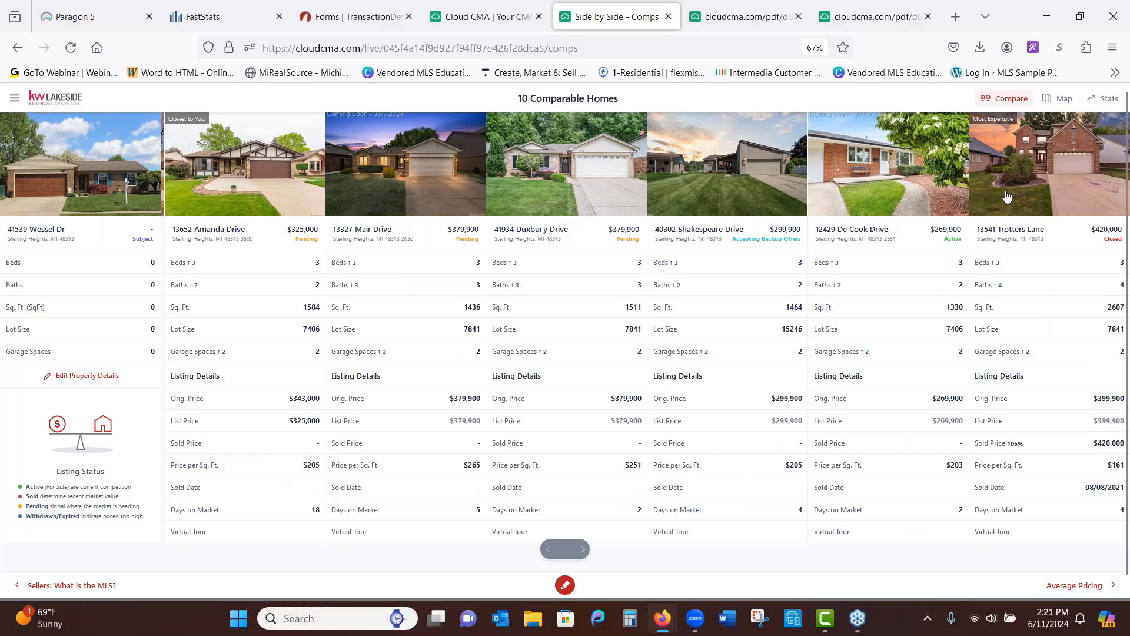
left_click(1109, 99)
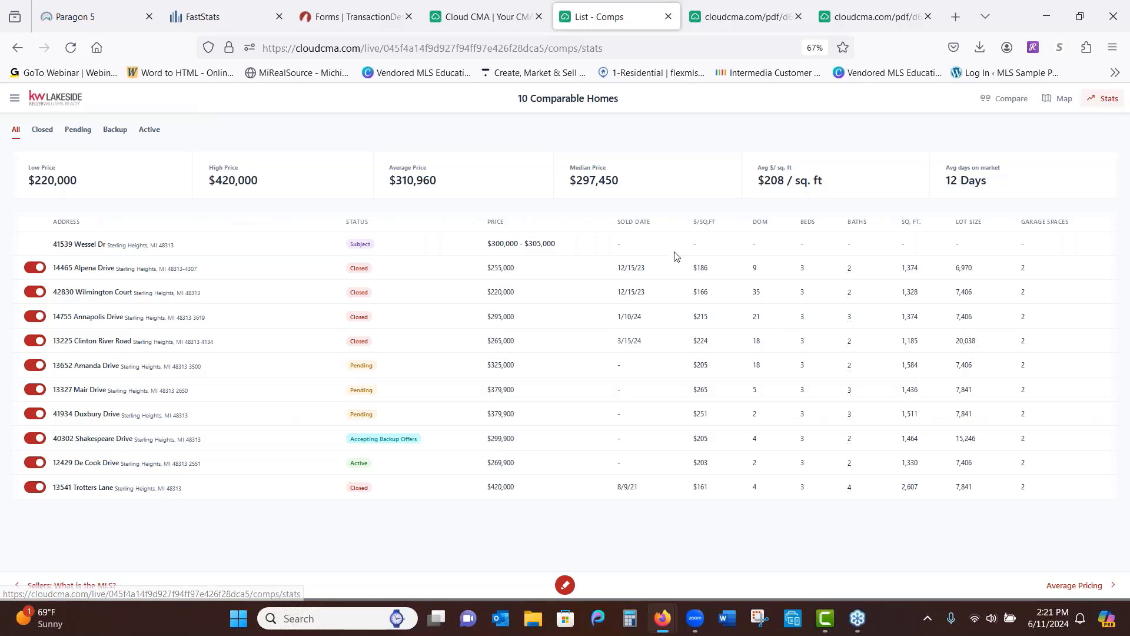
left_click(38, 344)
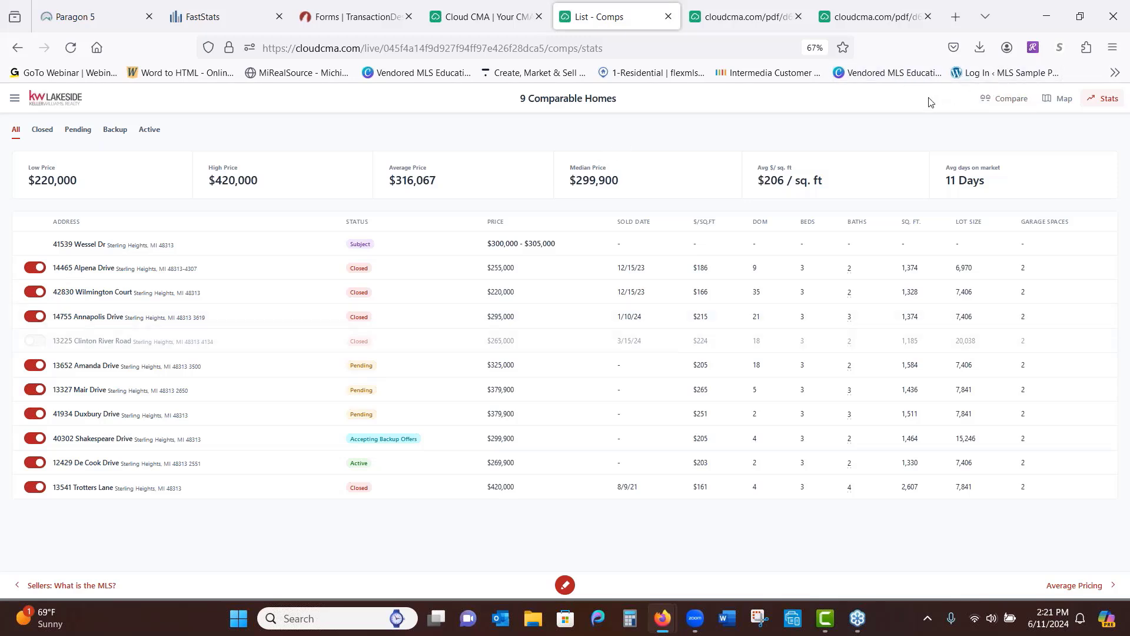
Close the List - Comps live report tab to get back to the CMA Reports list
left_click(14, 100)
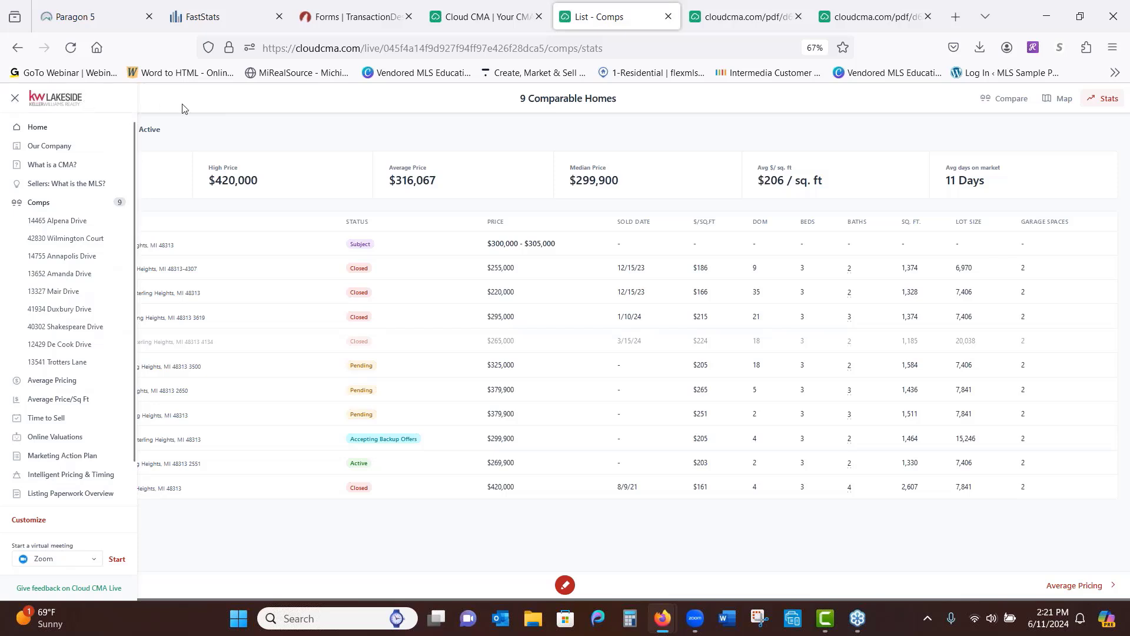
left_click(669, 16)
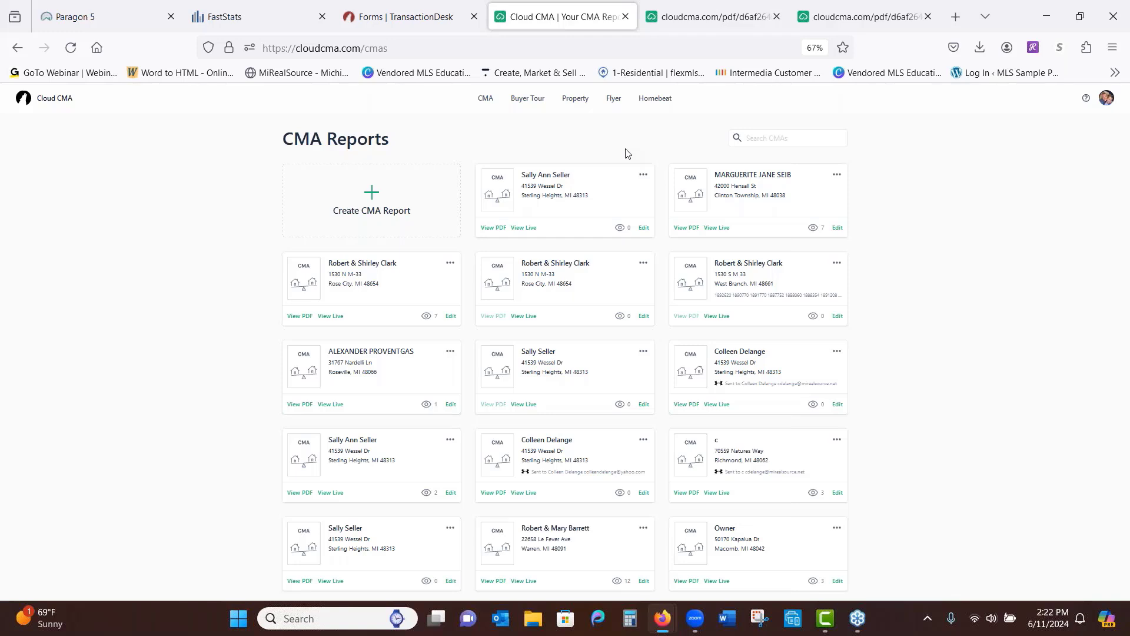
In Custom Pages settings, preview the Agent Resume page, then view Condition_of_Property.pdf and Sold_Info.pdf
left_click(1105, 103)
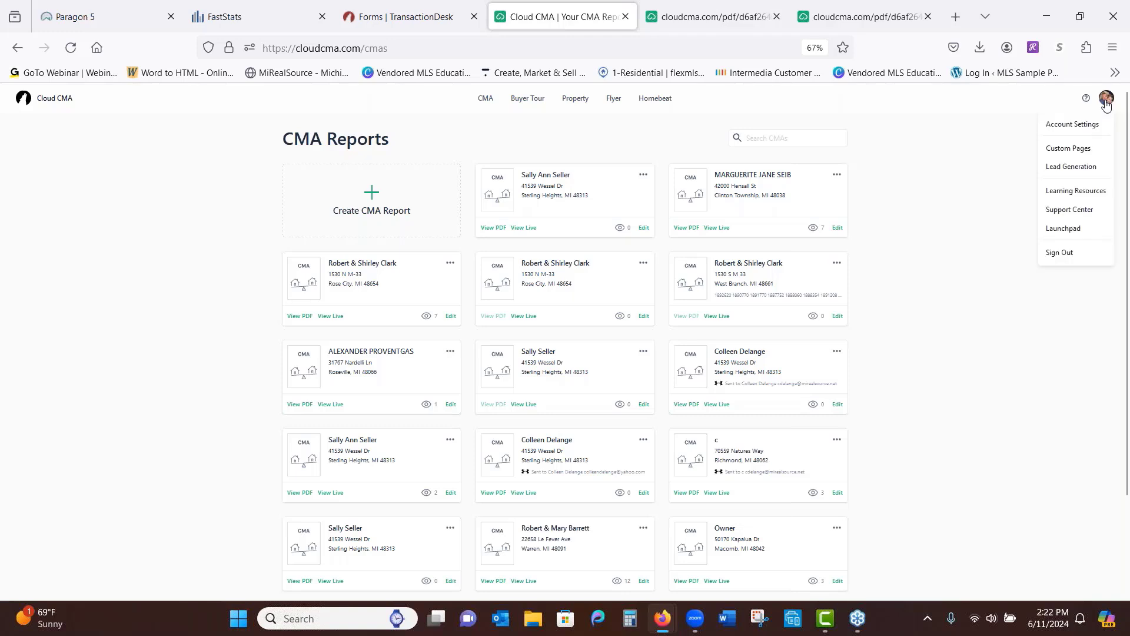
left_click(1059, 154)
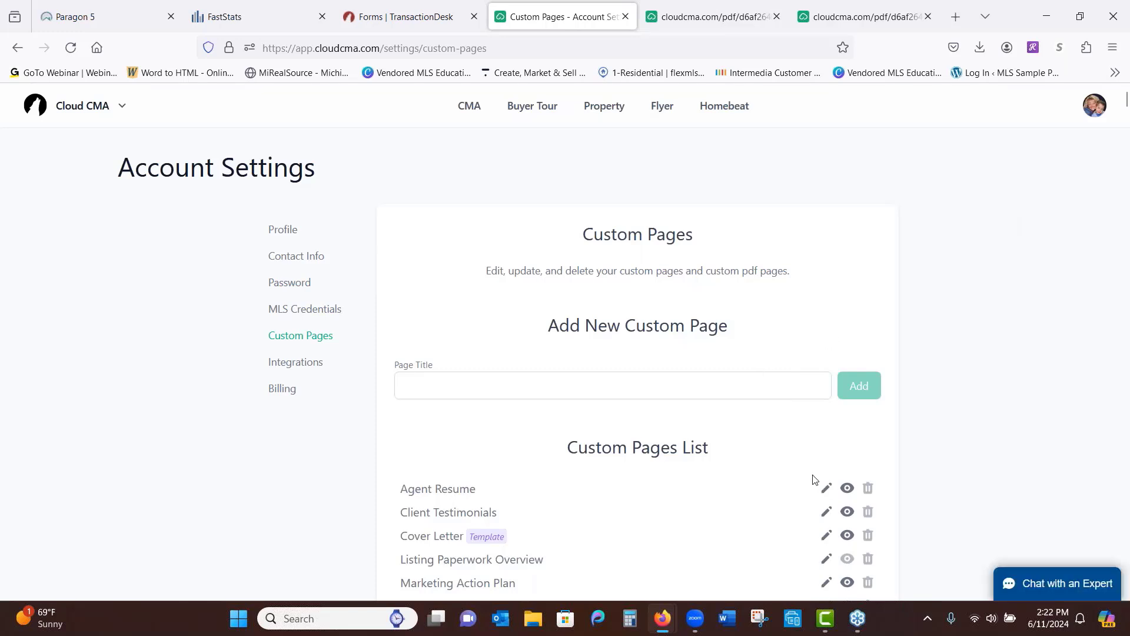
left_click(825, 490)
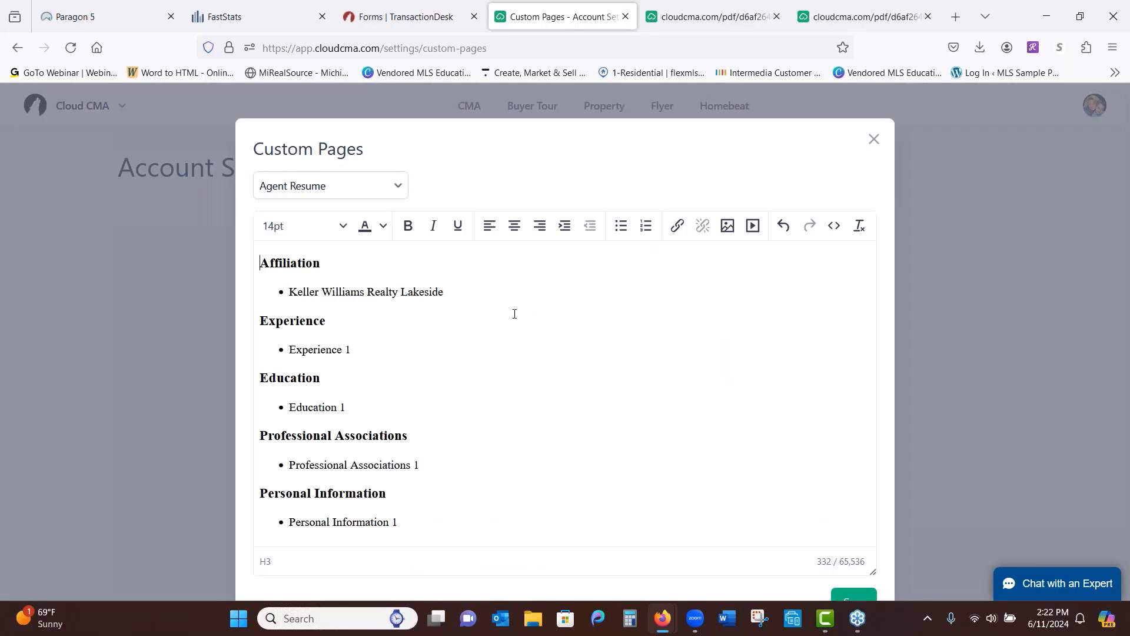
left_click(875, 140)
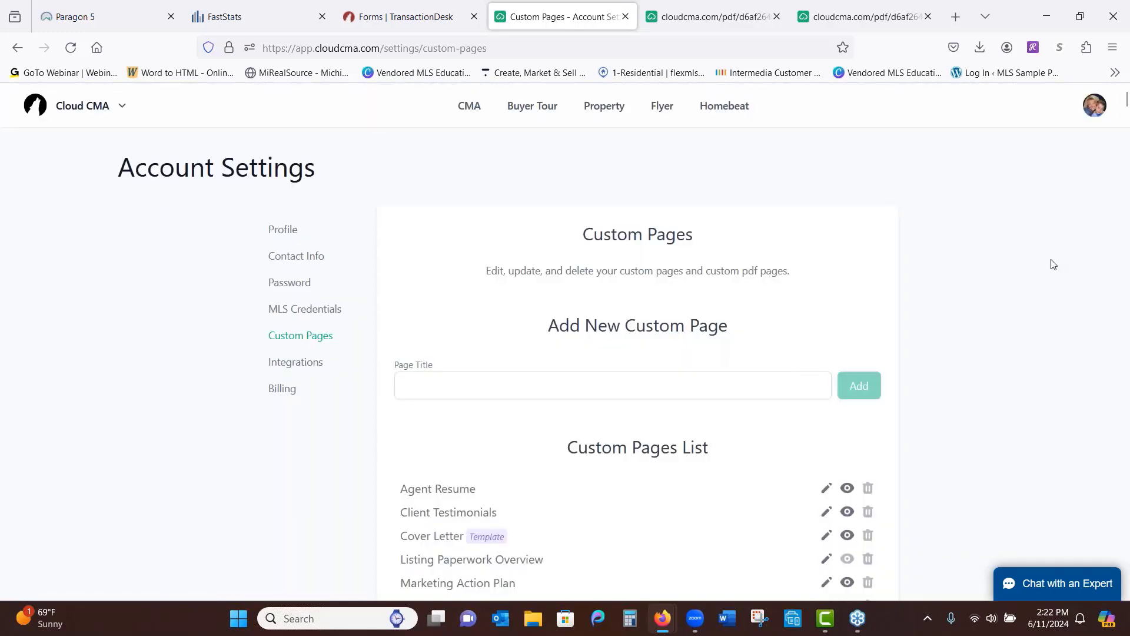
scroll(1046, 377, "down", 8)
scroll(1045, 378, "down", 3)
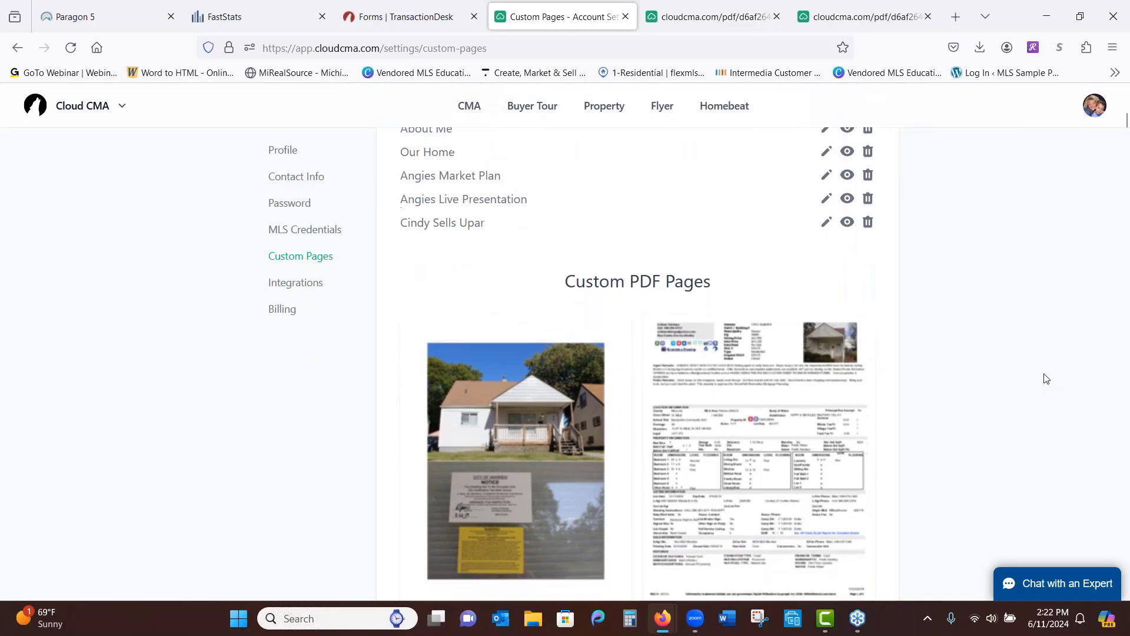
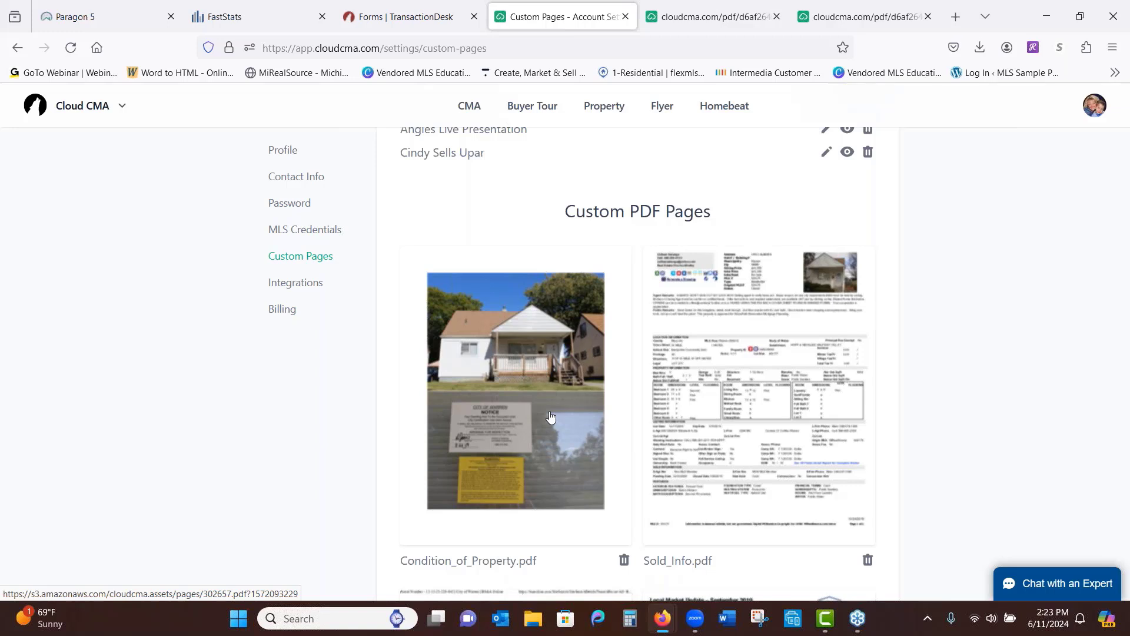
Upload the Addendum_-_Amendment PDF from the property folder as a custom page, then open CMA Reports
scroll(1036, 340, "down", 2)
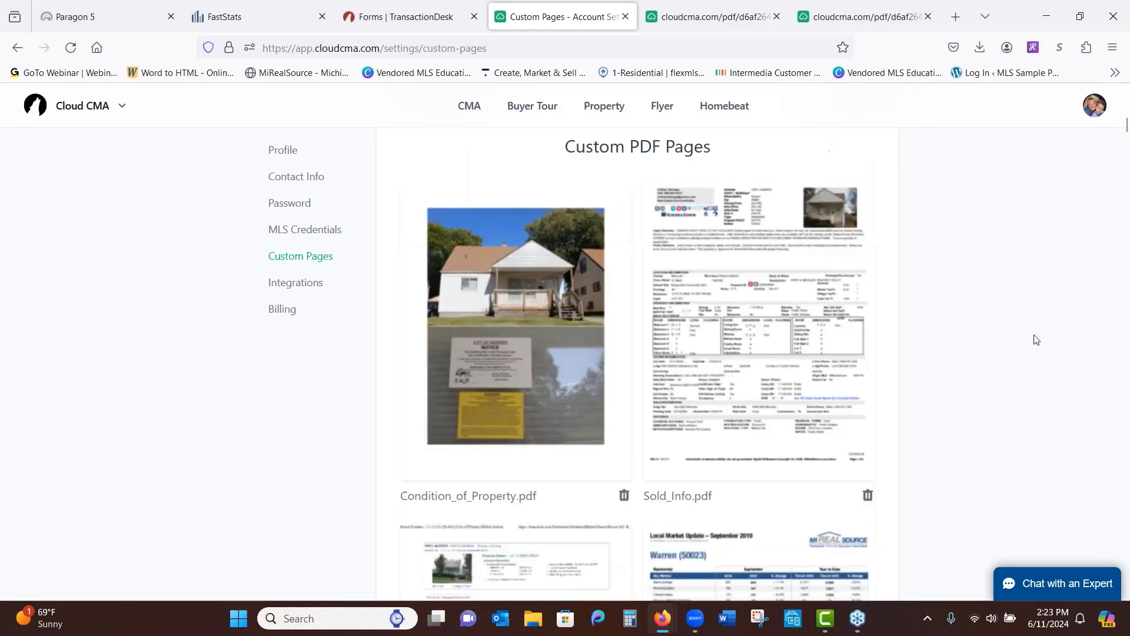
scroll(1035, 340, "down", 10)
scroll(1016, 456, "up", 2)
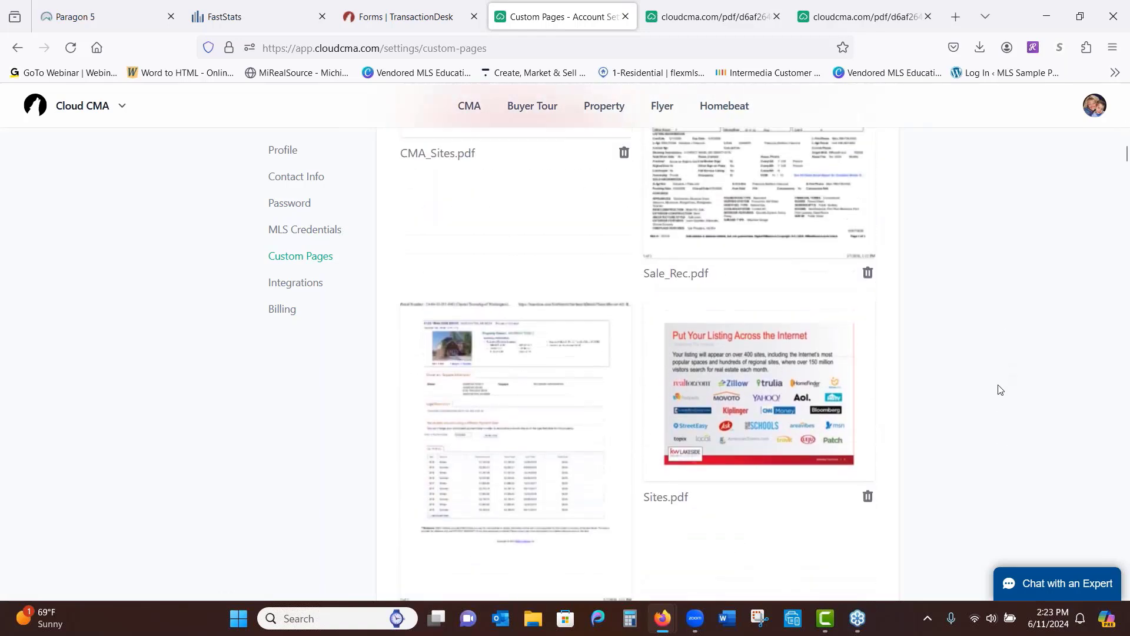
scroll(998, 390, "up", 6)
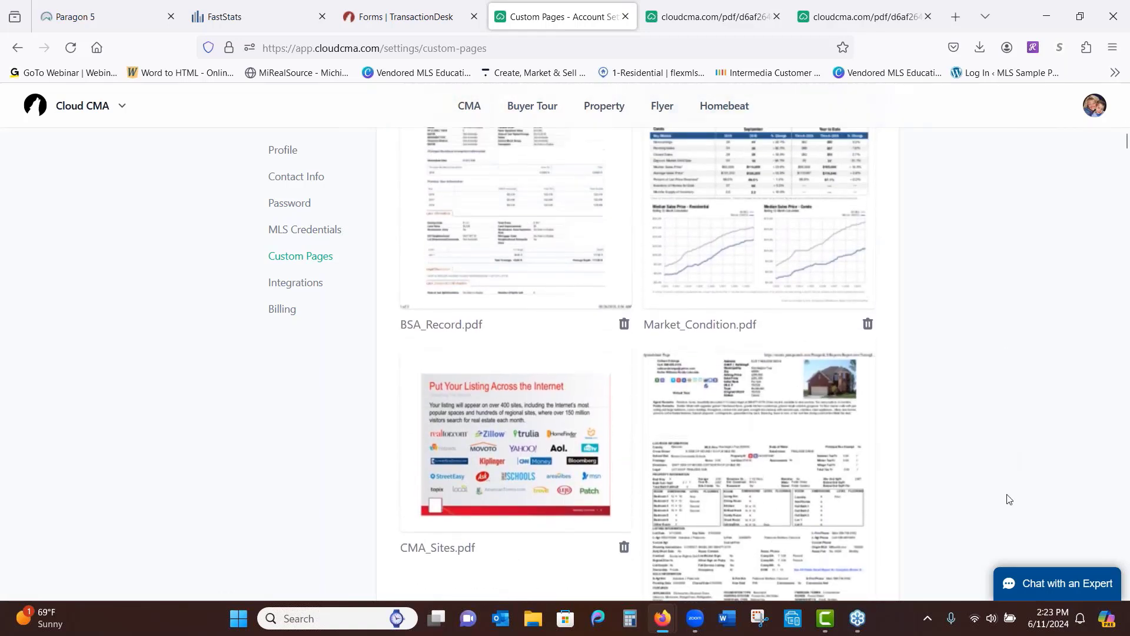
scroll(1009, 459, "up", 3)
scroll(1030, 383, "down", 4)
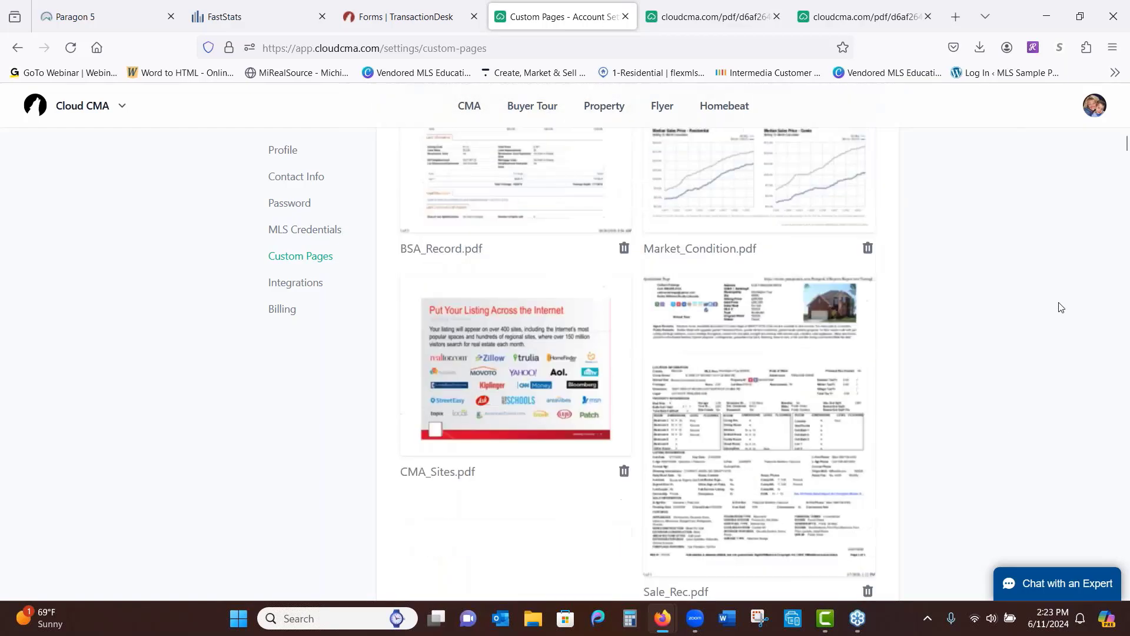
scroll(1059, 315, "down", 10)
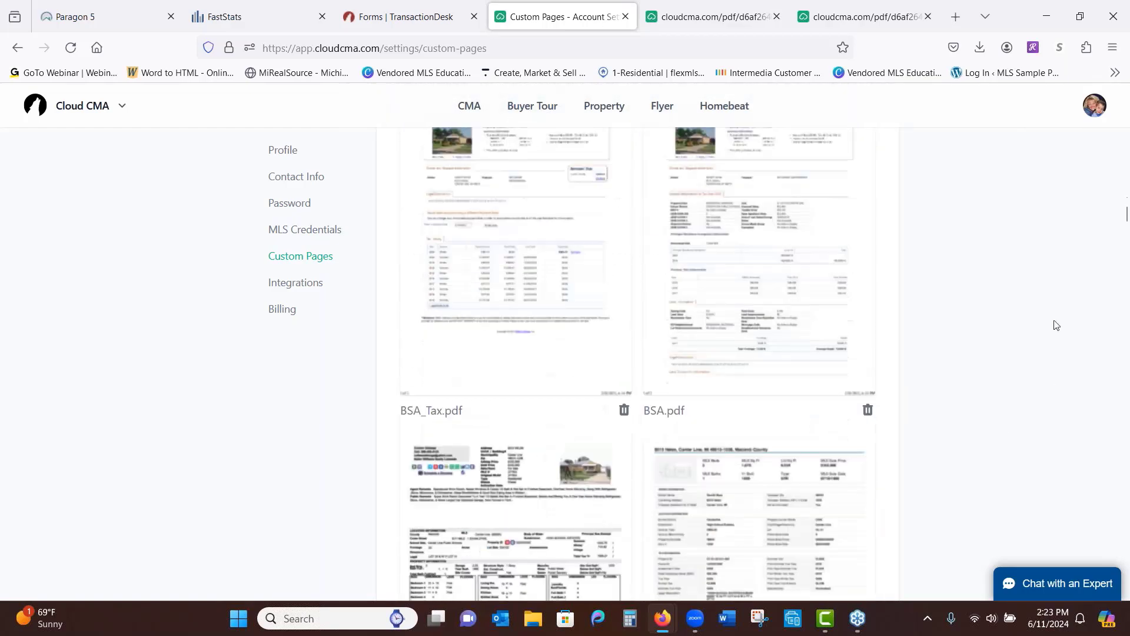
scroll(1057, 325, "down", 15)
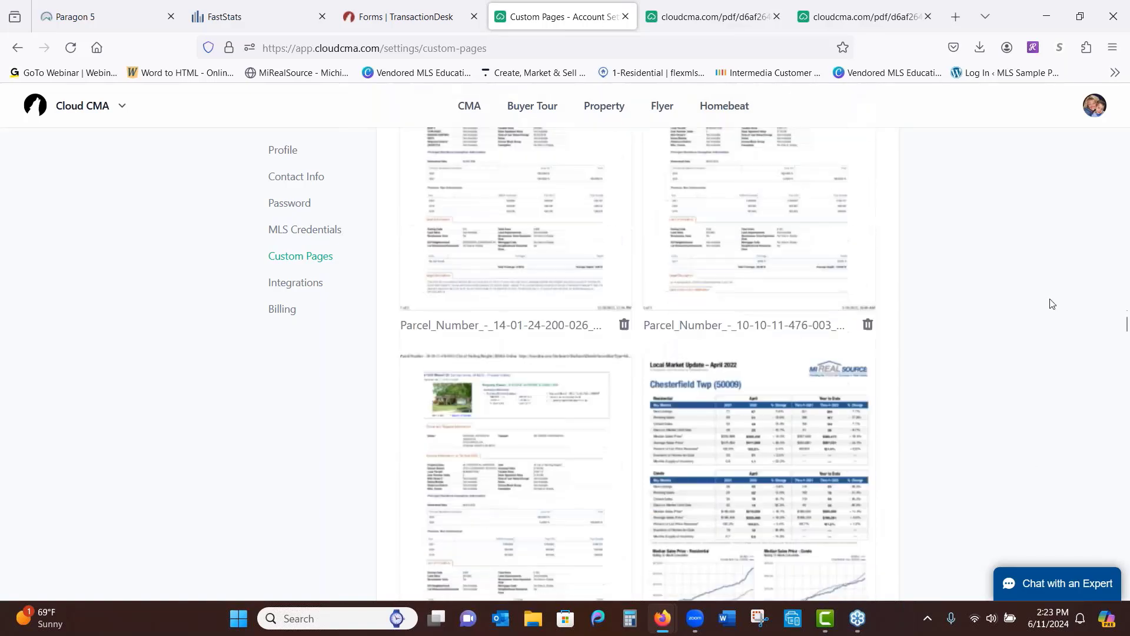
scroll(1051, 304, "down", 15)
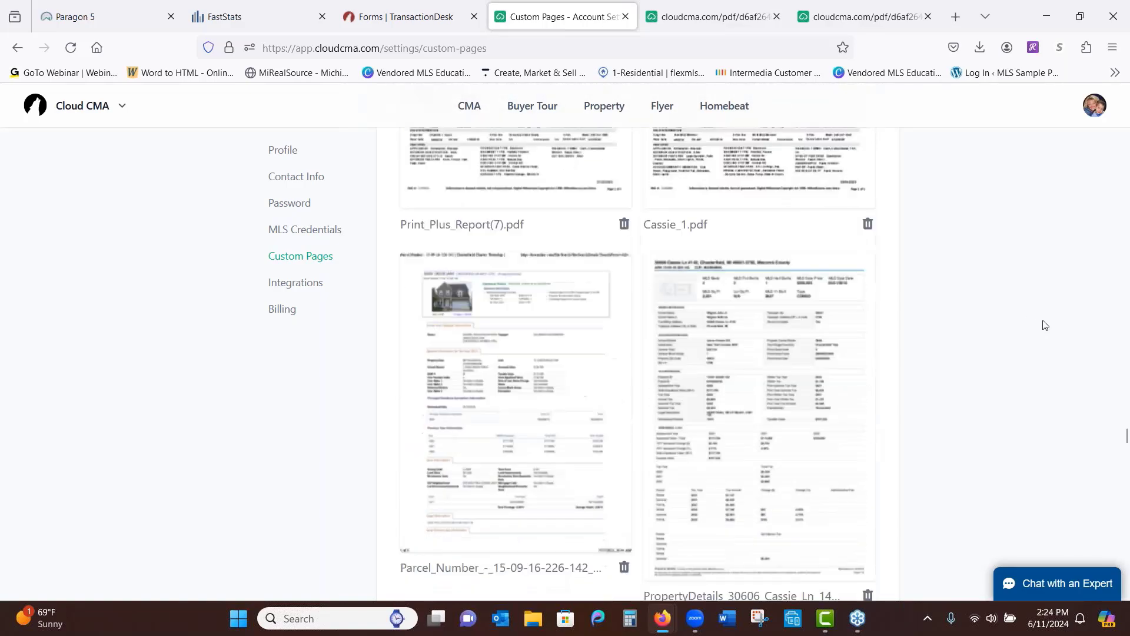
scroll(1044, 325, "down", 15)
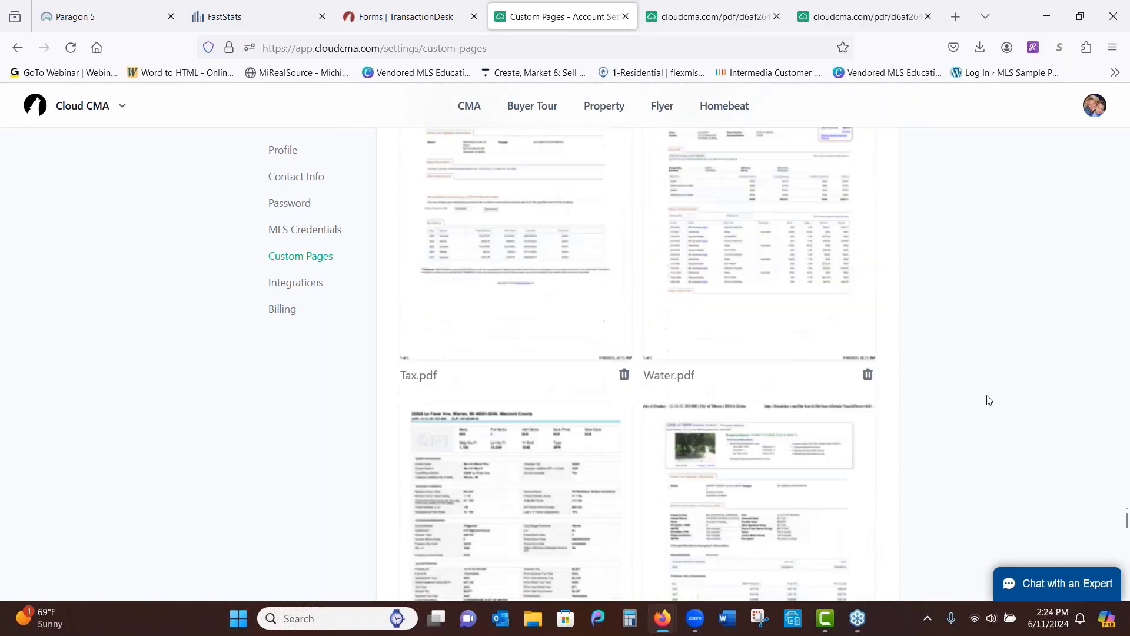
scroll(976, 217, "down", 15)
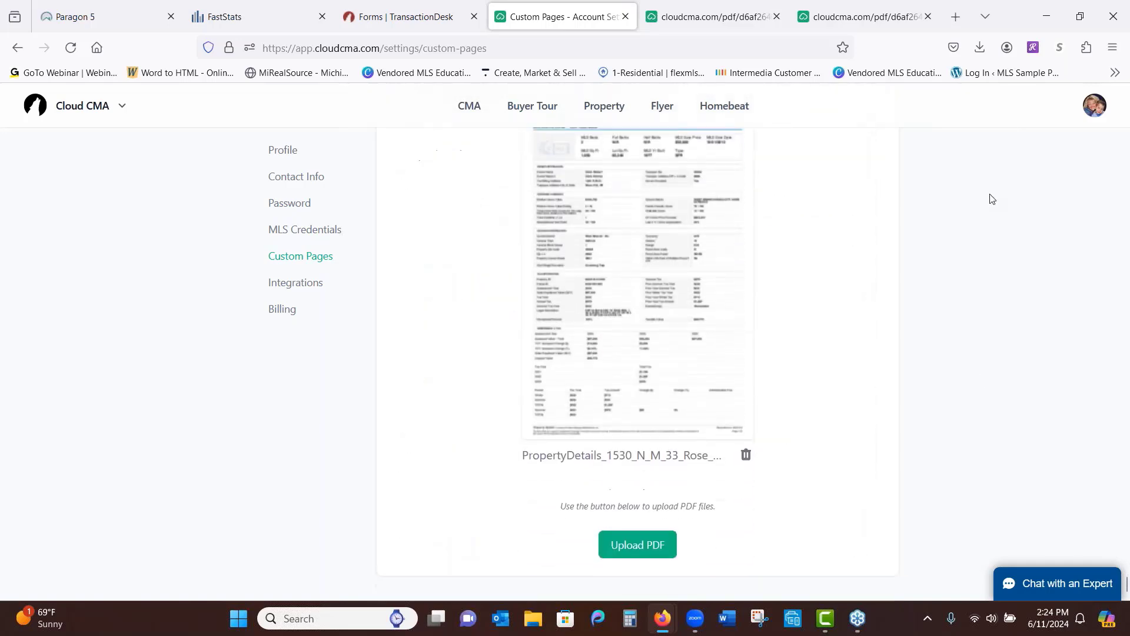
left_click(644, 555)
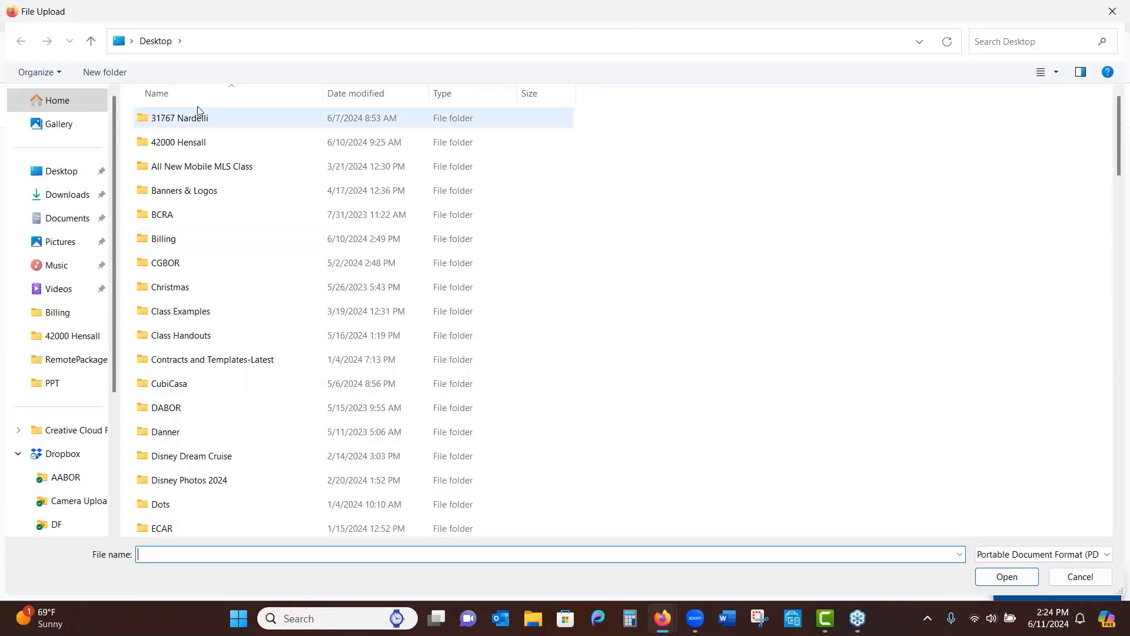
double_click(183, 120)
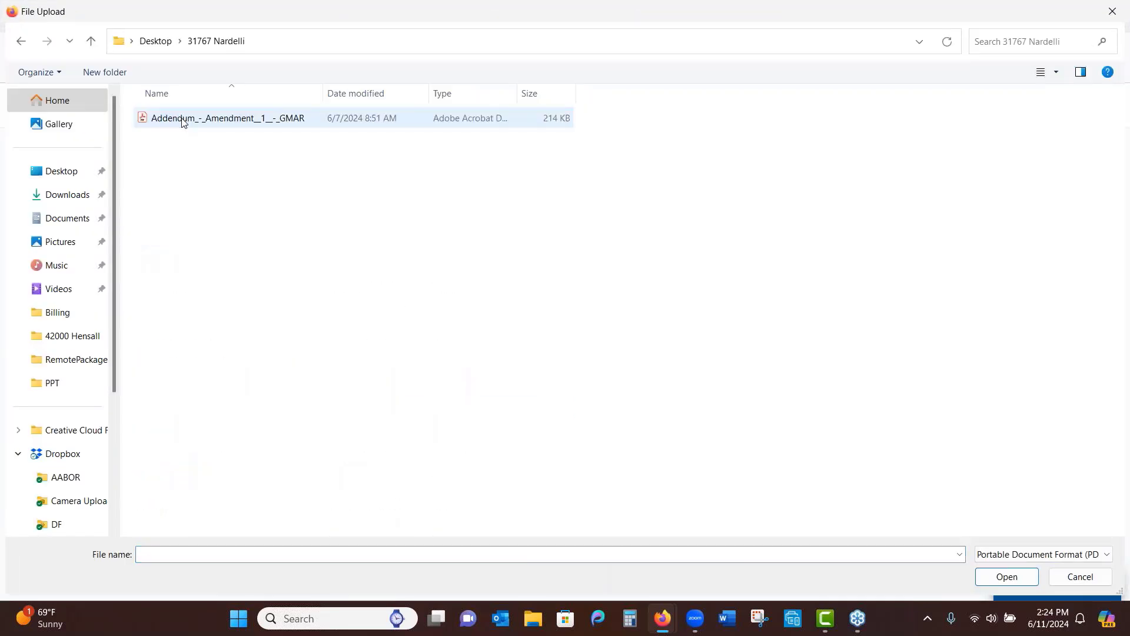
double_click(183, 119)
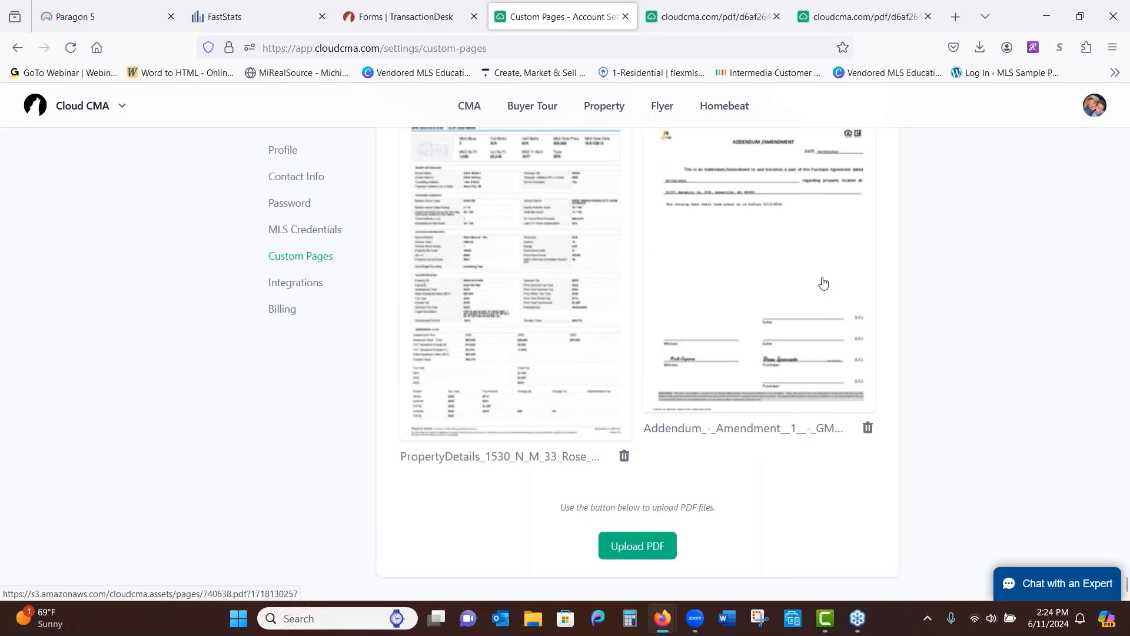
left_click(466, 107)
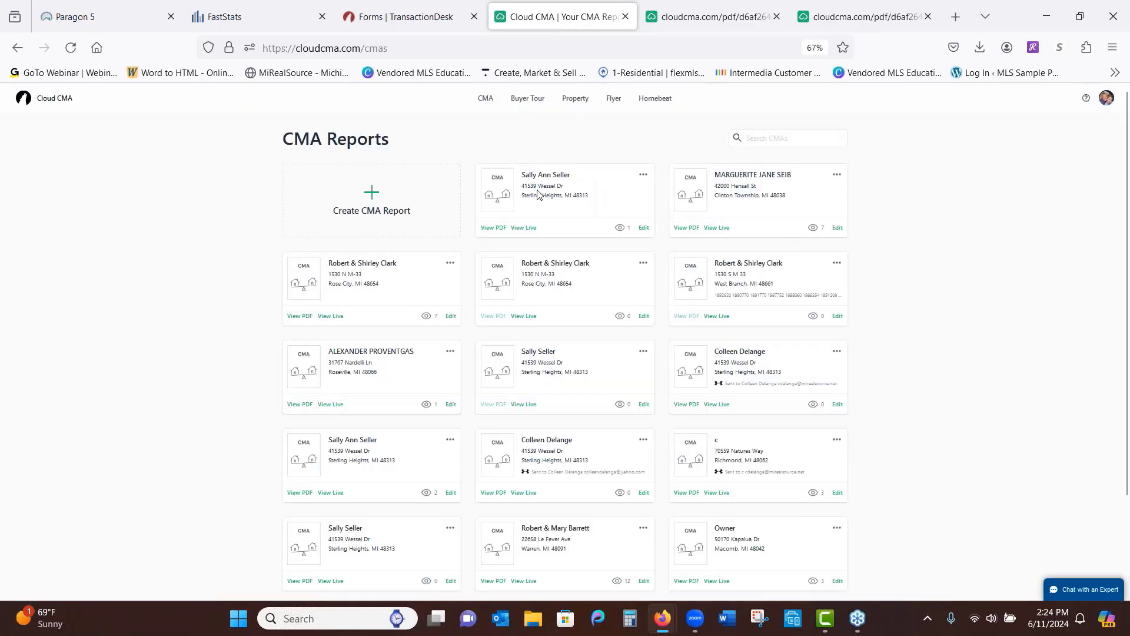
Edit the seller's CMA report and expand the Custom Pages list in Customize
left_click(645, 229)
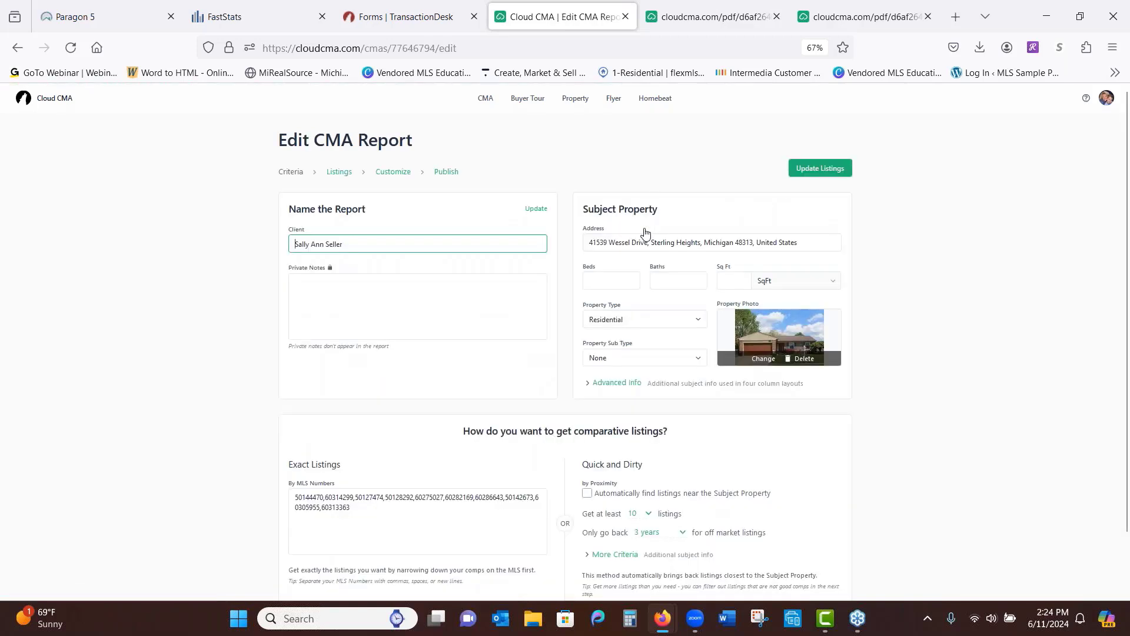
left_click(403, 173)
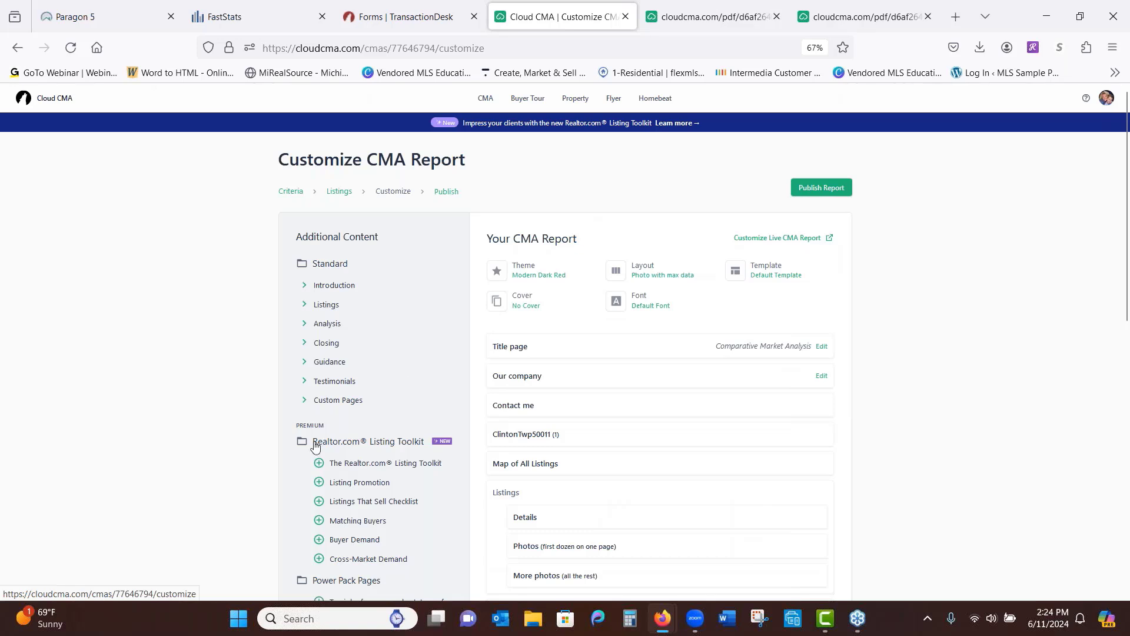
left_click(303, 403)
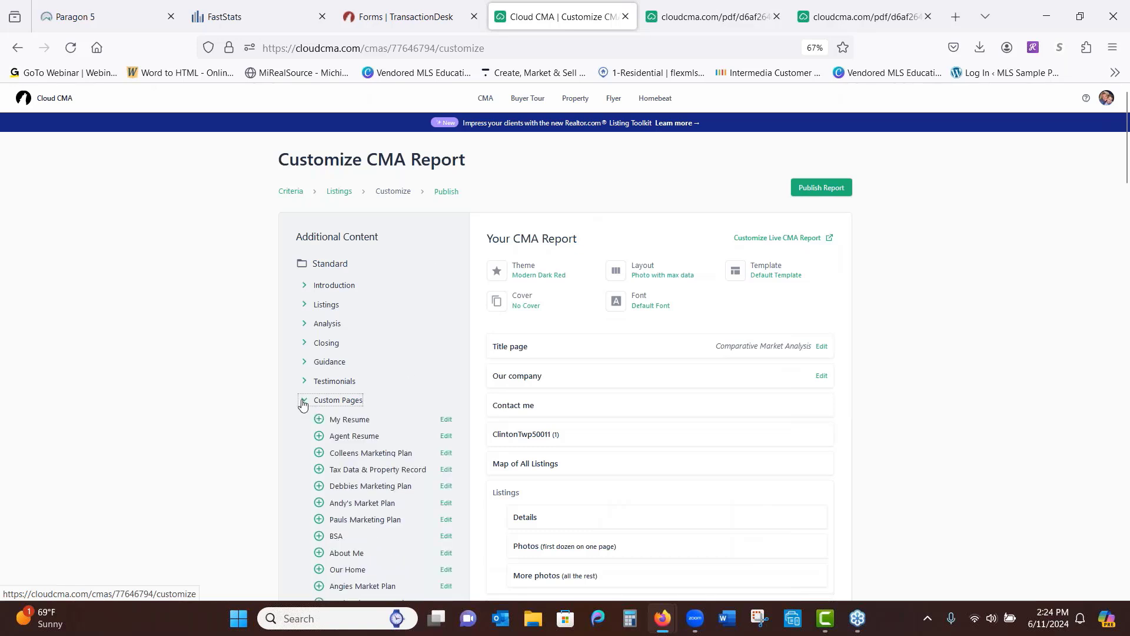
scroll(253, 374, "down", 10)
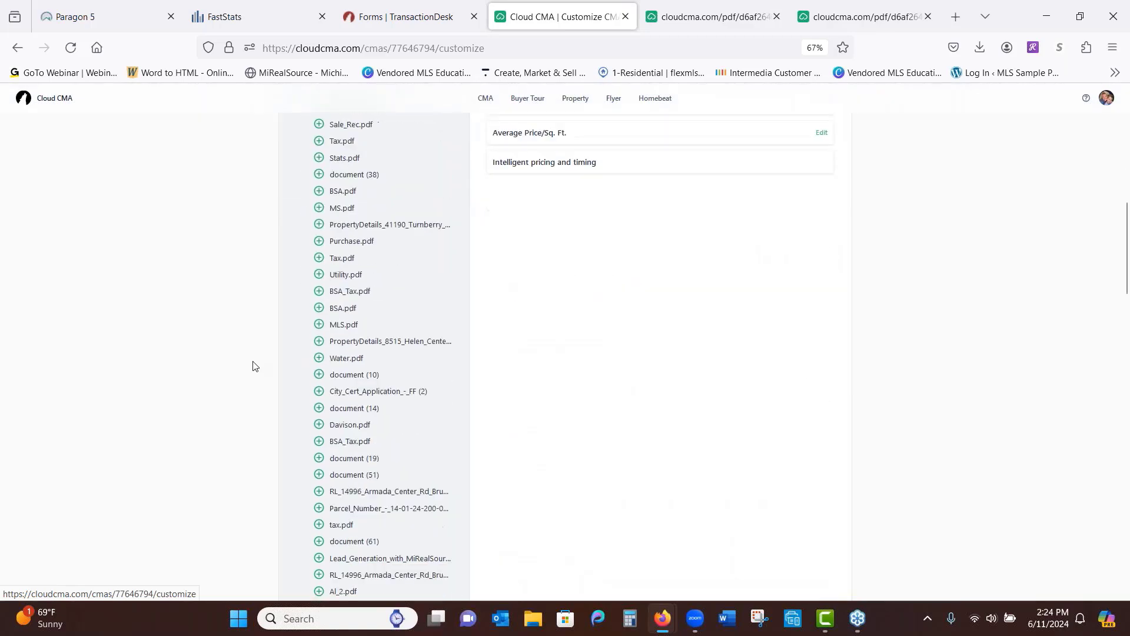
scroll(253, 366, "down", 15)
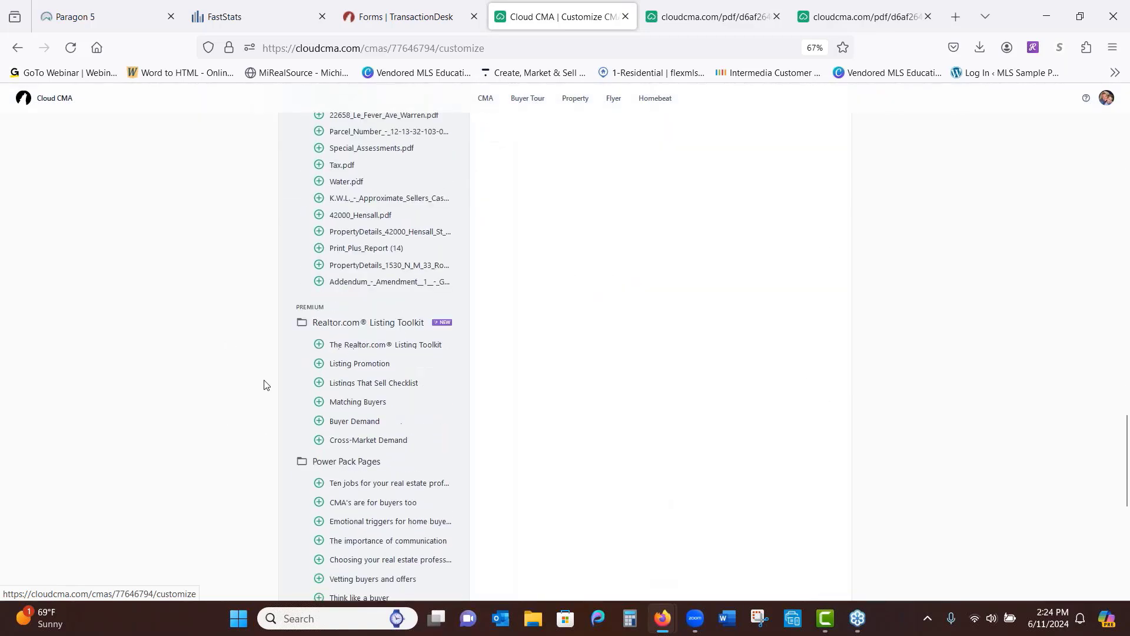
Add Addendum_-_Amendment_1_-_GMAR.pdf to the report and drag it into place as the final section
left_click(319, 275)
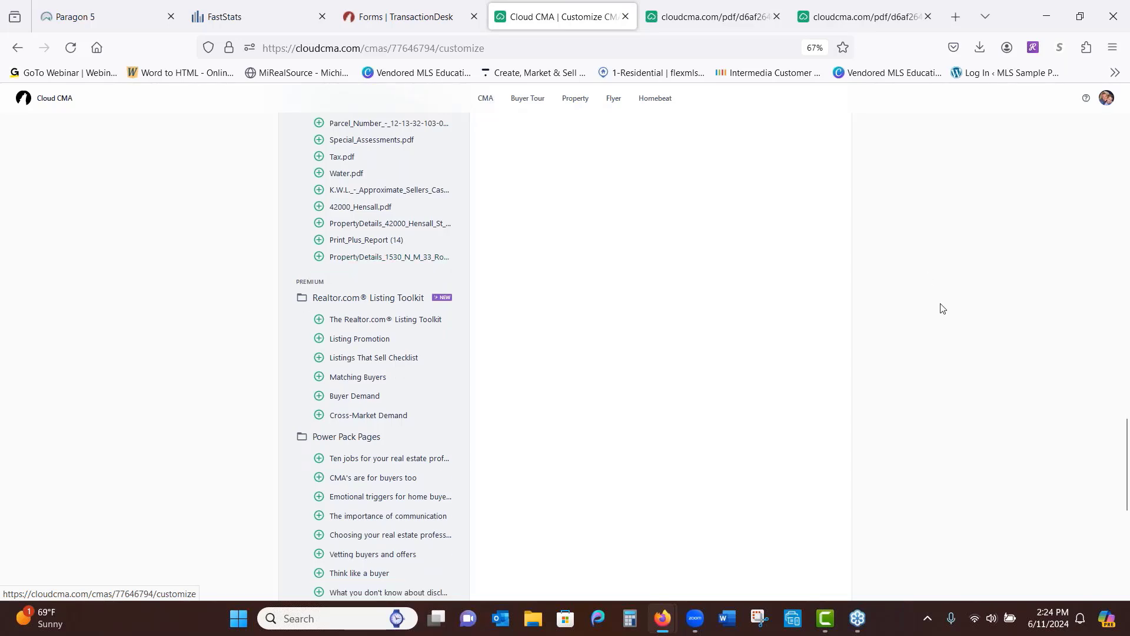
scroll(684, 331, "up", 5)
scroll(746, 396, "up", 15)
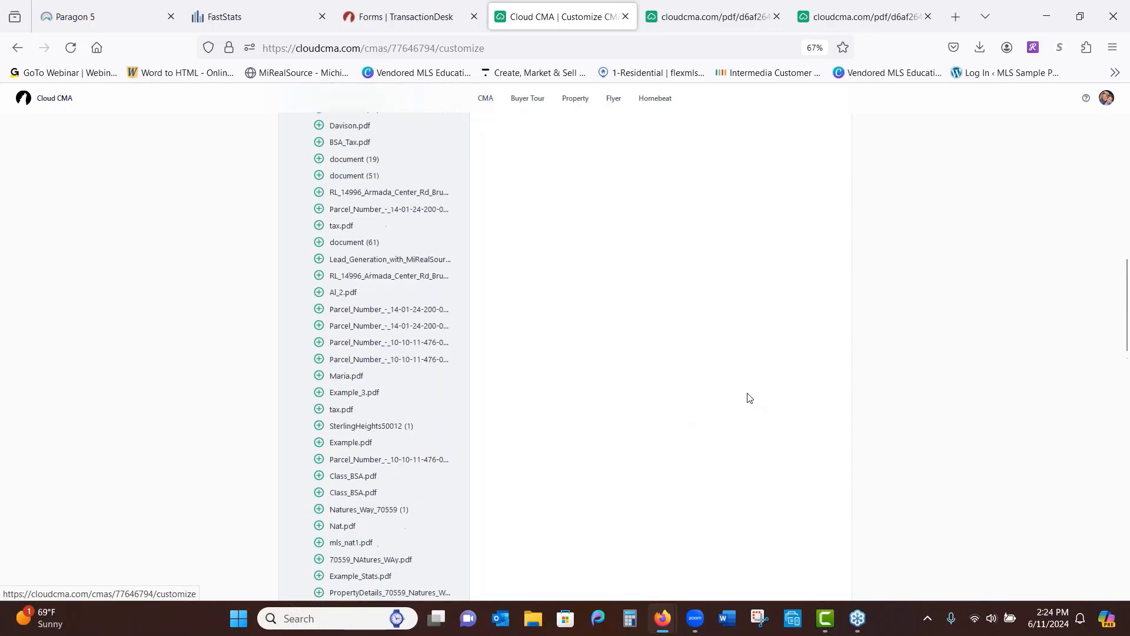
scroll(814, 376, "down", 1)
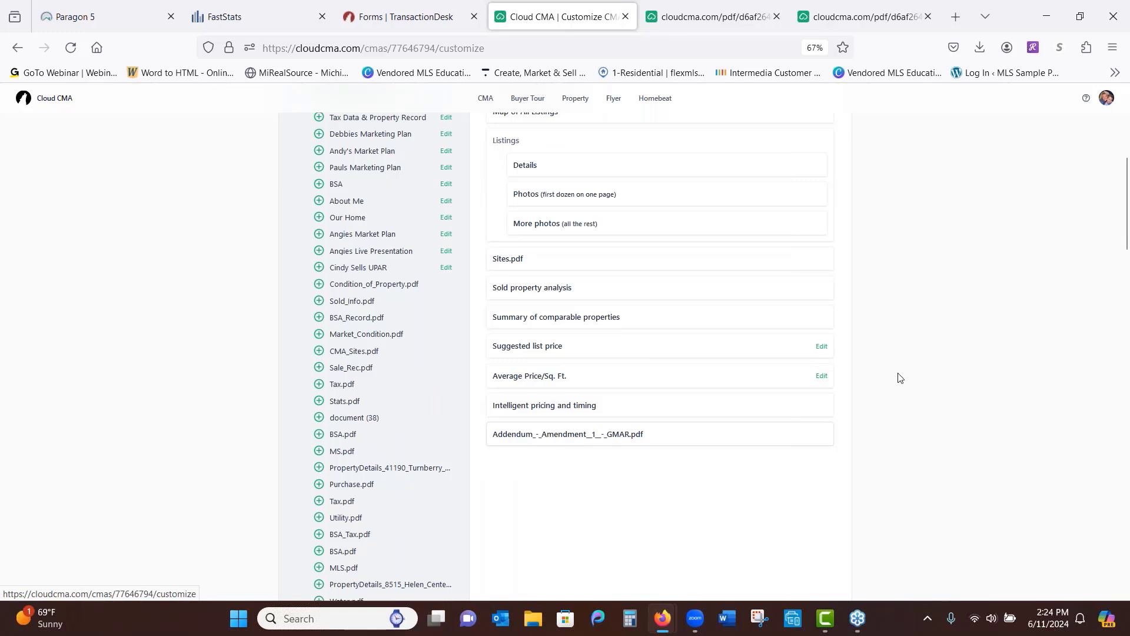
mouse_move(657, 437)
left_mouse_down()
mouse_move(678, 434)
mouse_move(637, 361)
mouse_move(694, 390)
mouse_move(651, 455)
mouse_move(651, 433)
left_mouse_up()
scroll(739, 378, "up", 6)
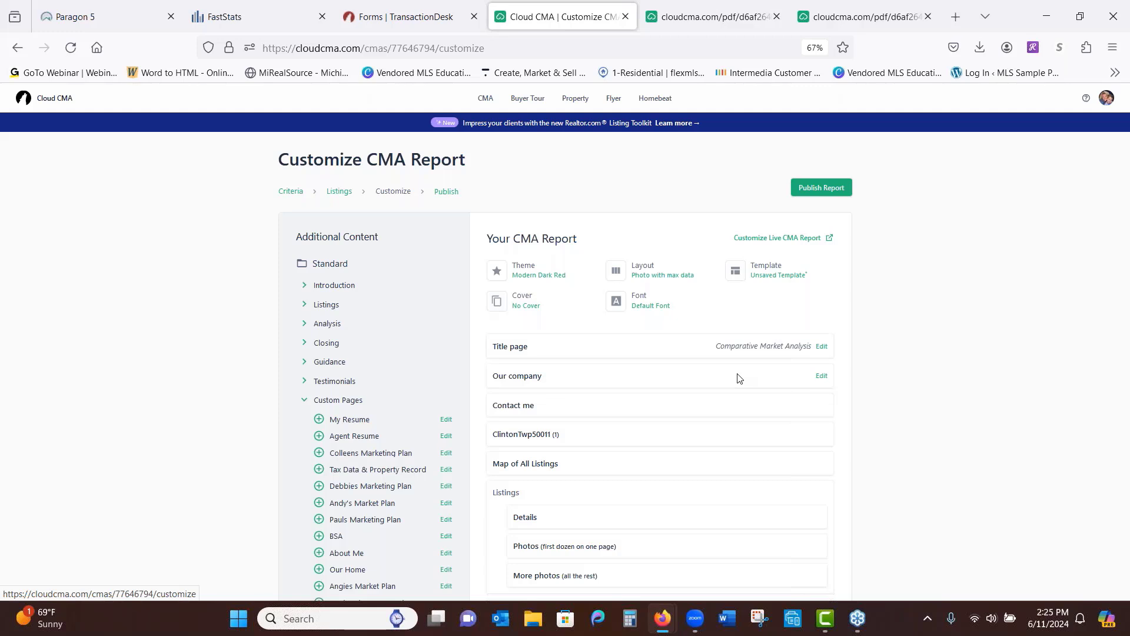
In Paragon 5, close the actions window and open Resources > Recorded Webinars on YouTube
left_click(100, 16)
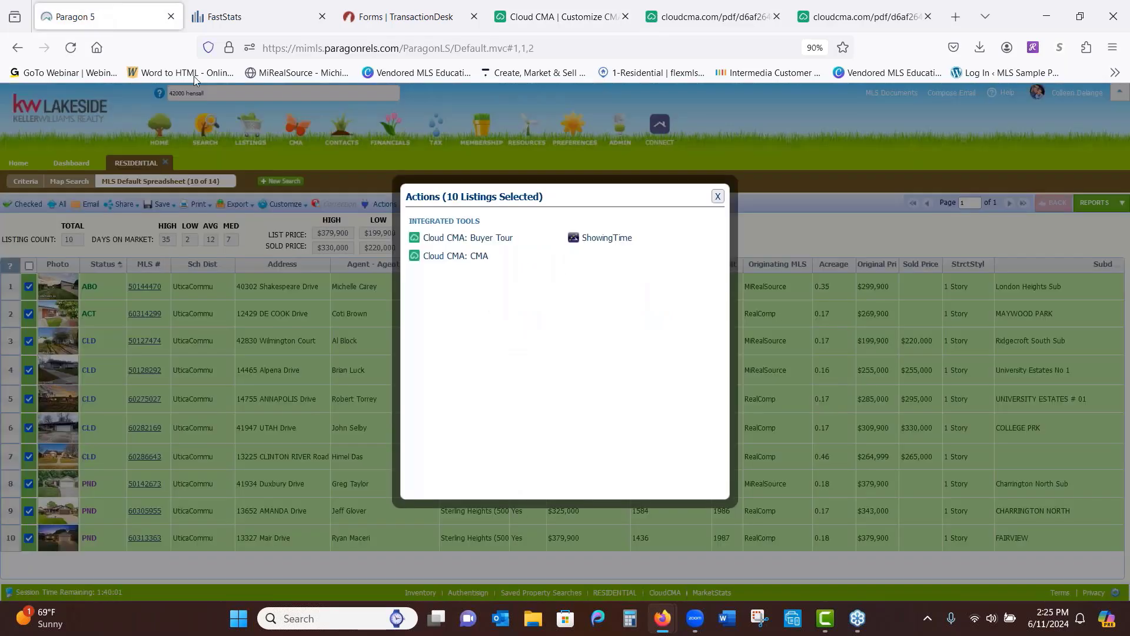
left_click(718, 196)
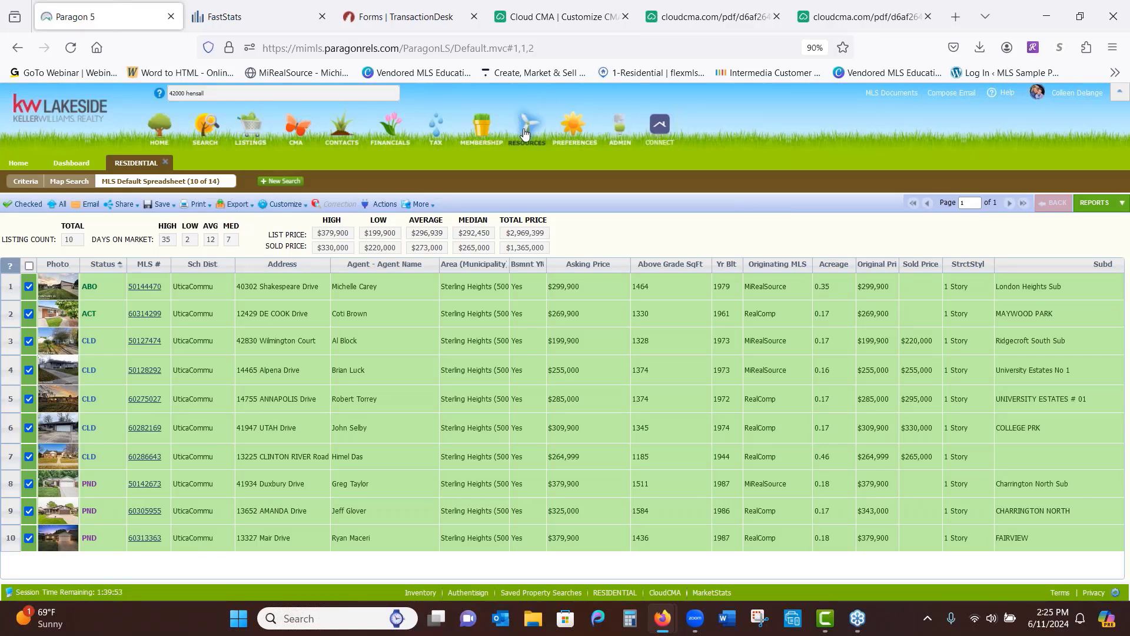
mouse_move(524, 134)
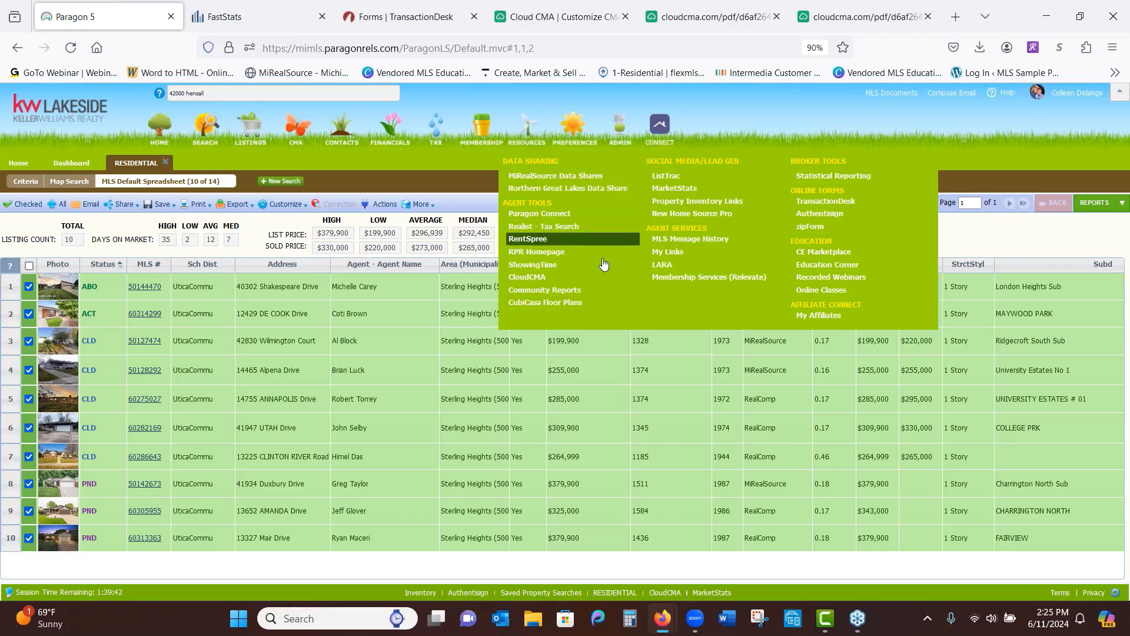
left_click(836, 278)
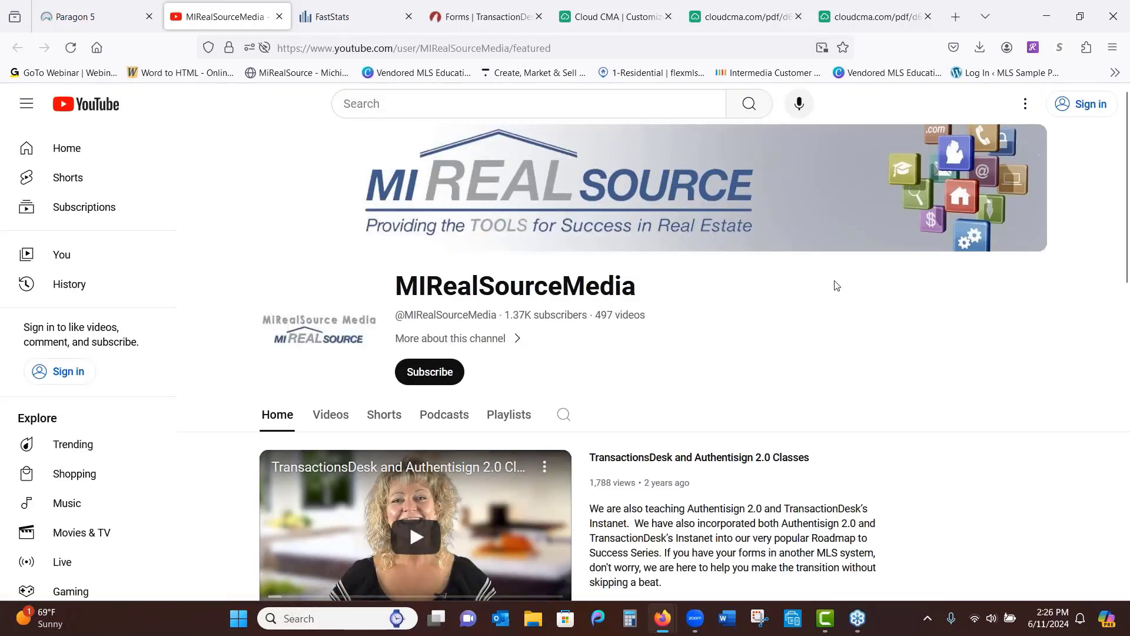
Browse the MIRealSourceMedia channel's Videos grid, then return to the Paragon 5 listing spreadsheet
left_click(334, 416)
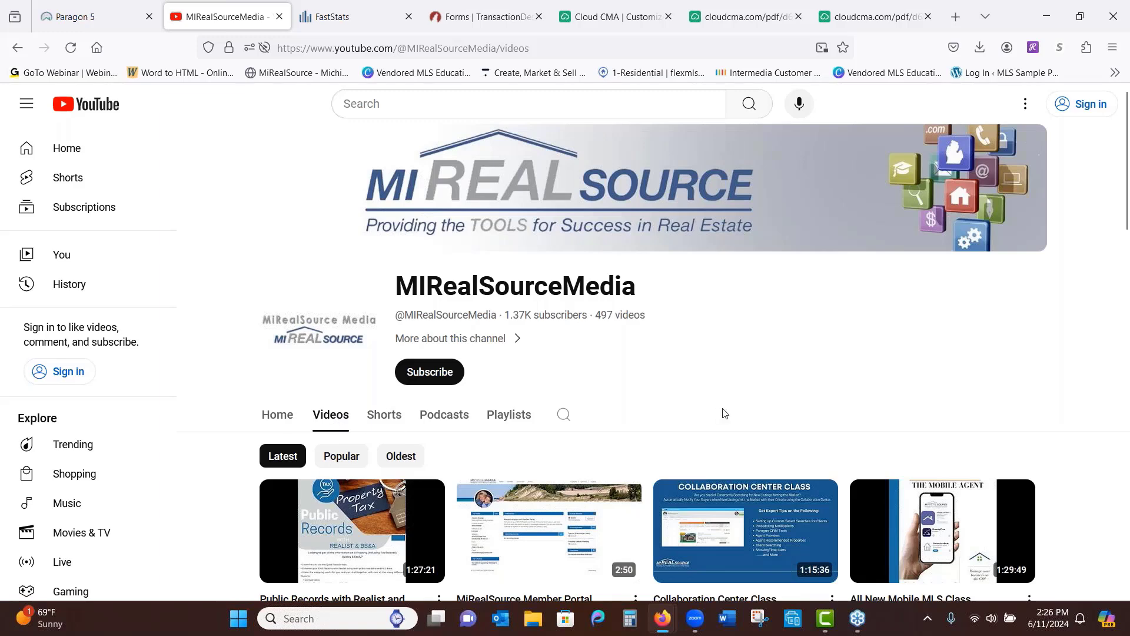
scroll(1083, 318, "down", 2)
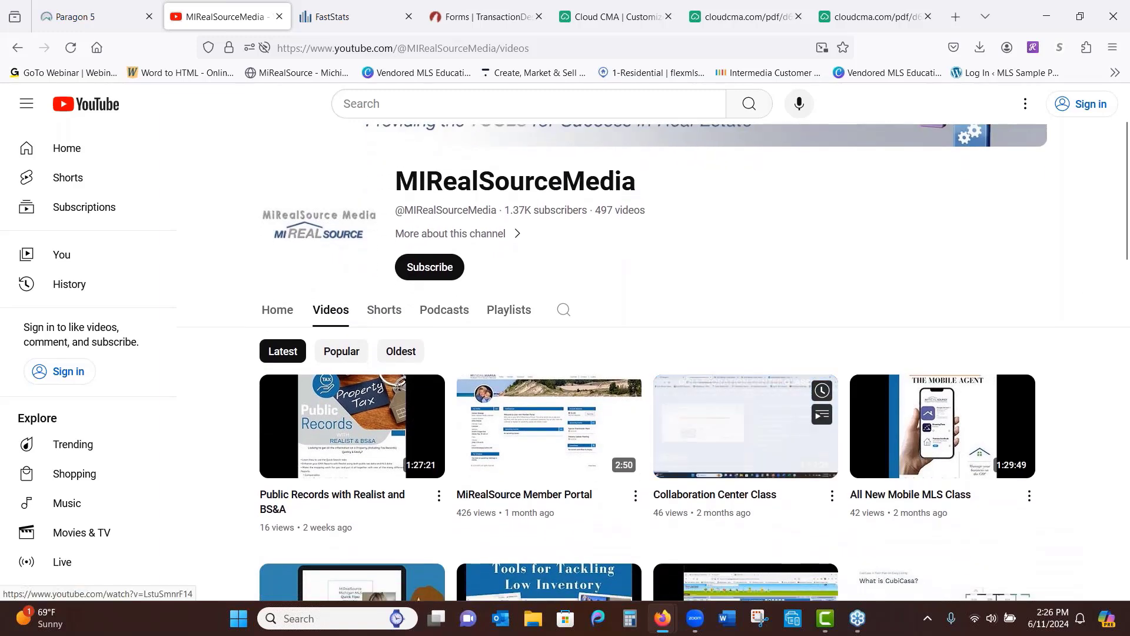
scroll(1053, 276, "down", 1)
scroll(1053, 276, "down", 3)
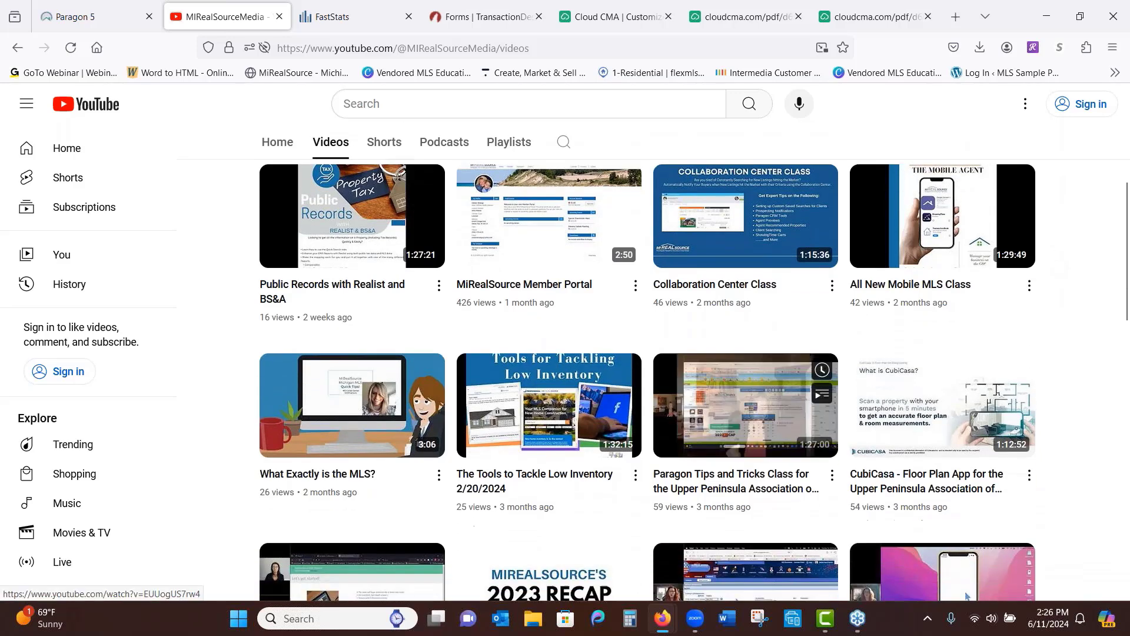
scroll(1083, 421, "down", 3)
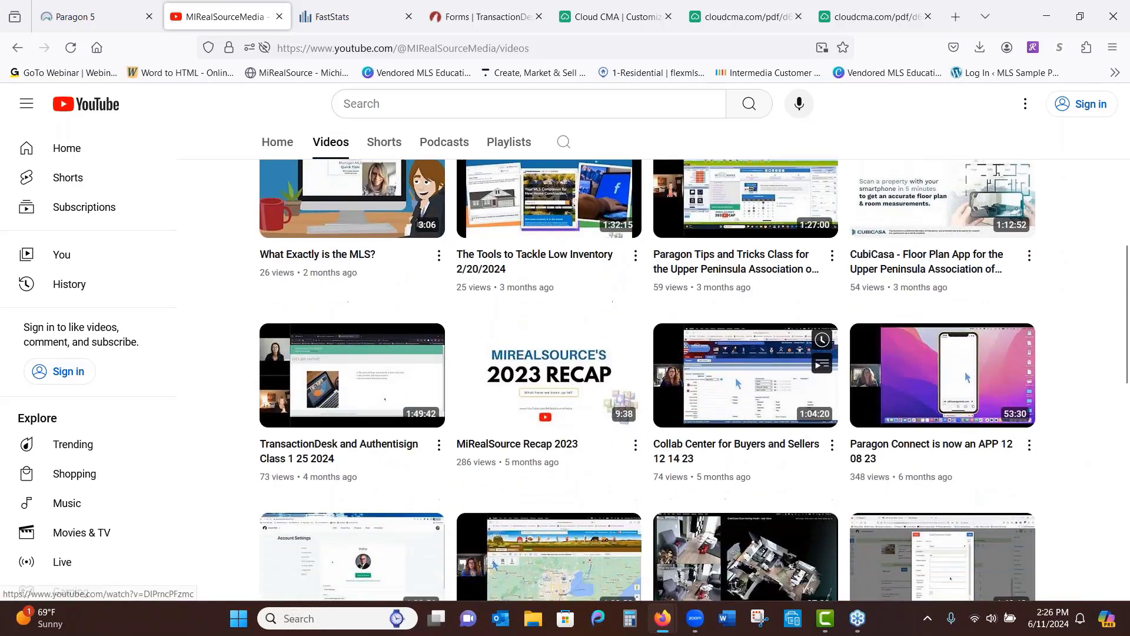
scroll(1082, 460, "down", 2)
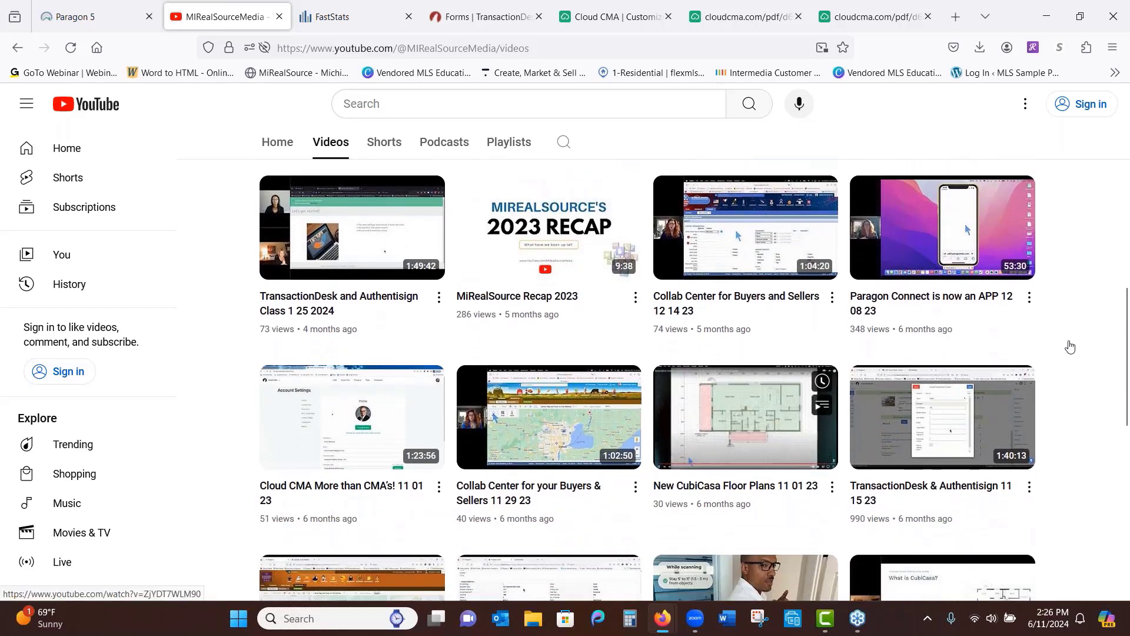
scroll(1069, 347, "up", 9)
scroll(1022, 302, "up", 3)
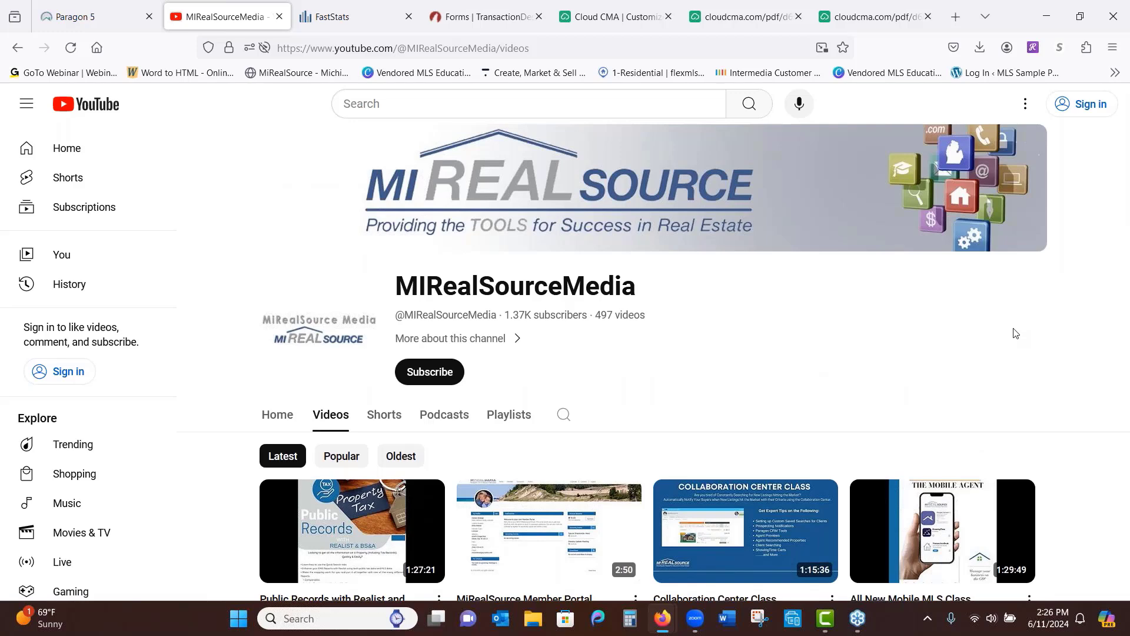
left_click(109, 20)
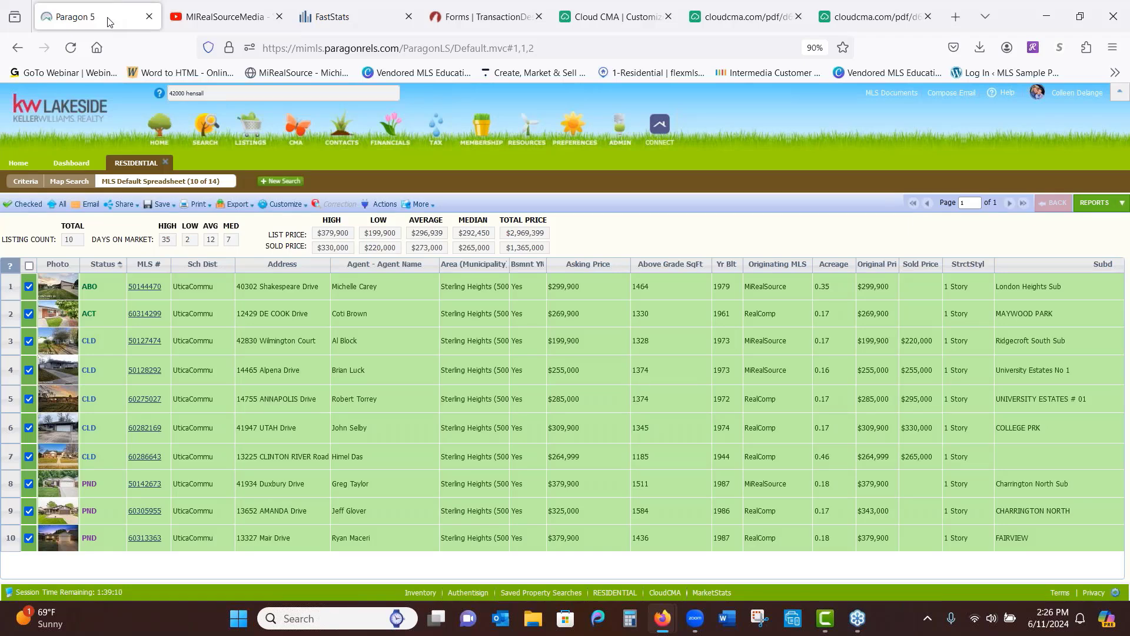
left_click(166, 162)
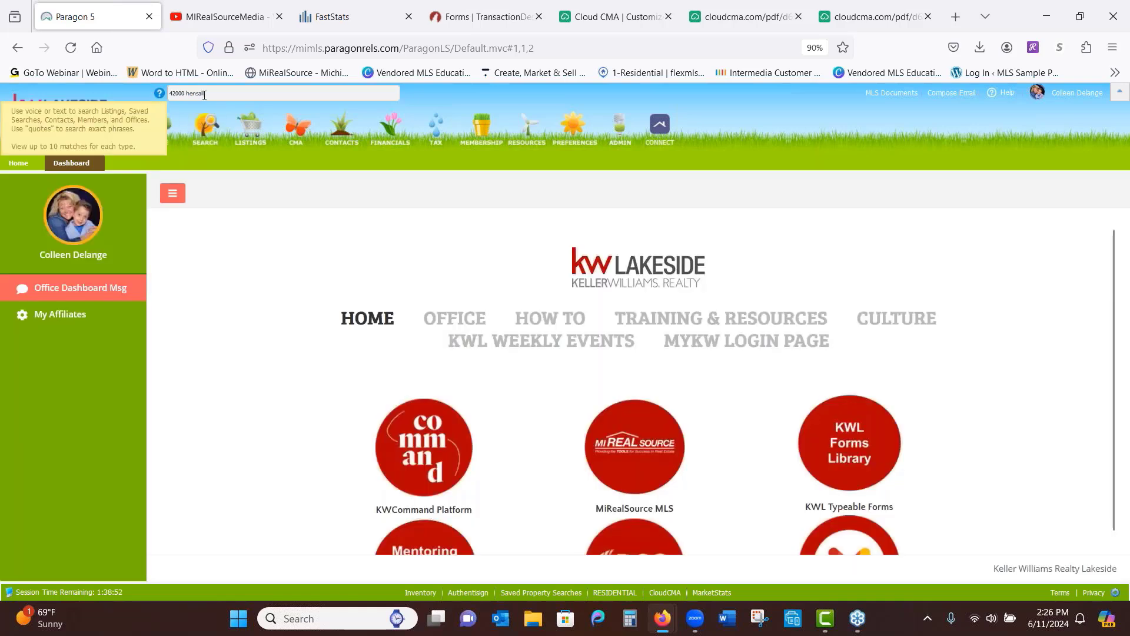
key("BackSpace")
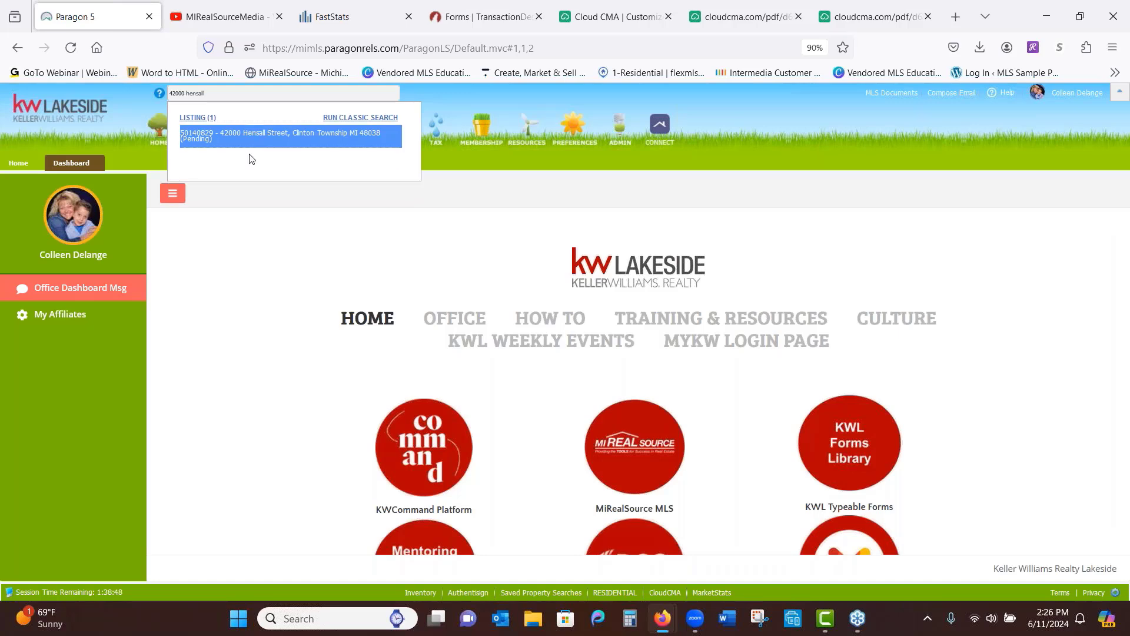
left_click(251, 155)
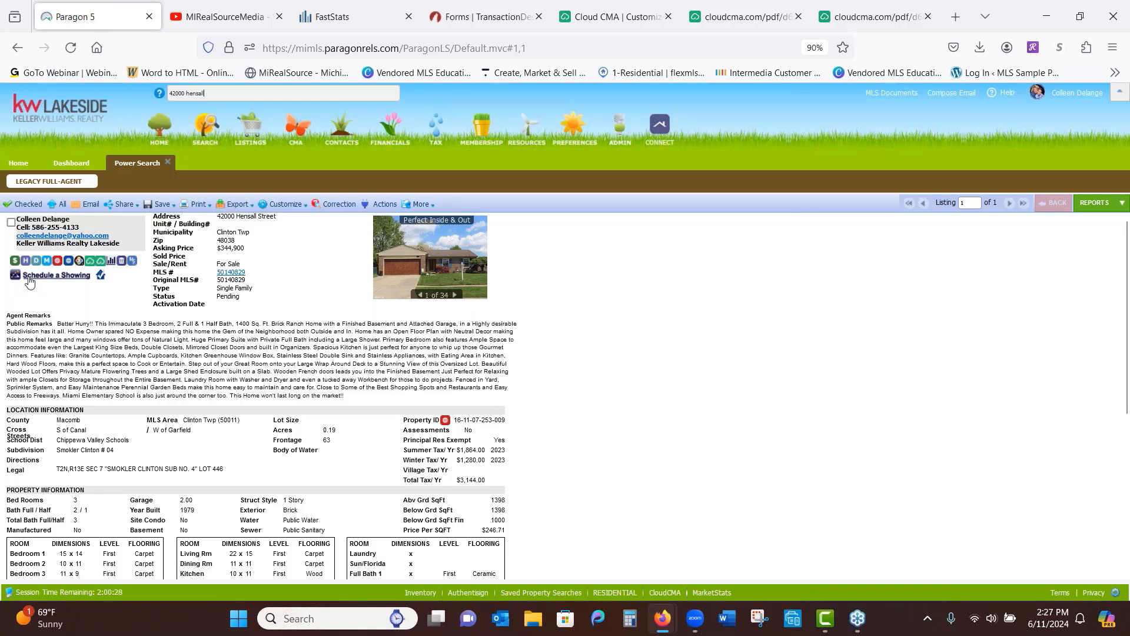
left_click(101, 281)
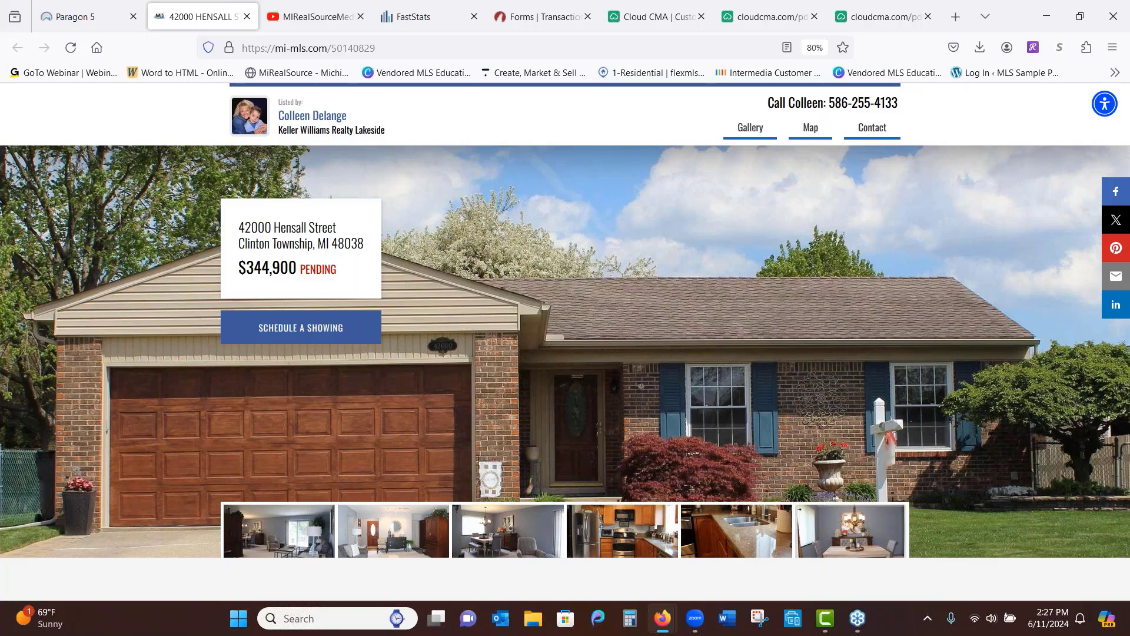
Page through the listing photos from the Great Room to the Gourmet Kitchen, toggling the accessibility menu
scroll(624, 293, "down", 2)
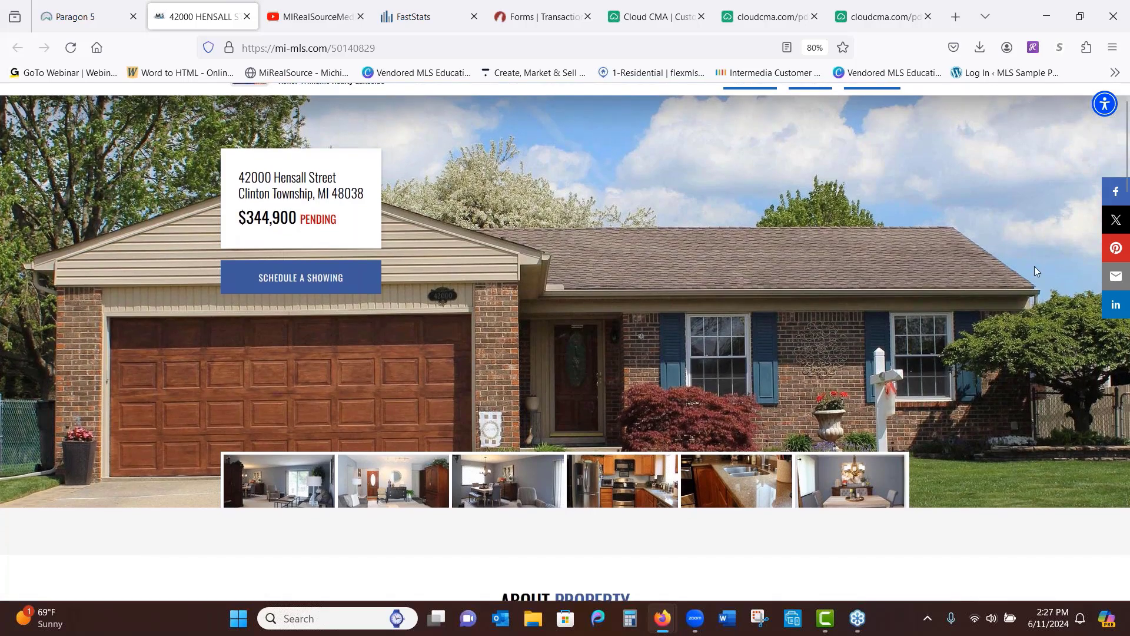
left_click(263, 482)
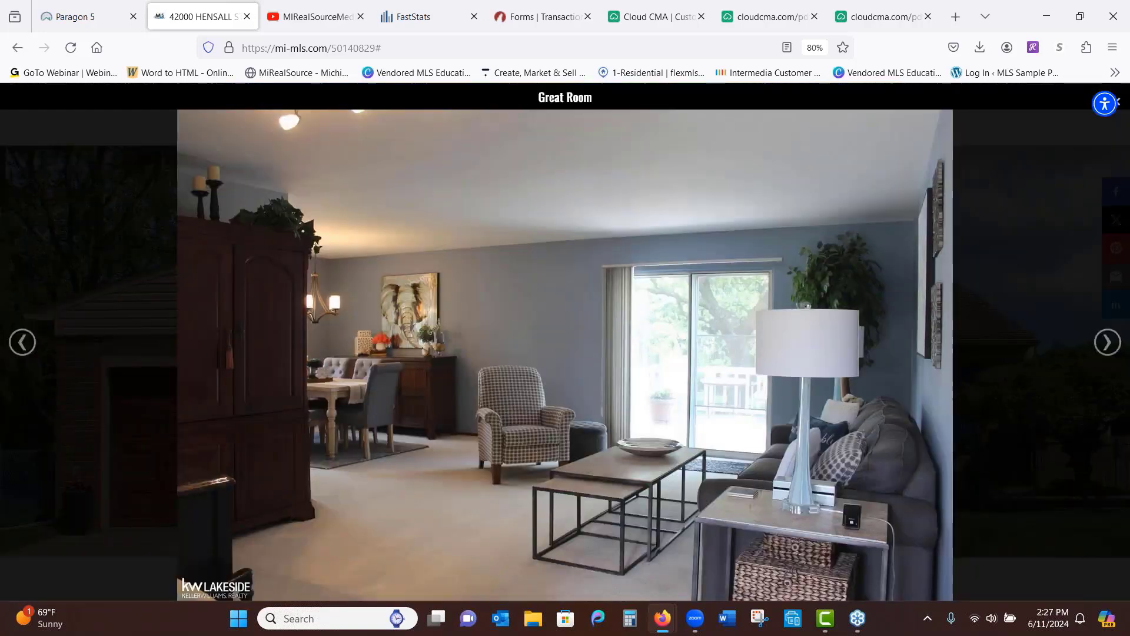
left_click(1108, 346)
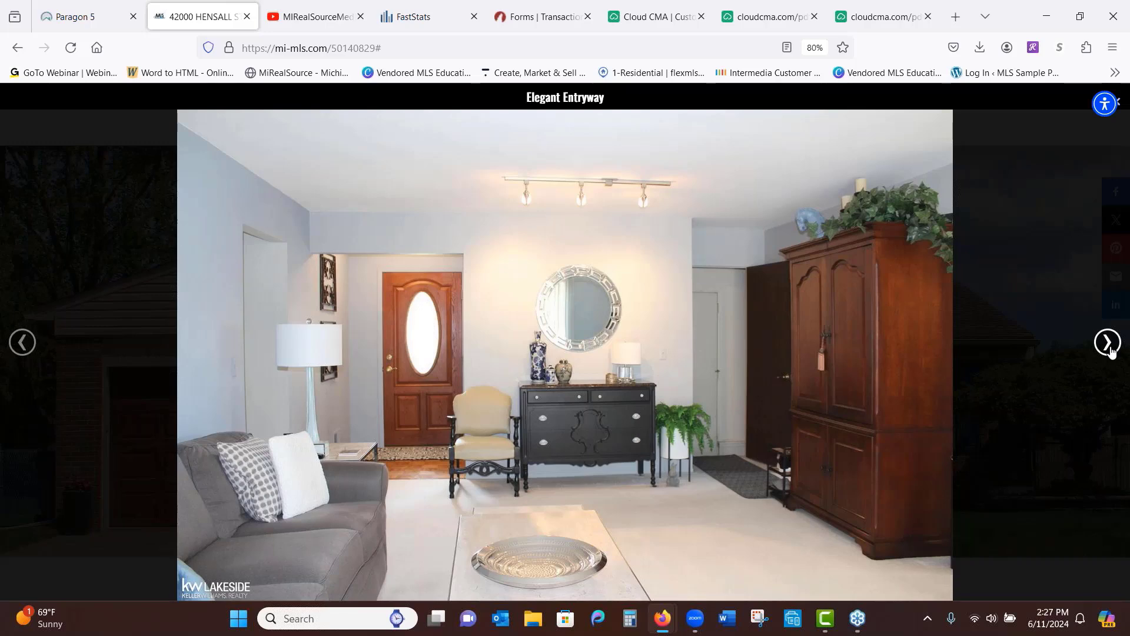
left_click(1108, 346)
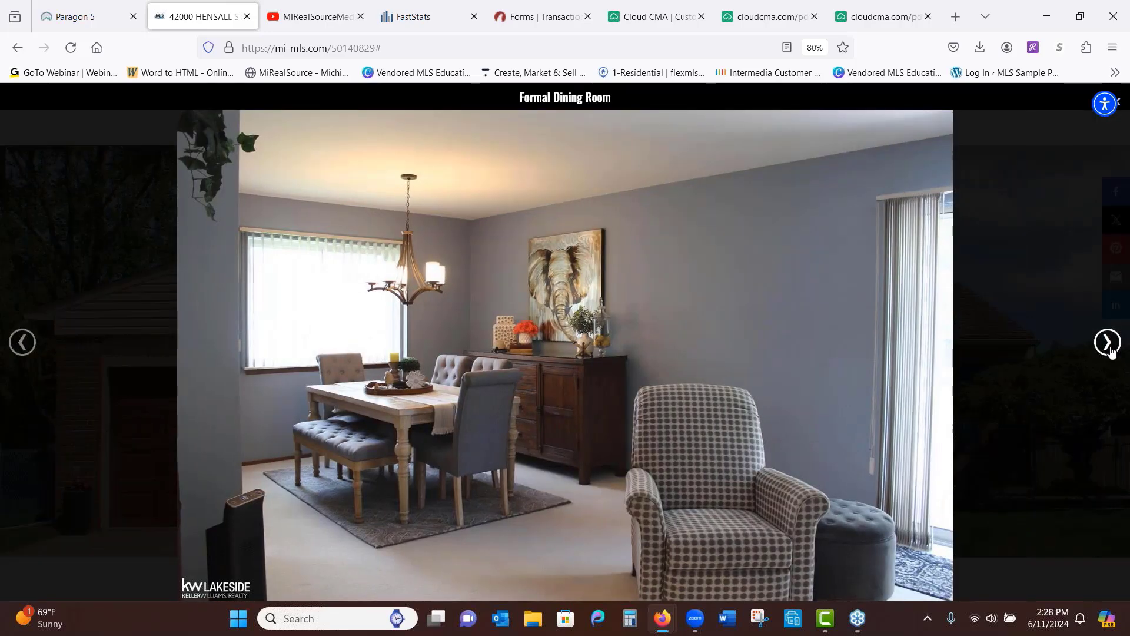
left_click(1108, 347)
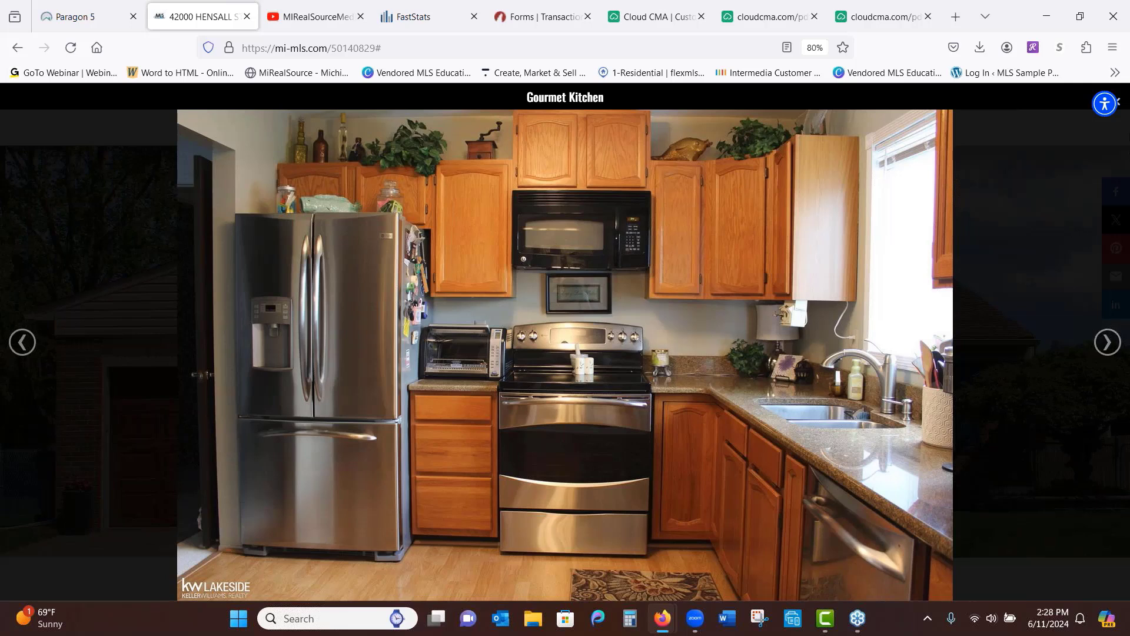
left_click(1123, 111)
left_click(1109, 98)
Close the photo gallery and scroll down through the listing details, map and contact form
left_click(1069, 110)
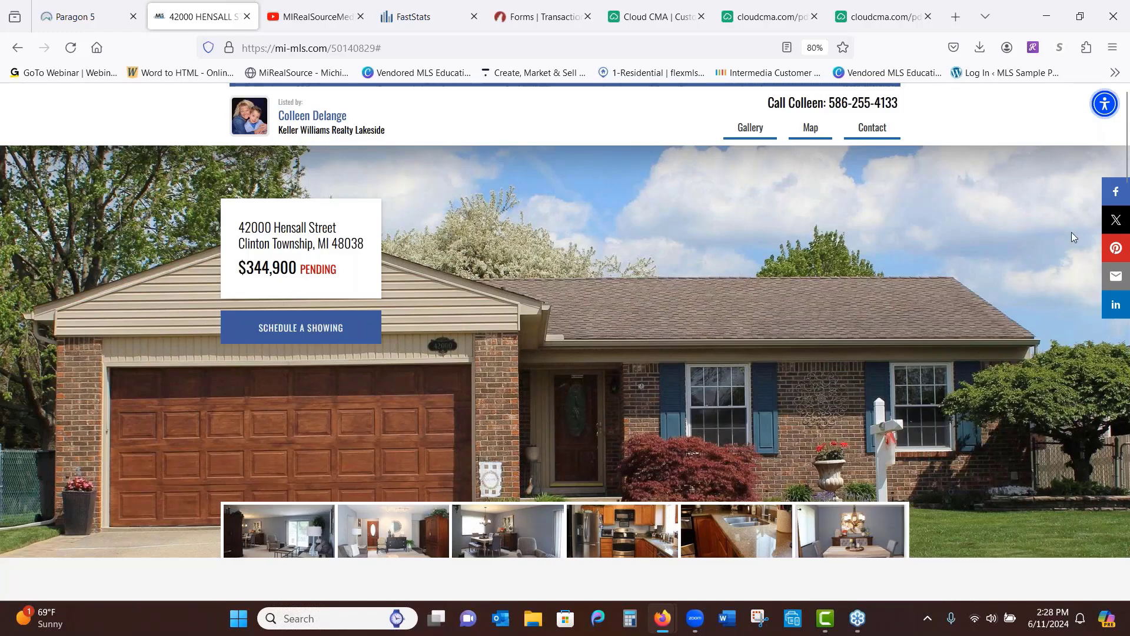
scroll(1071, 238, "down", 3)
scroll(1017, 194, "down", 1)
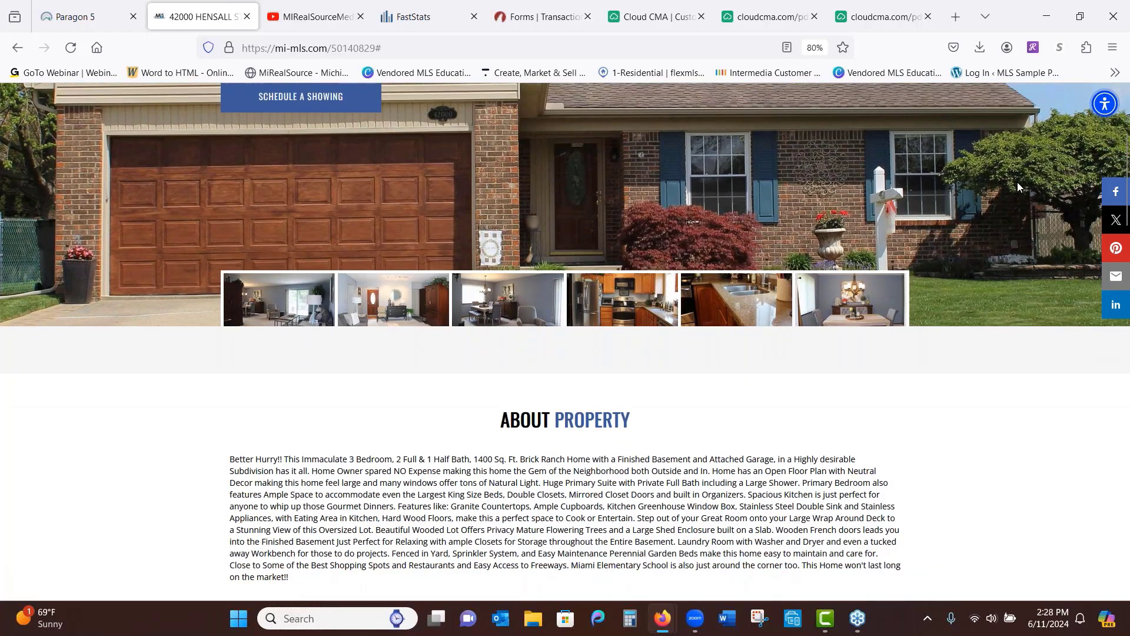
scroll(1057, 447, "down", 3)
scroll(1055, 408, "down", 4)
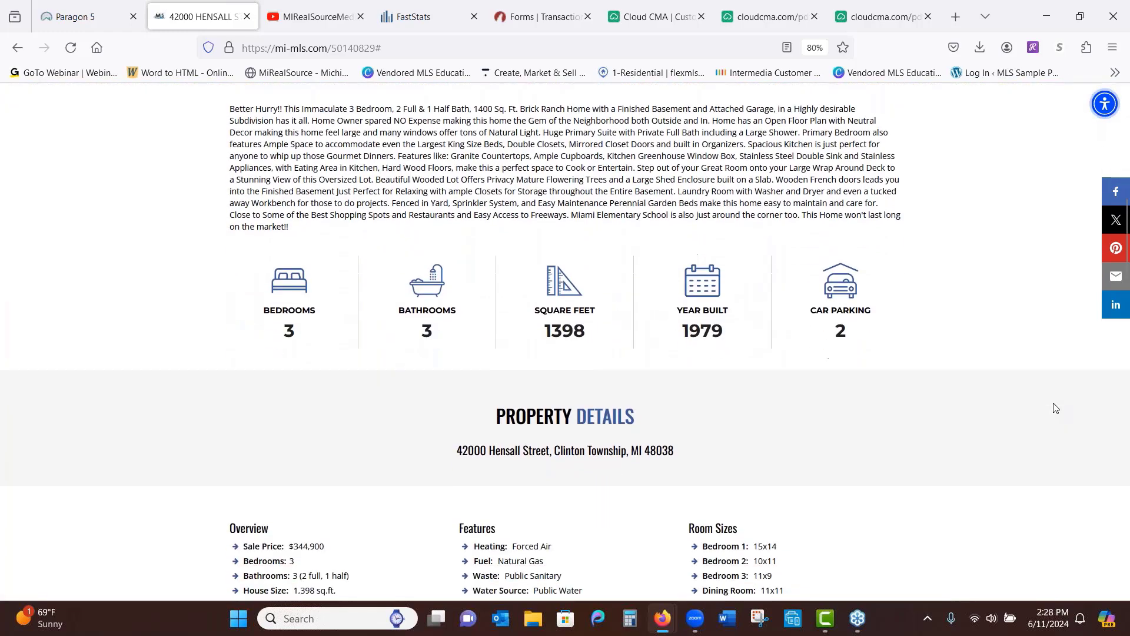
scroll(1053, 400, "down", 2)
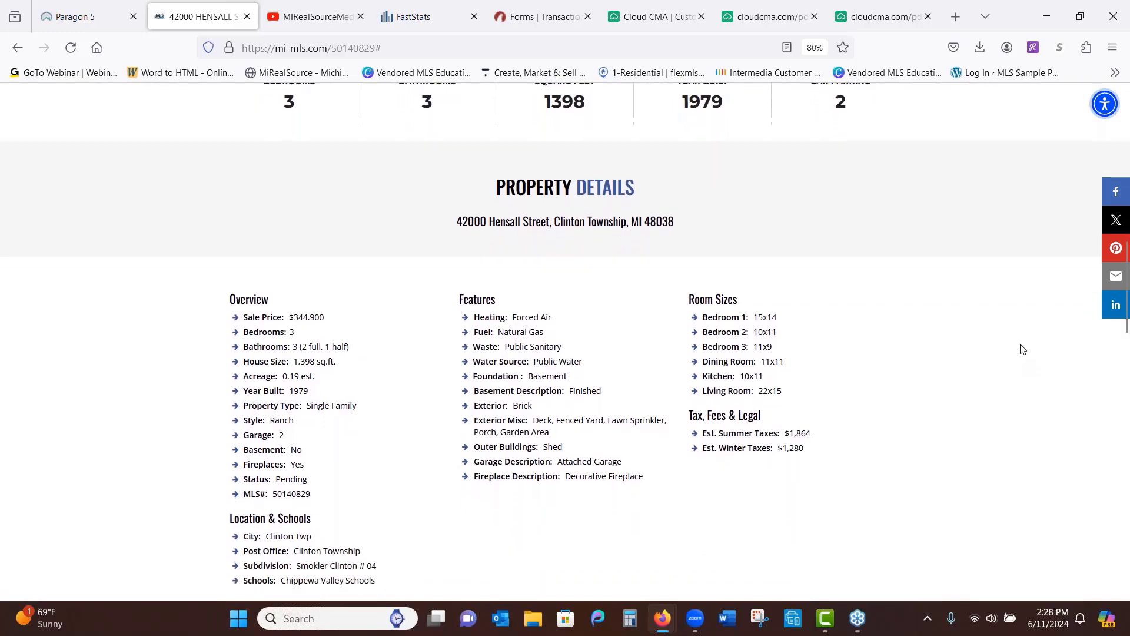
scroll(1021, 412, "down", 4)
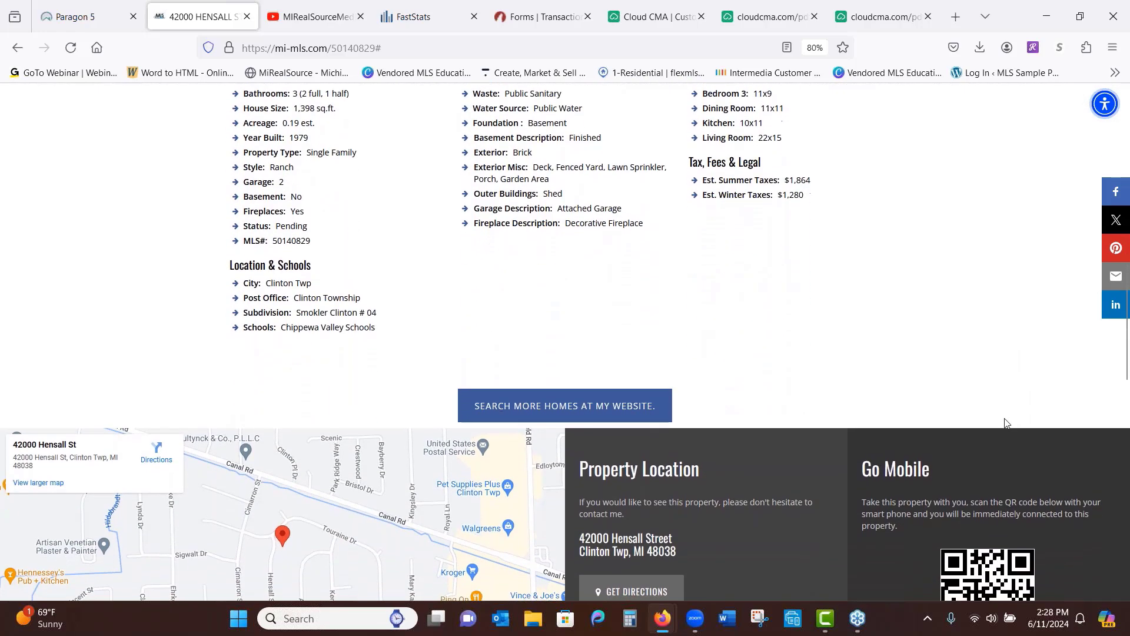
scroll(1004, 418, "down", 1)
scroll(999, 329, "down", 2)
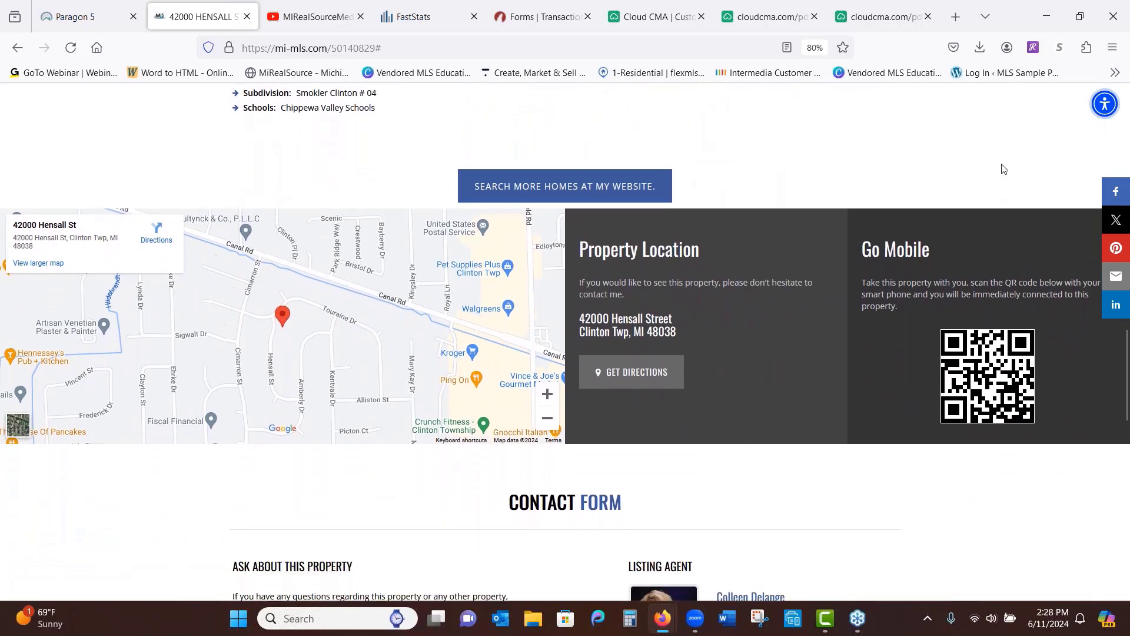
scroll(1006, 381, "down", 9)
scroll(1006, 380, "down", 2)
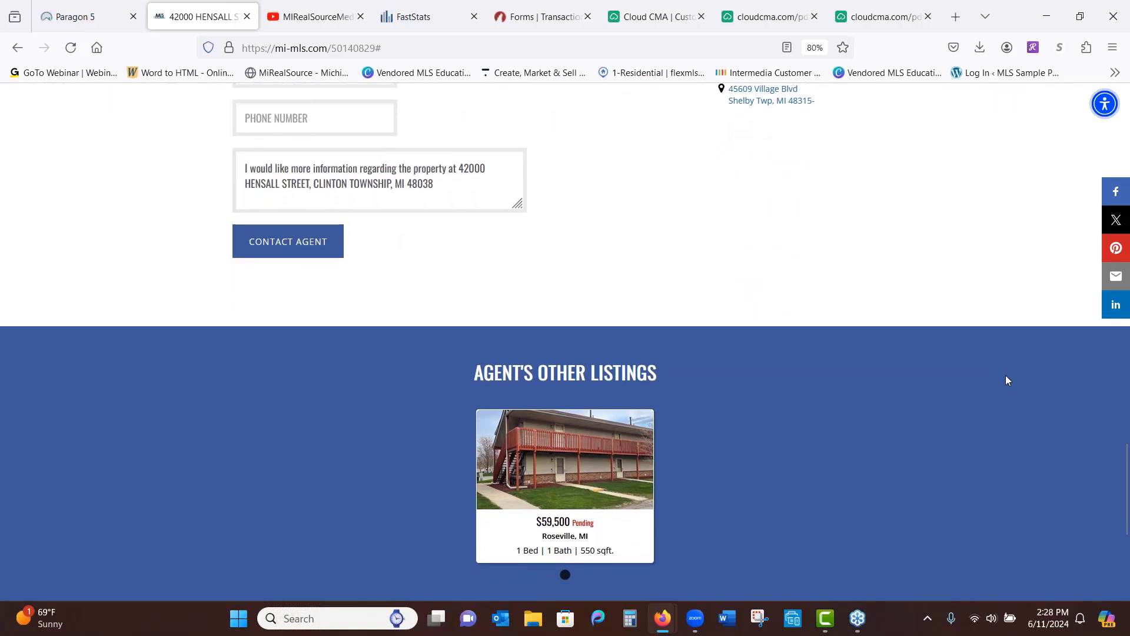
Scroll back up to the hero photo of the pending $344,900, 3-bed, 3-bath home
scroll(984, 232, "up", 2)
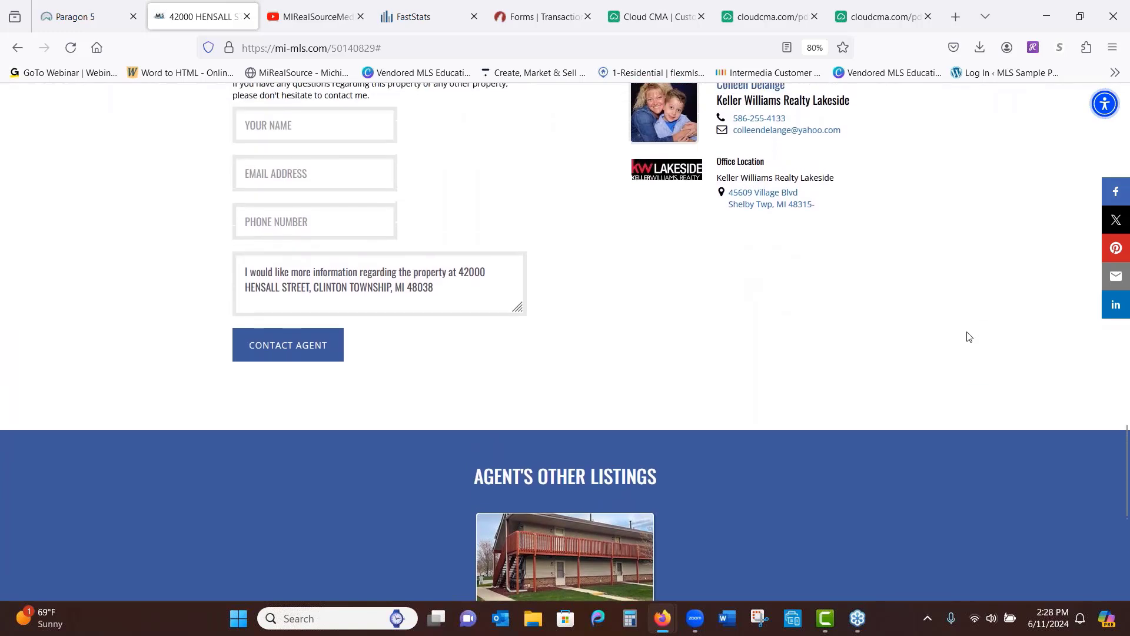
scroll(969, 336, "up", 4)
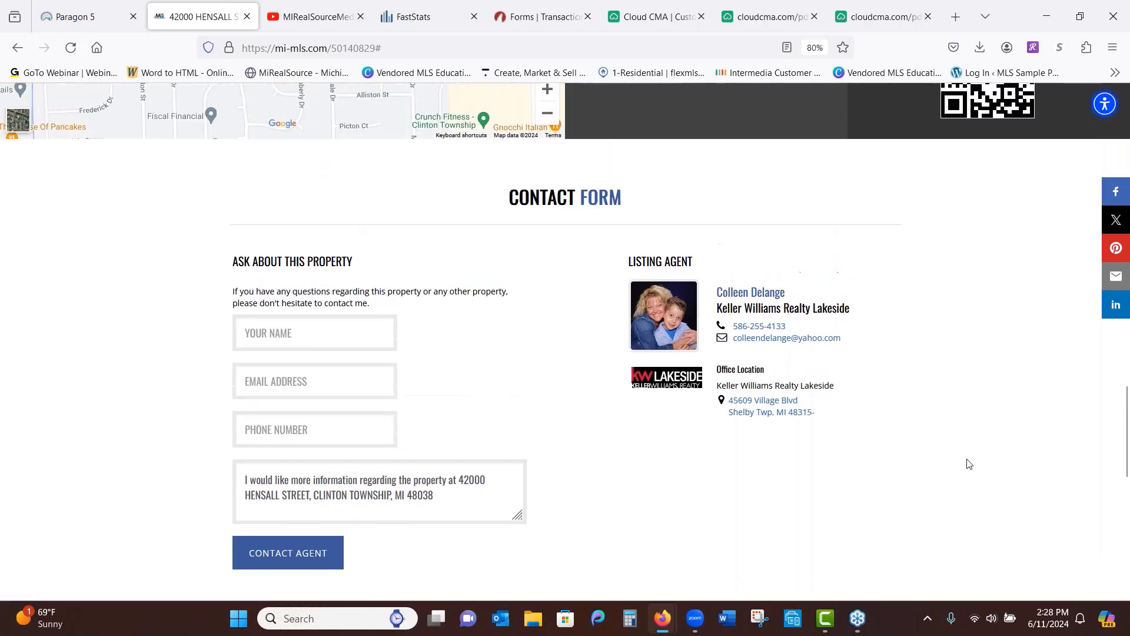
scroll(969, 464, "up", 1)
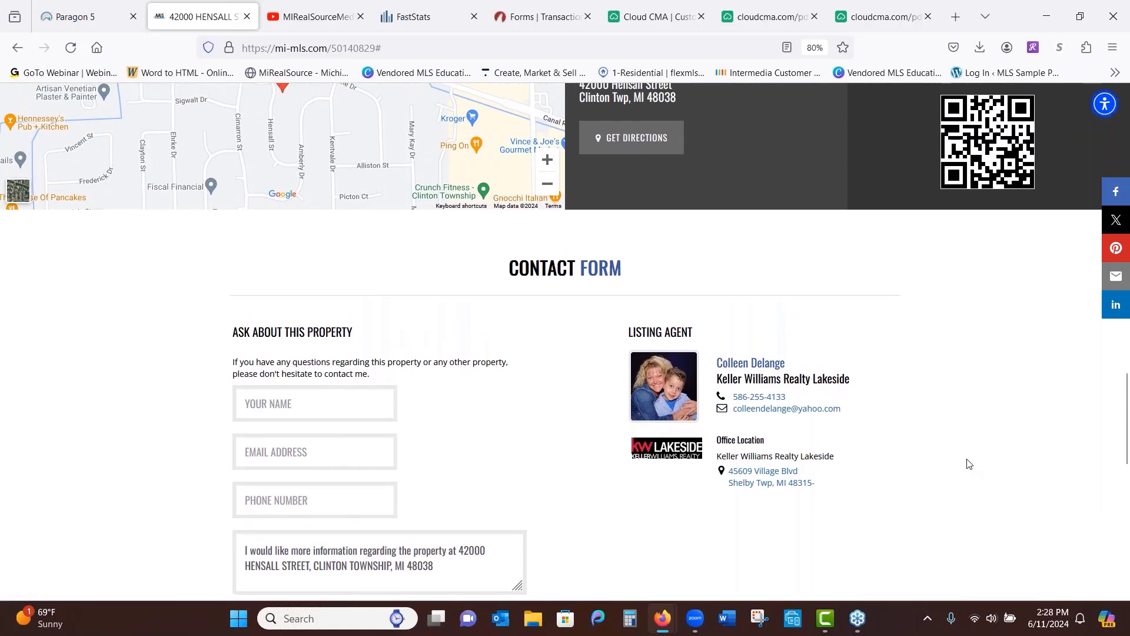
scroll(986, 495, "up", 2)
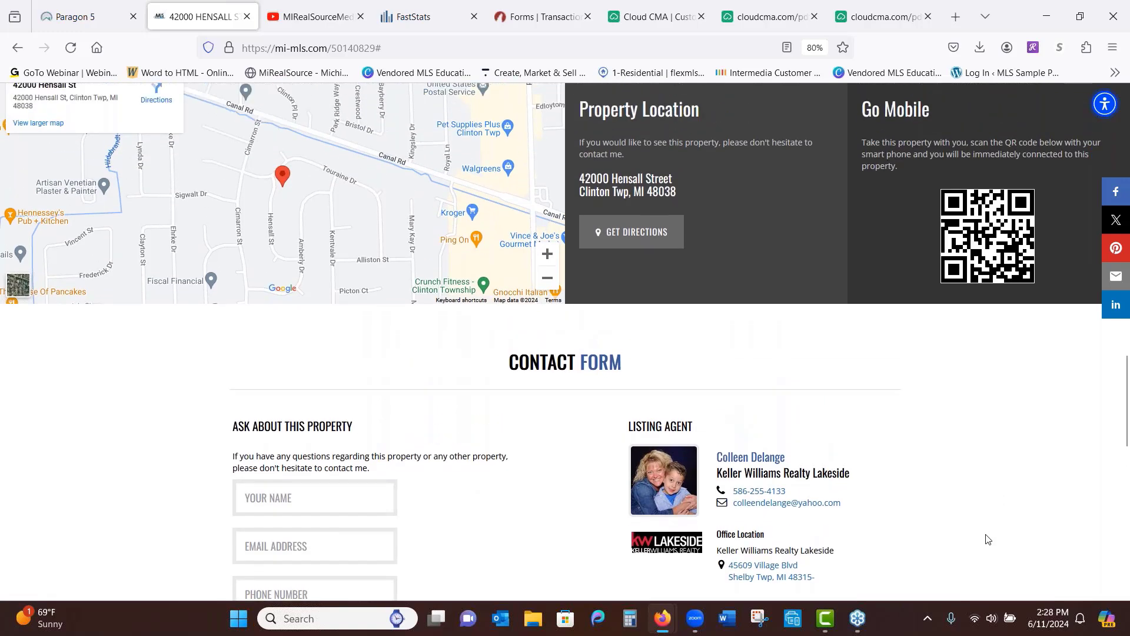
scroll(987, 540, "up", 4)
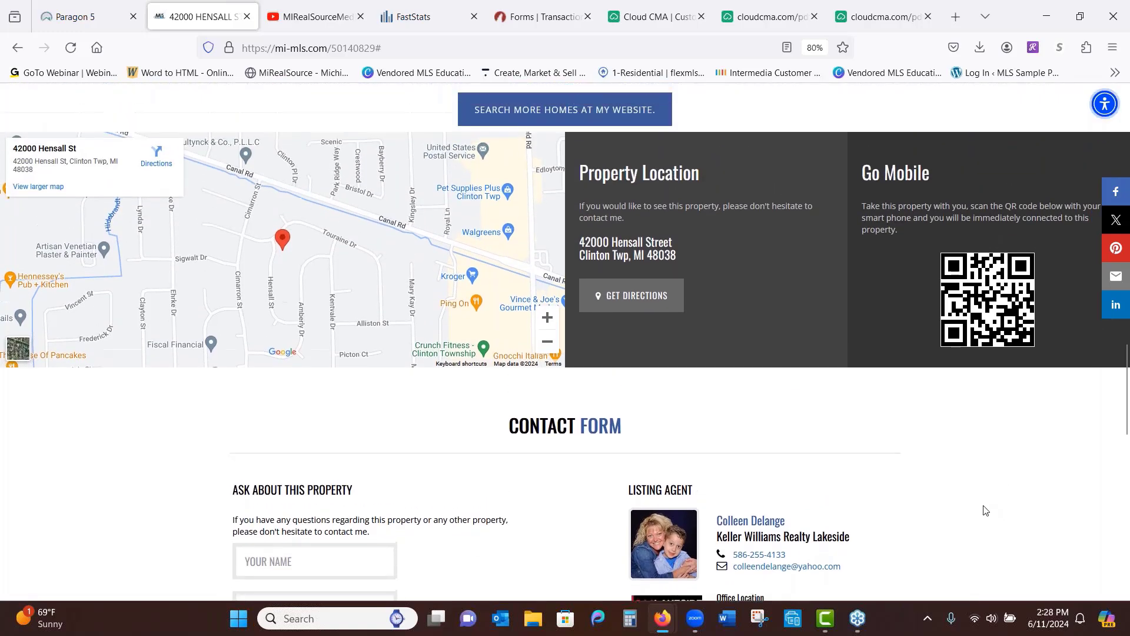
scroll(988, 494, "up", 3)
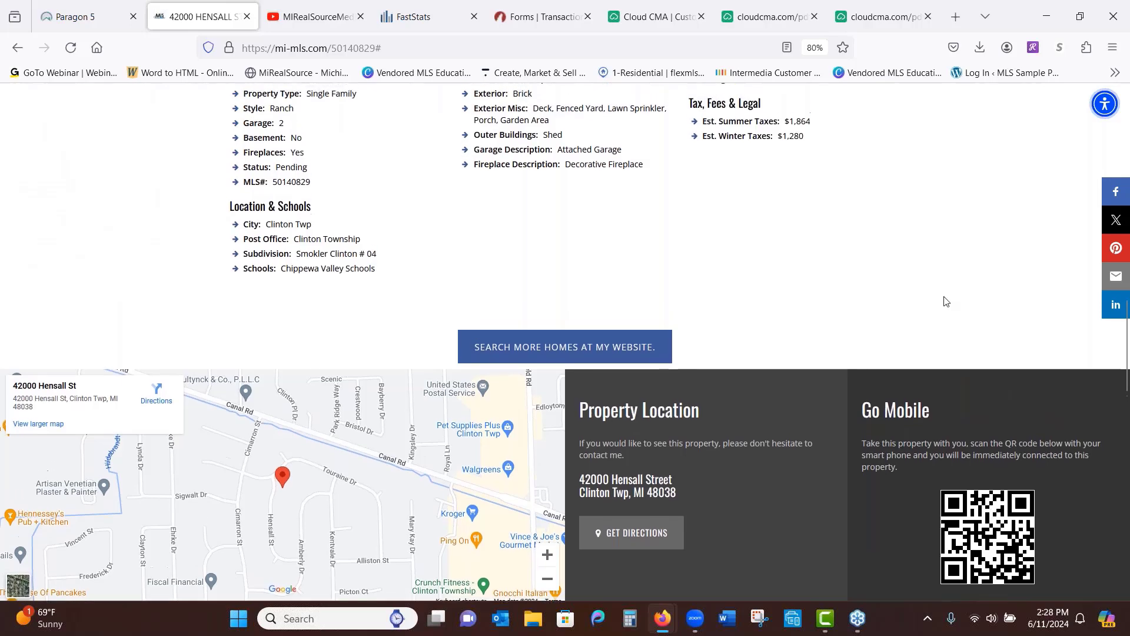
scroll(940, 312, "up", 11)
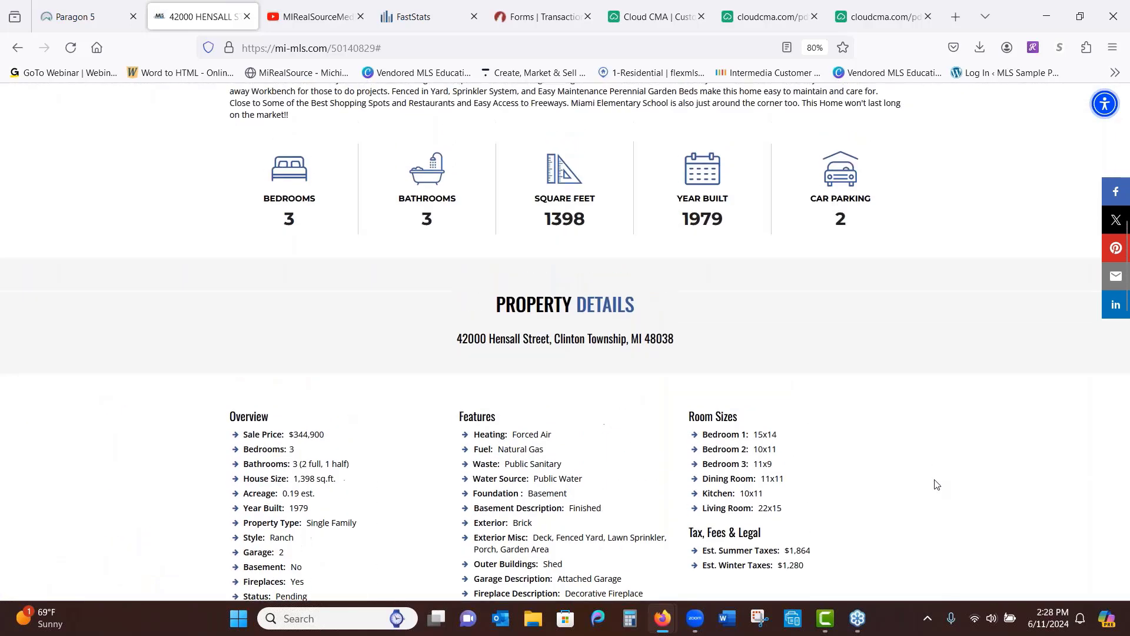
scroll(947, 456, "up", 6)
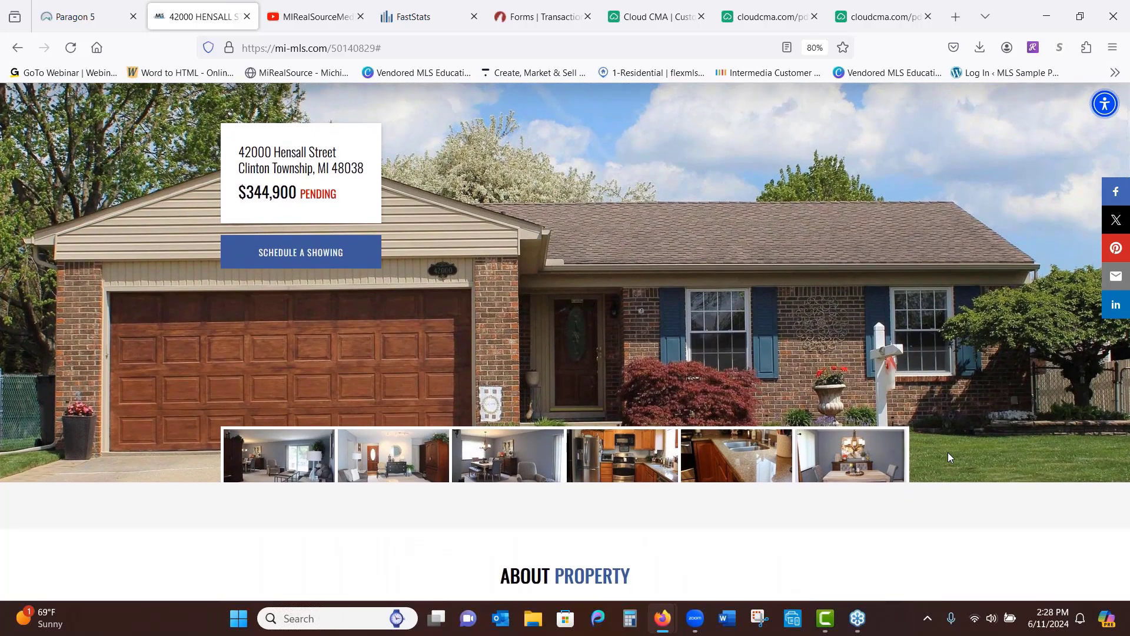
scroll(986, 301, "up", 2)
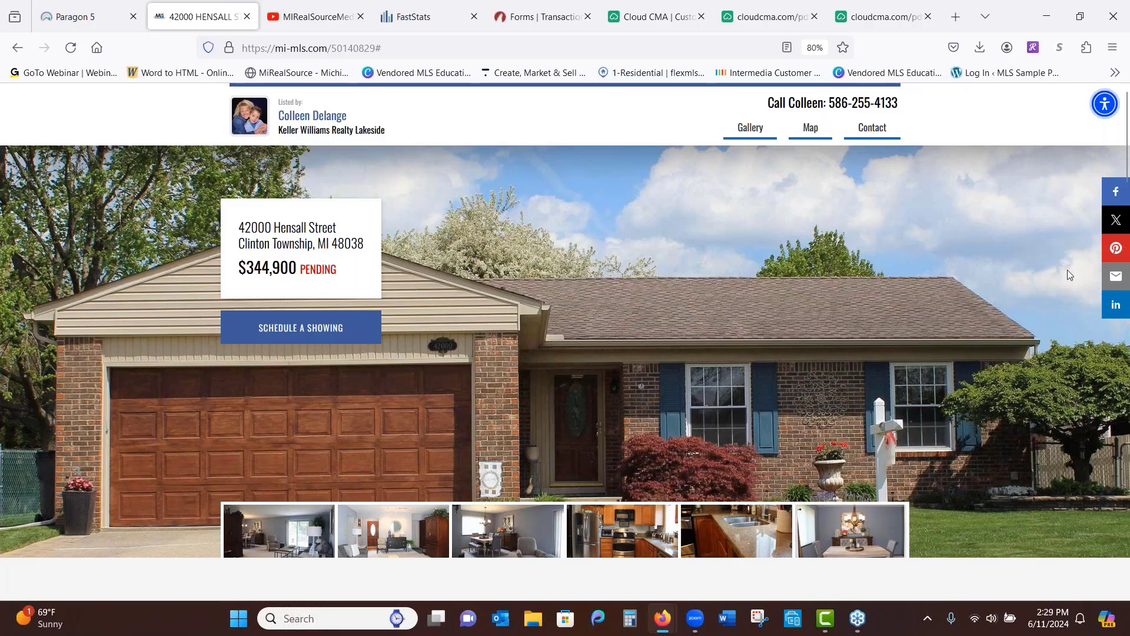
left_click(1114, 200)
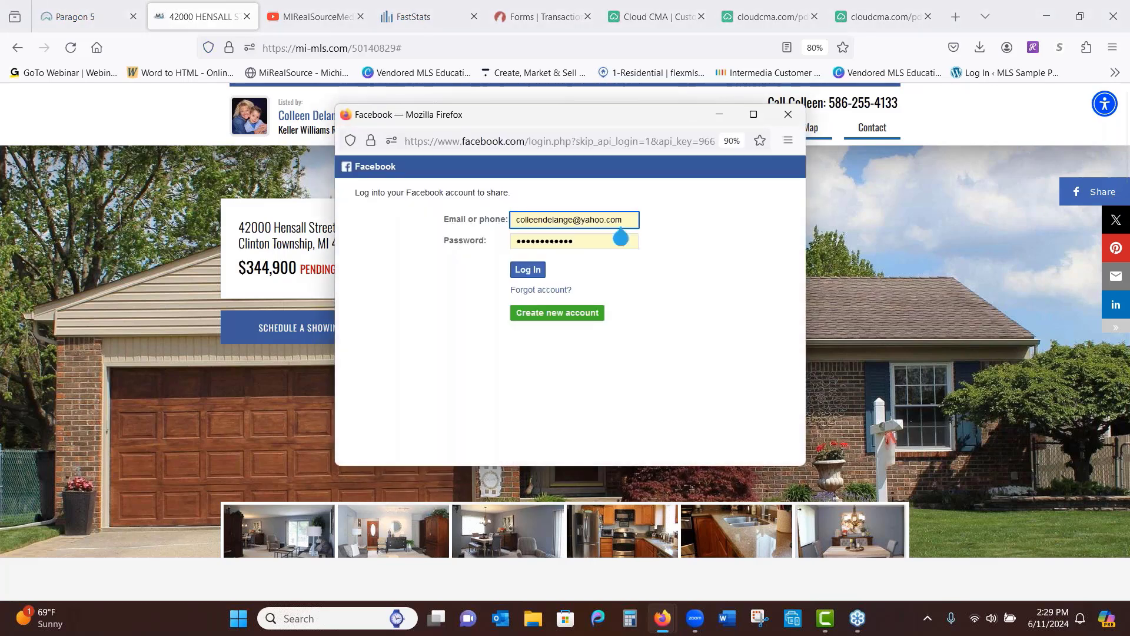
left_click(528, 269)
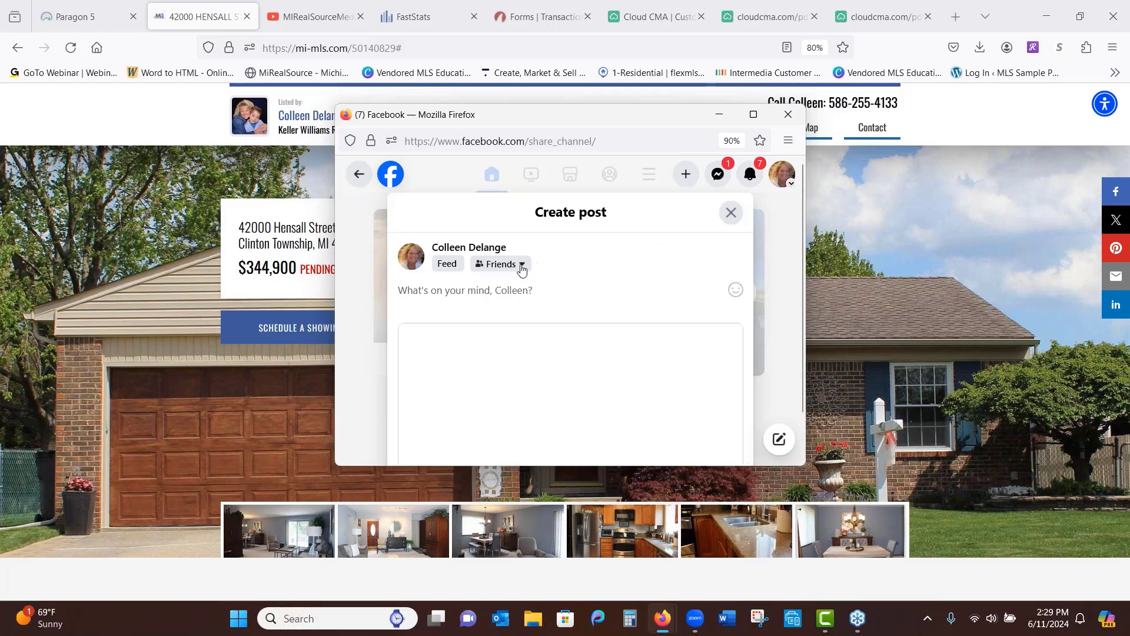
left_click(521, 269)
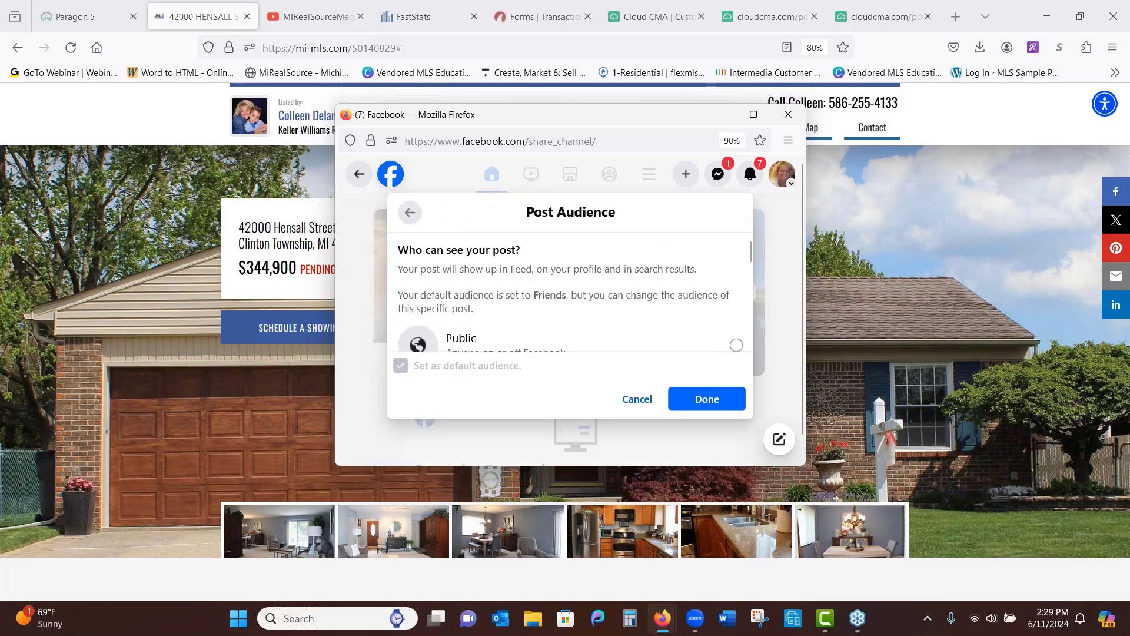
left_click_drag(749, 259, 743, 296)
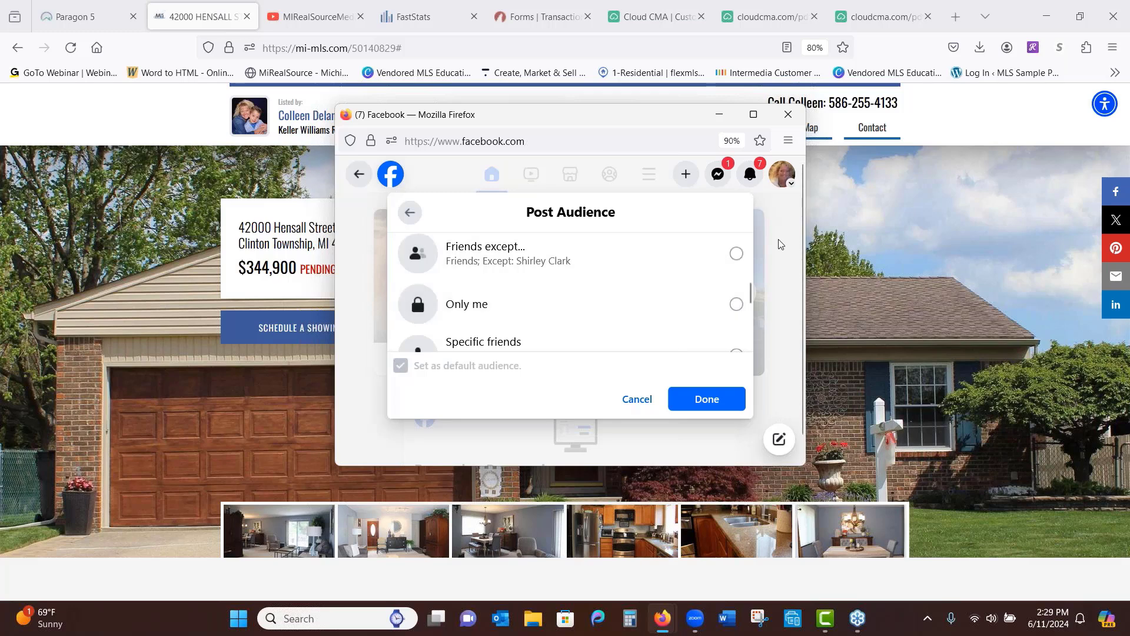
left_click(788, 114)
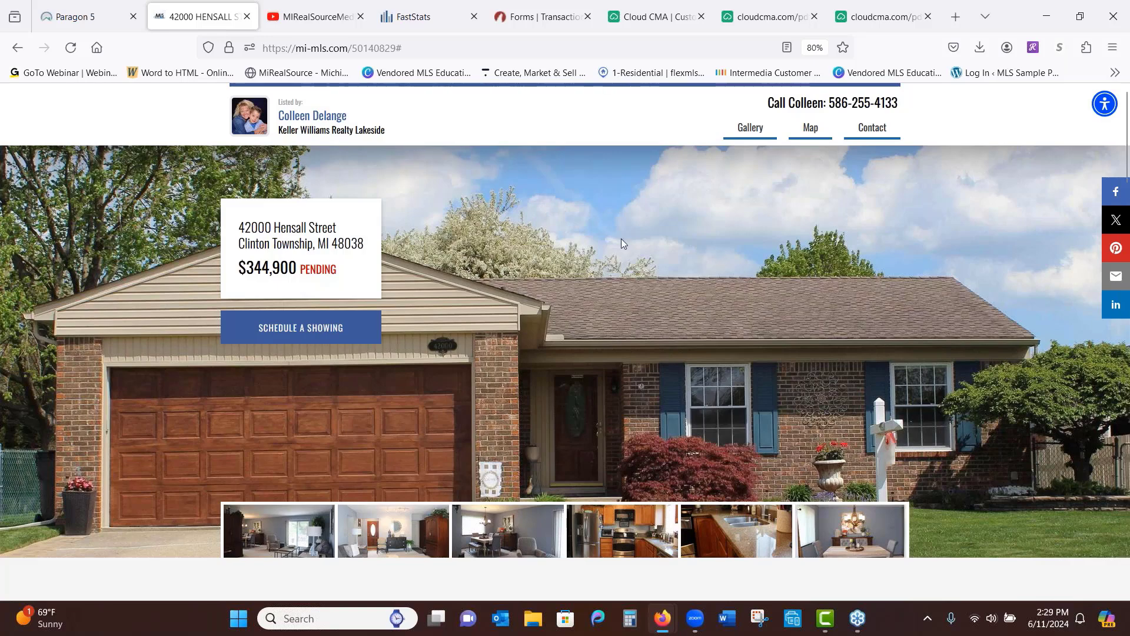
left_click(87, 16)
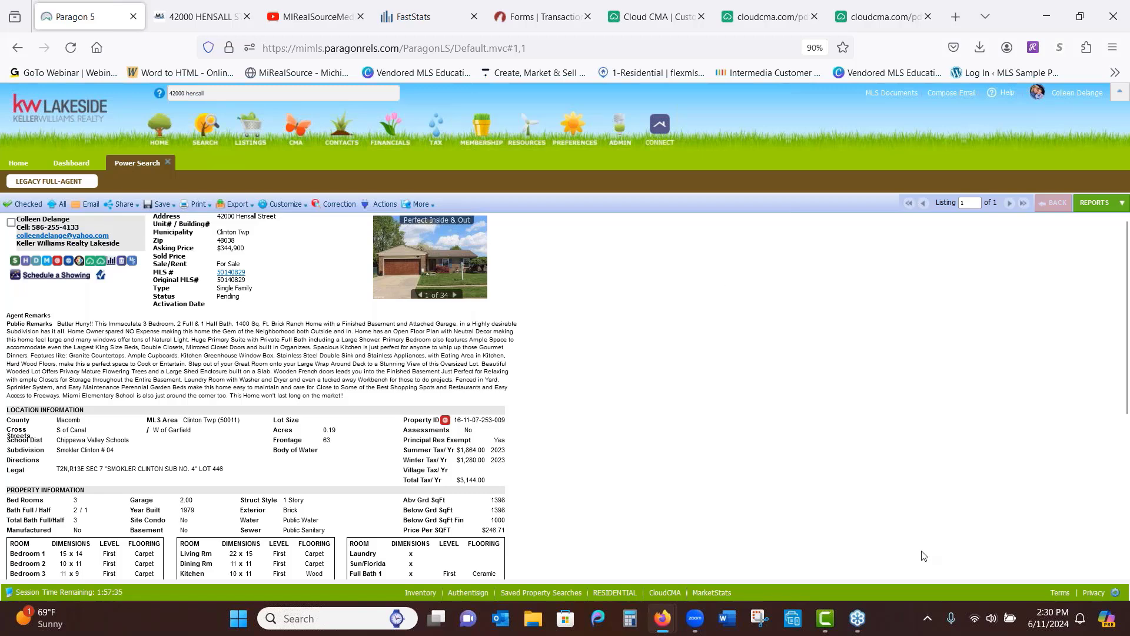
left_click(858, 618)
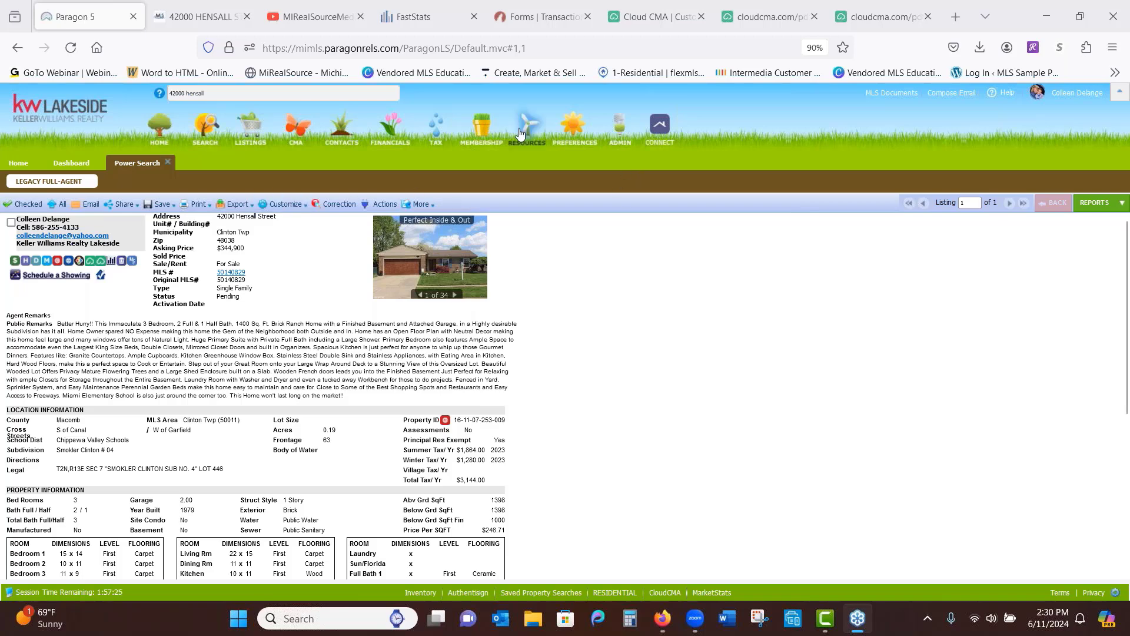
mouse_move(529, 136)
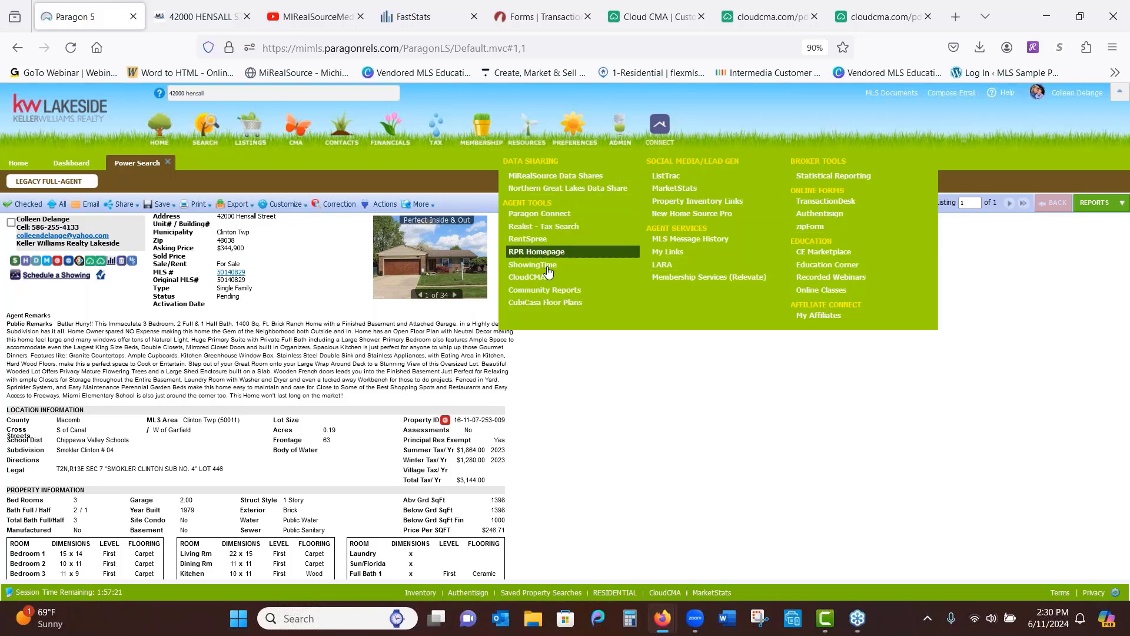
Open the Education Corner 3rd Quarter flipbook from Resources and page ahead to pages 6–7
left_click(830, 265)
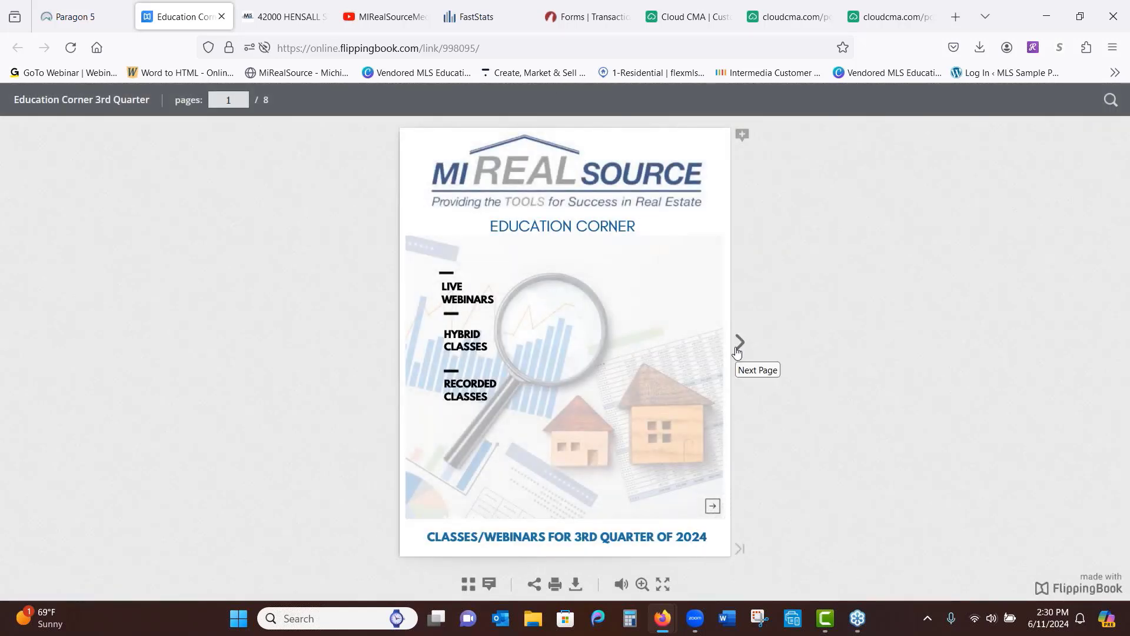
left_click(737, 352)
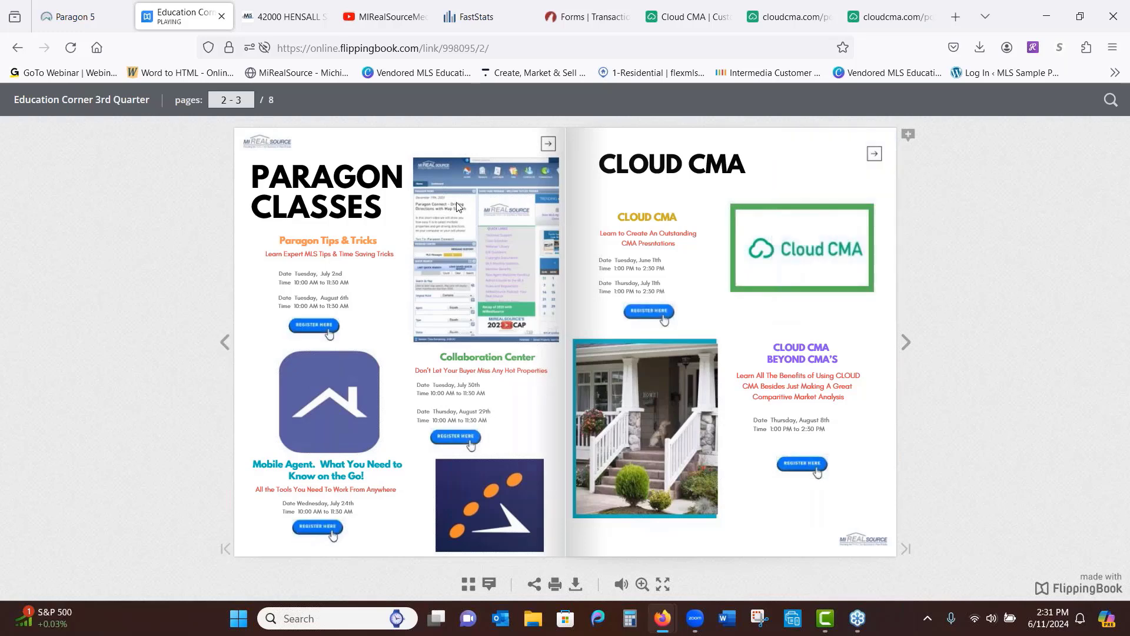
left_click(63, 17)
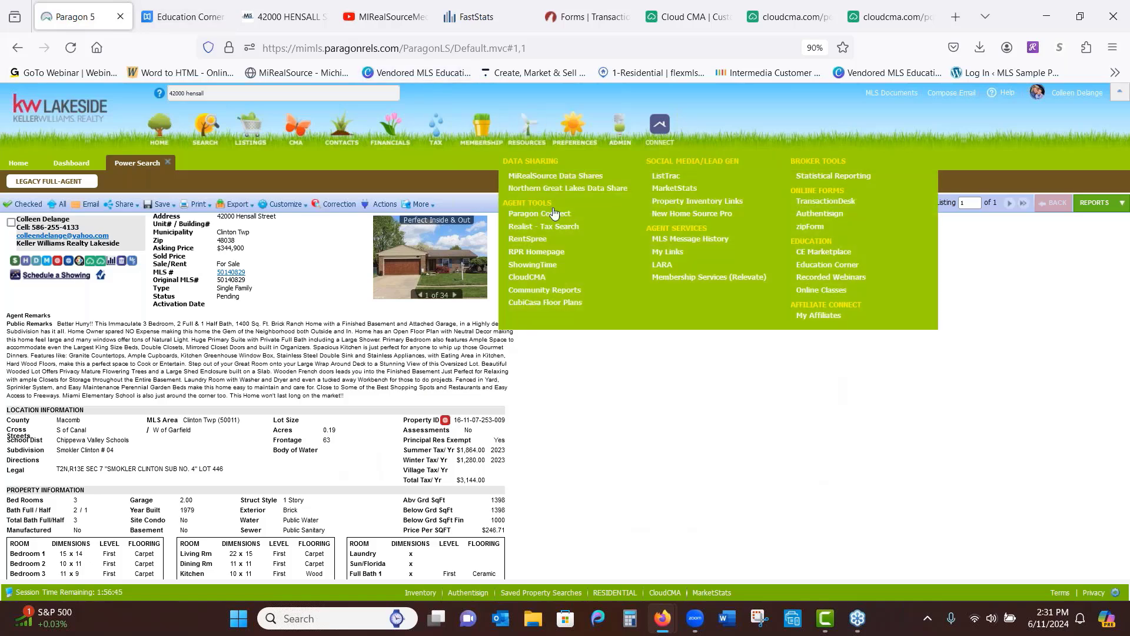
left_click(825, 266)
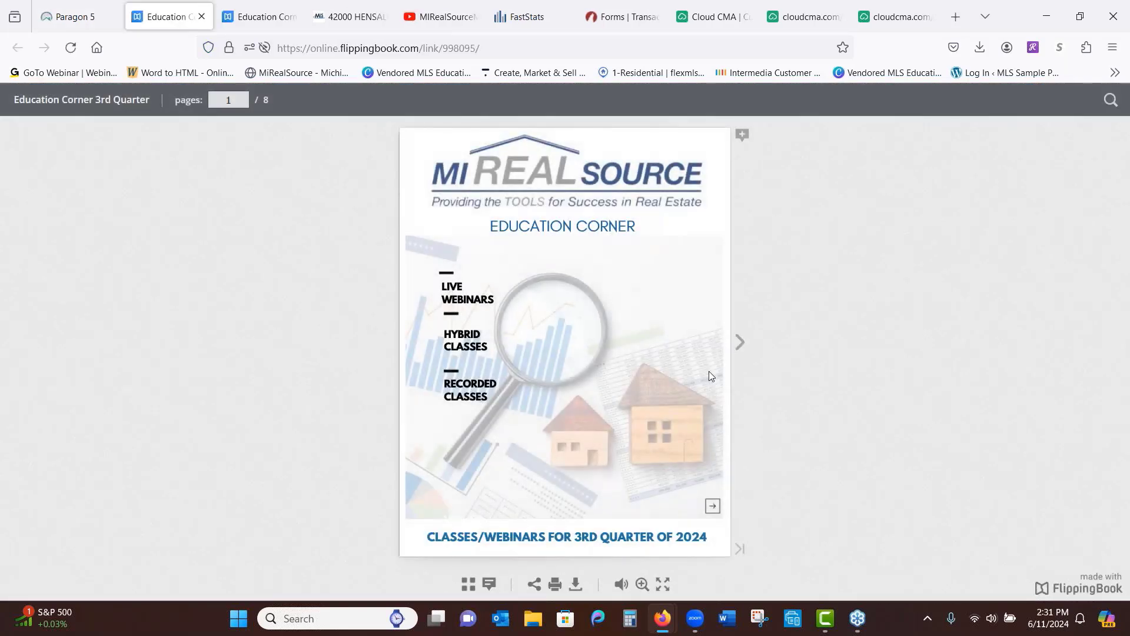
left_click(741, 344)
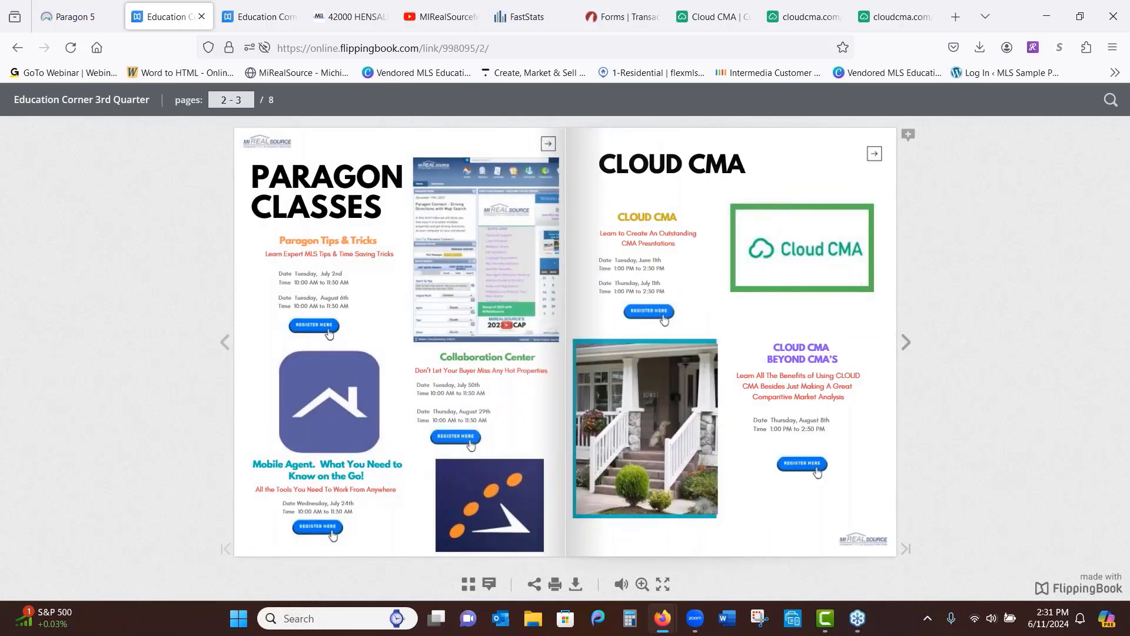
left_click(906, 344)
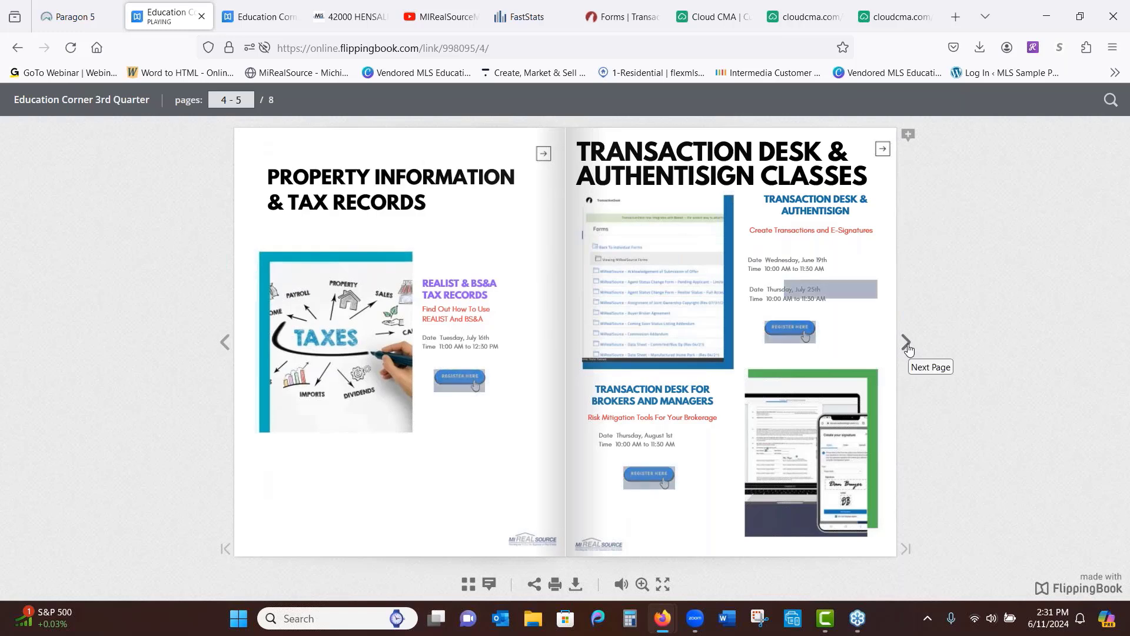
left_click(907, 346)
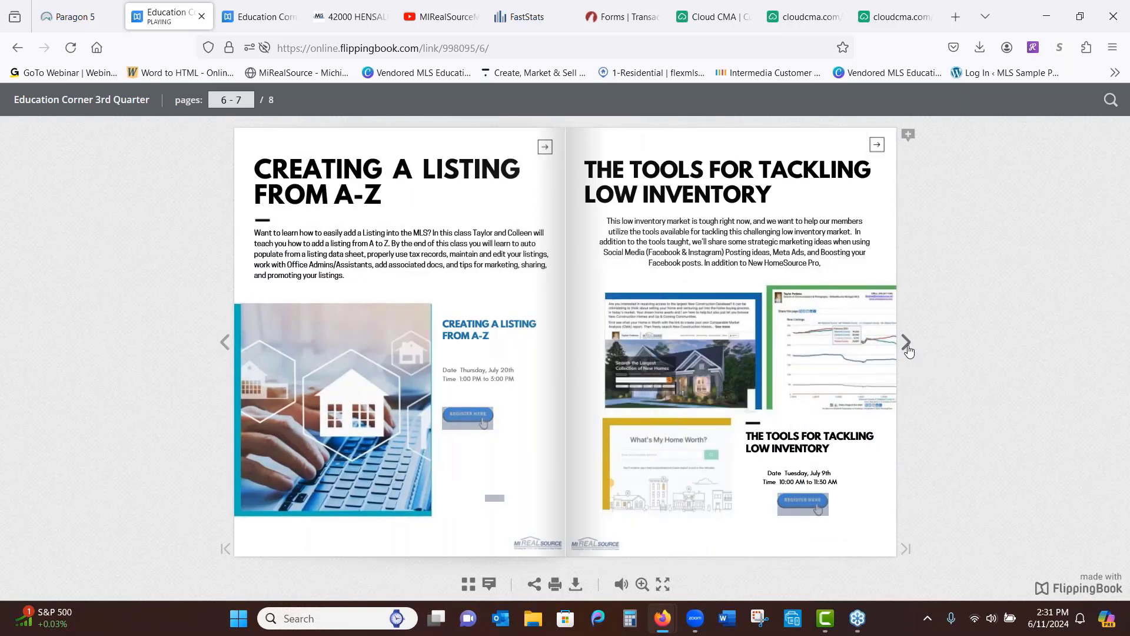